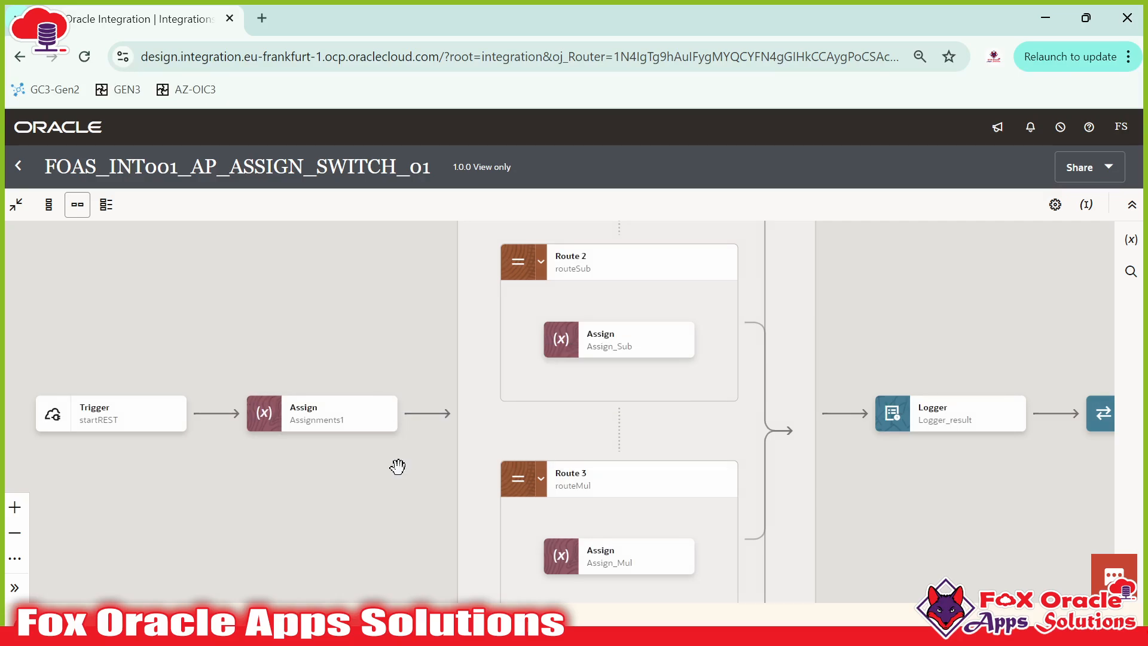
Step: Switch the flow to the vertical diagram layout and shift it upward on the canvas
left_click(106, 205)
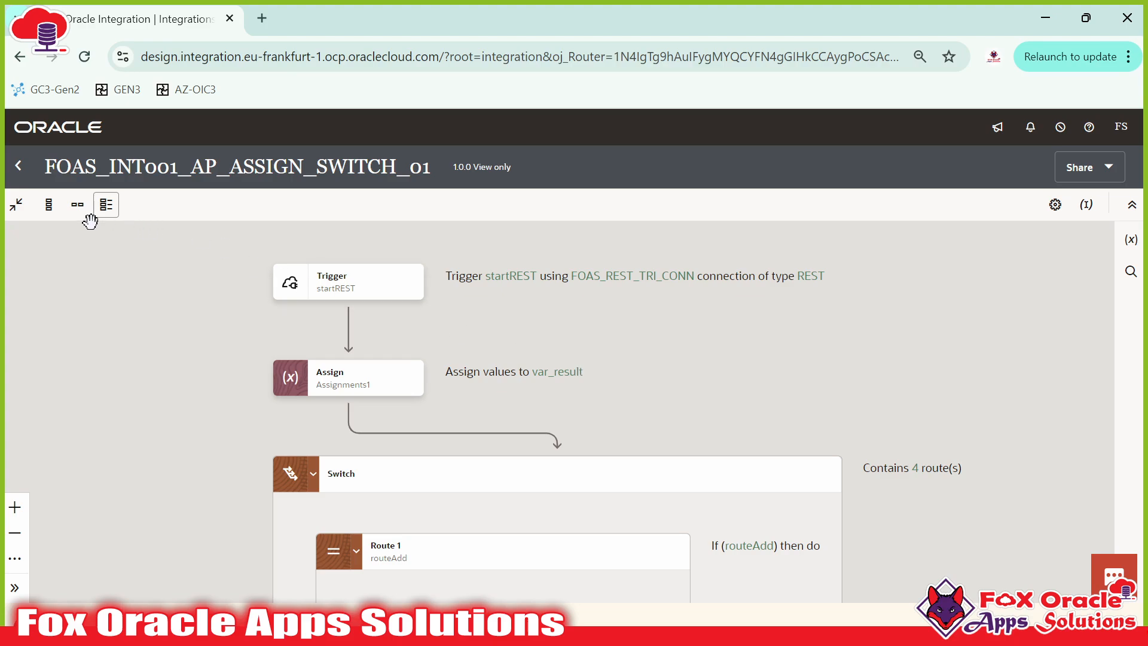
left_click(48, 205)
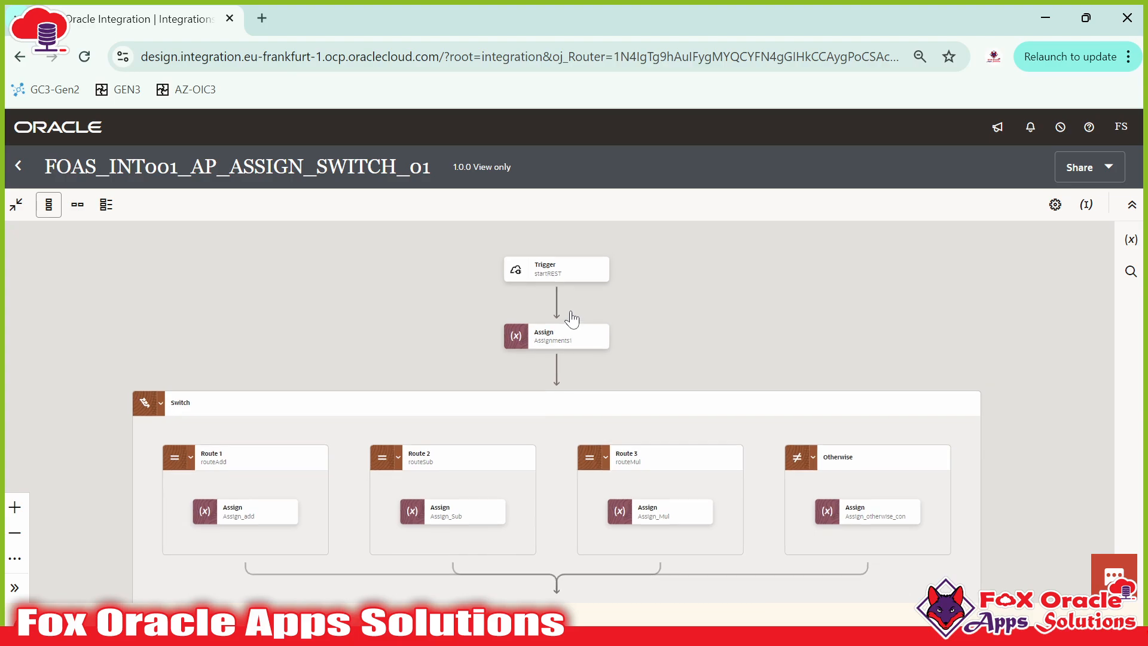
mouse_move(585, 277)
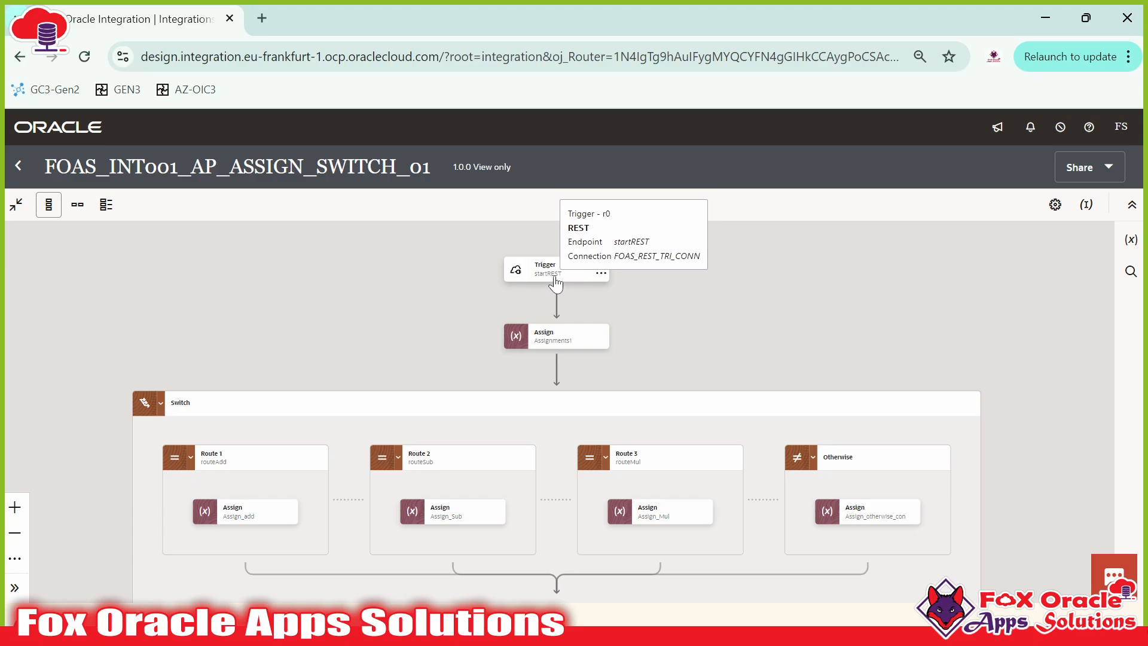
left_click_drag(638, 313, 644, 262)
mouse_move(670, 299)
left_mouse_down()
mouse_move(681, 261)
mouse_move(654, 316)
left_mouse_up()
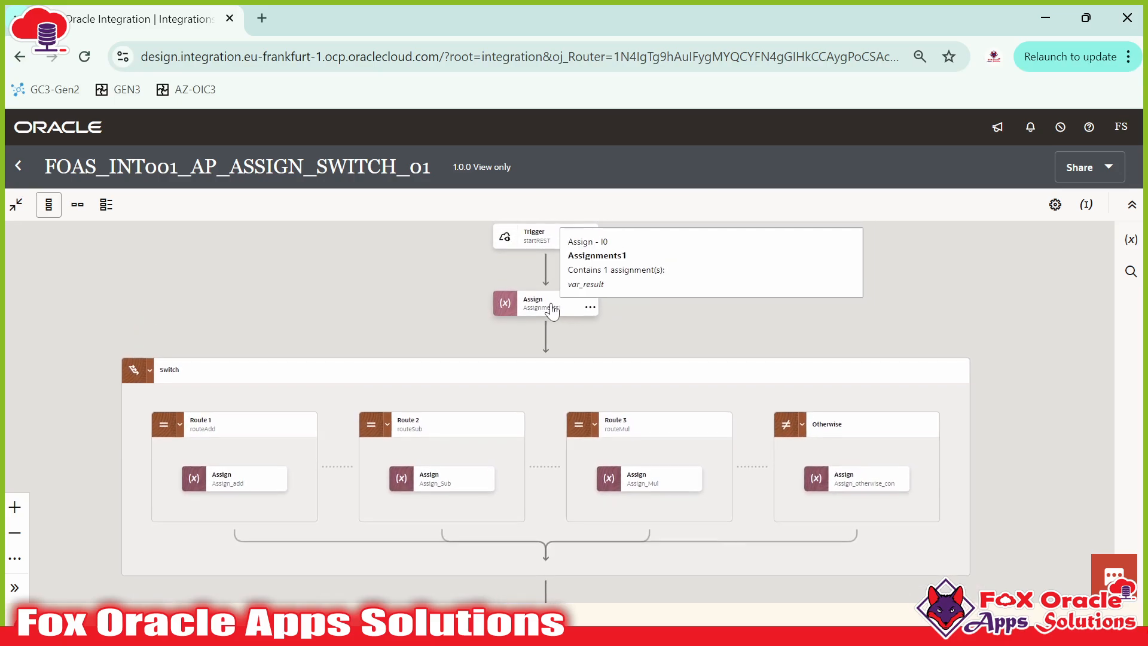
Step: Inspect the Assignments1 configuration, then pan to show the Switch block and Trigger
left_click(555, 307)
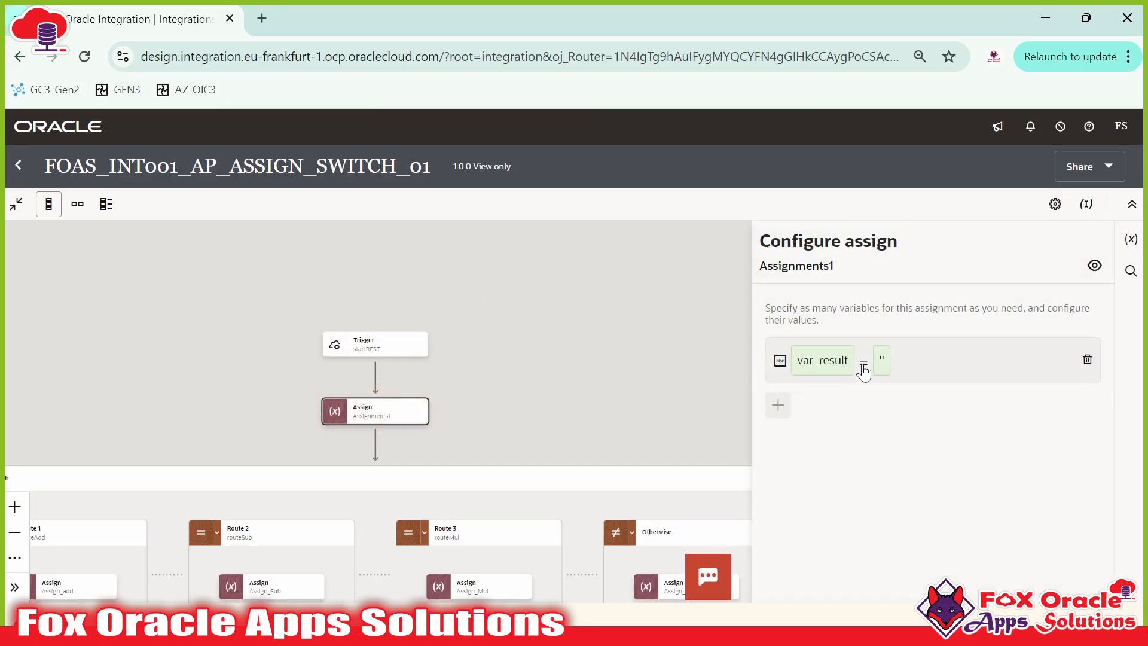
left_click(651, 347)
left_click_drag(742, 363, 761, 234)
left_click_drag(360, 374, 341, 357)
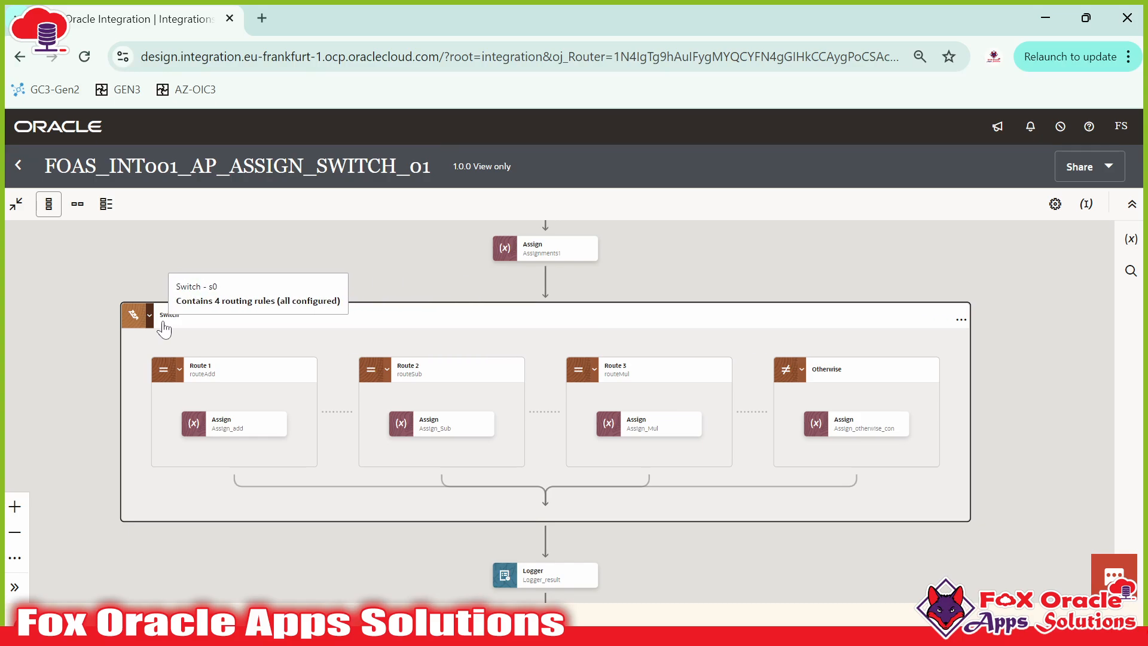
left_click_drag(408, 252, 387, 417)
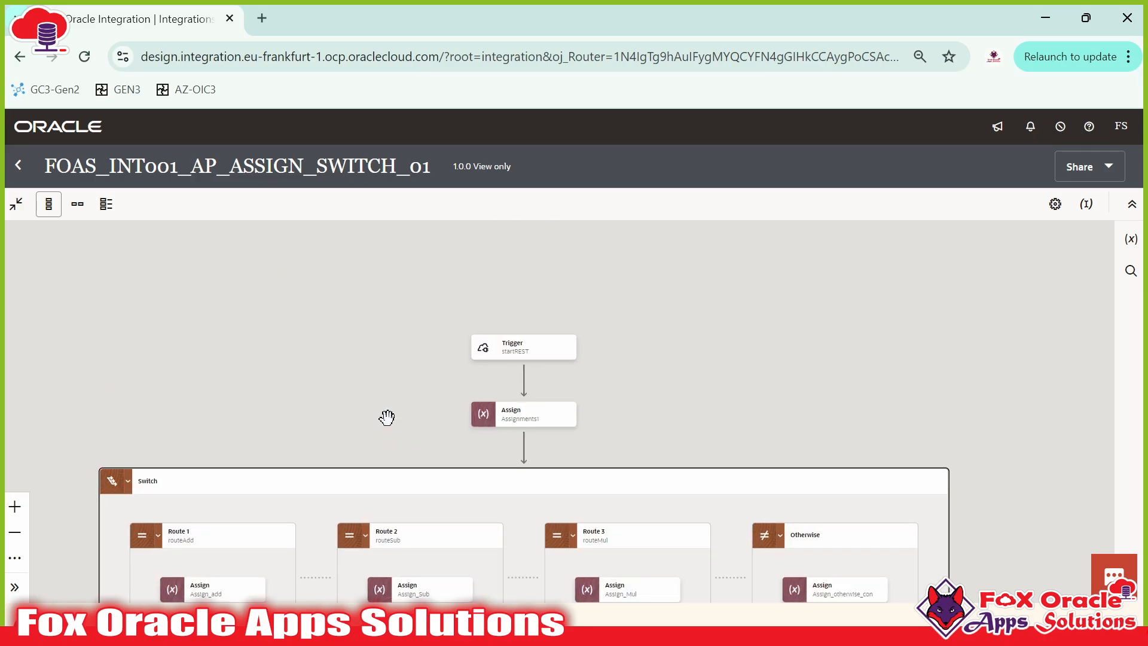
double_click(539, 345)
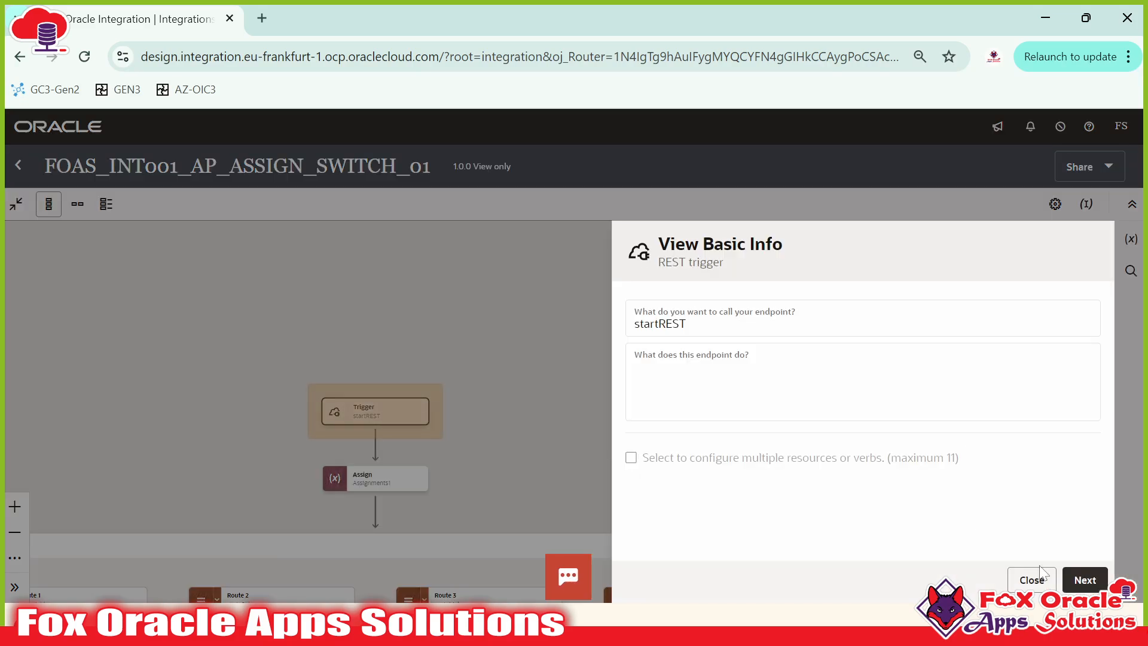
left_click(1085, 579)
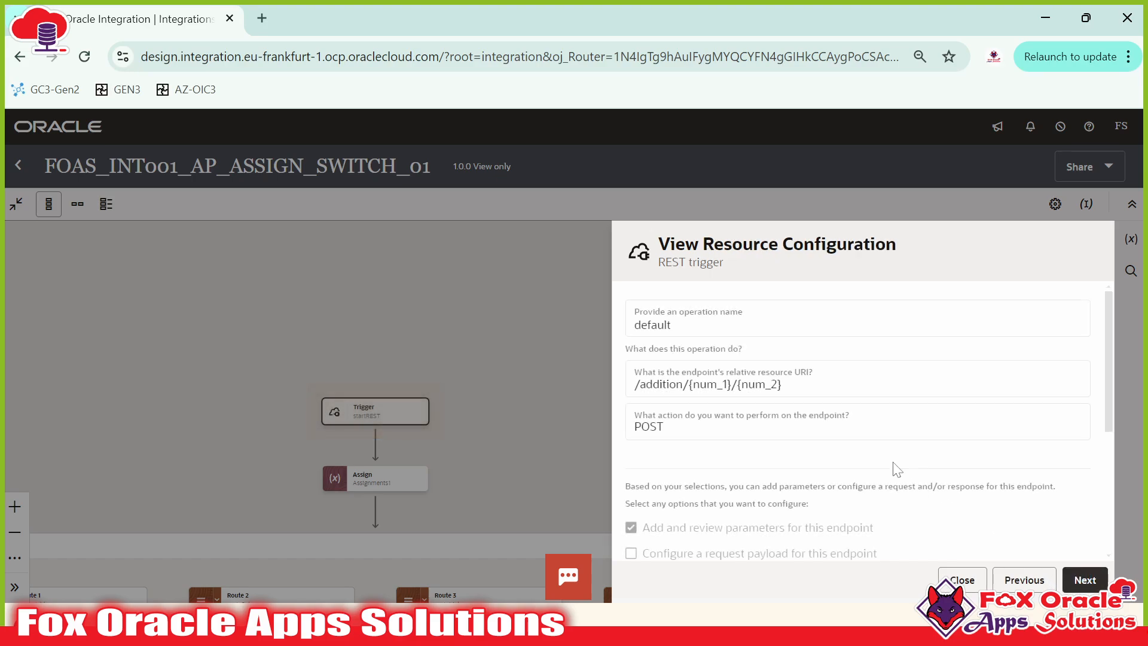
scroll(777, 415, "down", 3)
scroll(754, 406, "up", 4)
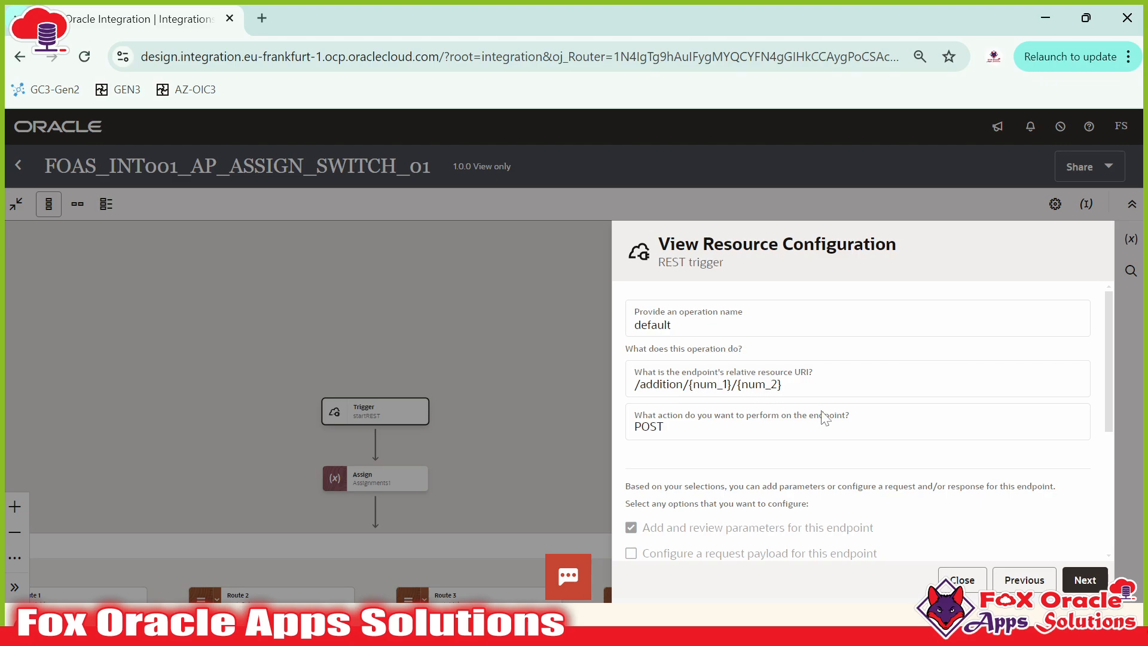
scroll(825, 416, "down", 4)
scroll(658, 452, "up", 2)
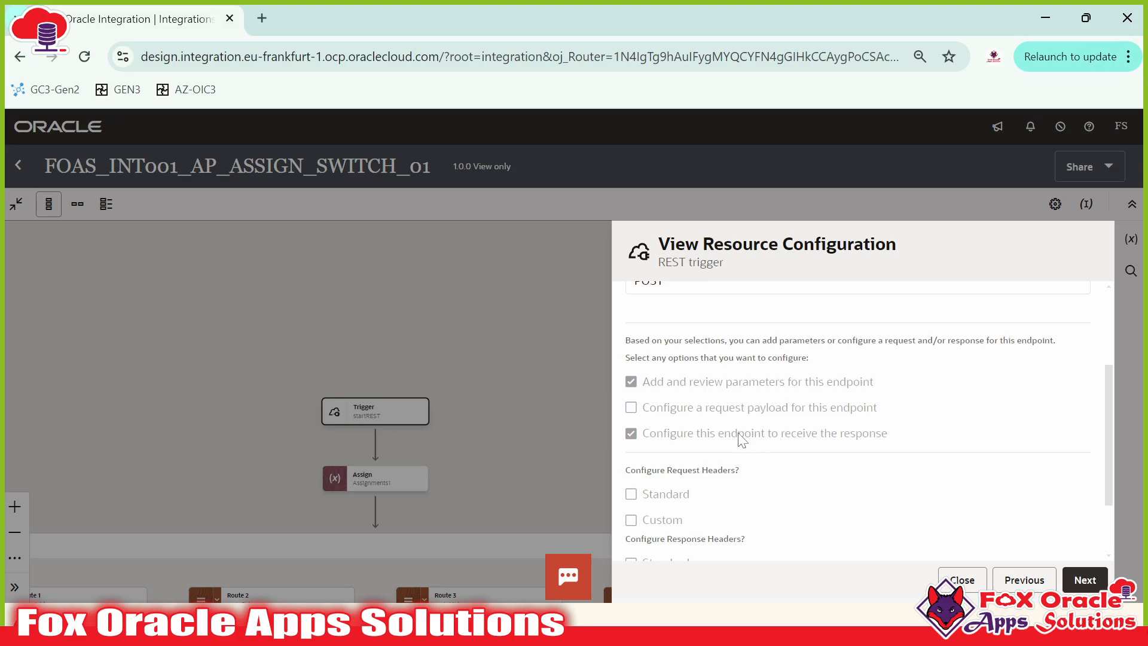
left_click(1084, 579)
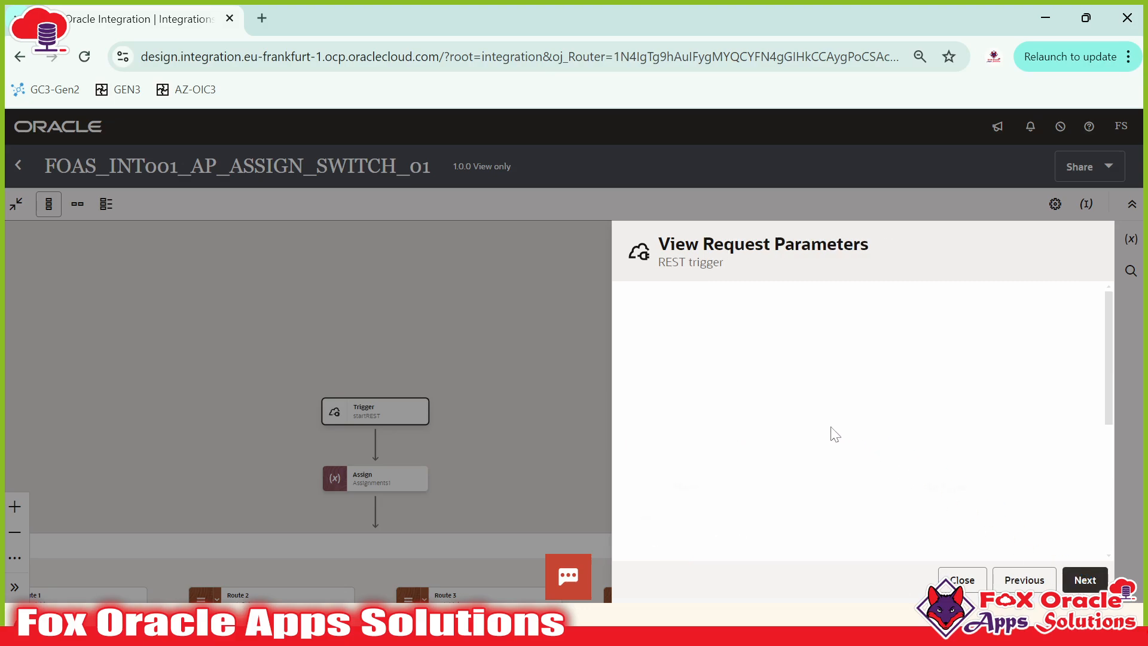
scroll(712, 430, "down", 3)
scroll(711, 429, "up", 3)
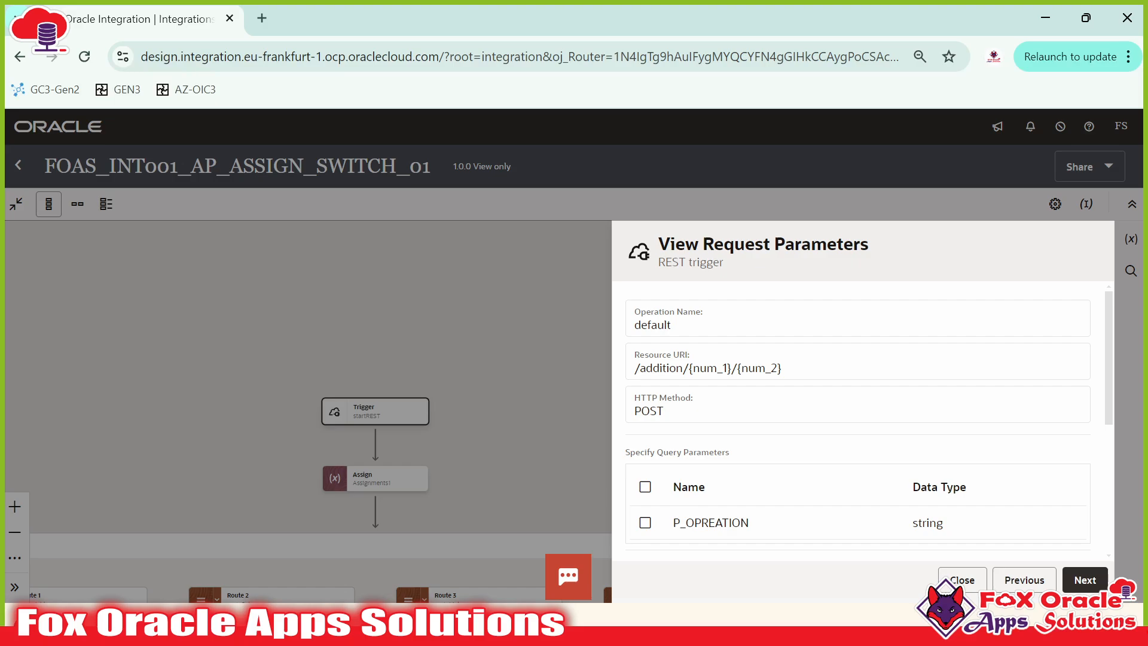
scroll(759, 410, "down", 3)
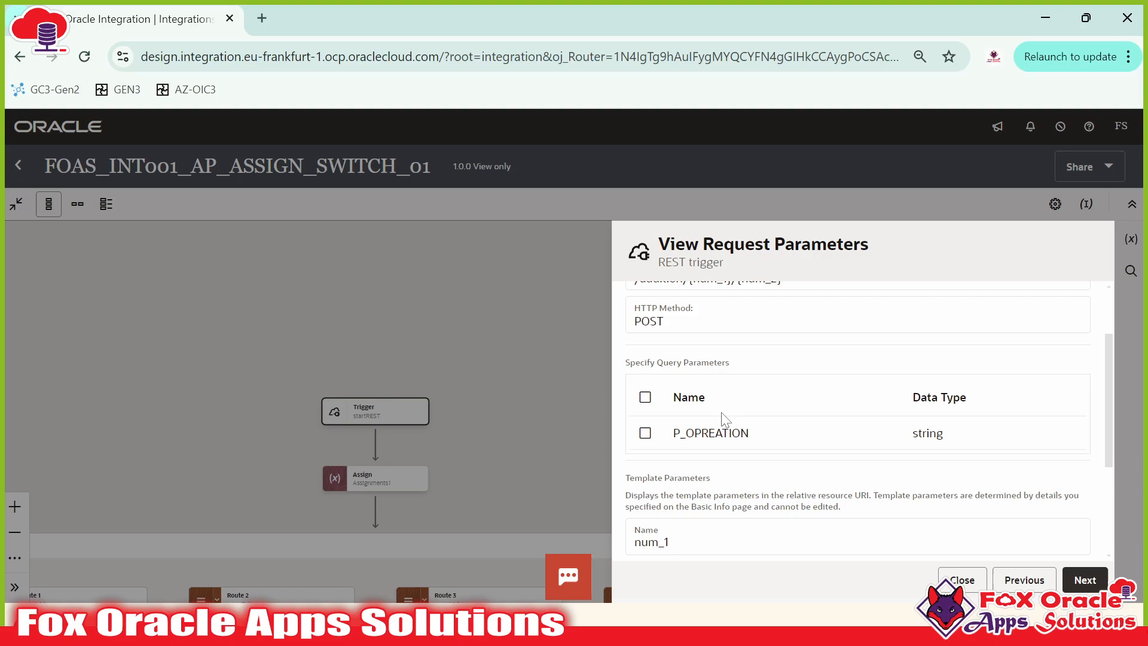
scroll(723, 460, "up", 3)
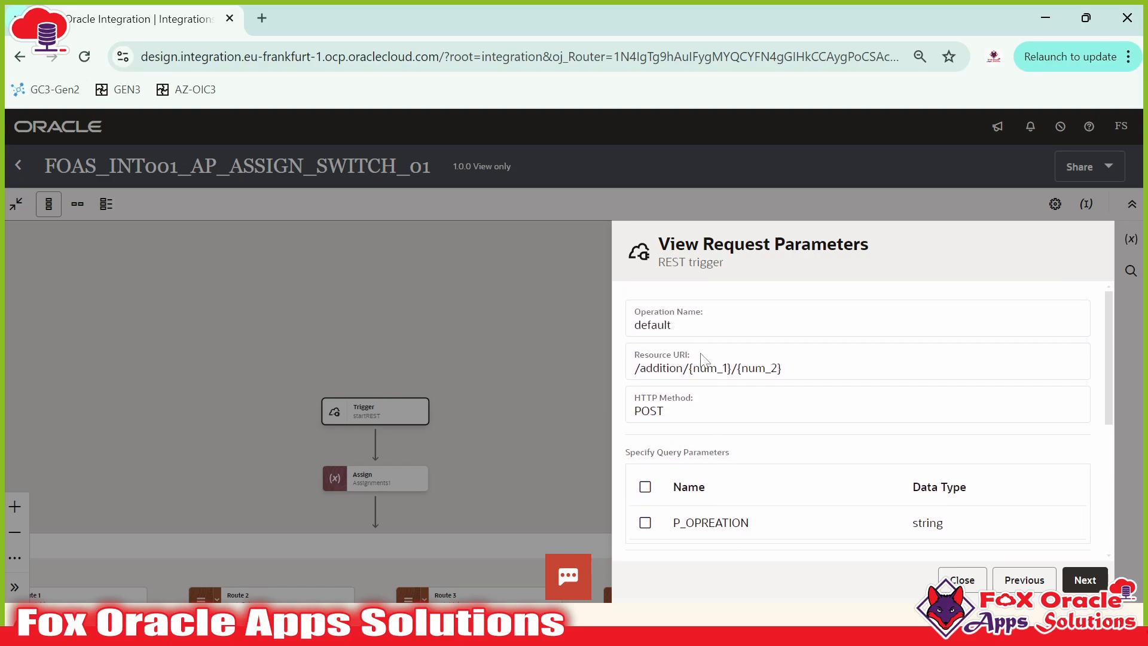
scroll(705, 359, "down", 3)
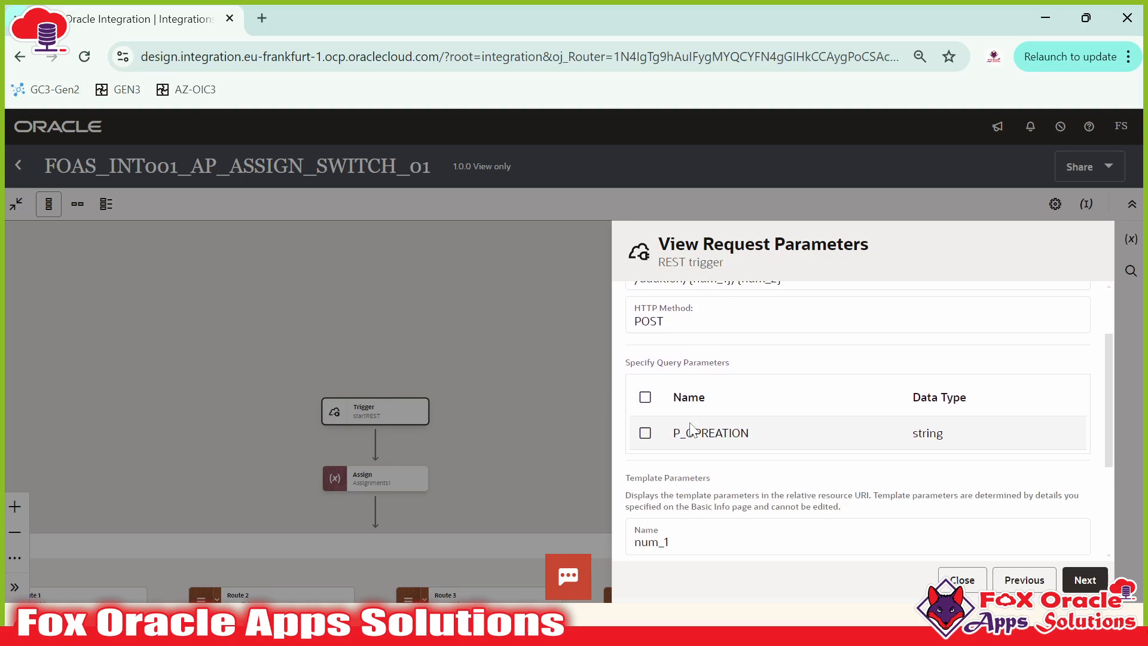
scroll(707, 433, "down", 5)
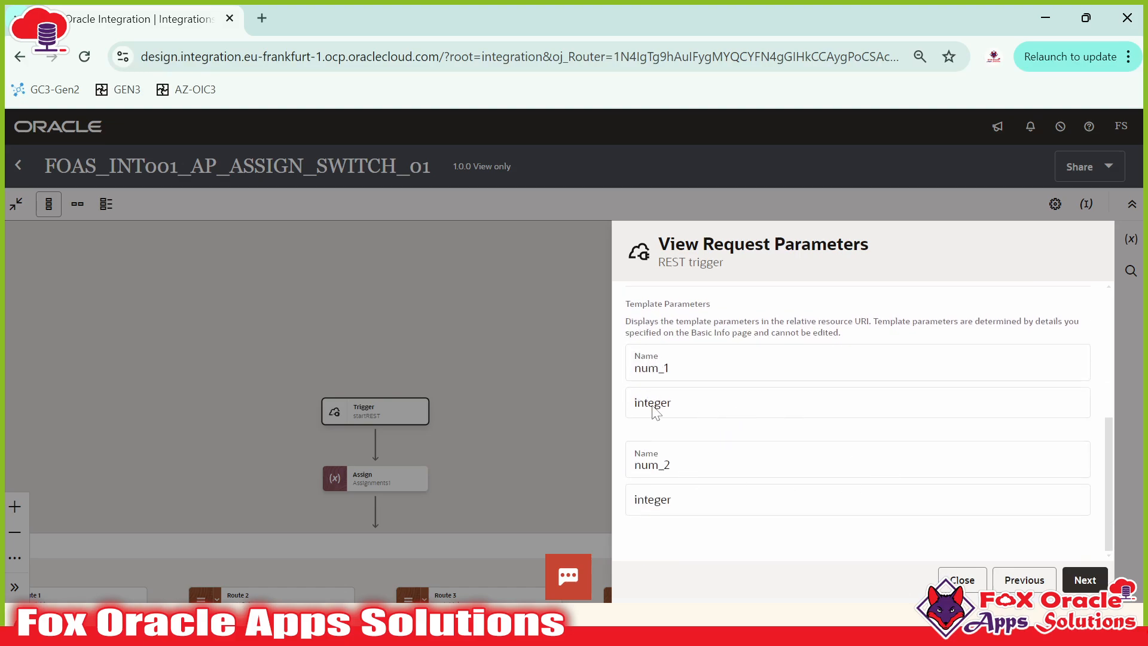
scroll(755, 416, "up", 8)
left_click(1082, 579)
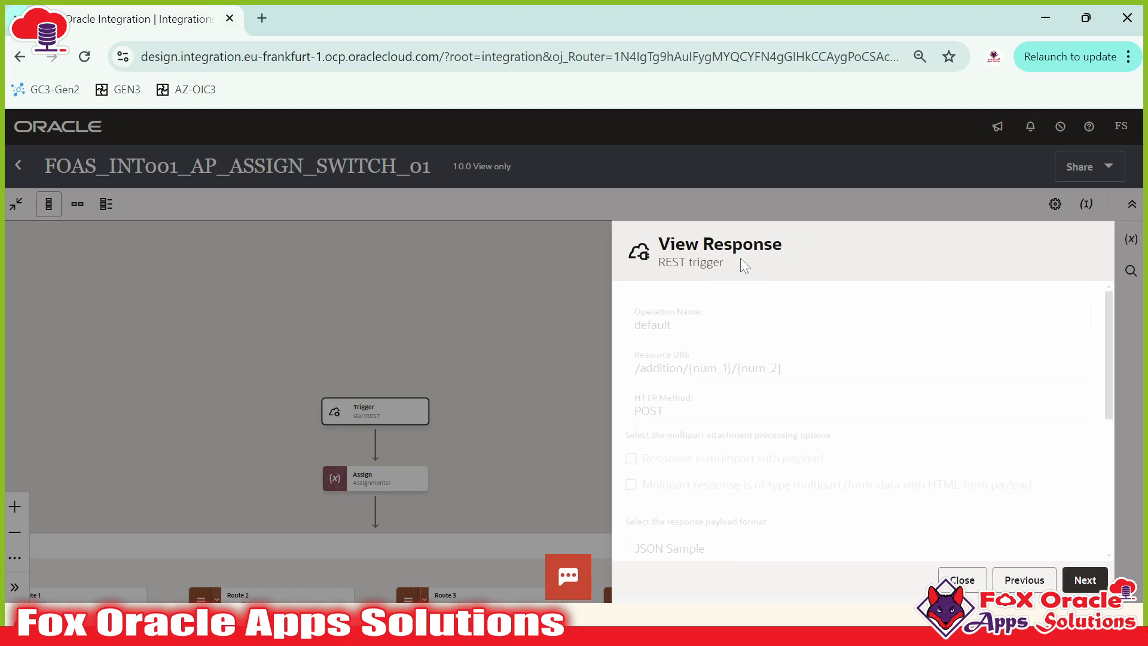
scroll(774, 371, "down", 6)
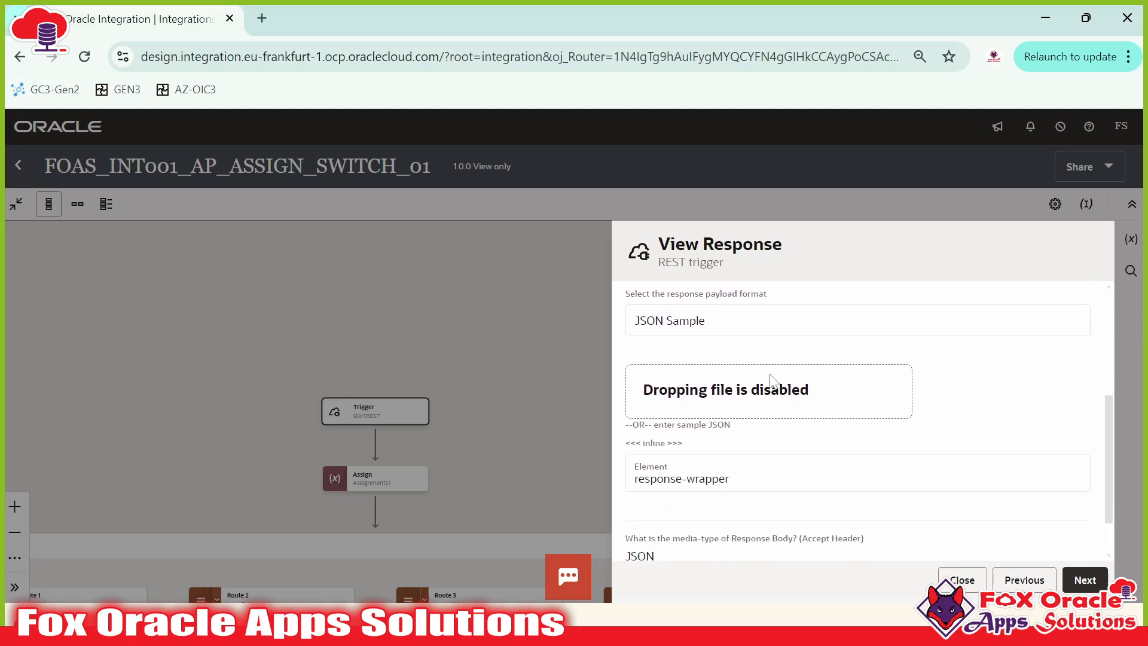
scroll(714, 488, "up", 5)
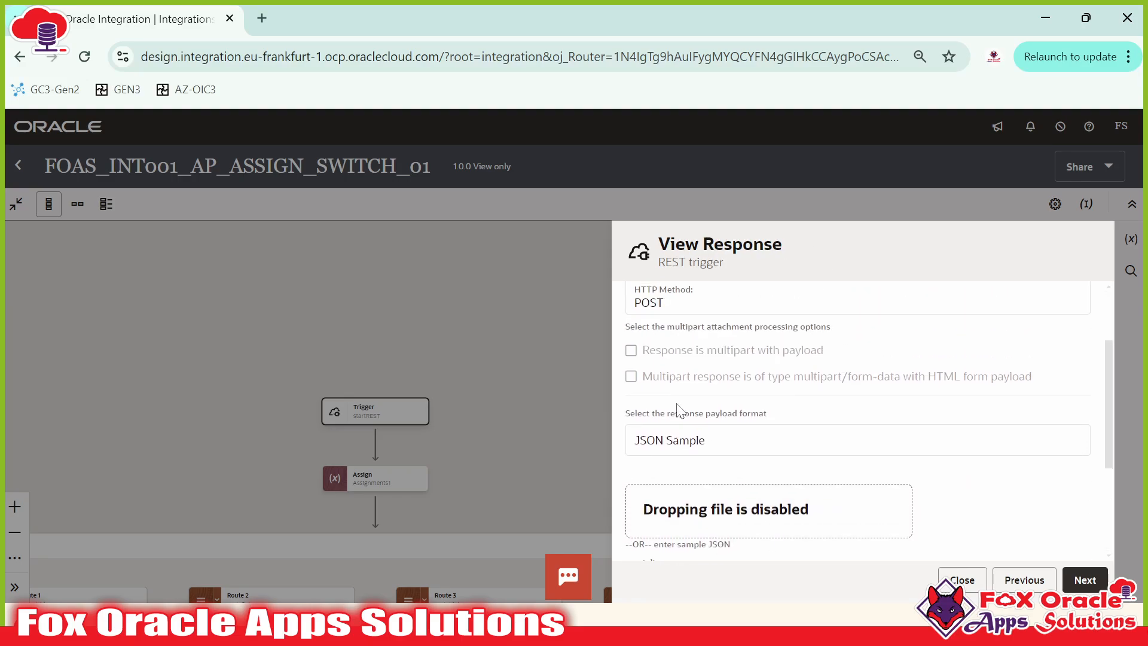
scroll(686, 458, "down", 2)
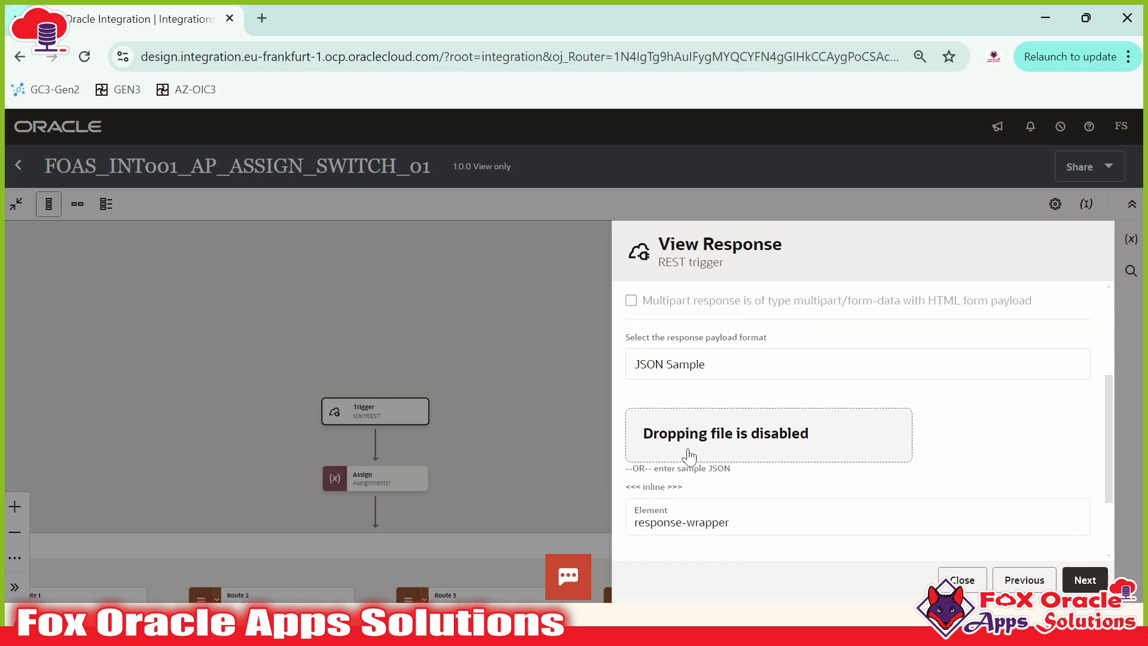
left_click(653, 476)
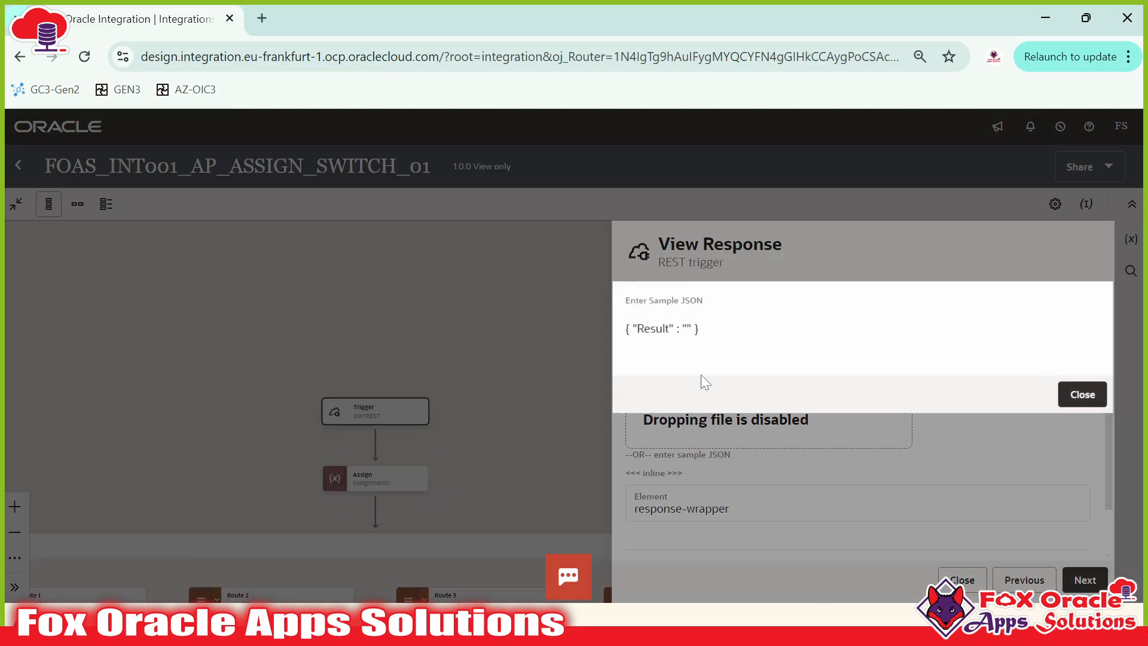
left_click_drag(686, 328, 616, 341)
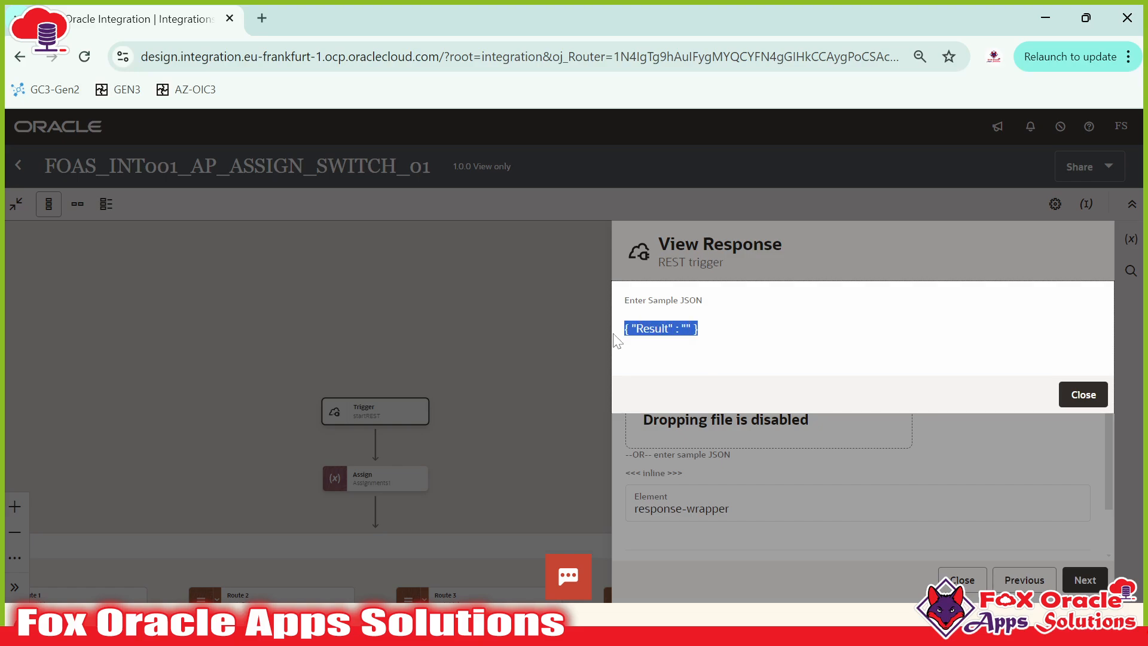
left_click(629, 344)
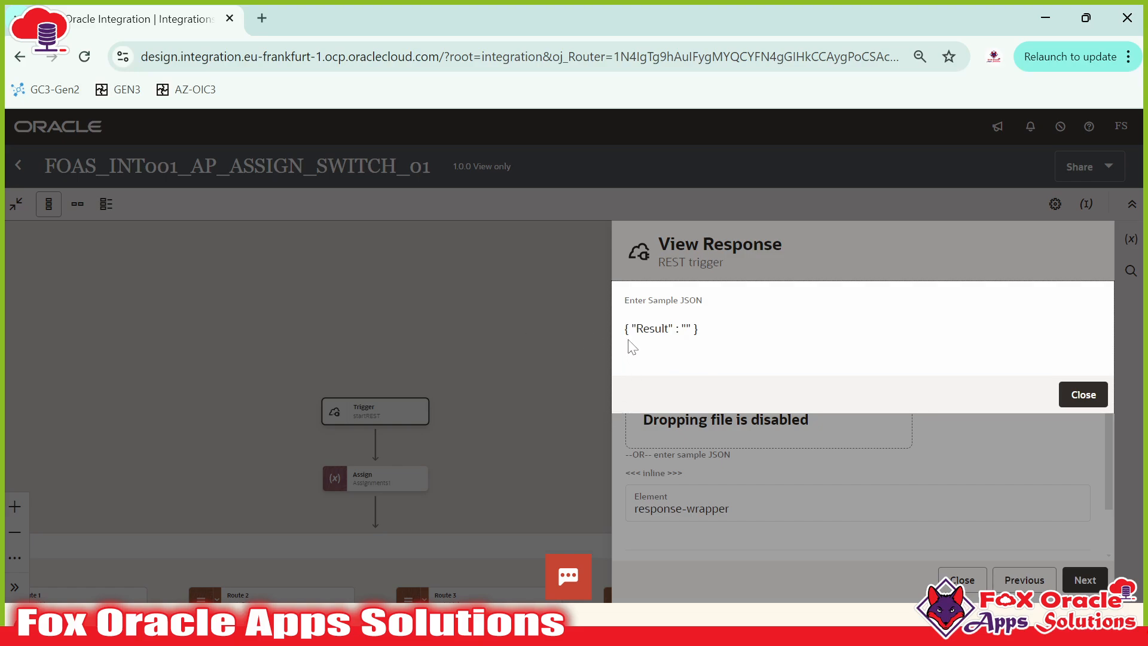
left_click(654, 331)
left_click(1084, 394)
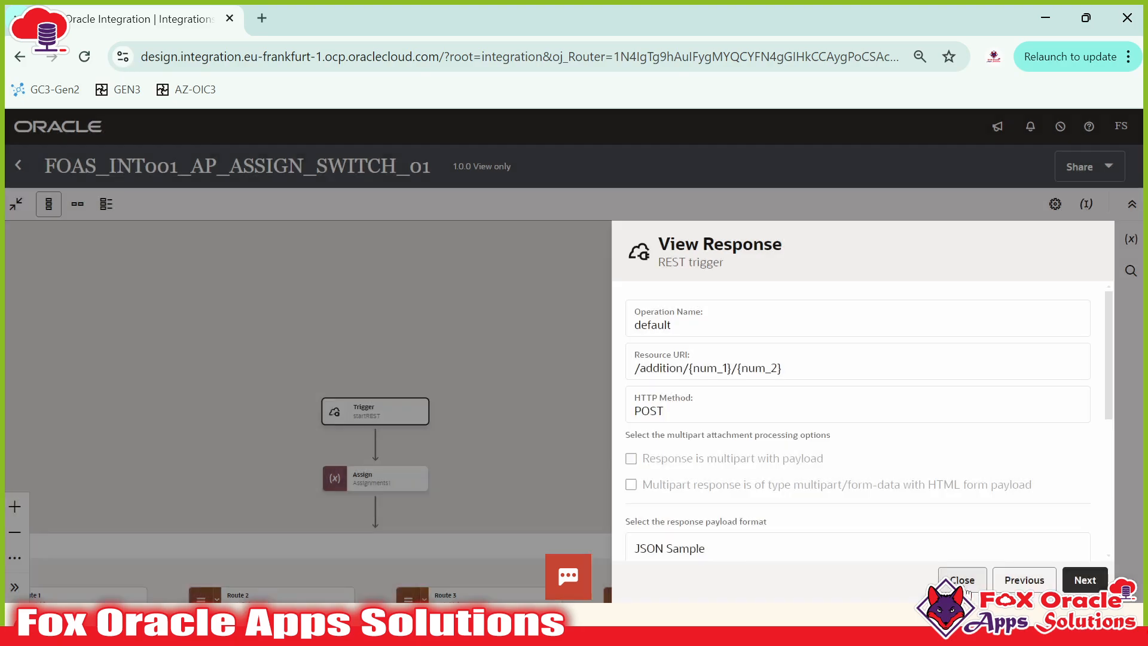
left_click(967, 588)
left_click_drag(682, 476, 881, 257)
left_click_drag(749, 298, 750, 274)
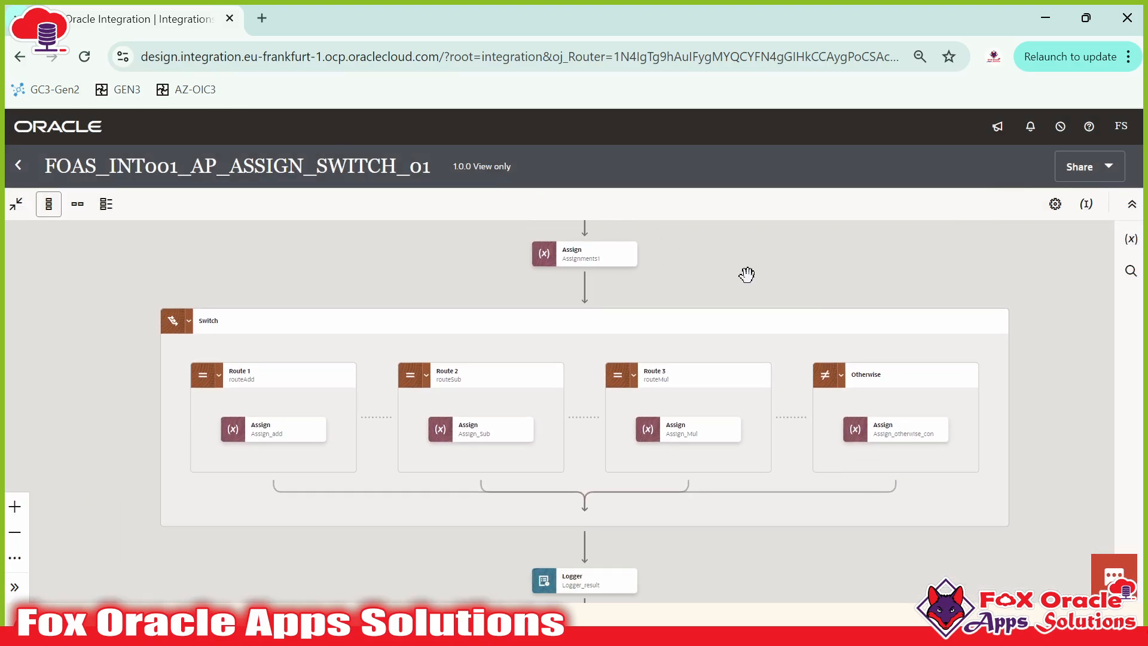
left_click(239, 385)
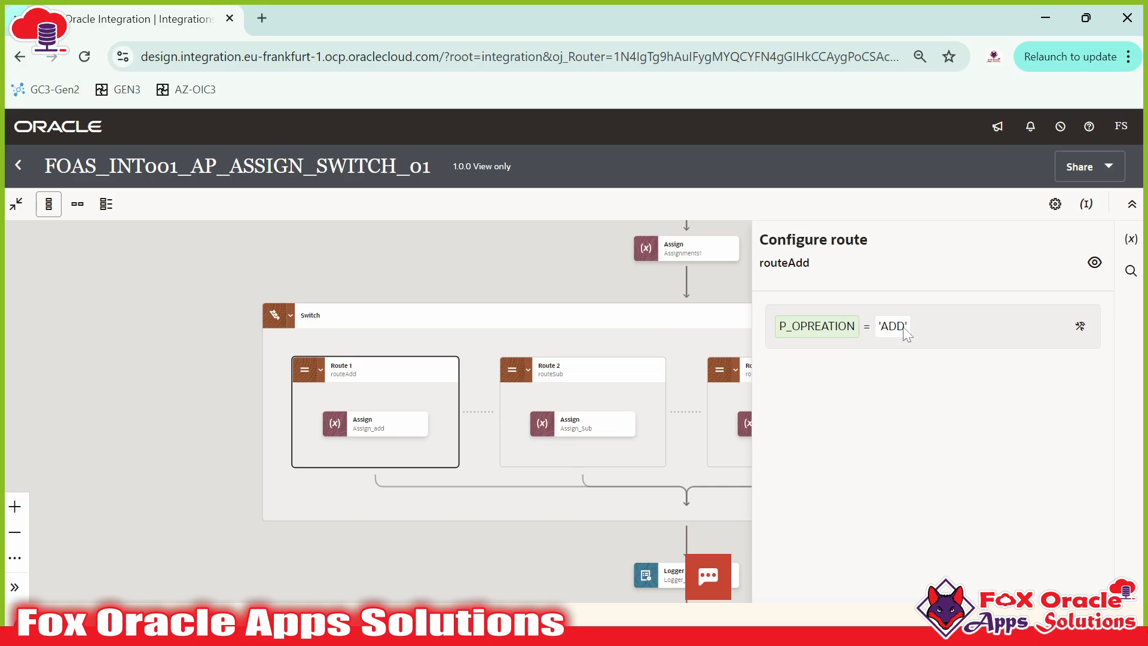
left_click(369, 274)
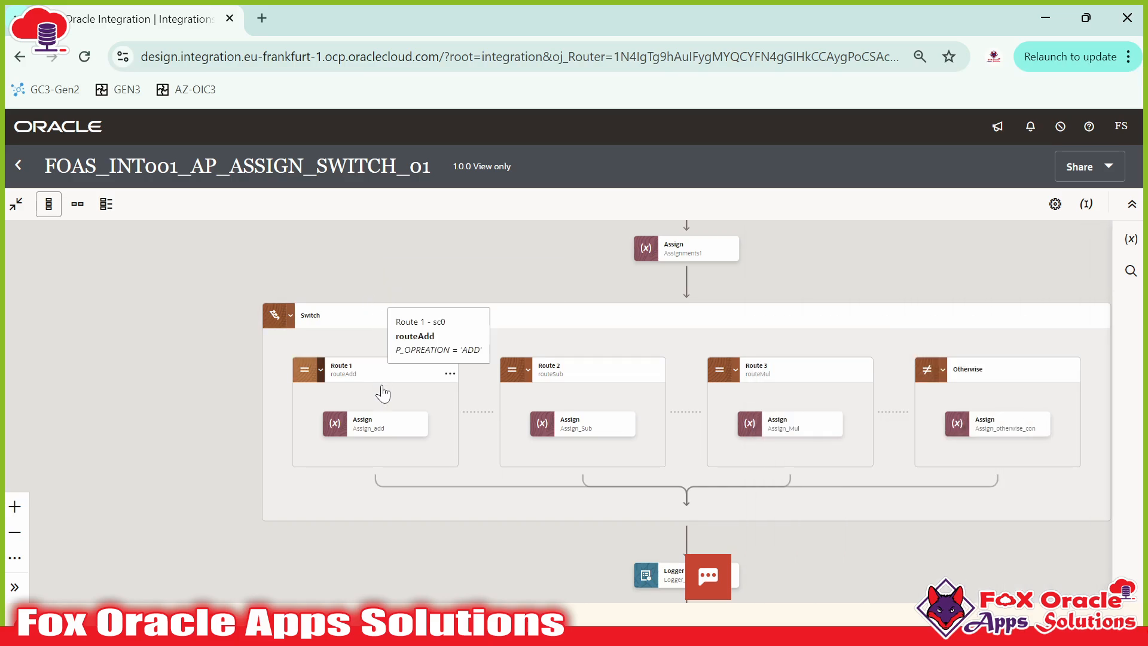
left_click(369, 429)
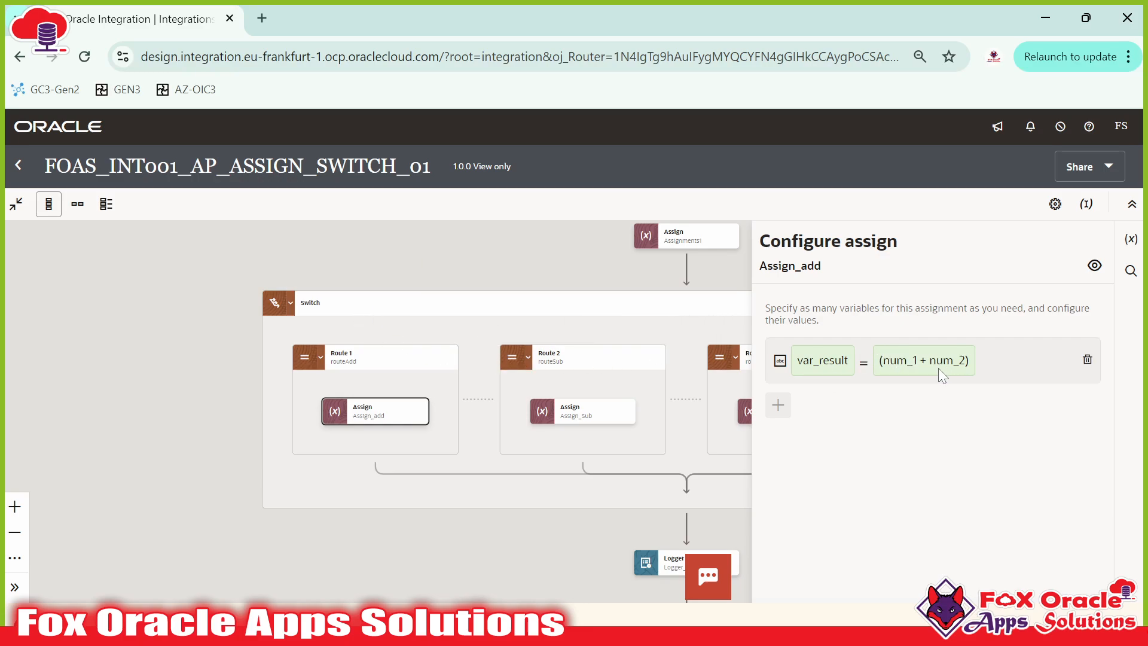
left_click(631, 408)
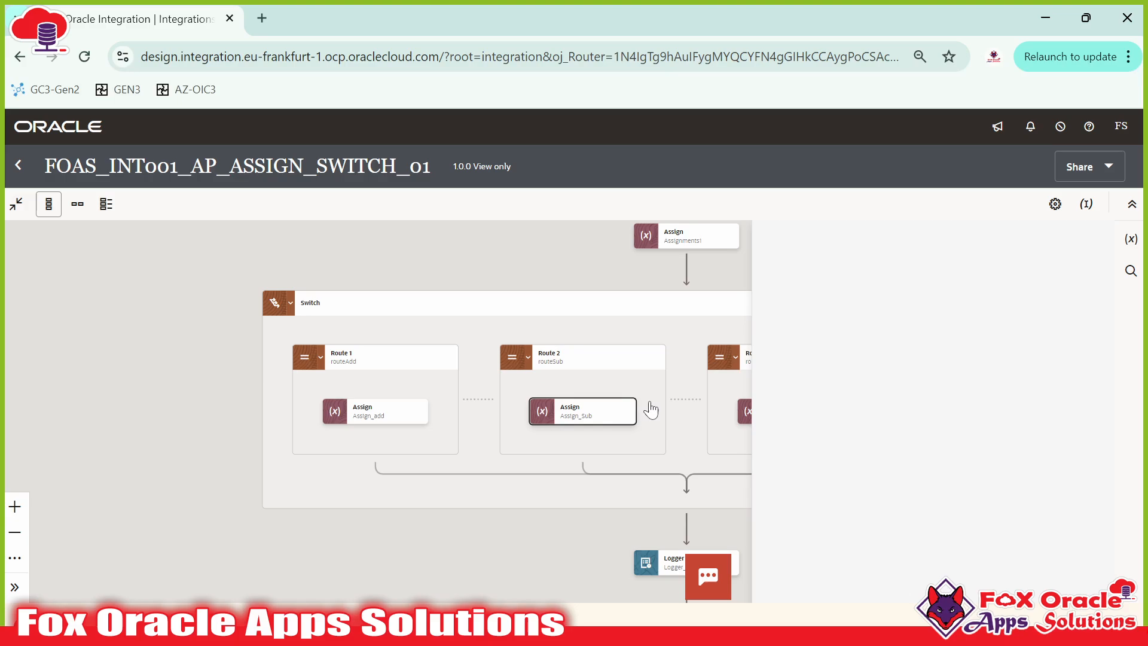
left_click(577, 366)
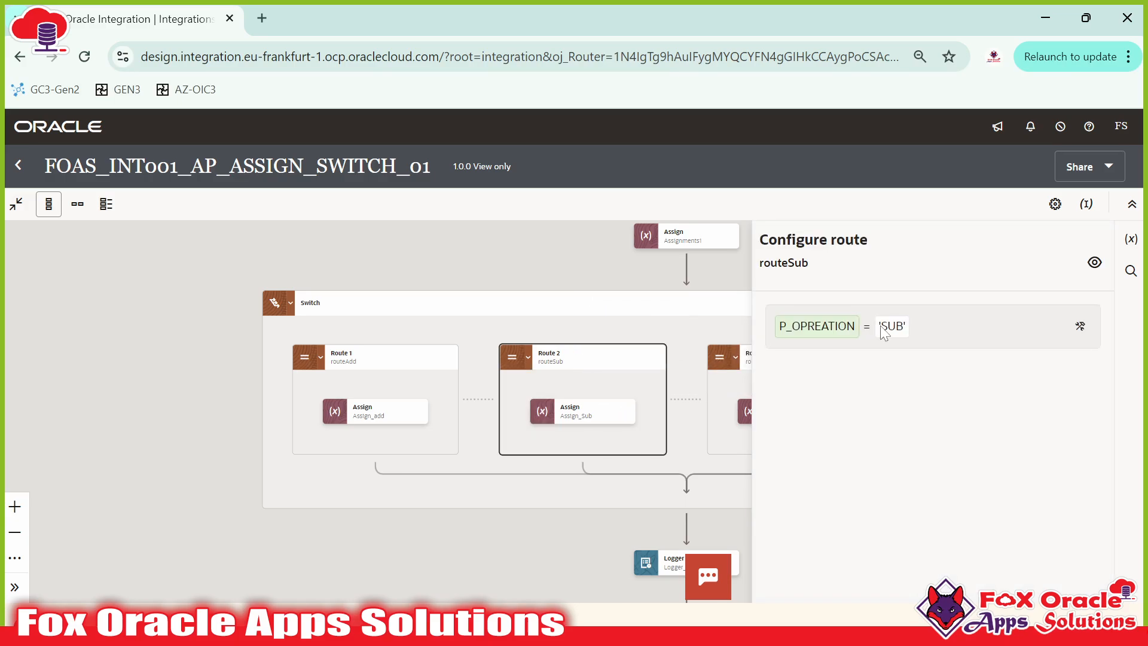
left_click(576, 377)
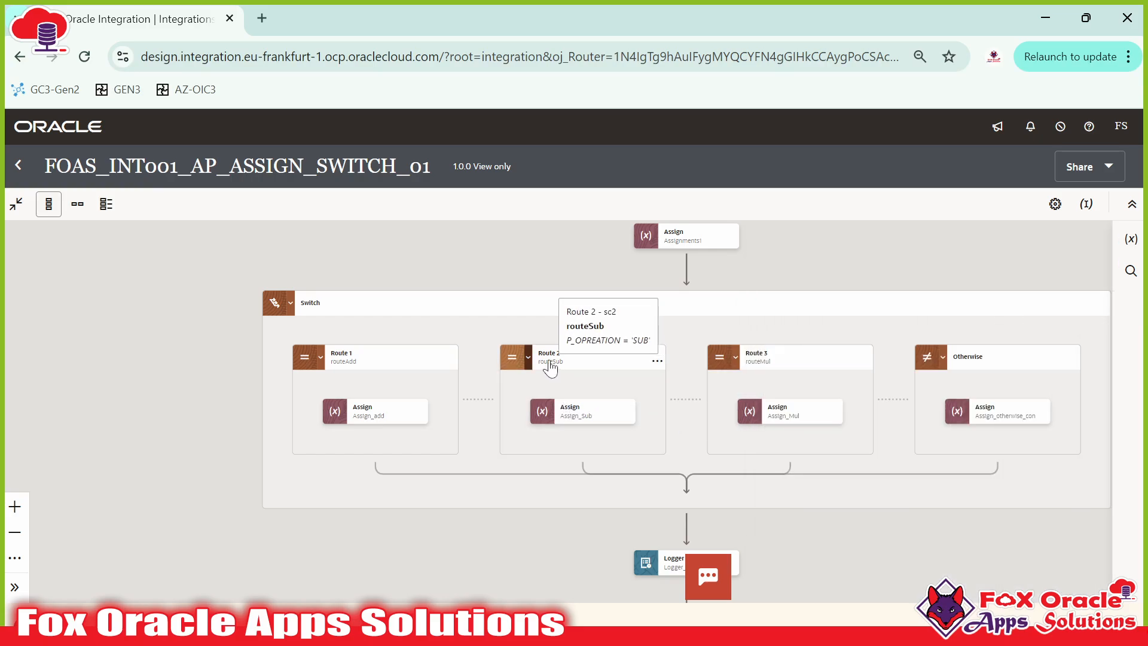
left_click(556, 412)
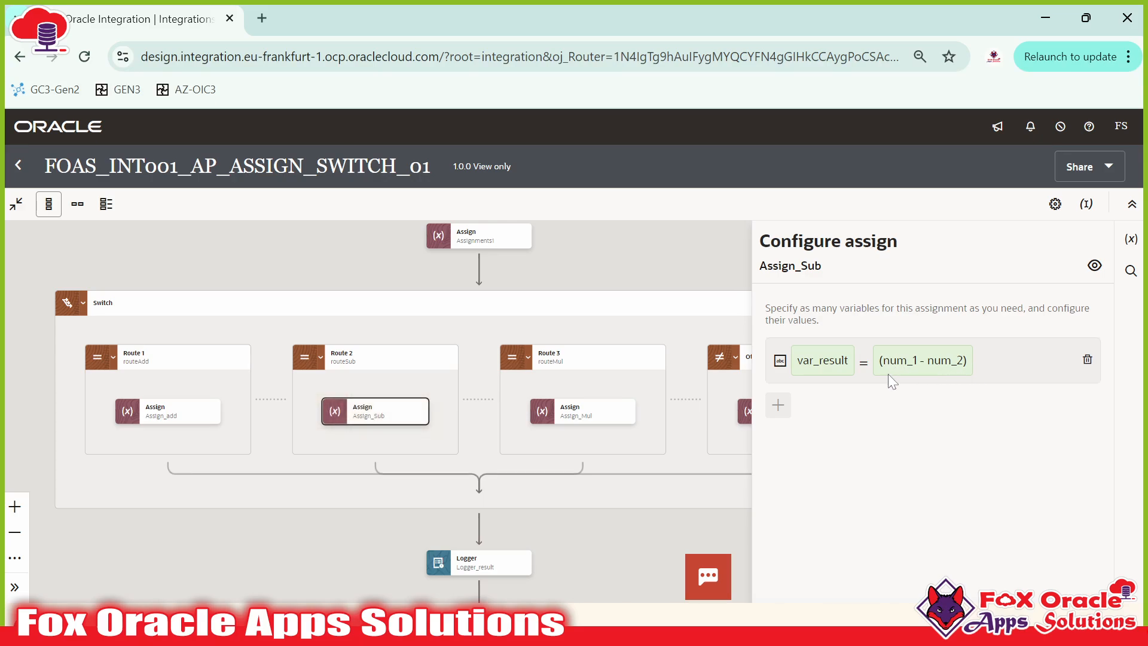
left_click(589, 413)
left_click_drag(652, 433, 596, 434)
left_click(513, 377)
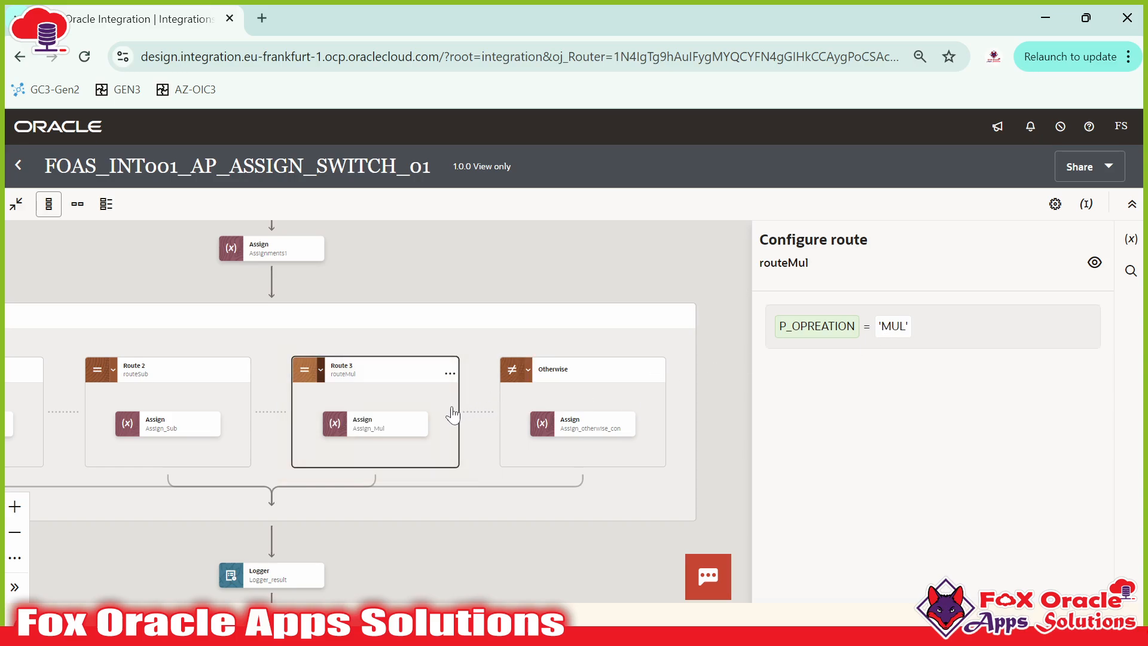
left_click_drag(453, 412, 485, 400)
left_click(405, 420)
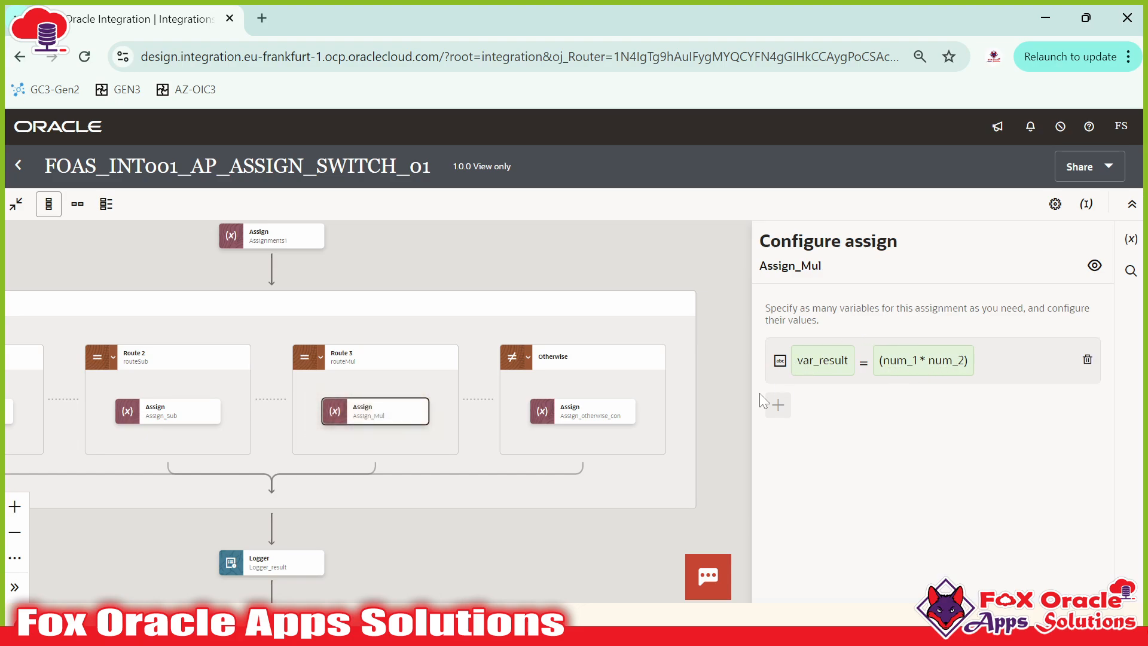
left_click(687, 426)
left_click(583, 411)
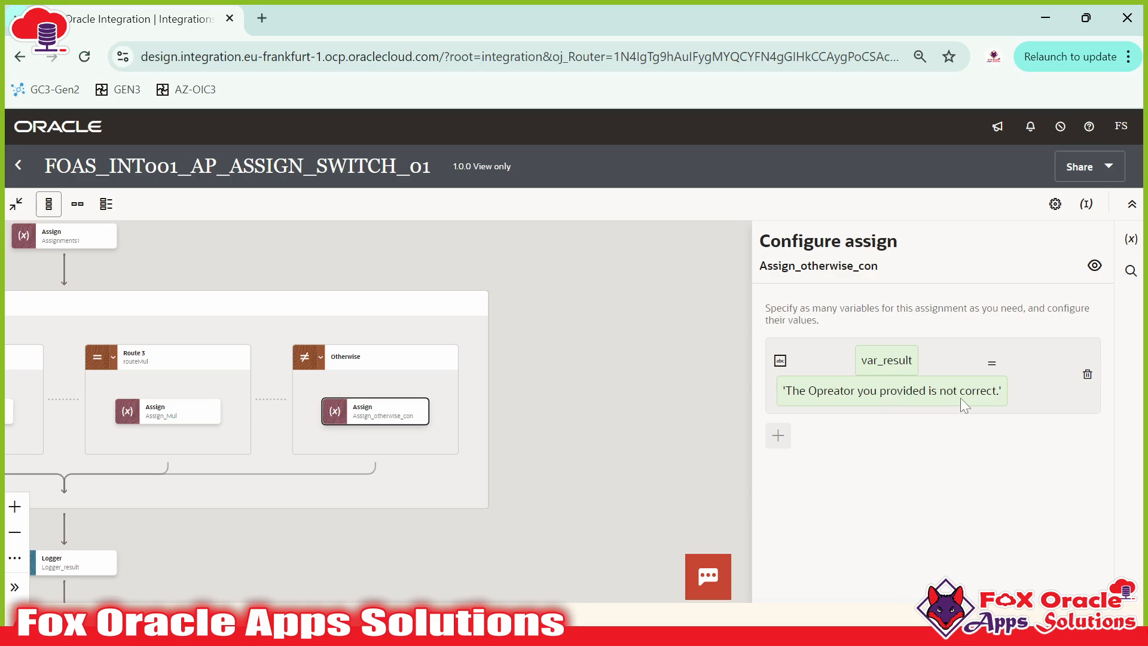
left_click(691, 430)
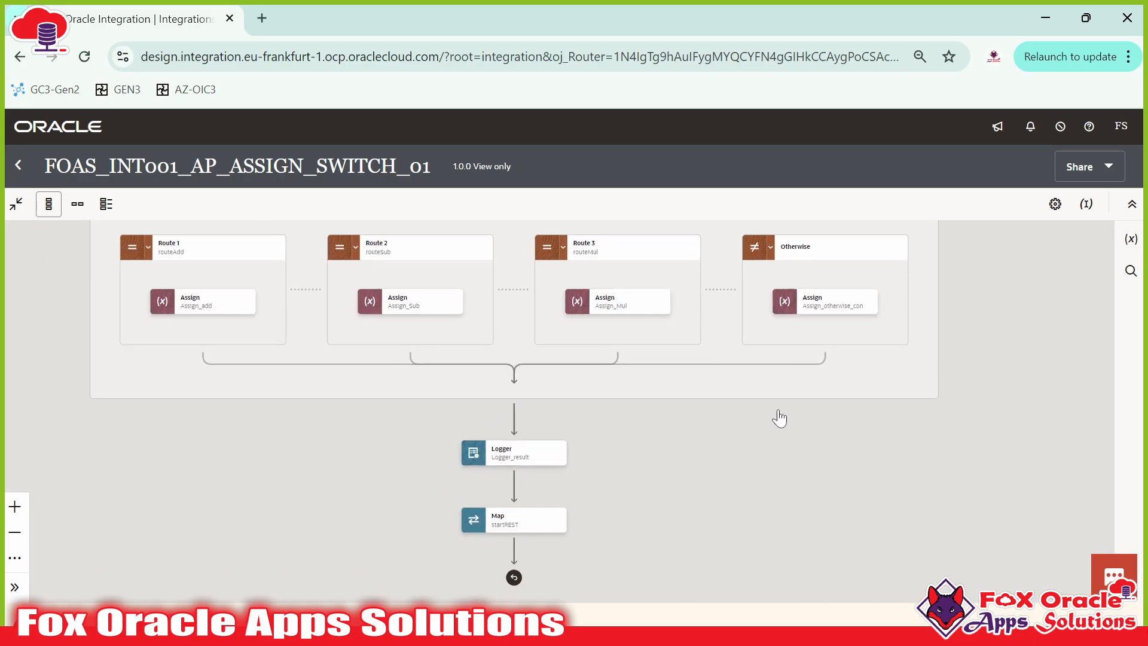
left_click_drag(643, 450, 653, 405)
left_click_drag(619, 449, 627, 417)
mouse_move(558, 441)
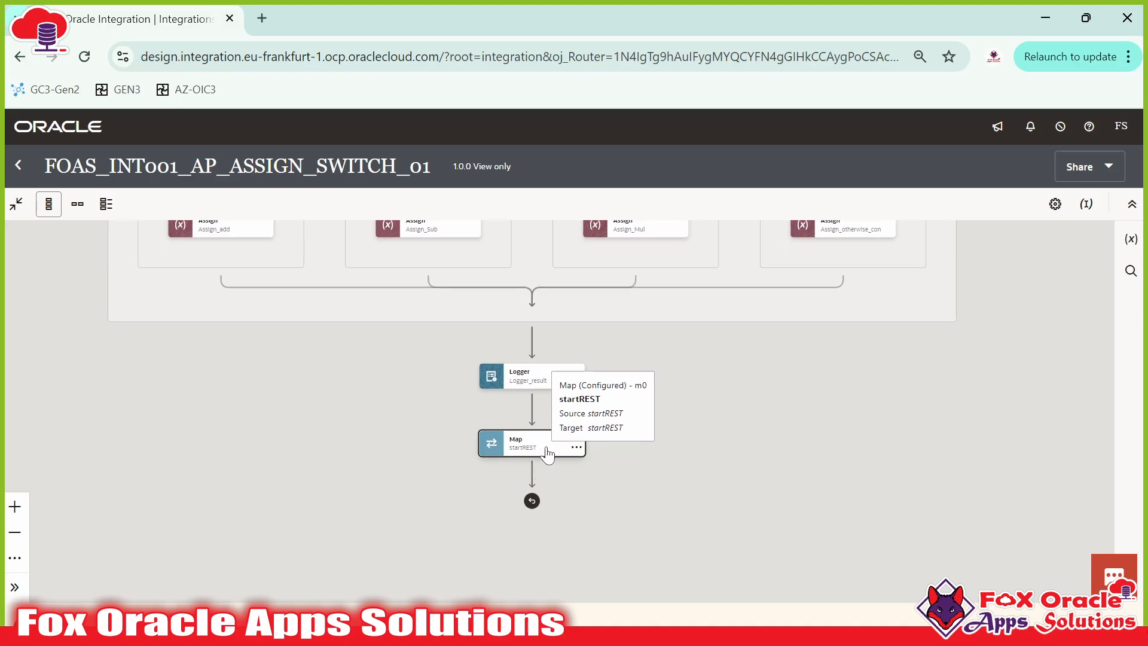
left_click_drag(653, 436, 691, 424)
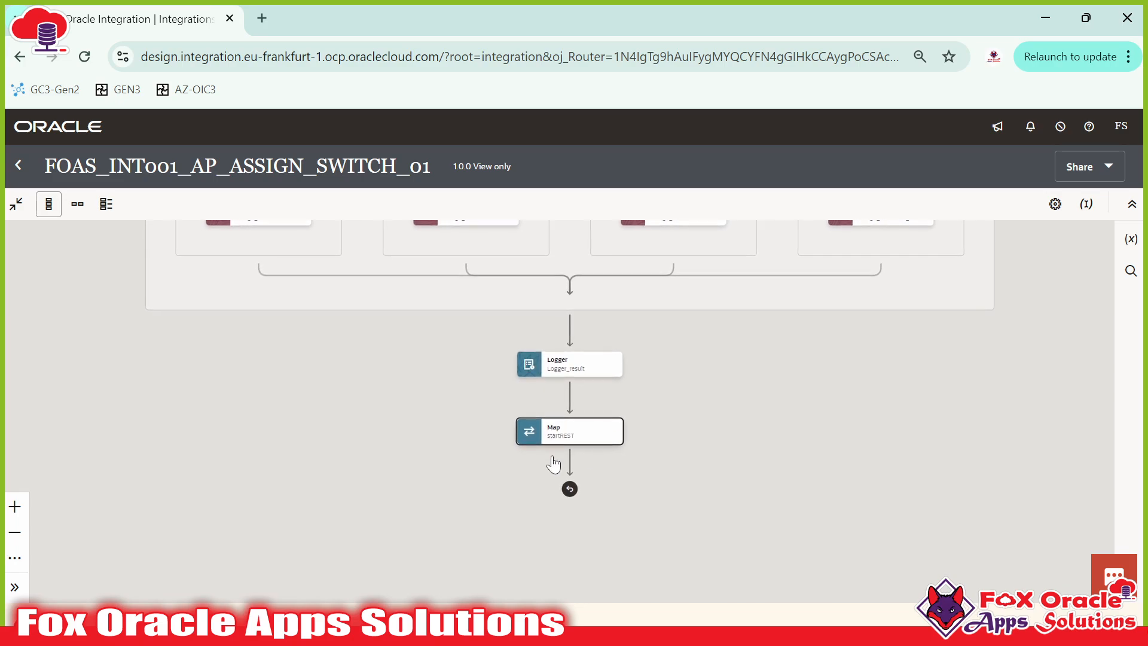
double_click(538, 432)
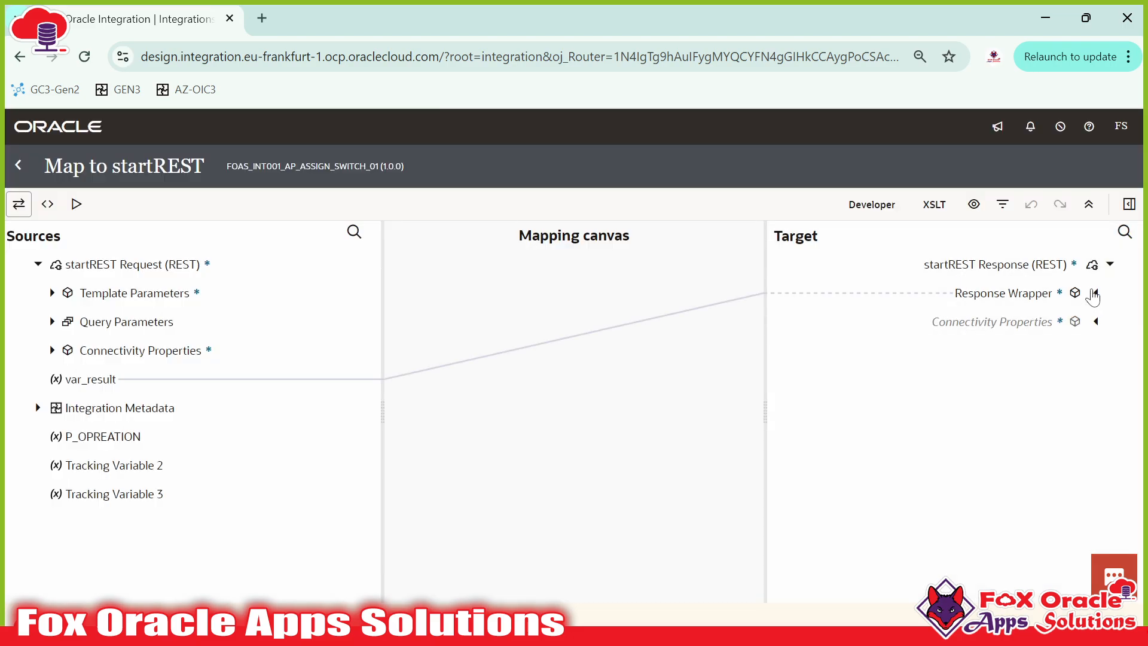
left_click(1095, 294)
left_click(1044, 351)
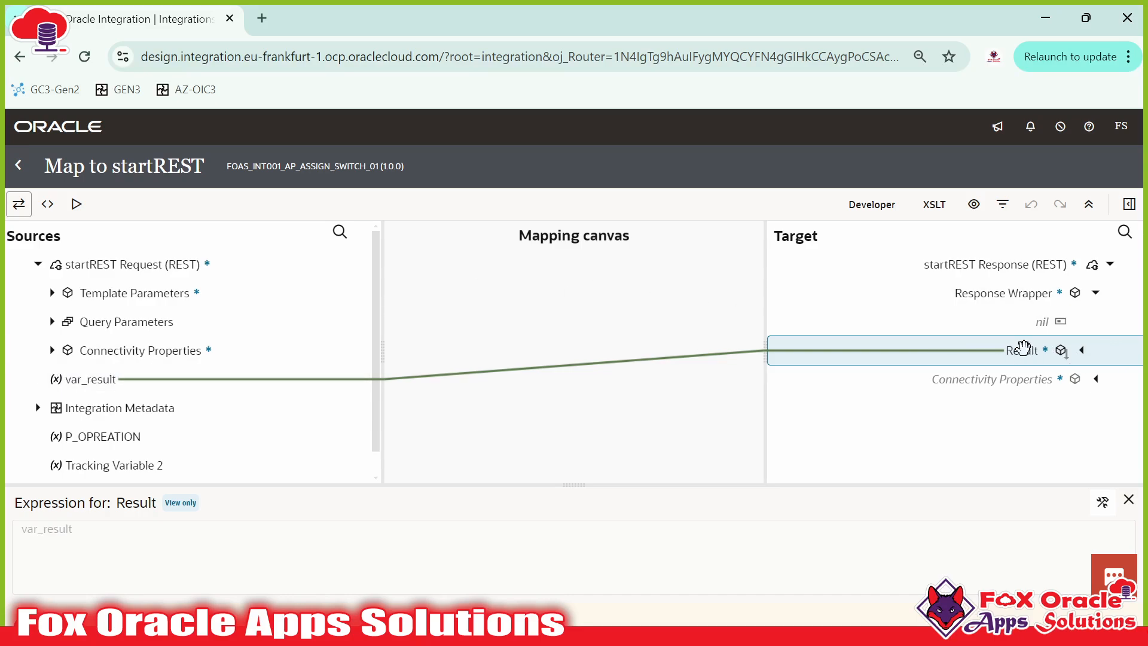
left_click(18, 165)
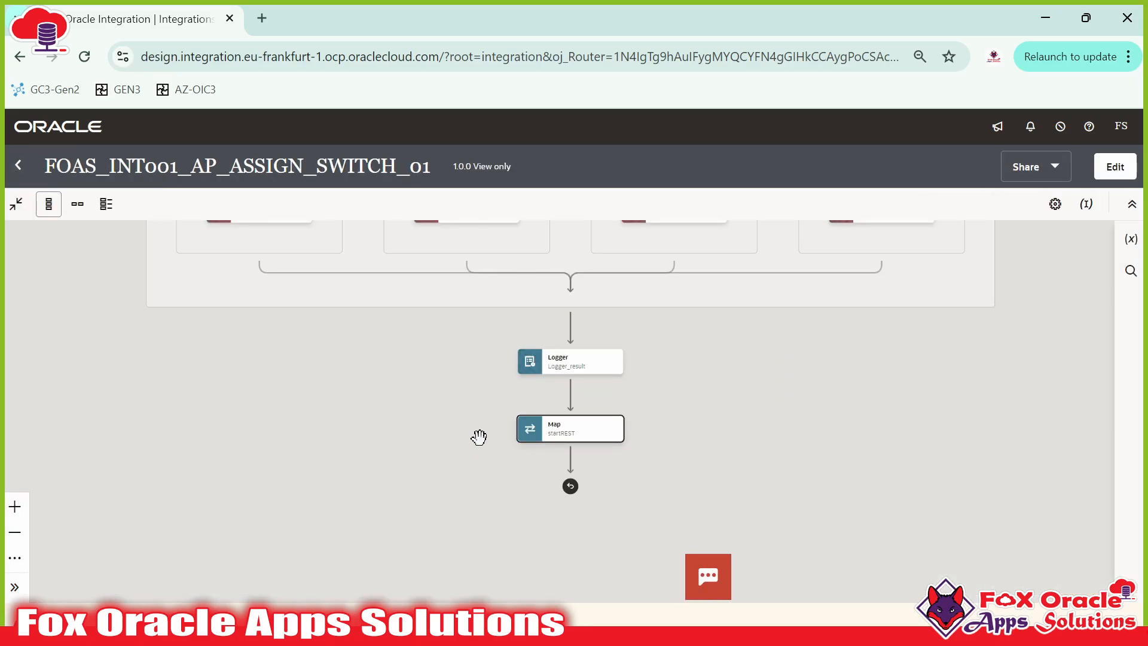
Step: Go back to Integrations and open the test run page for FOAS_INT001_AP_ASSIGN_SWITCH_01
left_click_drag(477, 439, 478, 456)
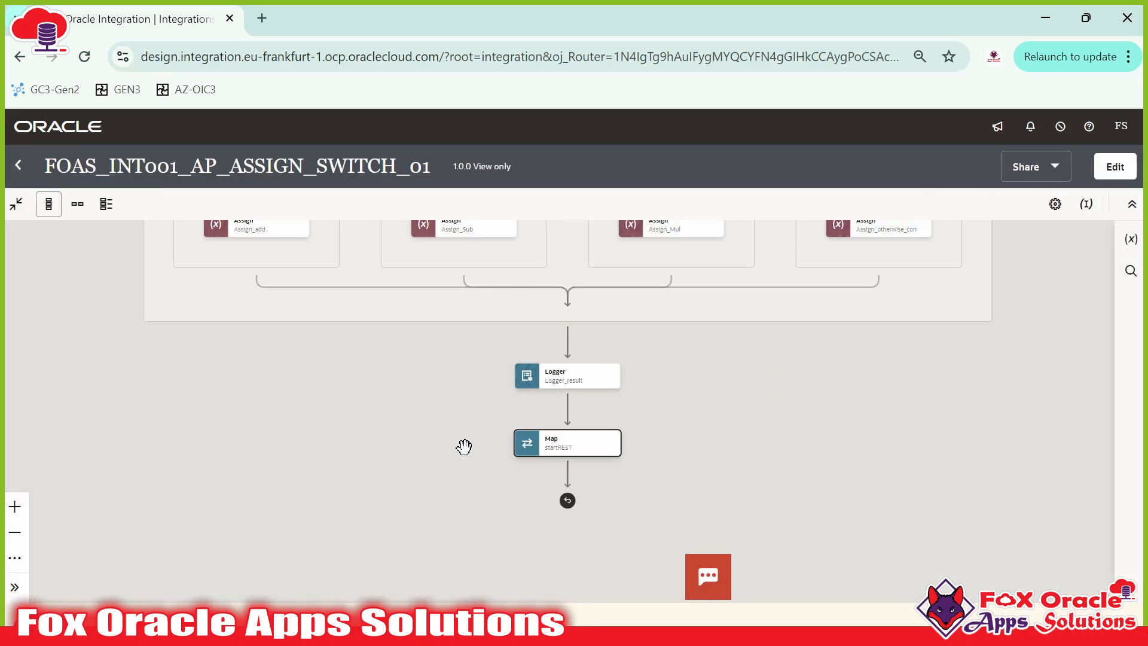
left_click(23, 165)
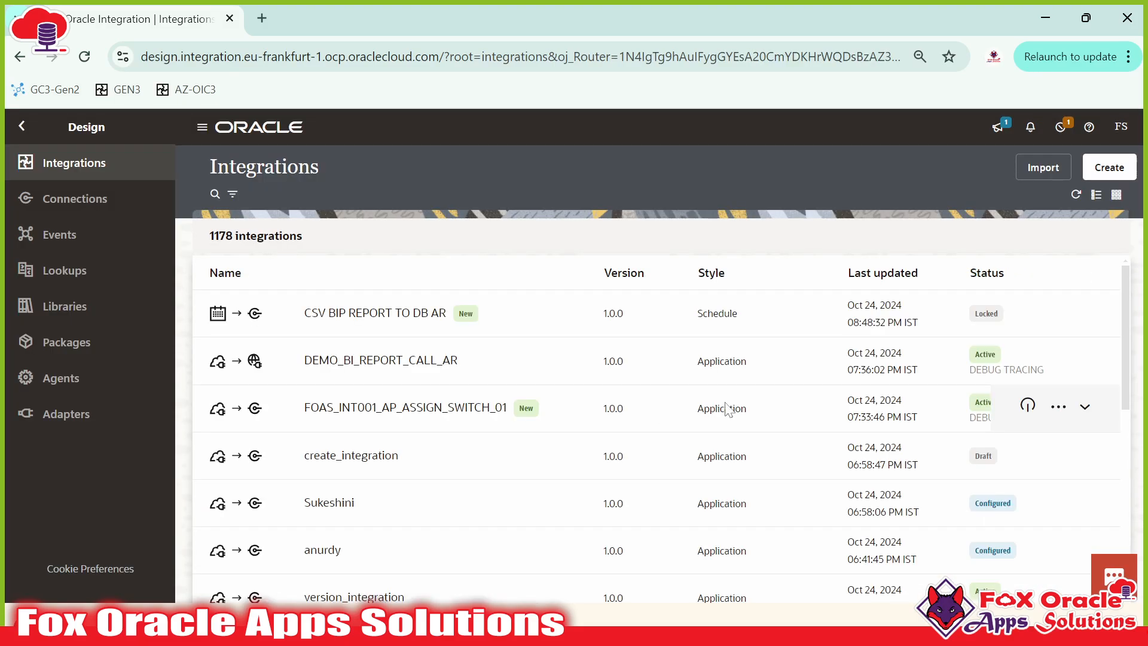
left_click(1059, 407)
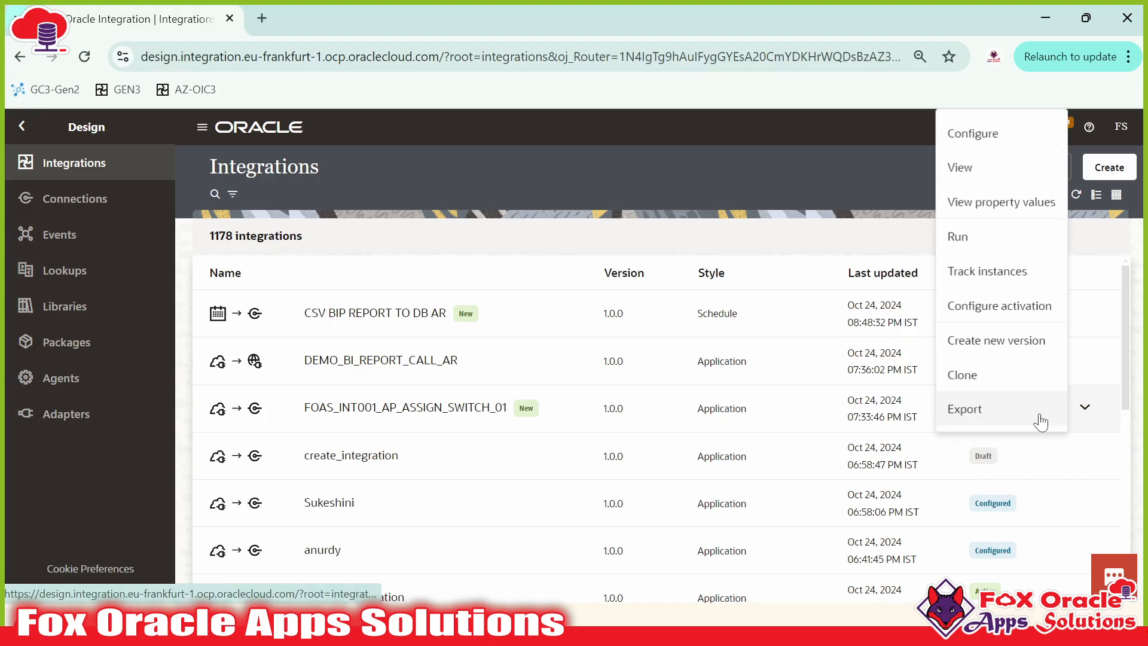
left_click(960, 238)
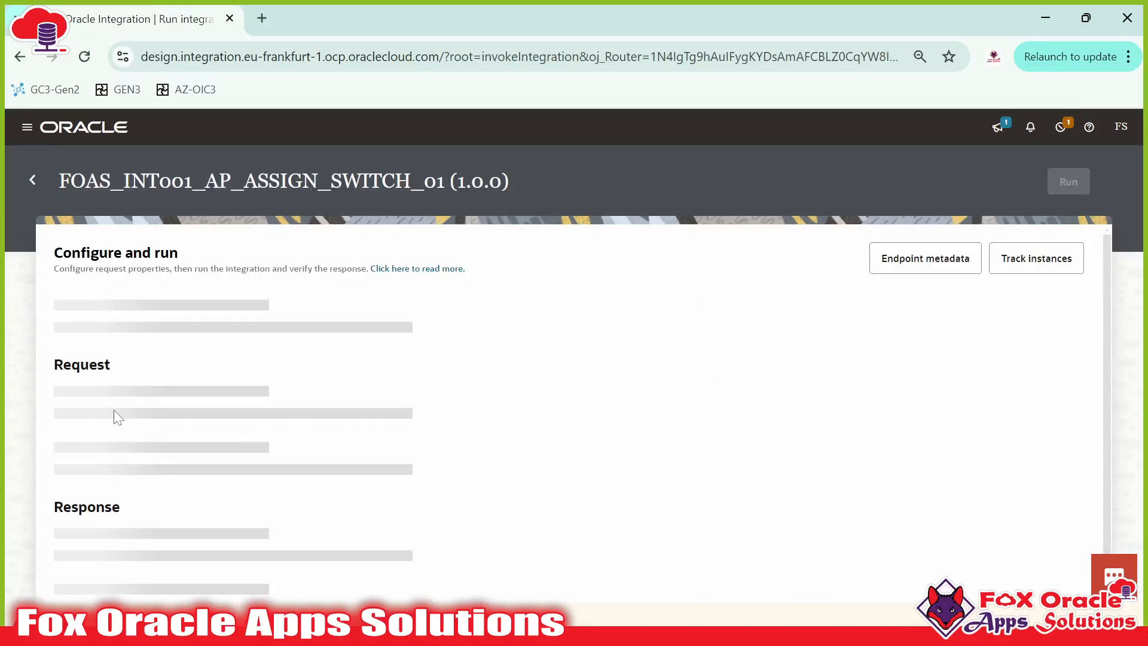
Step: Set num_2 to 6, keeping num_1 at 12
scroll(180, 382, "down", 2)
scroll(194, 360, "up", 2)
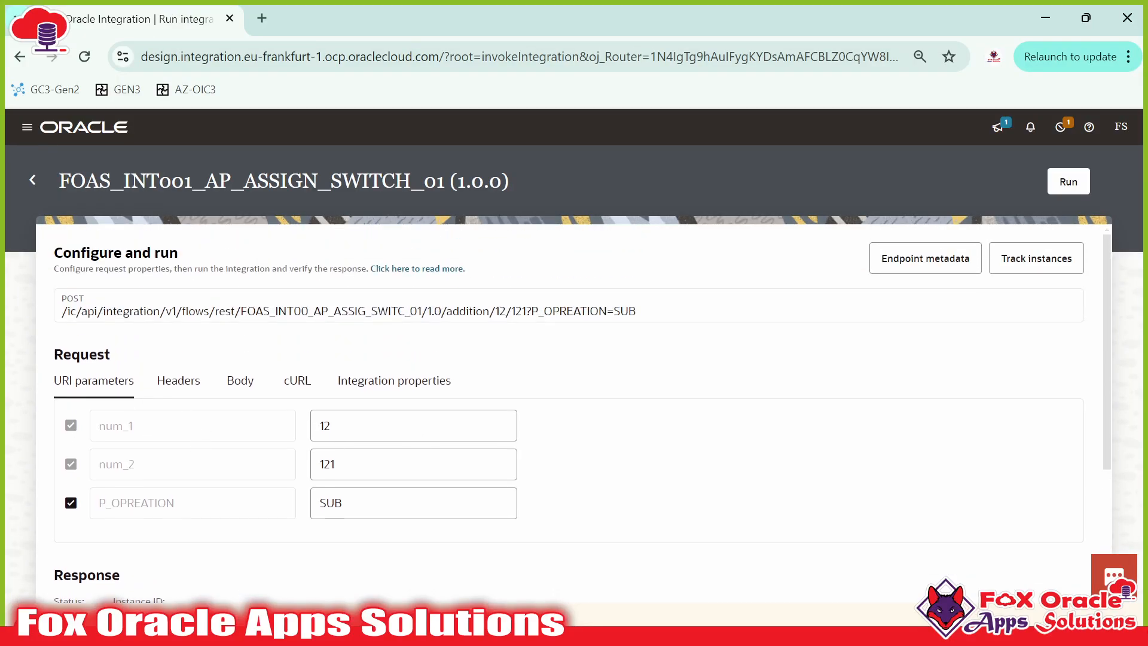
left_click_drag(350, 427, 299, 427)
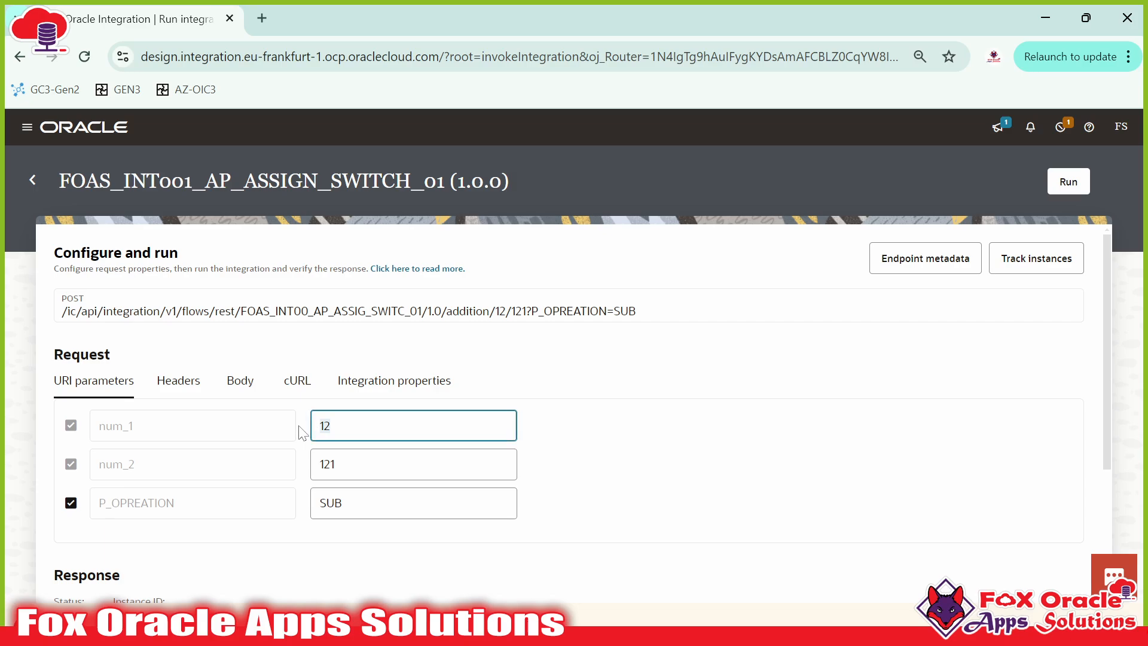
left_click_drag(347, 465, 303, 473)
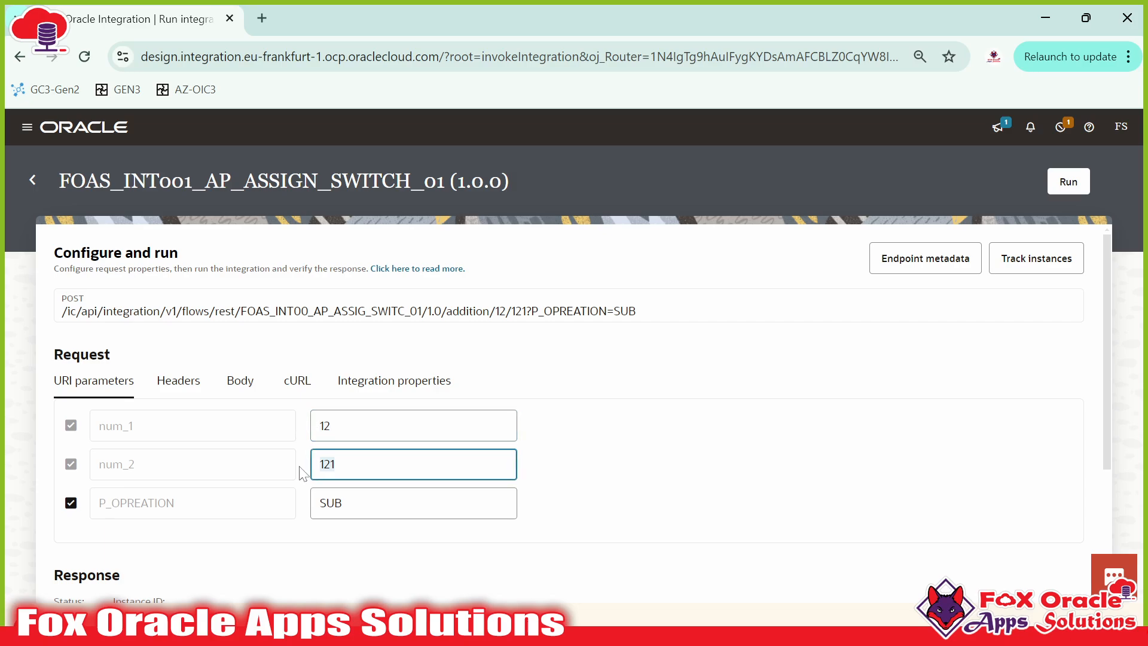
type("6")
left_click(551, 436)
Step: Set P_OPREATION to ADD and run the test
scroll(401, 490, "down", 2)
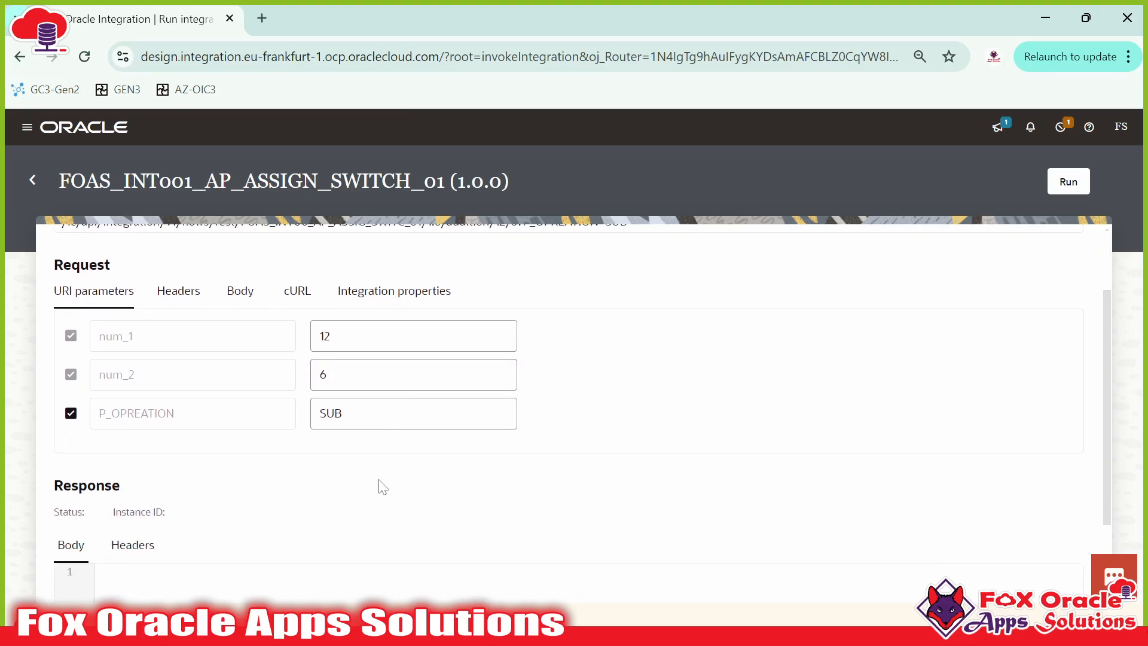
left_click(327, 414)
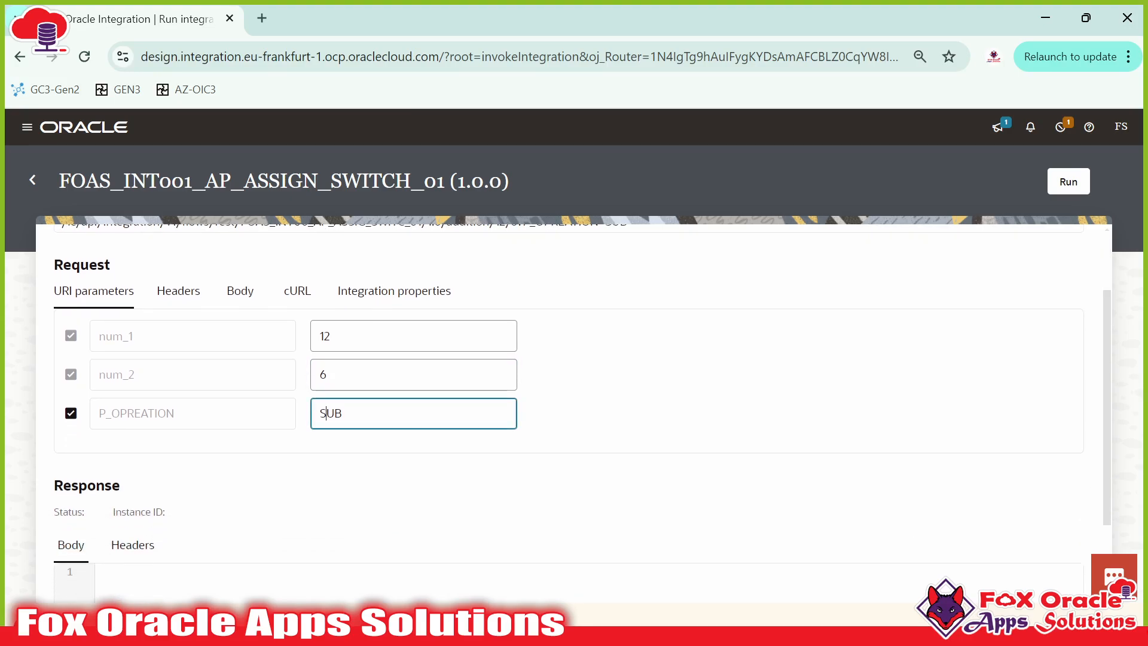
type("A")
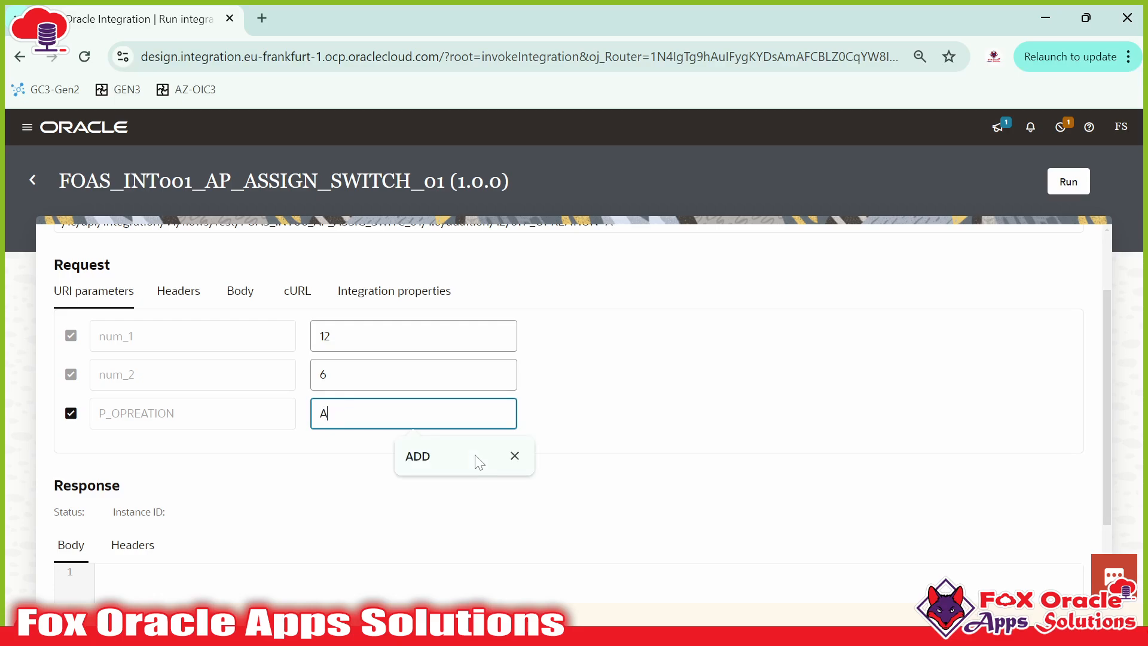
type("DD")
left_click(478, 464)
scroll(615, 415, "up", 2)
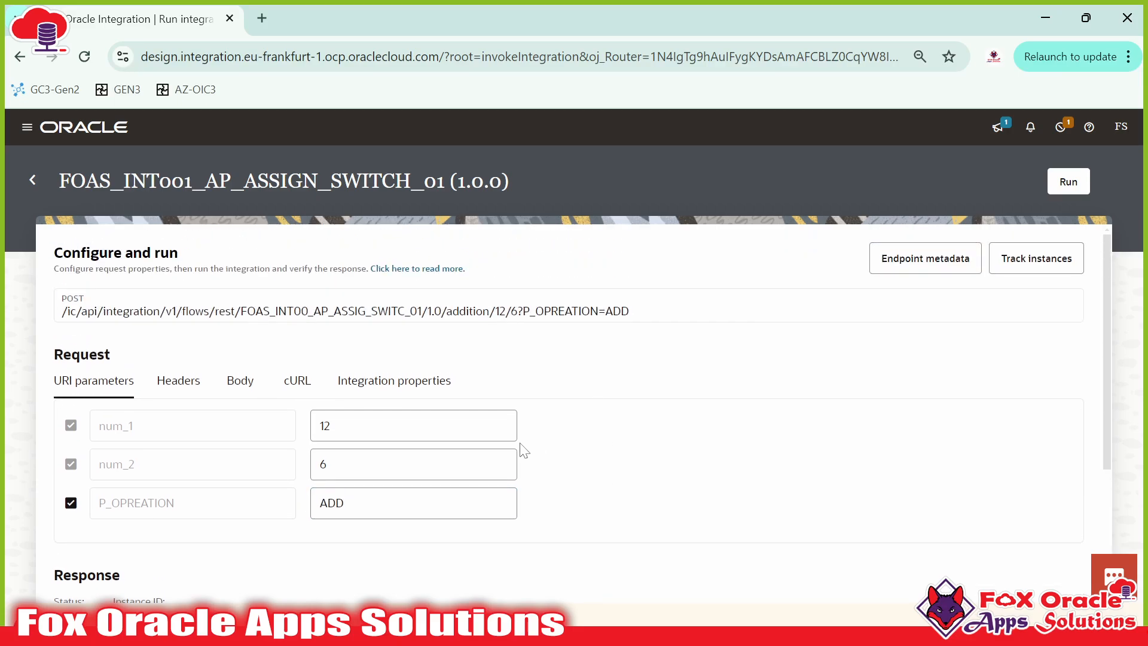
scroll(574, 422, "down", 1)
scroll(574, 423, "up", 1)
left_click(1064, 177)
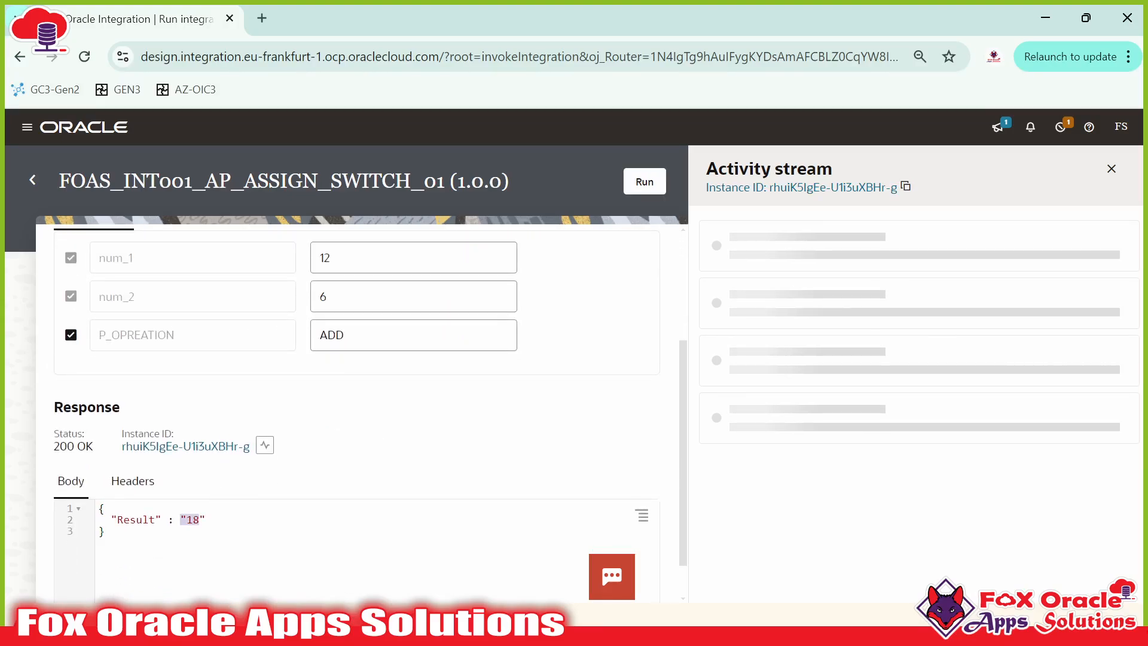
Step: Change P_OPREATION from ADD to MUL and run the test again
scroll(335, 412, "up", 2)
scroll(180, 569, "down", 2)
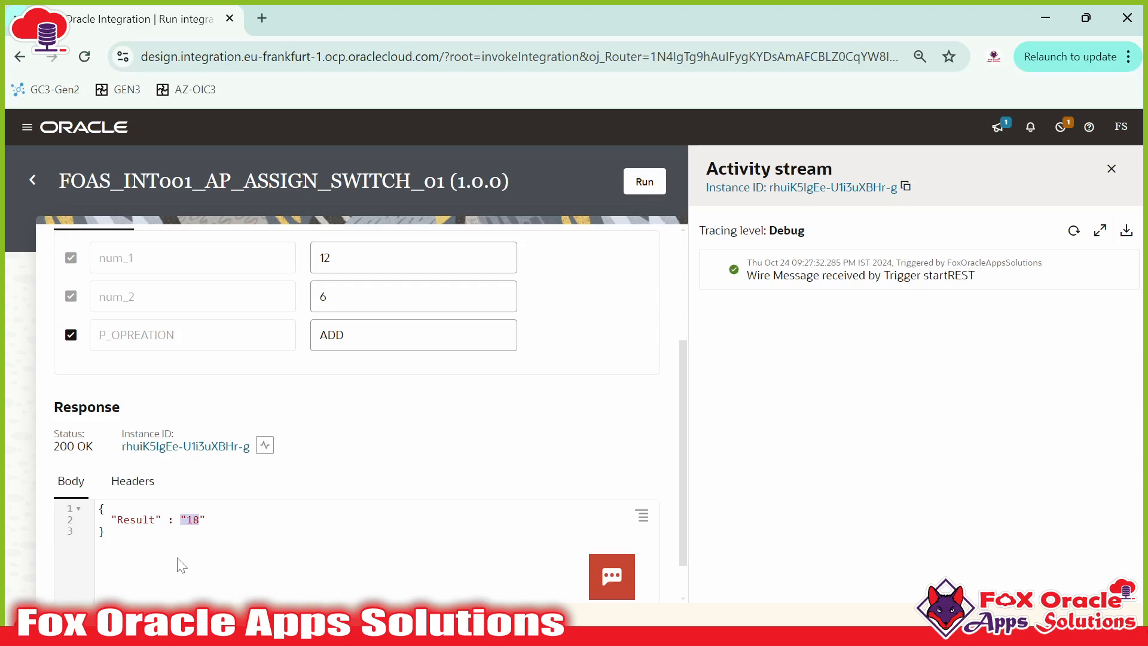
left_click(353, 335)
key("BackSpace")
key("BackSpace")
key("BackSpace")
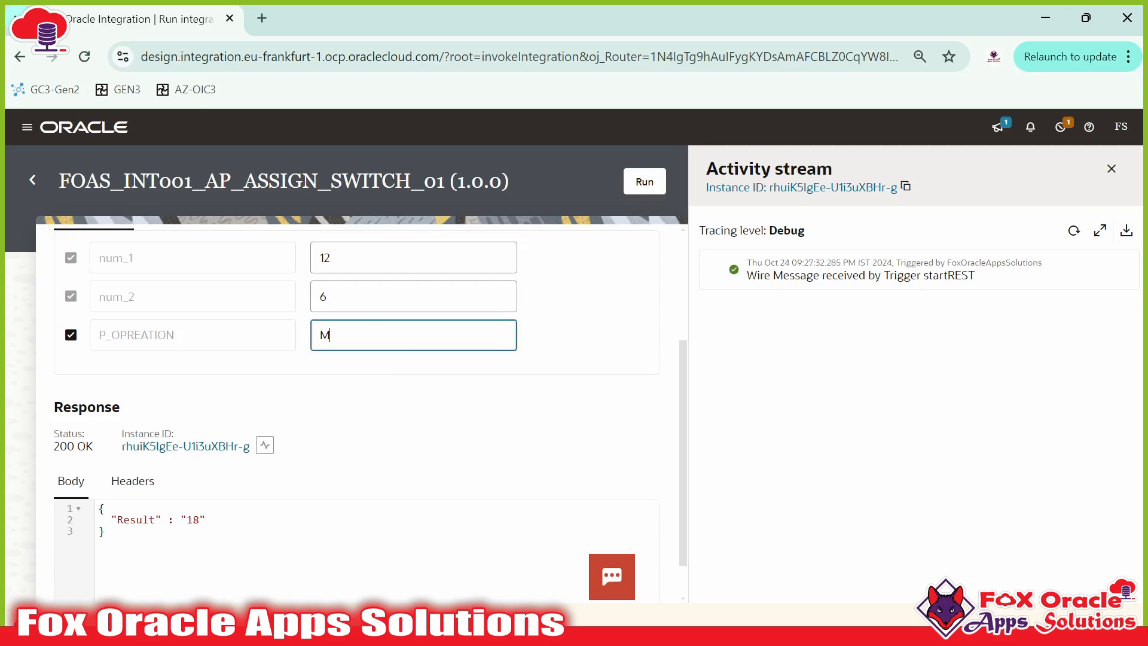
scroll(550, 317, "up", 2)
left_click(644, 181)
Step: Check the Result of 72 and close the Activity stream panel
scroll(323, 403, "down", 2)
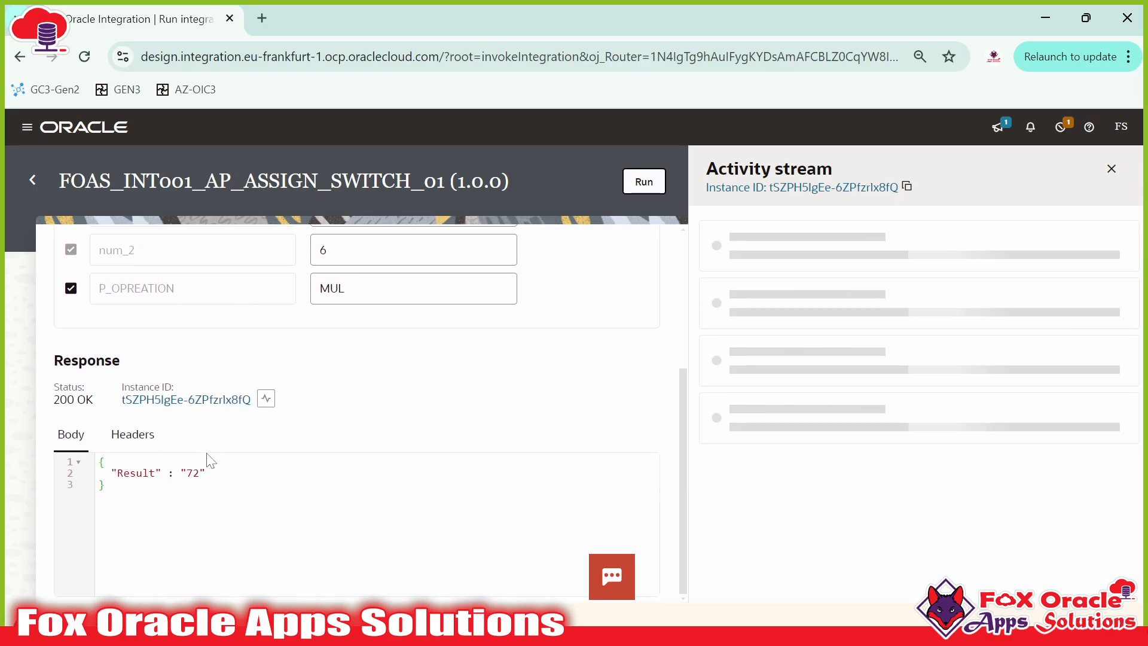
scroll(295, 506, "up", 1)
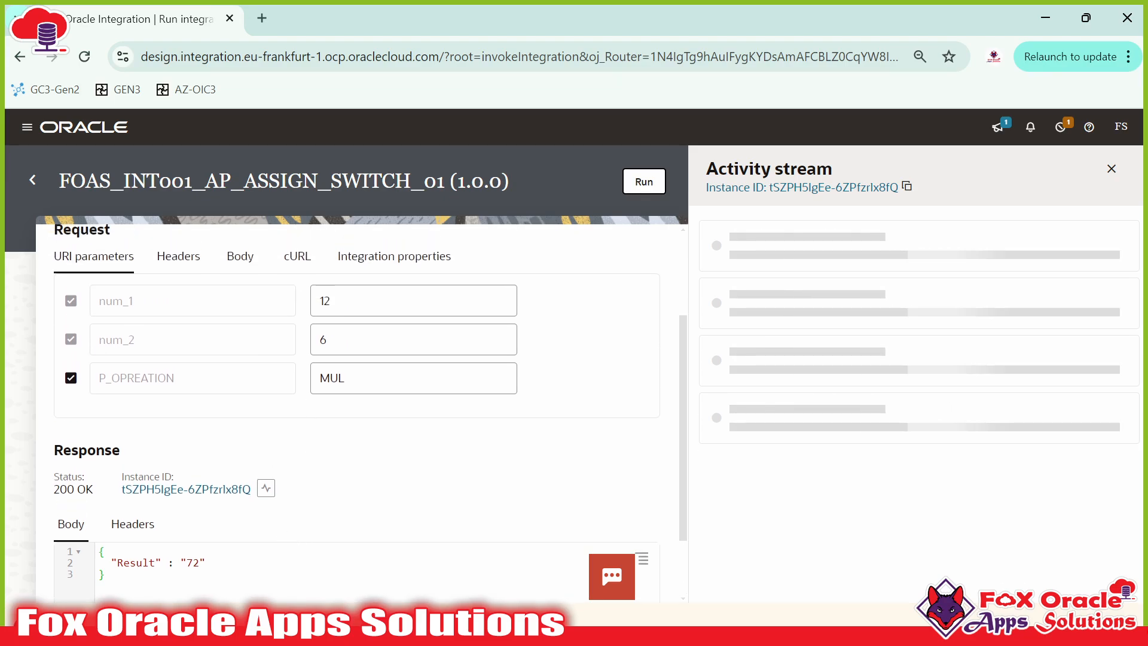
scroll(295, 548, "down", 1)
scroll(400, 423, "up", 2)
scroll(400, 422, "up", 2)
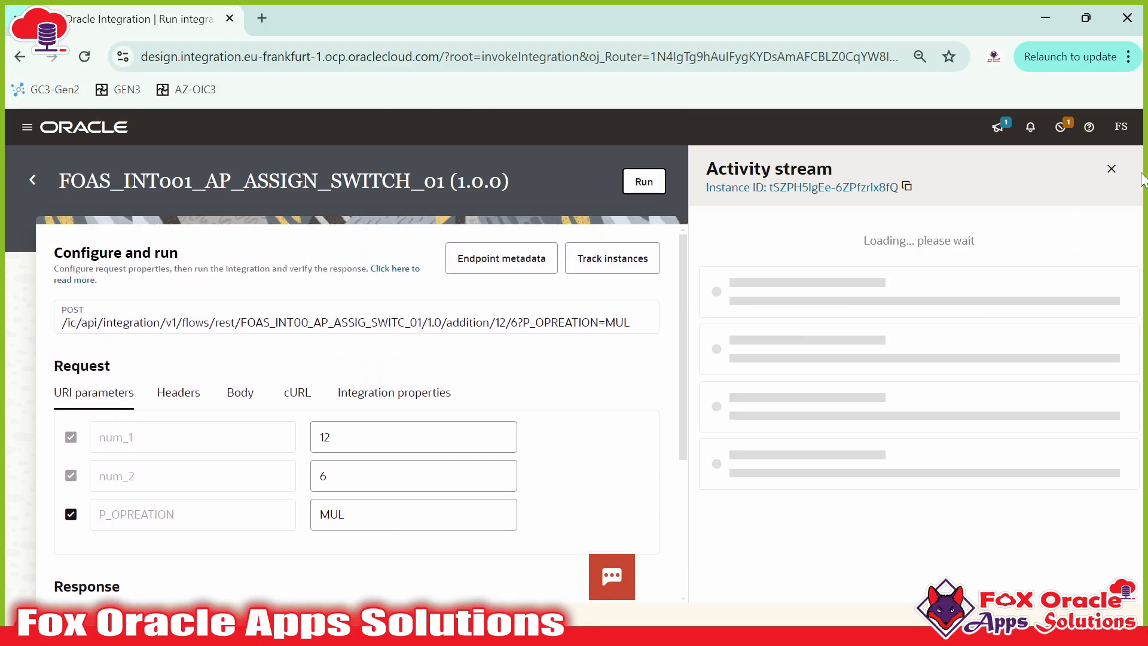
left_click(1112, 169)
Step: Reopen FOAS_INT001_AP_ASSIGN_SWITCH_01 from the Integrations list after dismissing the error dialog
left_click(25, 172)
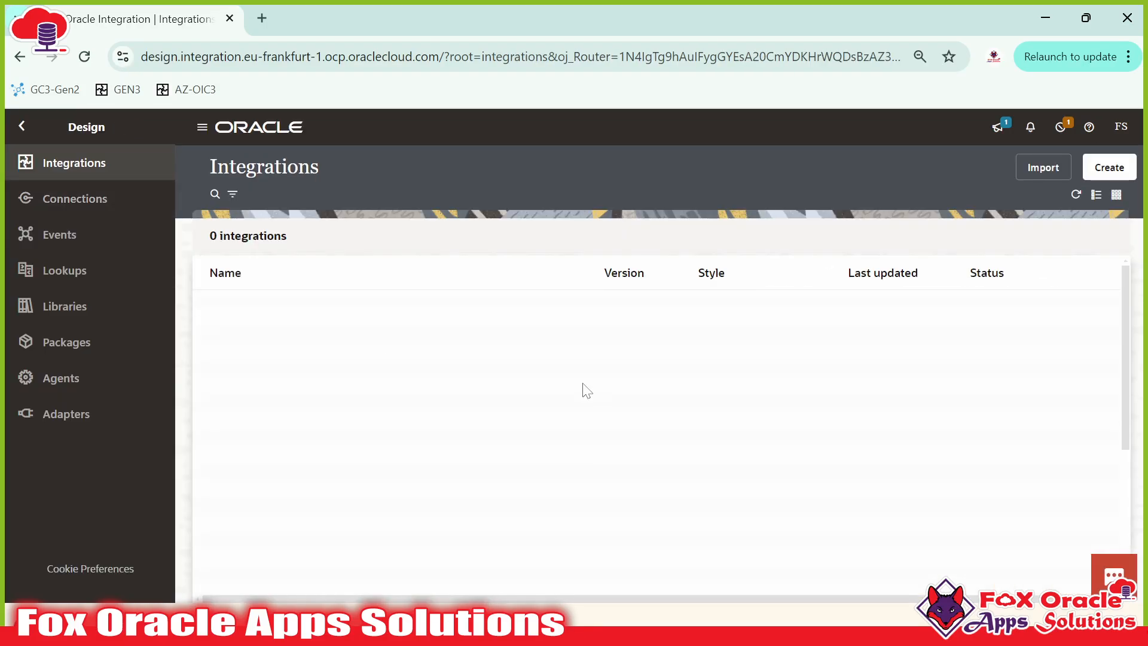
left_click(392, 412)
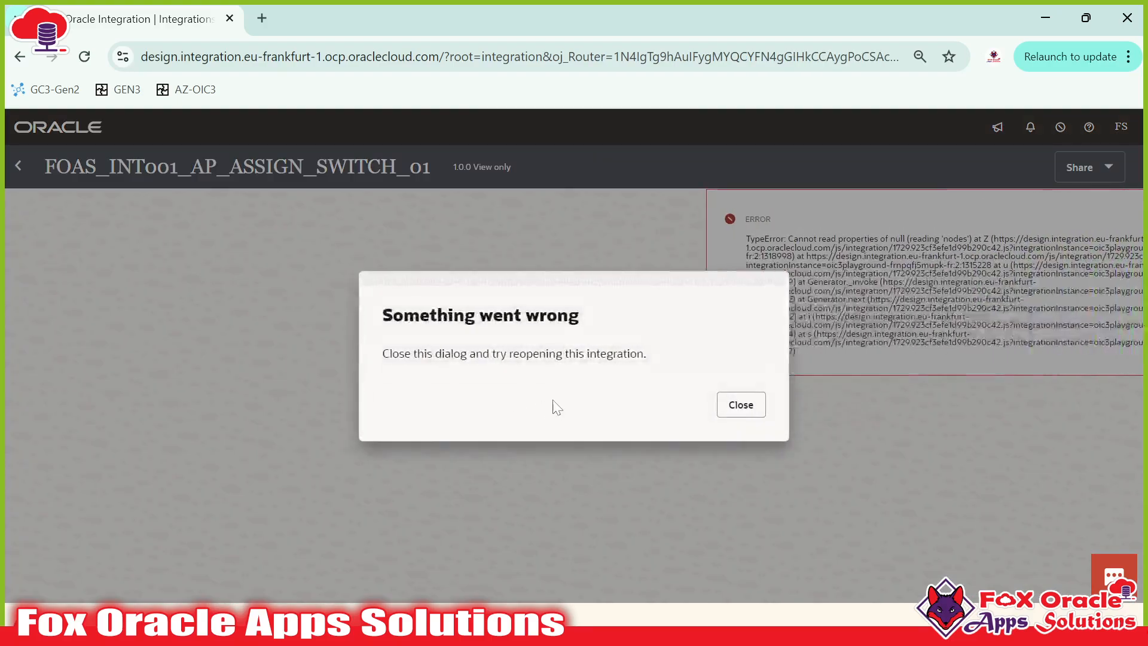
left_click(741, 405)
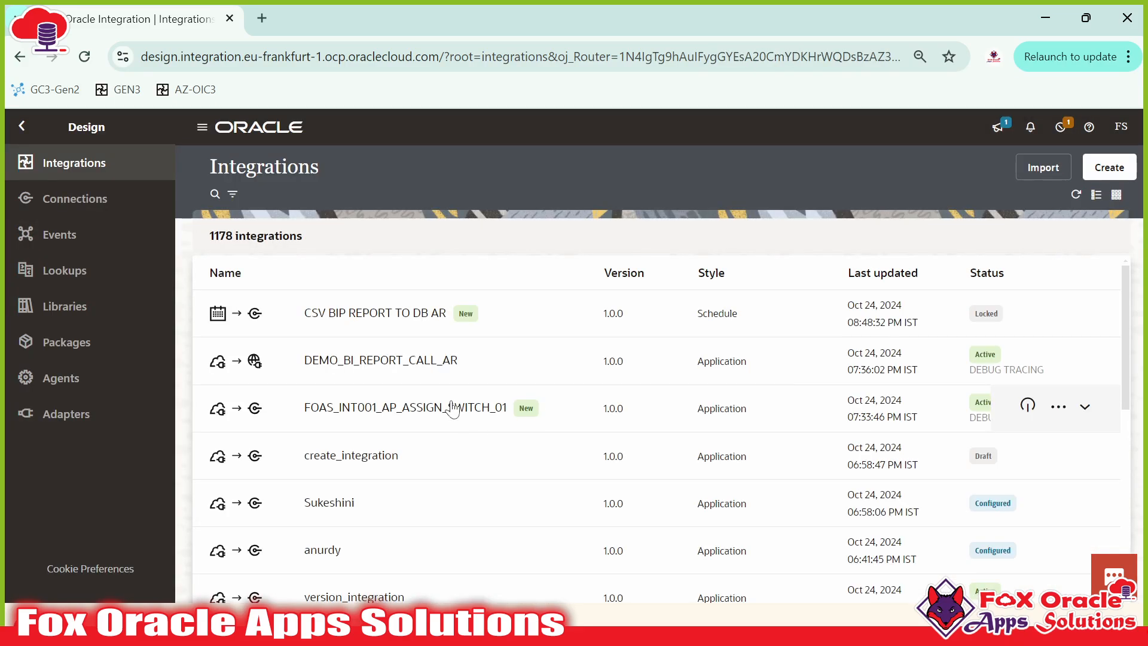
left_click(432, 417)
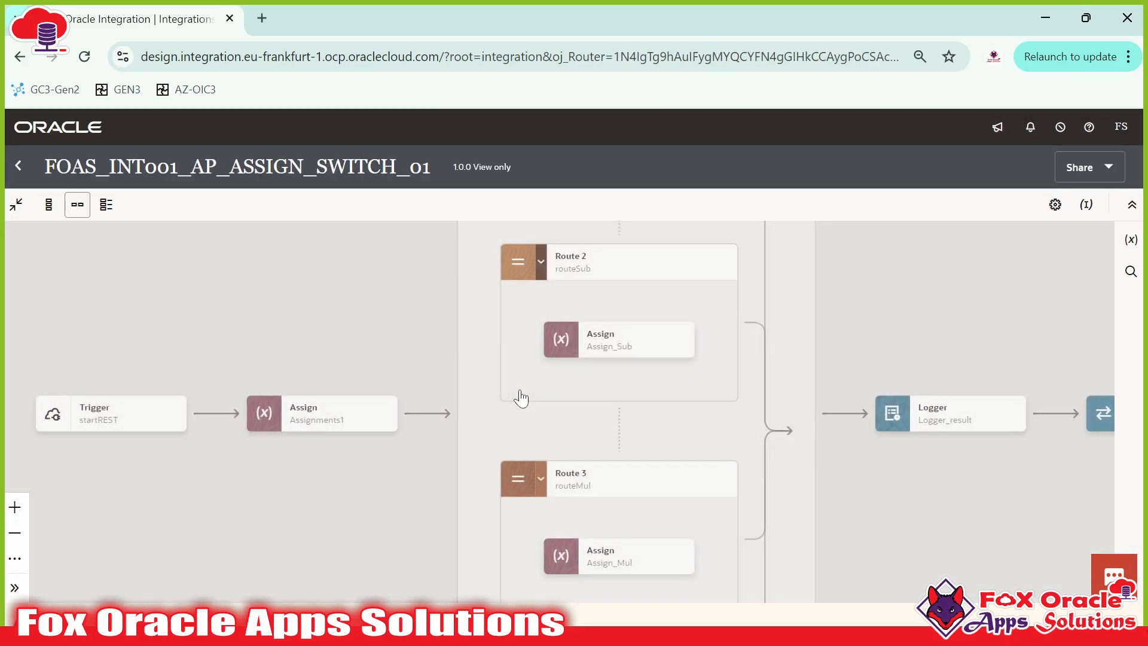
Step: Bring the Switch and Route 1 into view and select the Assign_add action
left_click_drag(384, 280, 257, 467)
left_click_drag(347, 341, 301, 447)
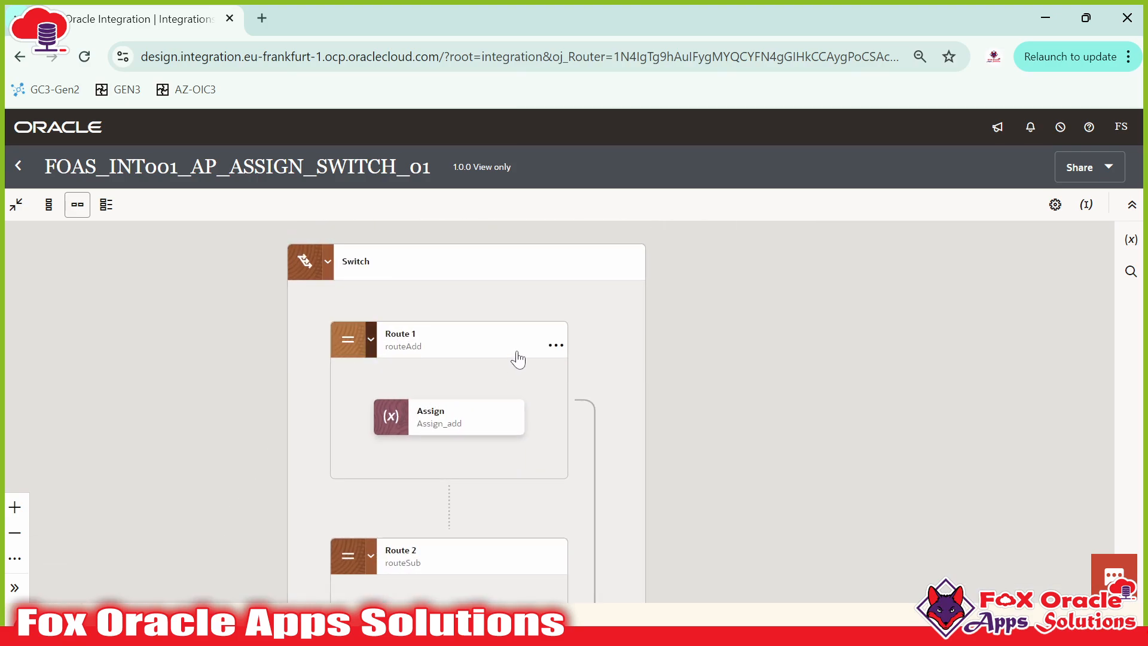
scroll(488, 329, "down", 2)
scroll(487, 318, "up", 5)
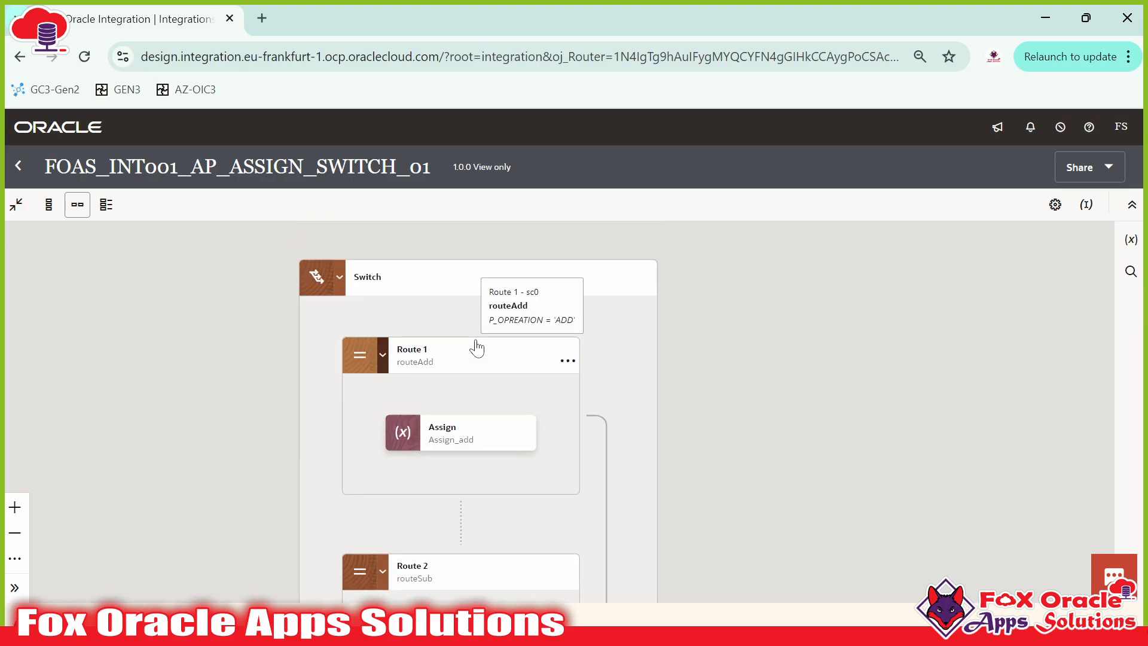
scroll(472, 395, "down", 3)
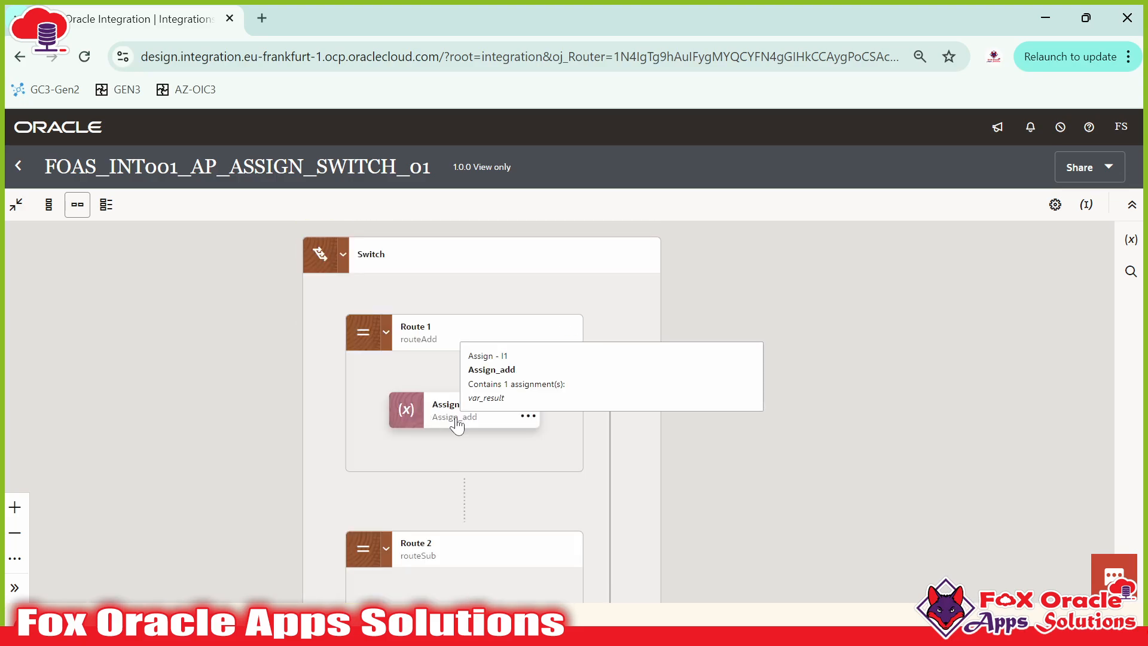
left_click(456, 420)
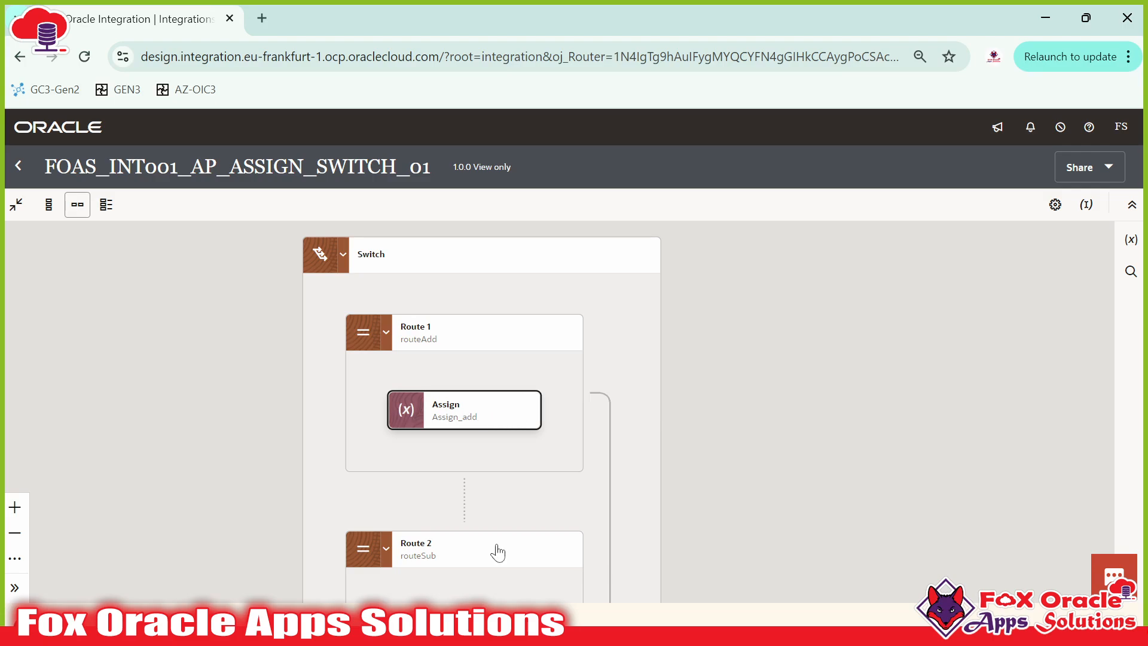
left_click(468, 418)
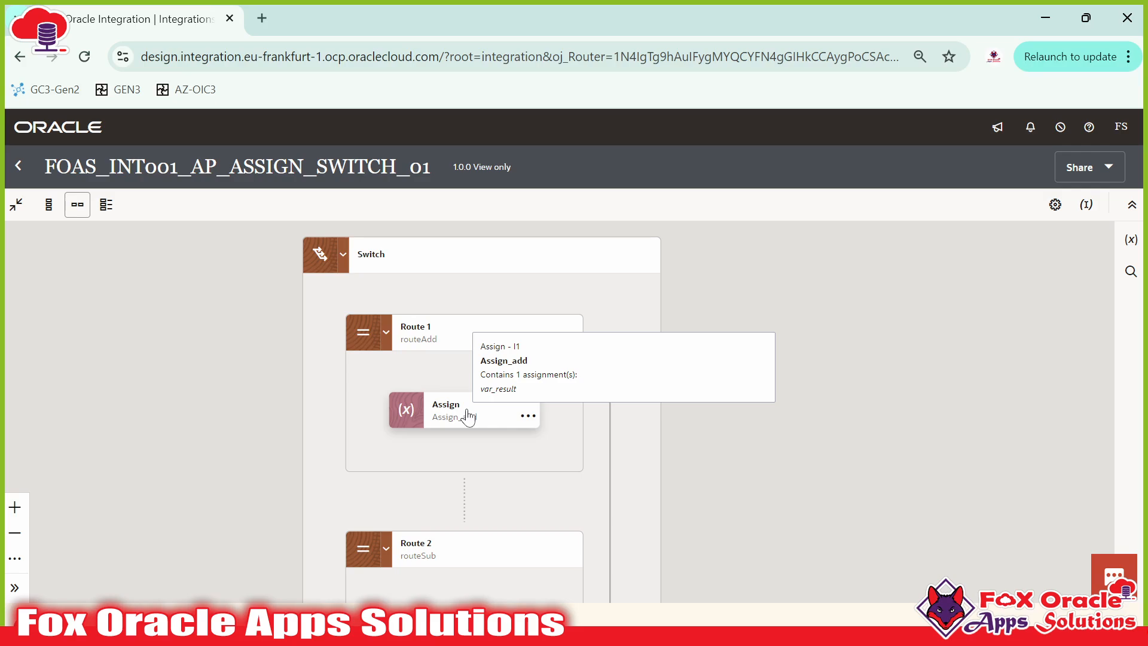
left_click_drag(562, 408, 578, 377)
left_click(493, 389)
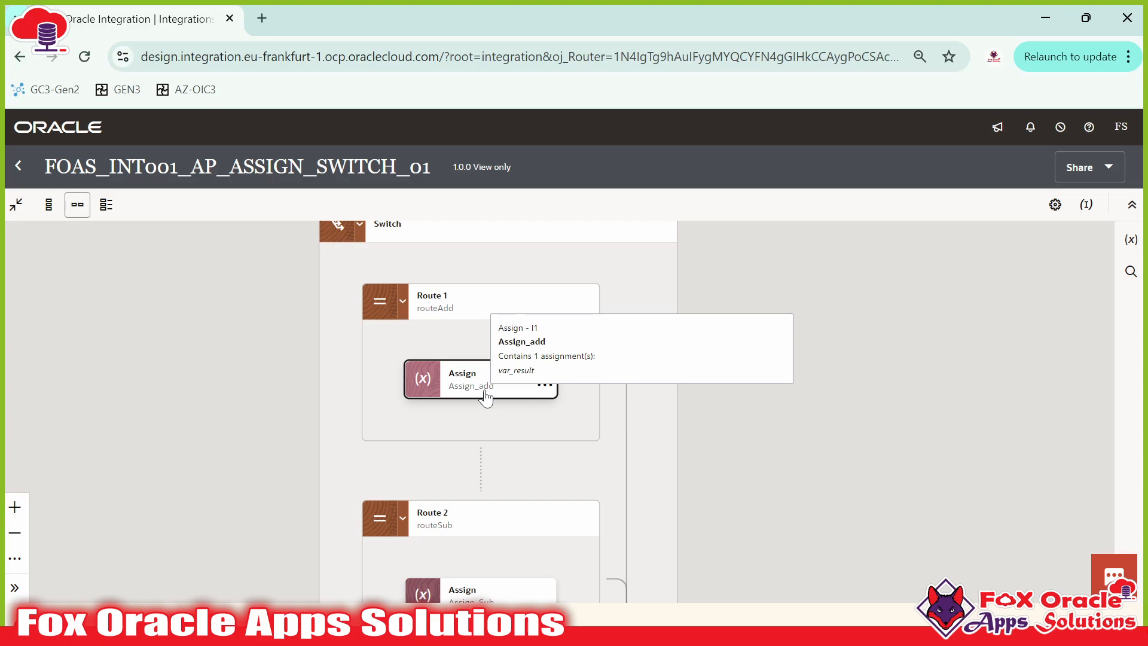
Step: Select the Map action in the main flow, then Assign_add again
scroll(514, 406, "down", 2)
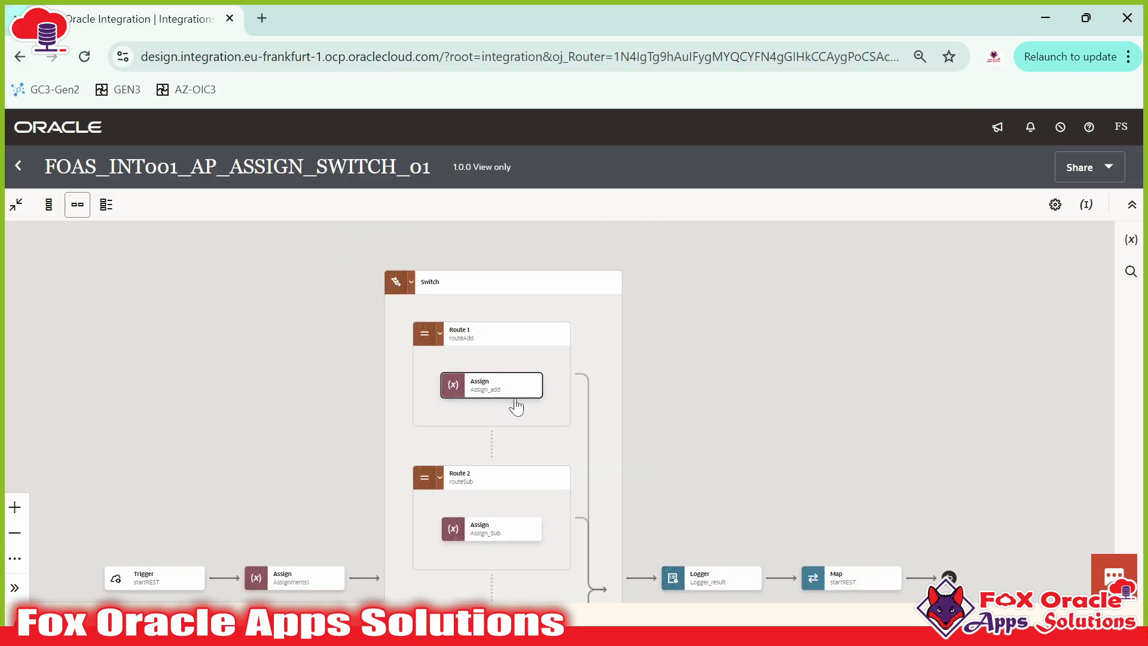
scroll(714, 450, "up", 1)
left_click_drag(629, 422, 672, 348)
left_click_drag(875, 438, 815, 428)
left_click(852, 519)
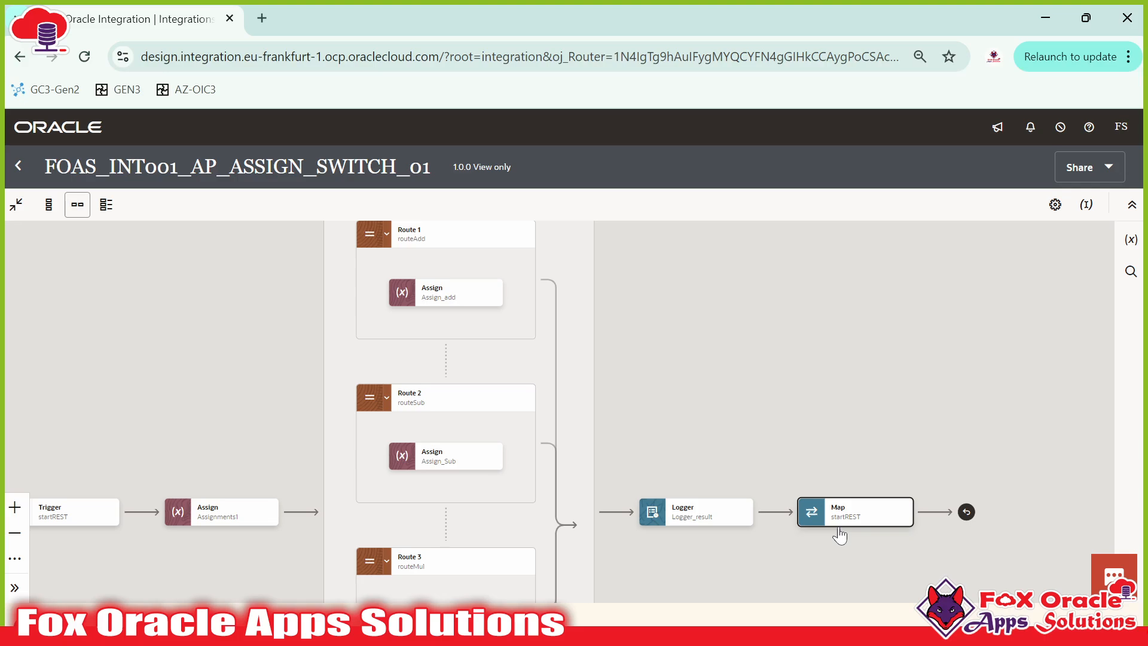
left_click(647, 387)
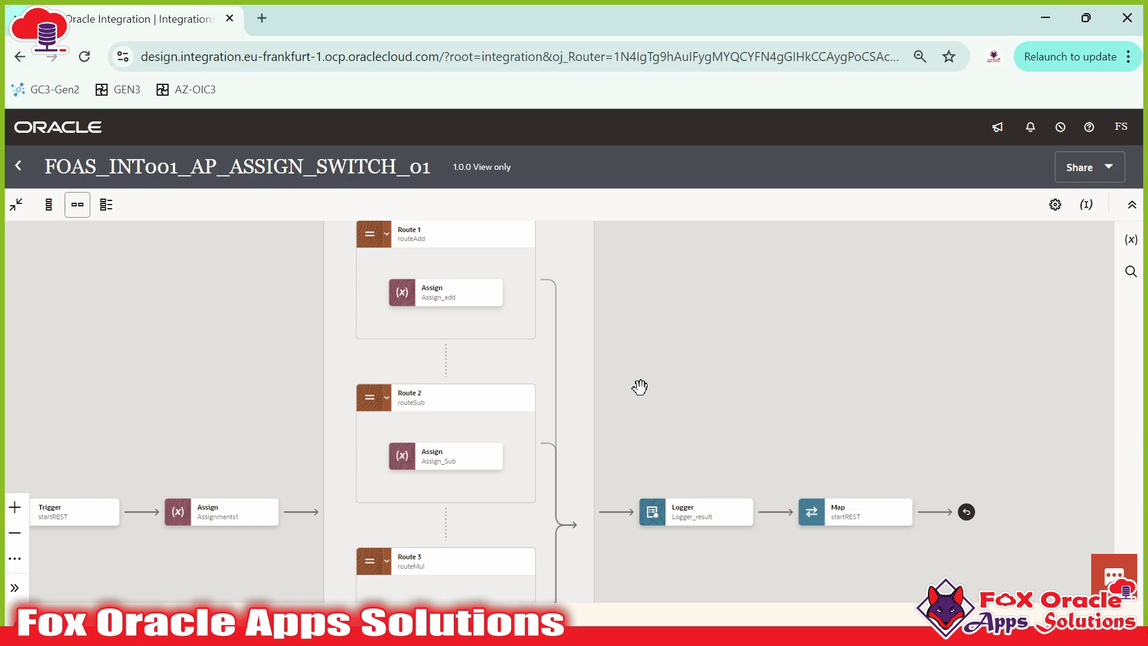
left_click(466, 298)
Step: Pan across the Switch header, Route 2's Assign_Sub and Route 3
left_click_drag(609, 352, 632, 411)
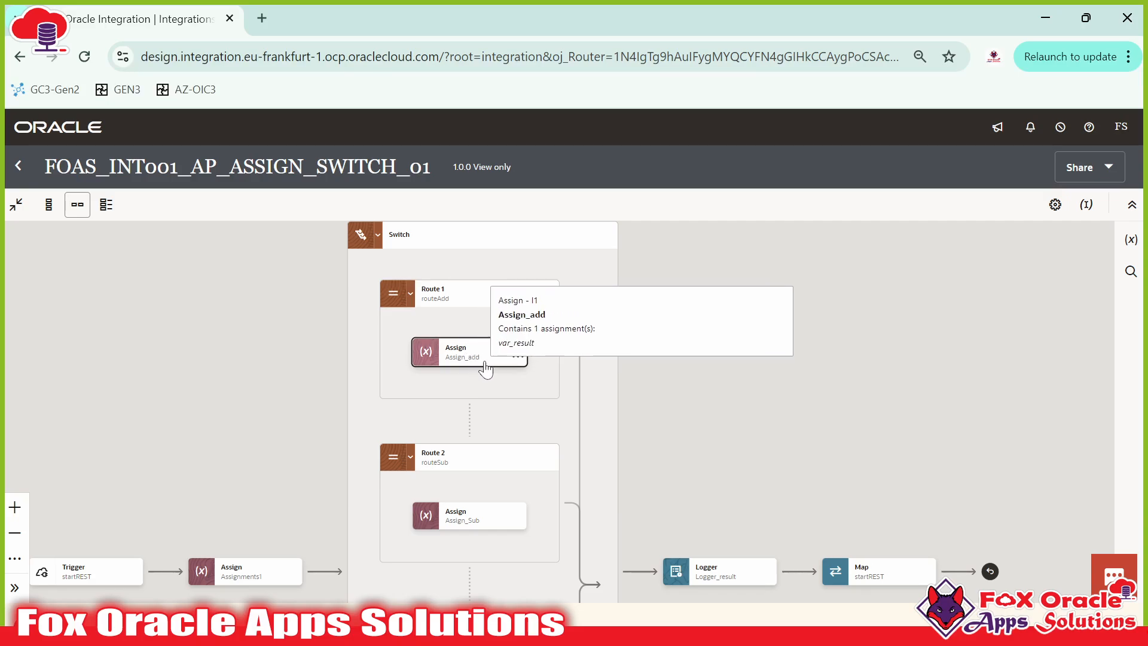
left_click_drag(485, 370, 478, 336)
left_click_drag(499, 501, 503, 481)
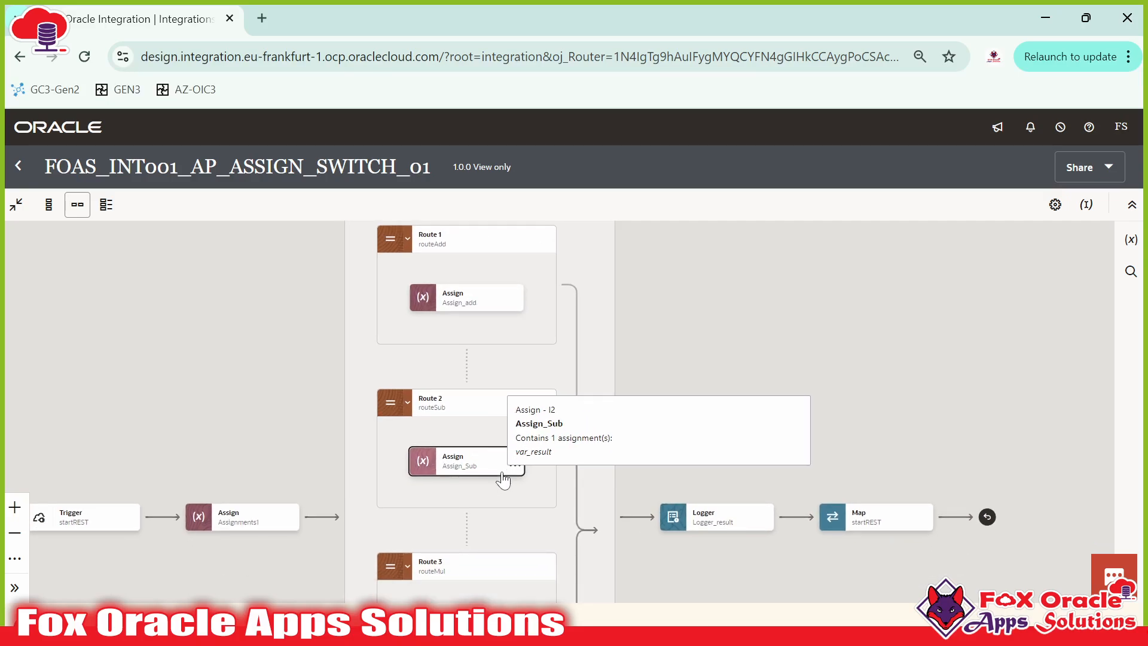
left_click_drag(503, 424, 498, 527)
left_click_drag(793, 501, 790, 348)
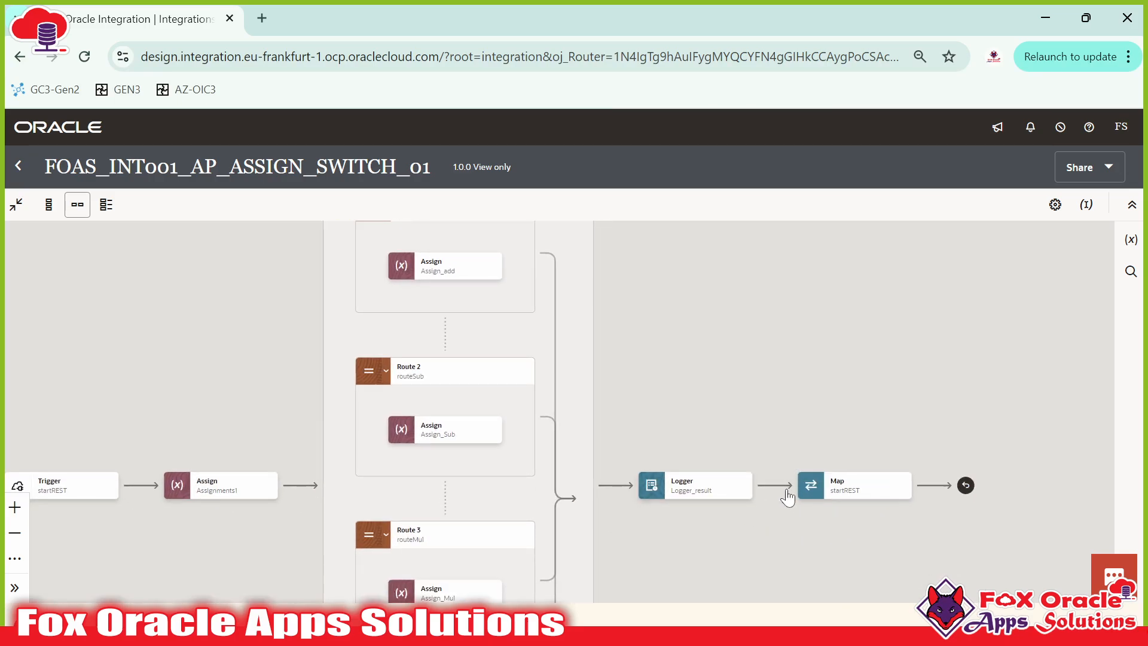
left_click_drag(752, 491, 779, 545)
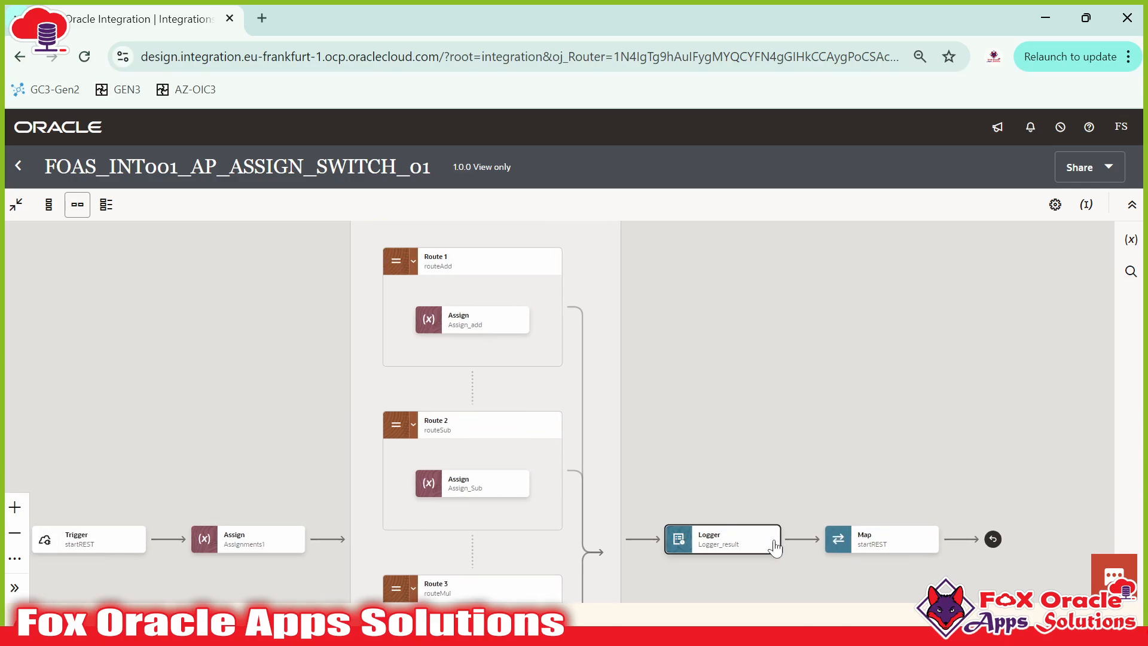
left_click_drag(589, 414, 589, 459)
left_click_drag(476, 530, 497, 421)
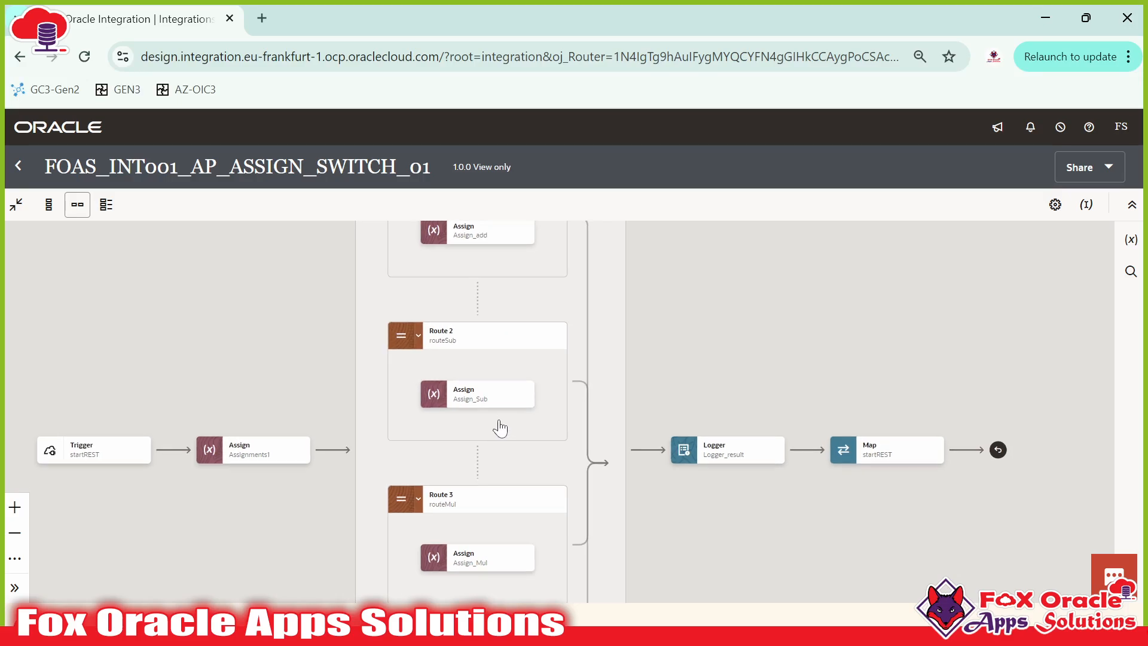
left_click_drag(504, 527, 503, 411)
left_click_drag(505, 291, 507, 621)
left_click_drag(525, 458, 533, 280)
Step: Select Assign_add, Assign_Sub, Assign_Mul and the Otherwise route's Assign in turn
left_click(457, 392)
left_click_drag(531, 483, 515, 323)
left_click(426, 408)
left_click_drag(471, 520, 464, 405)
left_click(457, 450)
left_click_drag(460, 519, 459, 382)
left_click(439, 477)
left_click_drag(479, 288, 475, 432)
scroll(477, 446, "up", 4)
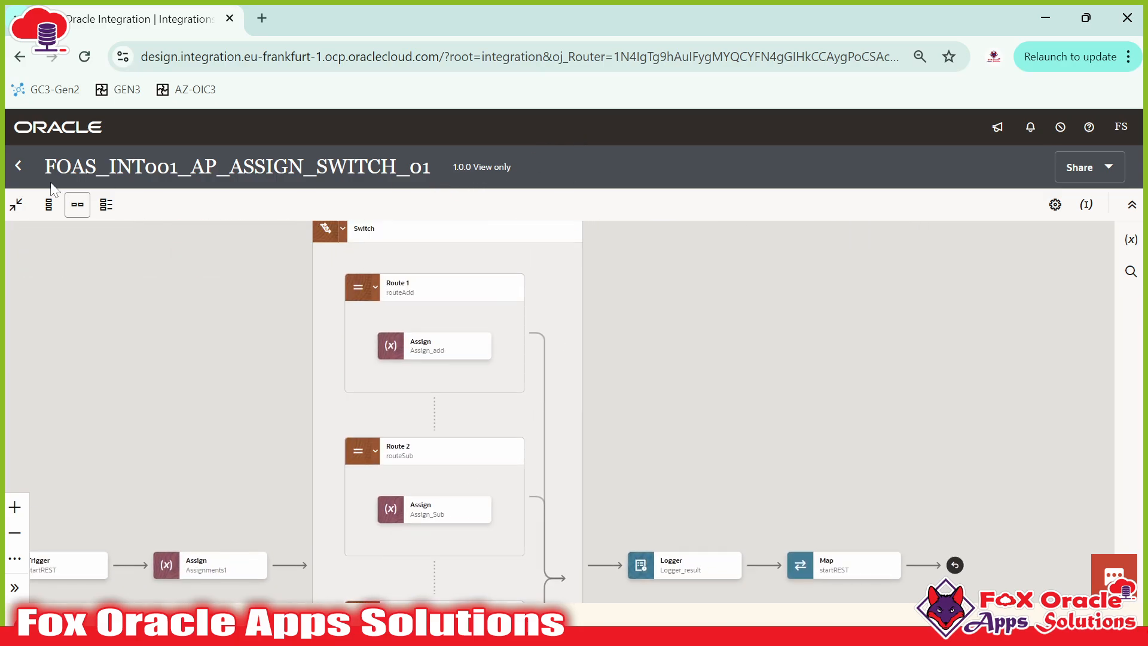
Step: Return to the Integrations list and choose Clone for FOAS_INT001_AP_ASSIGN_SWITCH_01
left_click(19, 167)
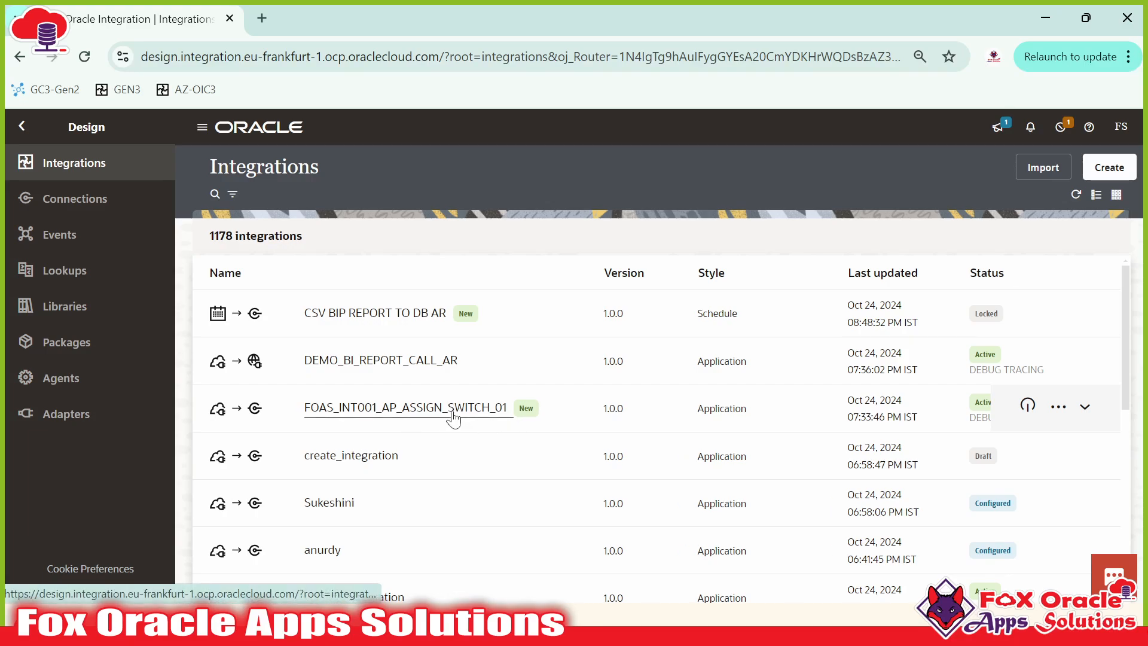
left_click(1059, 413)
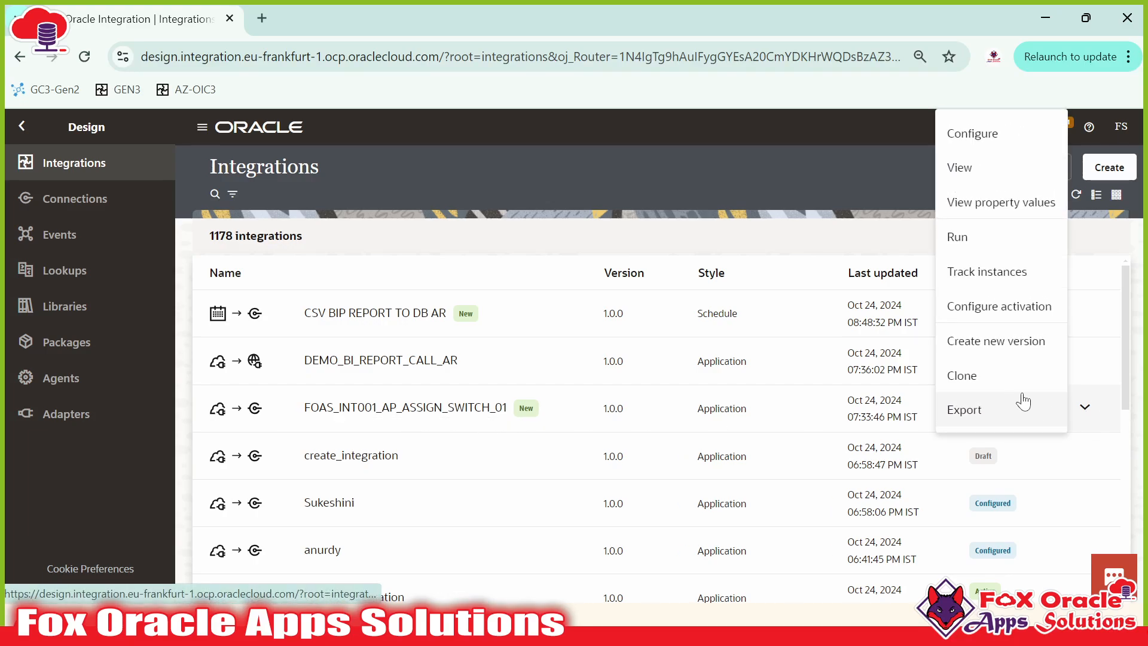
left_click(1110, 399)
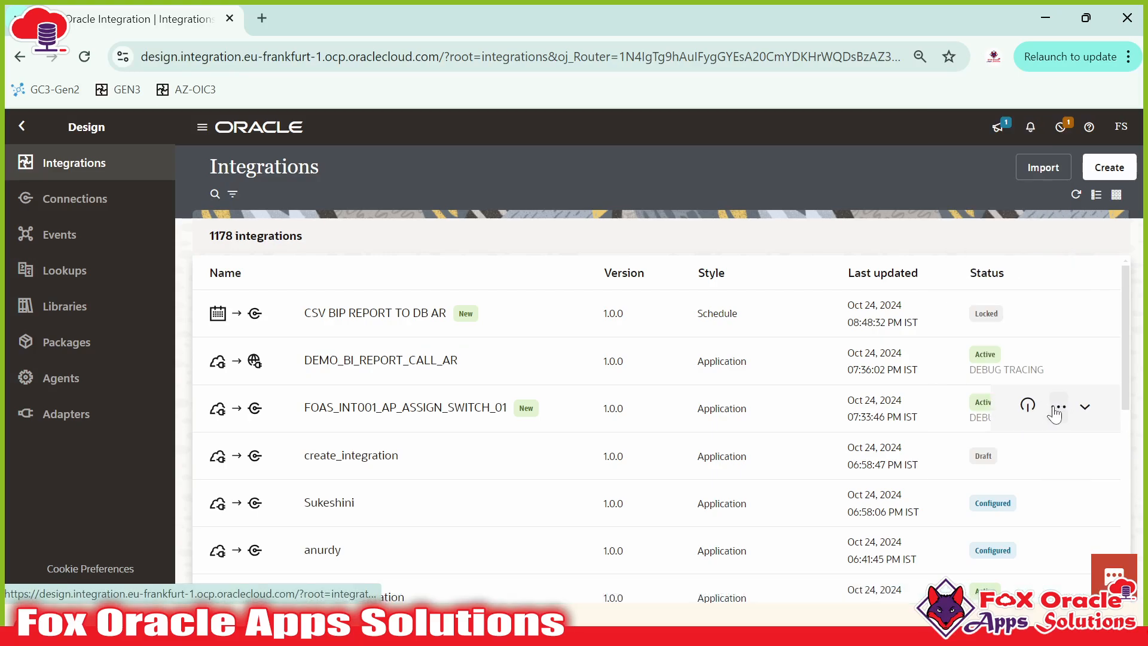
left_click(1054, 410)
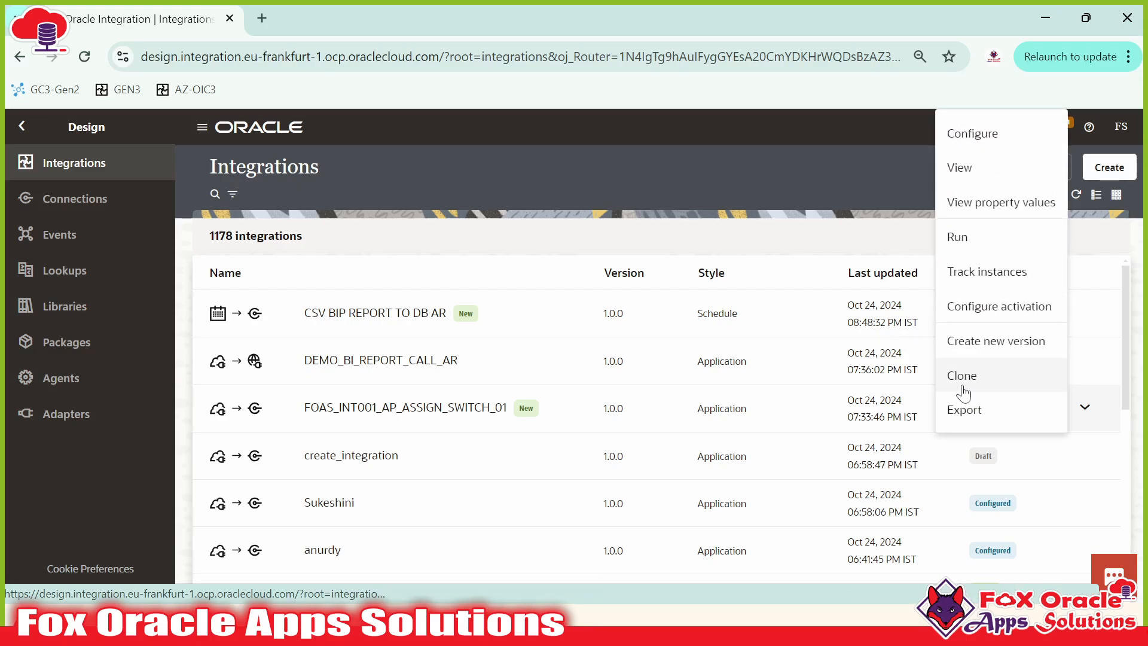
left_click(968, 383)
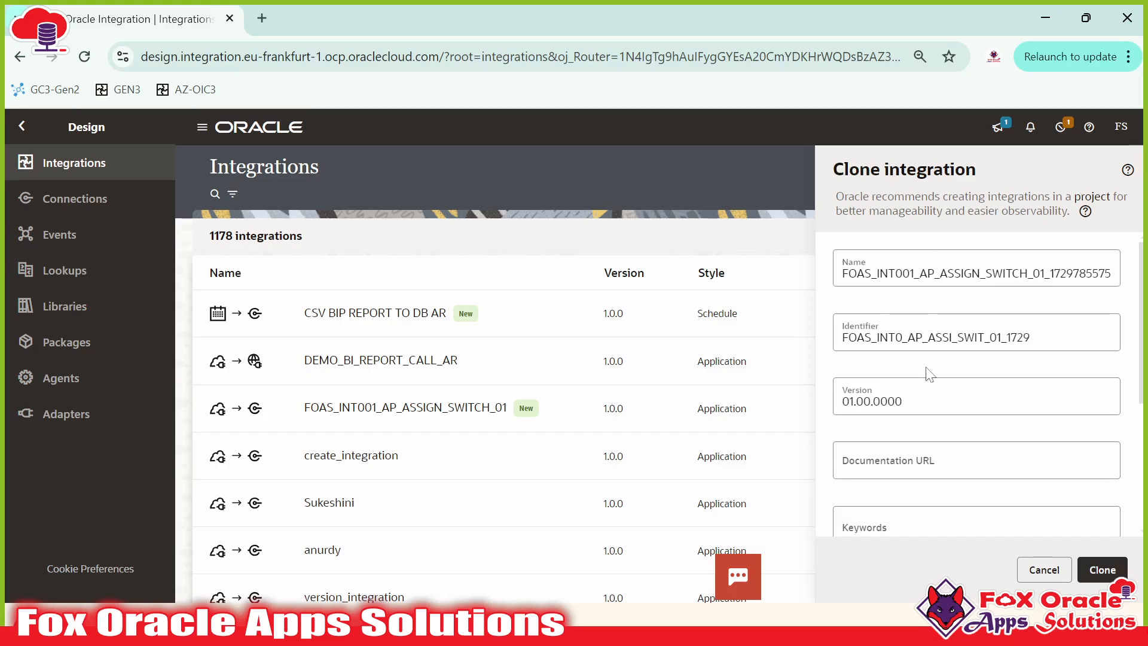
Step: Review the clone's Name, Identifier and version 01.00.0000 fields
left_click(956, 273)
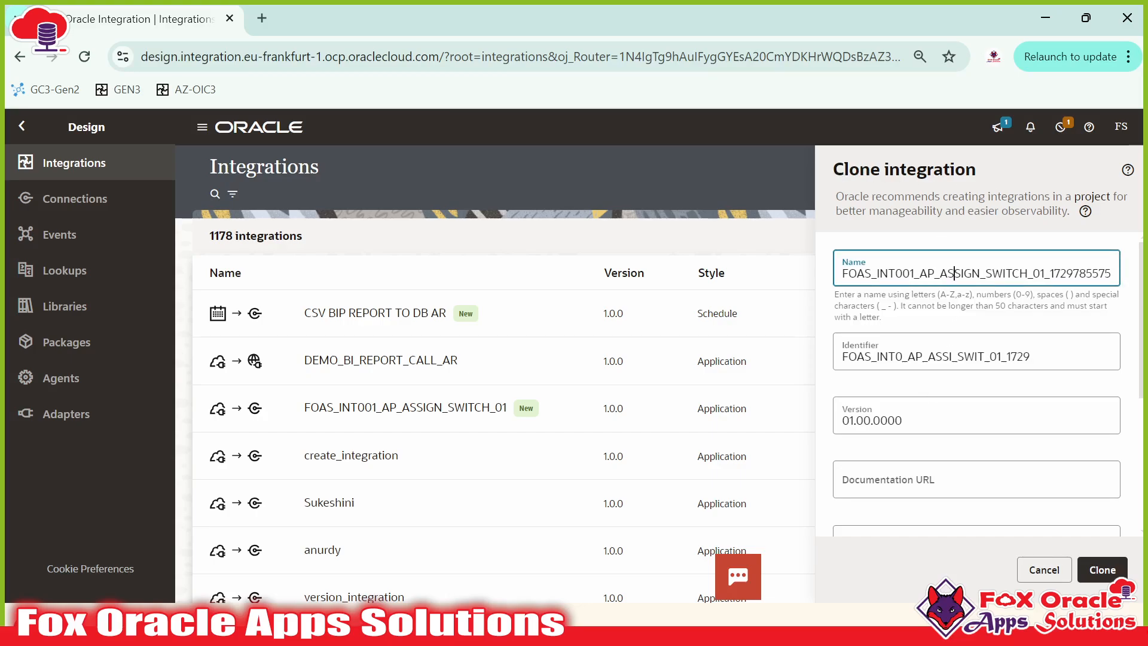
left_click(942, 357)
left_click(929, 450)
scroll(927, 419, "down", 3)
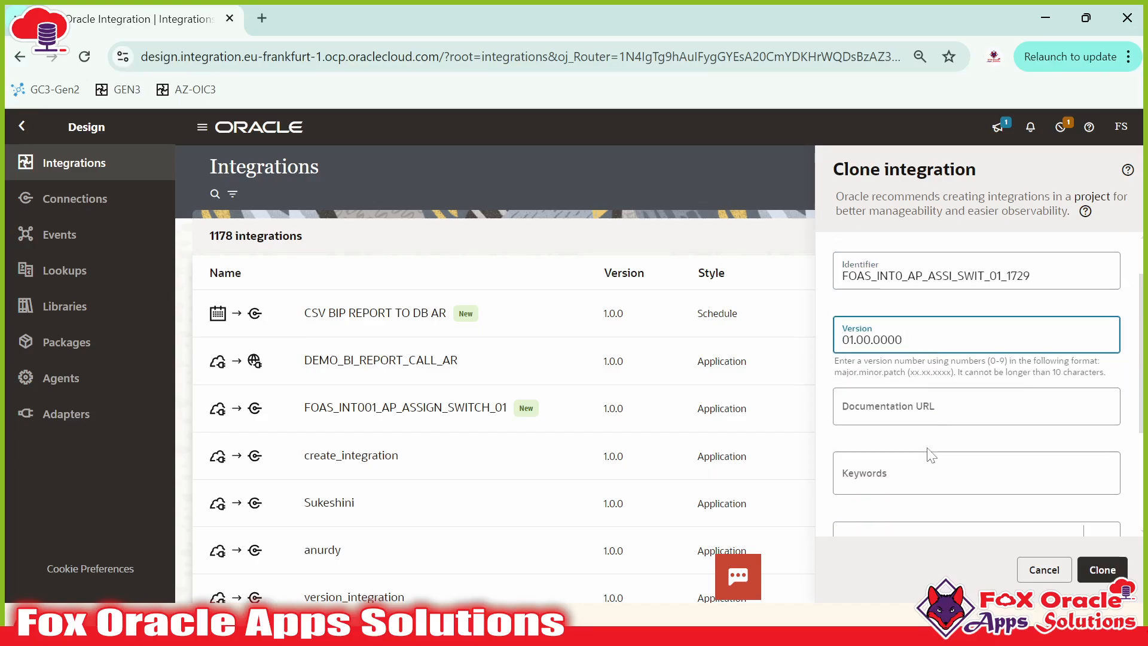
scroll(873, 428, "down", 2)
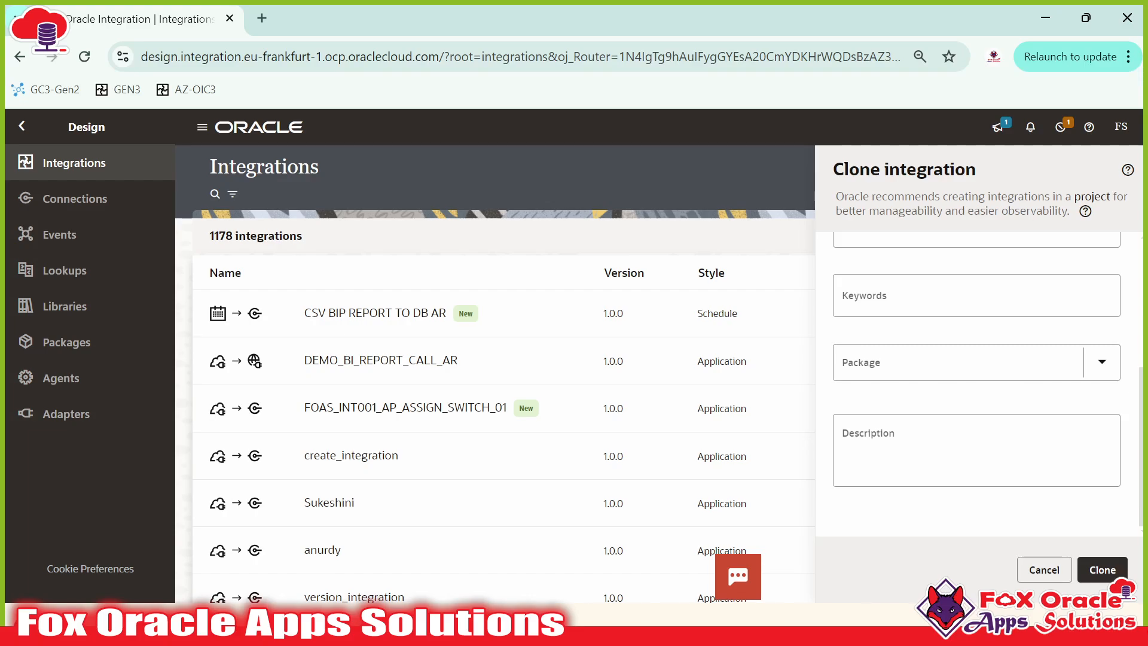
scroll(1042, 353, "up", 5)
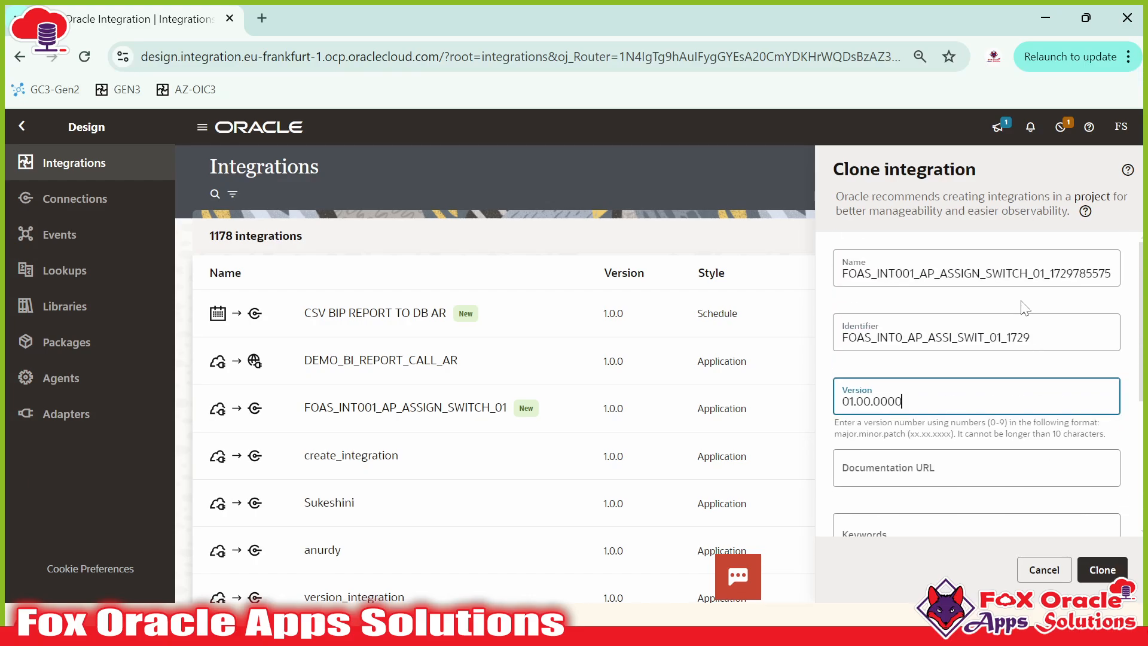
Step: Name the clone FOAS_INT002_AP_ASSIGN_SWITCH_02, identifier FOAS_INT00_AP_ASSIG_SWITC_02, and create it
left_click(1003, 274)
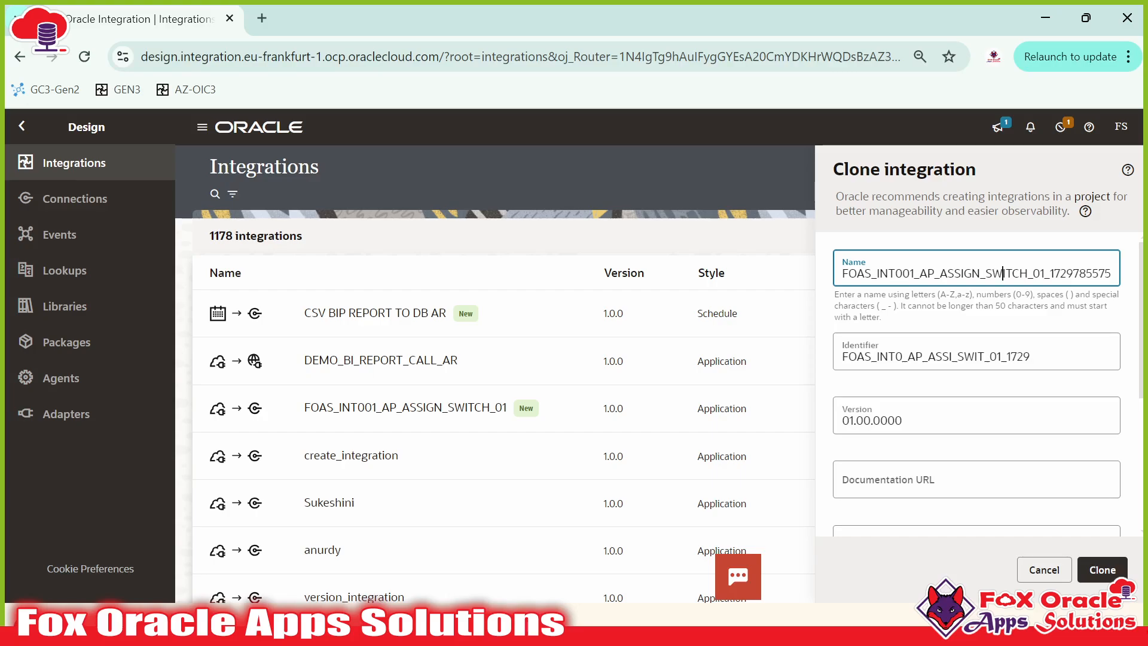
key("BackSpace")
type("2")
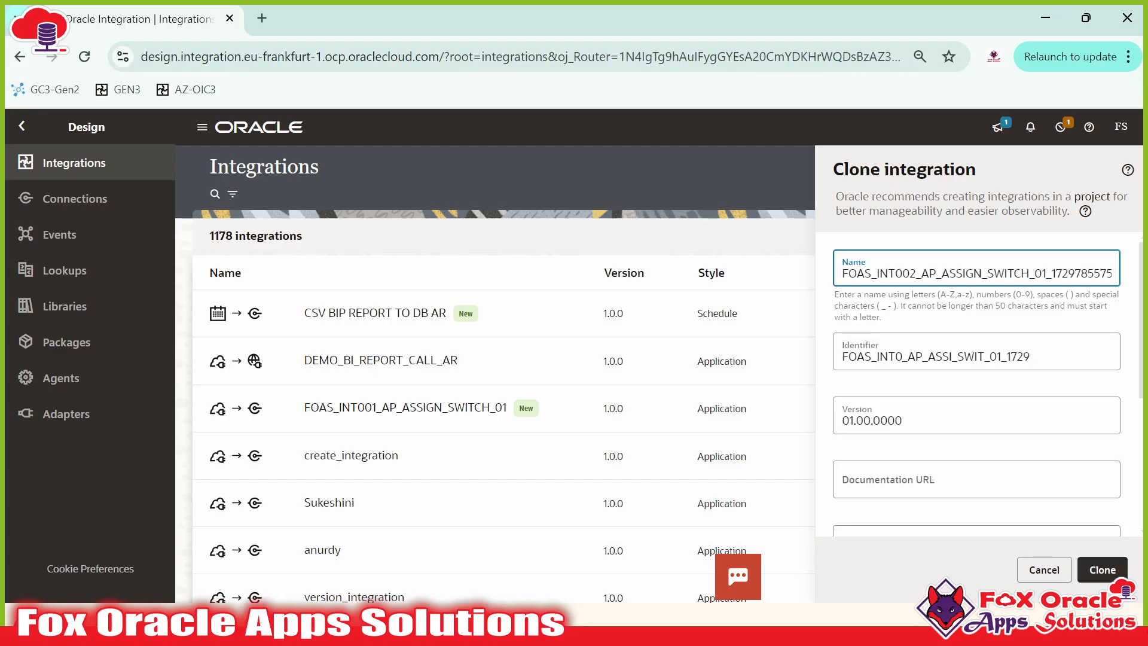
key("shift+Right")
key("shift+Right")
key("shift+Right")
key("shift+Right")
key("shift+Right")
key("shift+Right")
type("2")
left_click(998, 356)
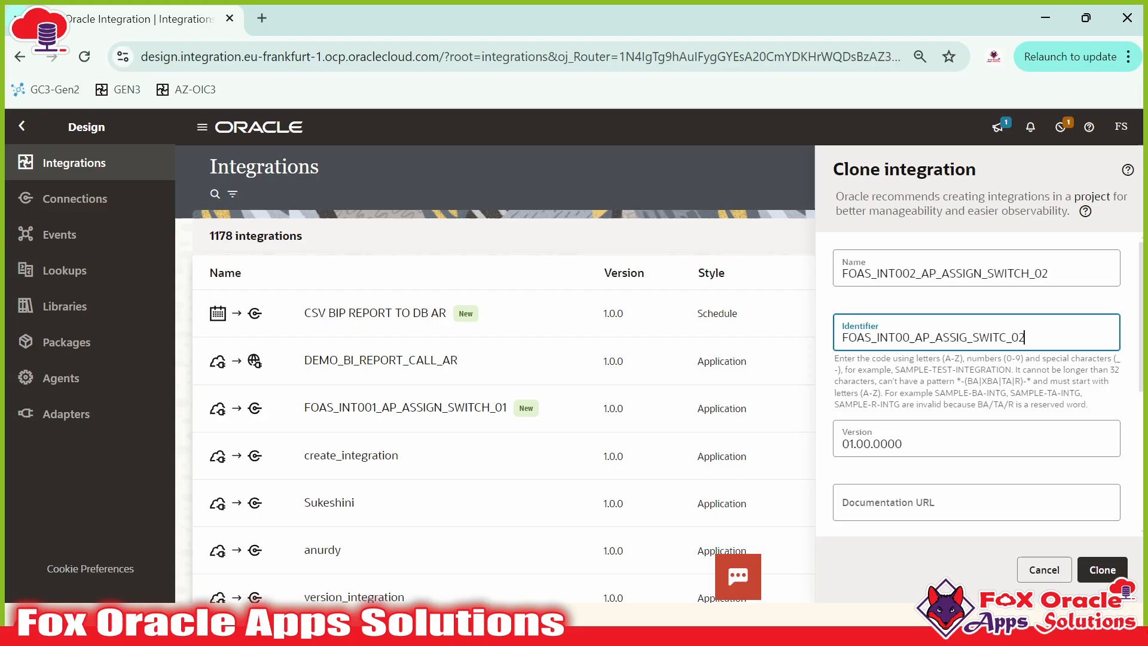
scroll(1022, 472, "down", 5)
scroll(1022, 472, "up", 5)
left_click(1102, 574)
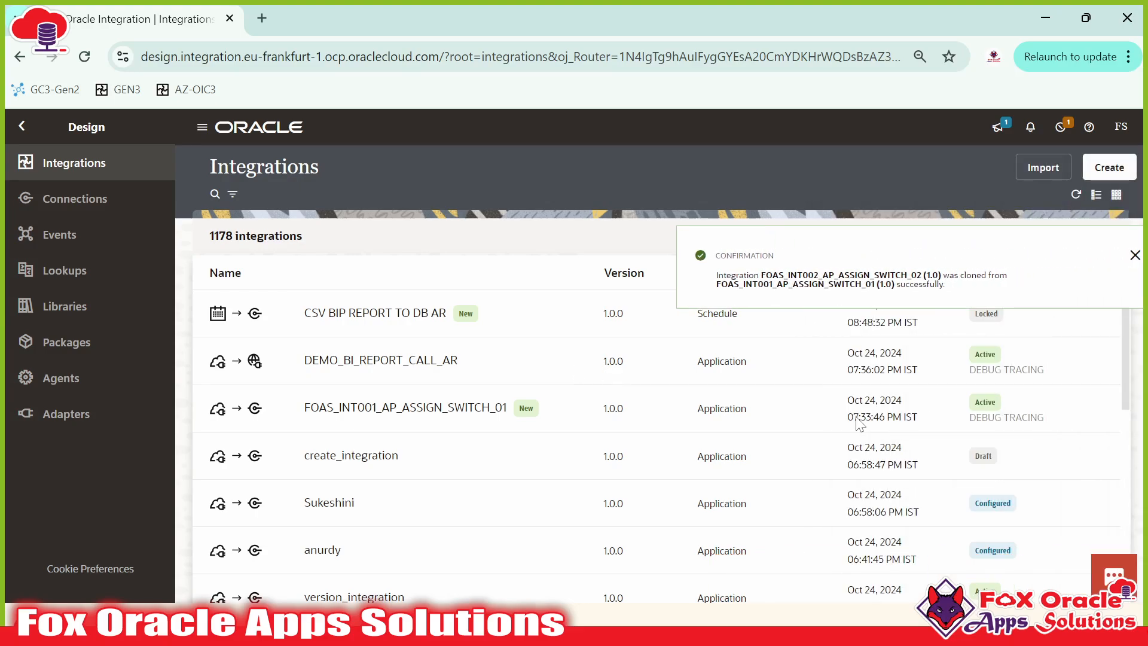
Step: Dismiss the clone banner, activate FOAS_INT002_AP_ASSIGN_SWITCH_02, and refresh the list
left_click(1119, 255)
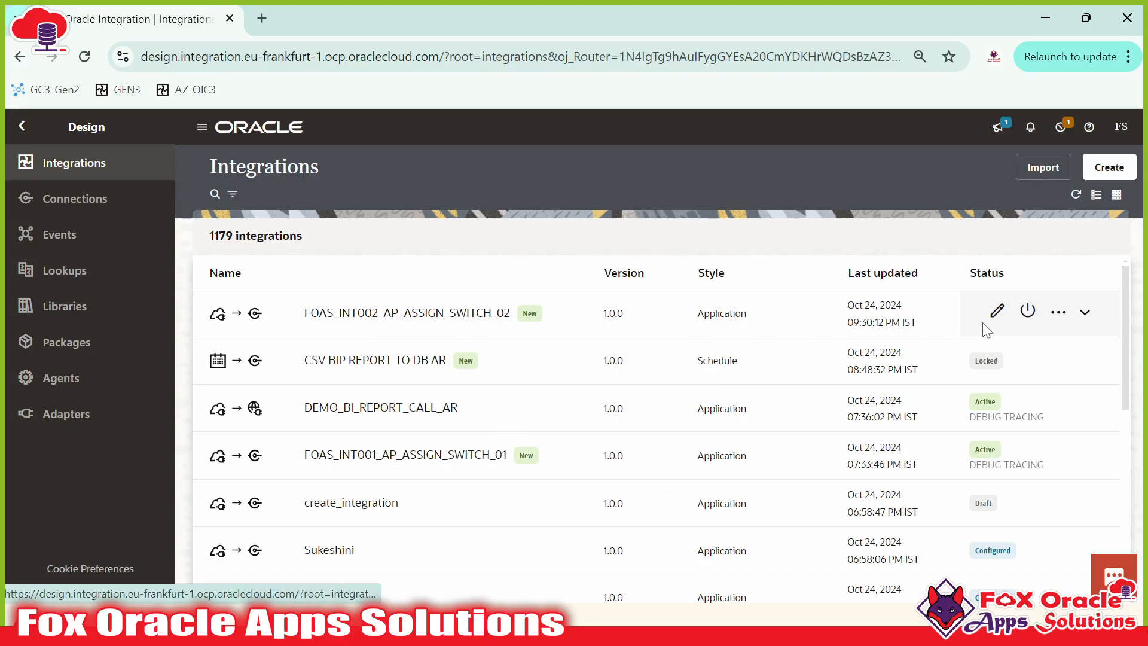
left_click(1030, 311)
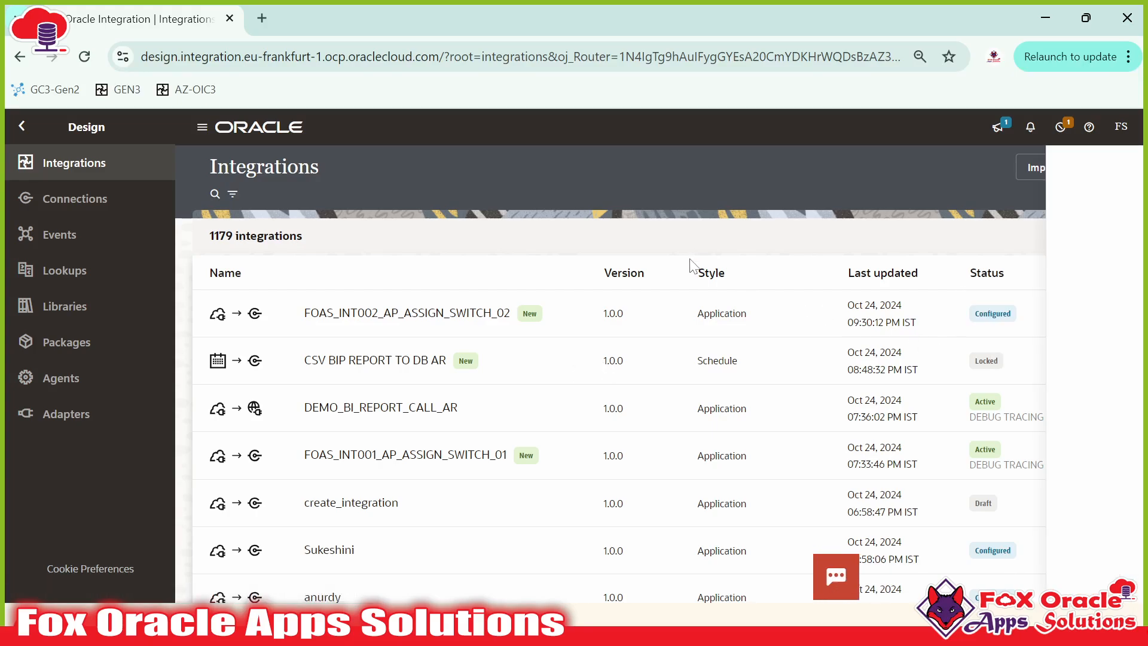
left_click(1097, 570)
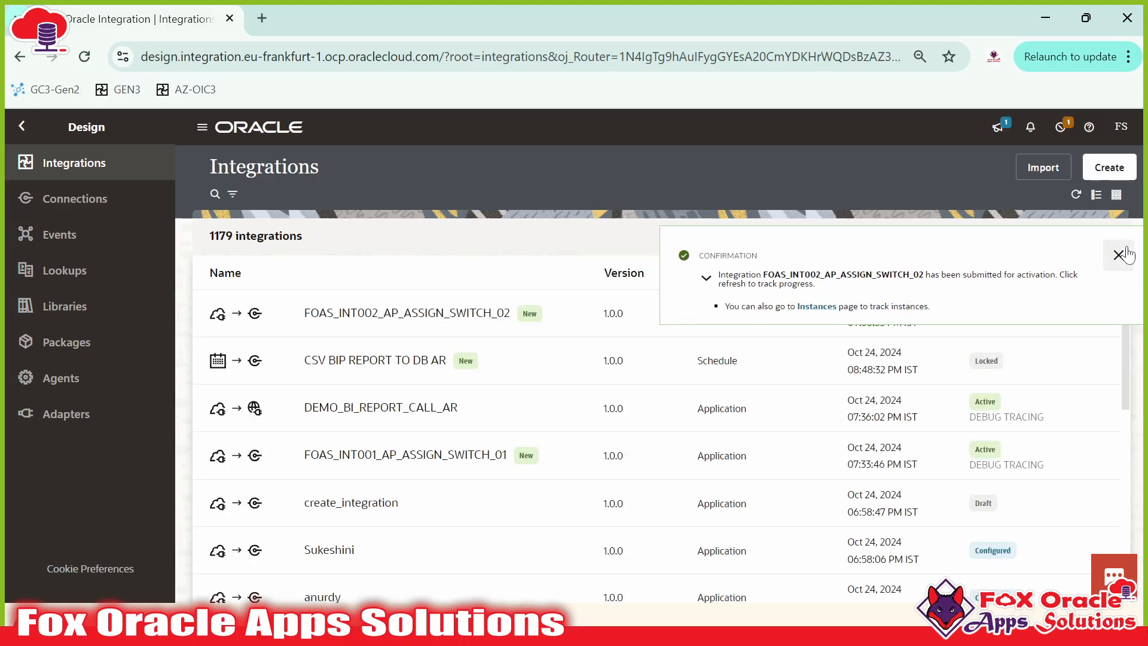
double_click(1078, 189)
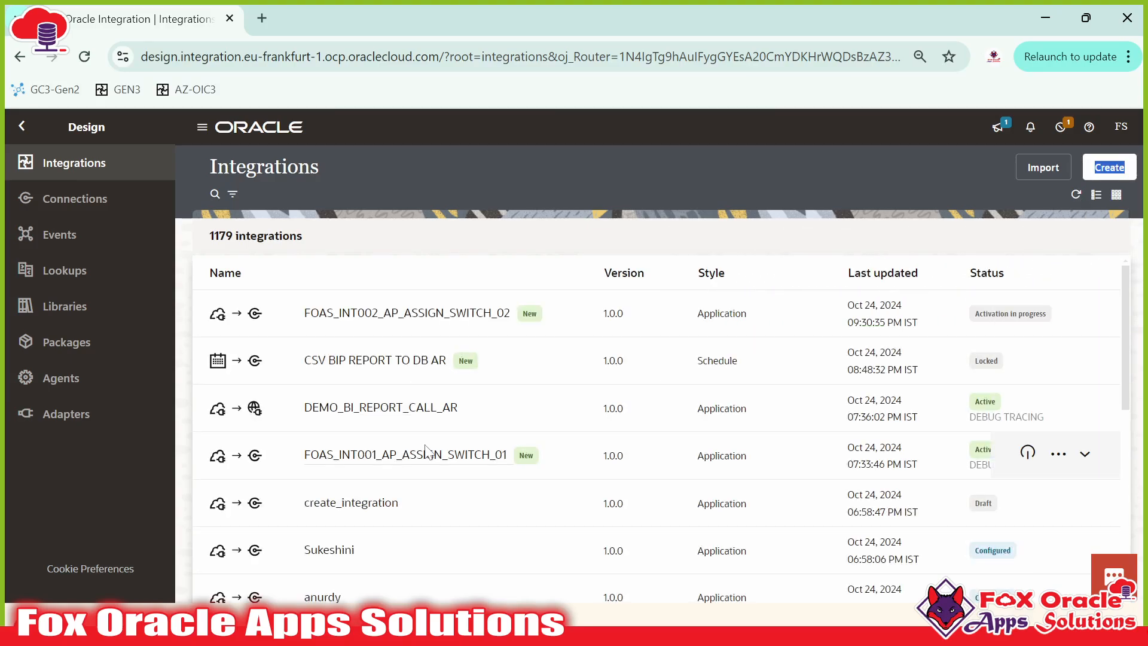
Step: Refresh the list and open the Run page for FOAS_INT002_AP_ASSIGN_SWITCH_02
left_click(1076, 196)
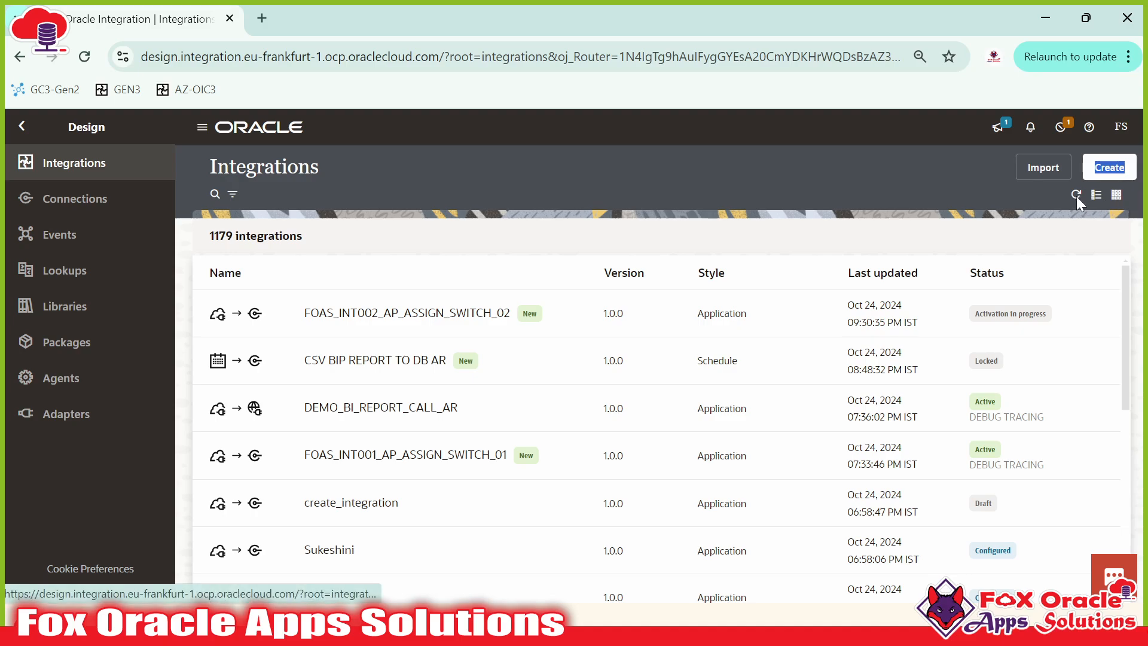
mouse_move(1037, 298)
left_click(1060, 313)
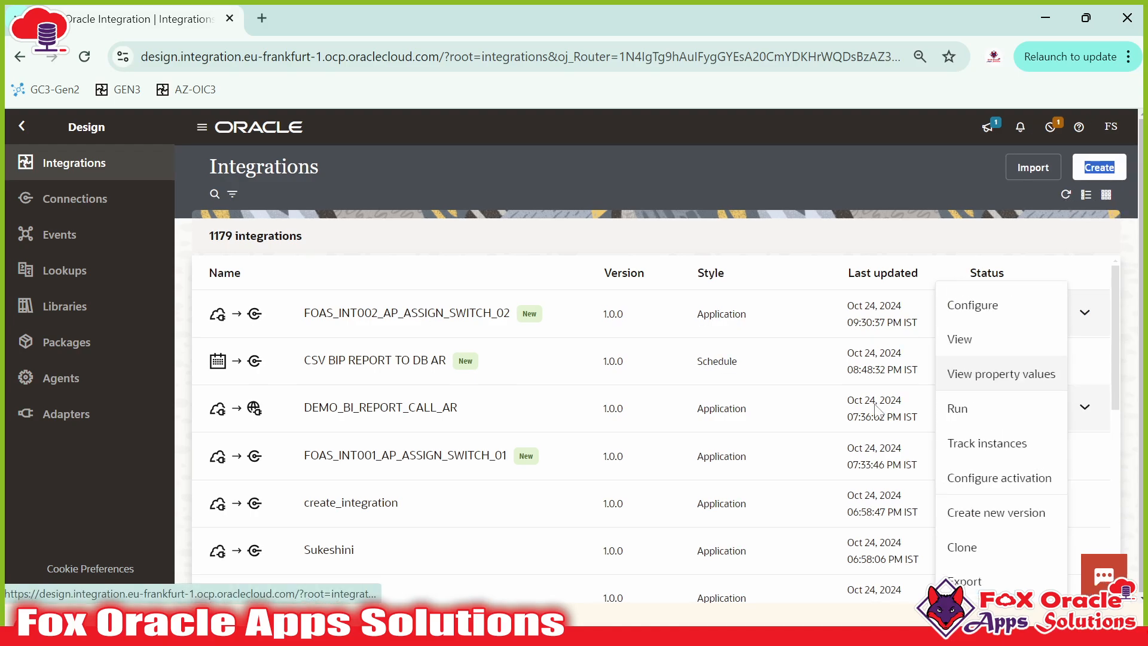
left_click(973, 412)
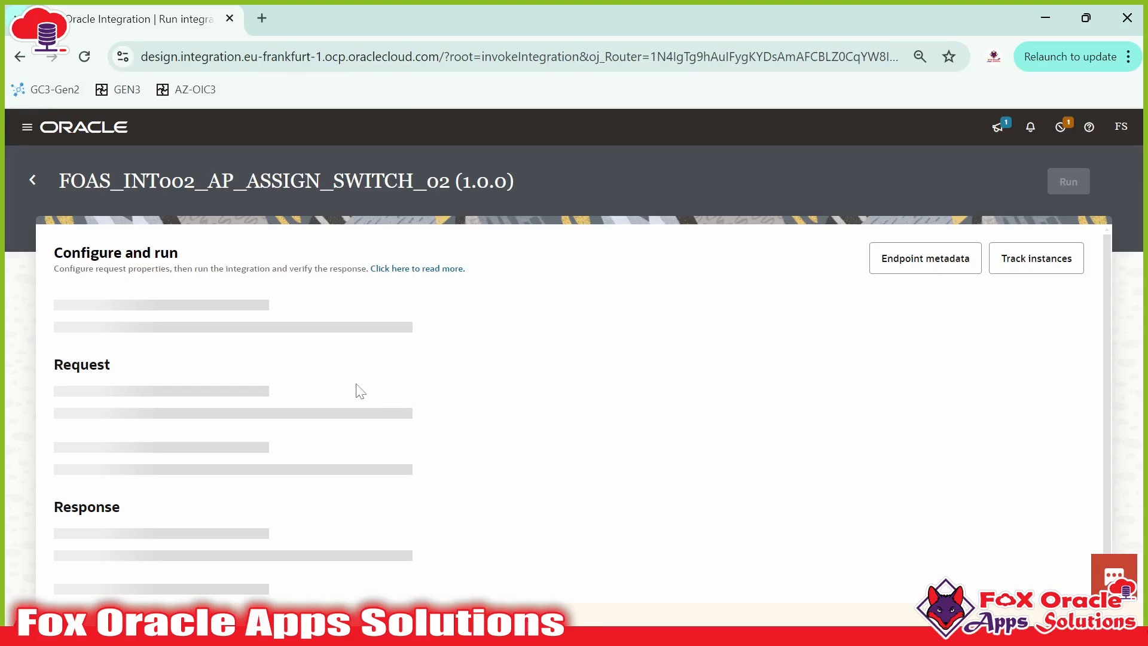
Step: Test with num_1 10, num_2 20 and SUB, check Result -10, then return
left_click(336, 427)
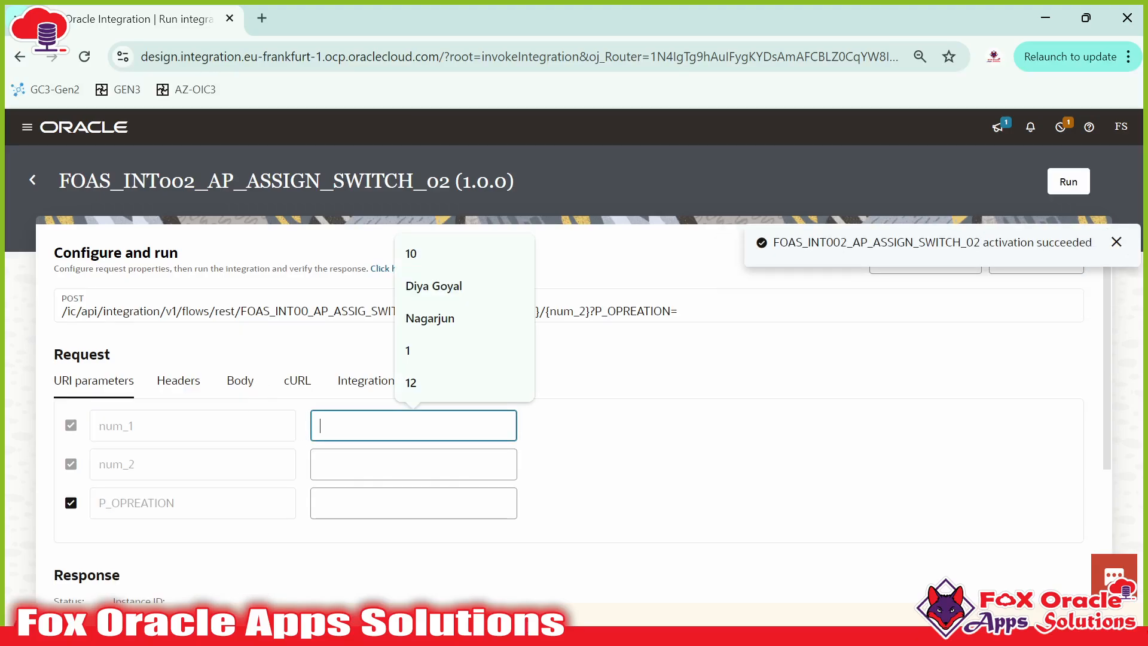
type("10")
key("Tab")
type("20")
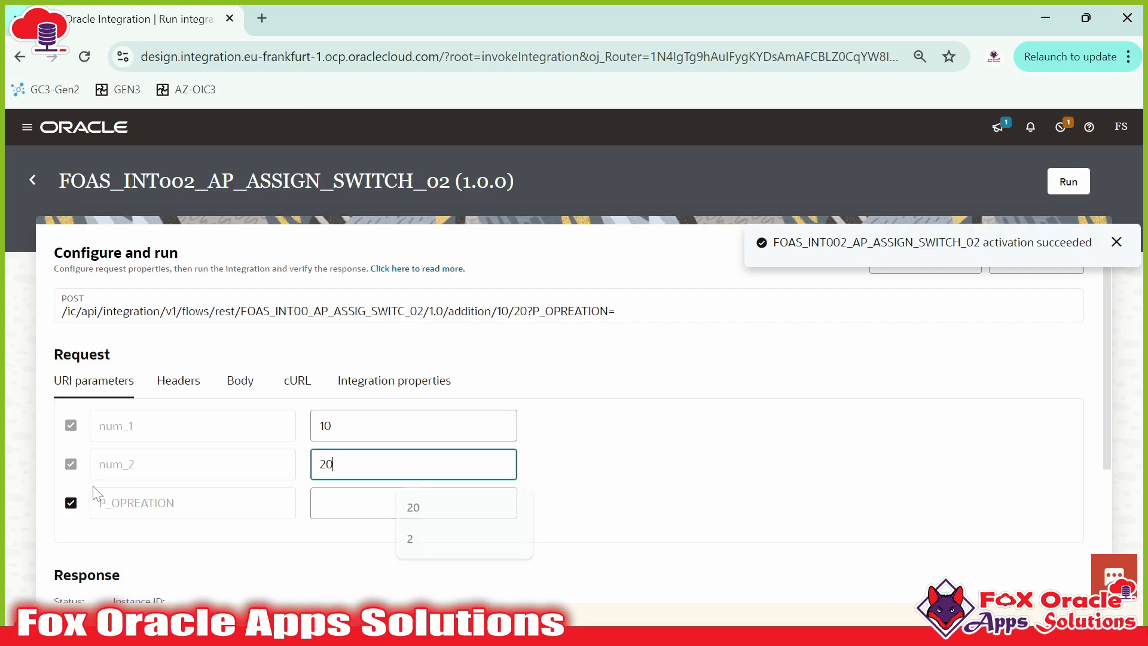
left_click(335, 503)
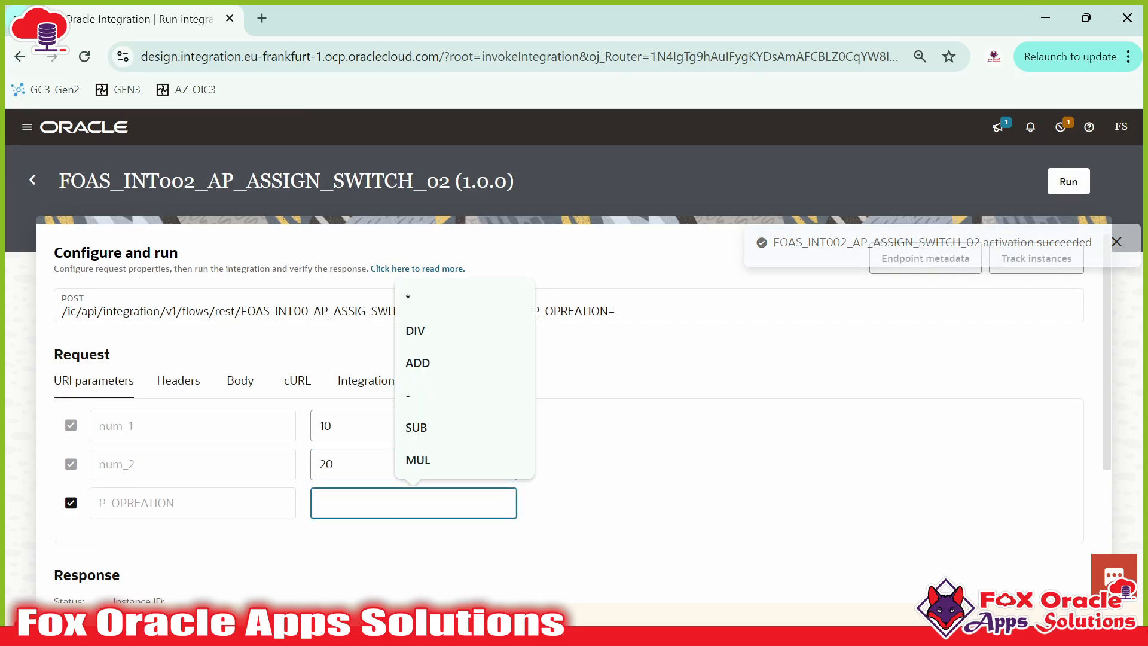
type("SUB")
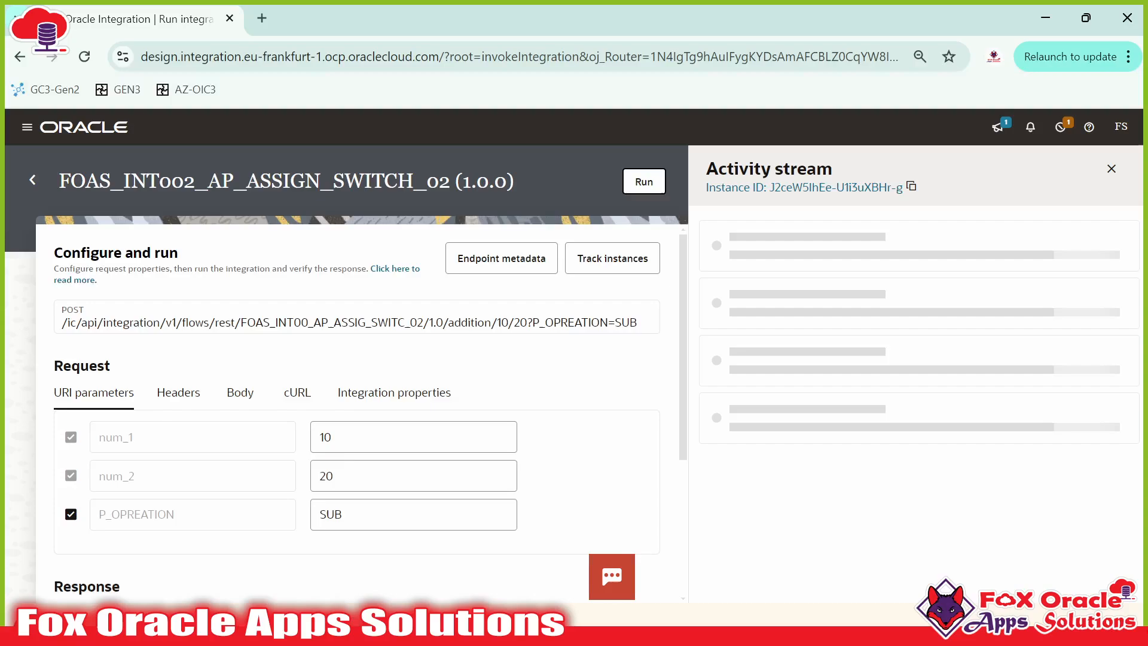
double_click(199, 473)
left_click(239, 479)
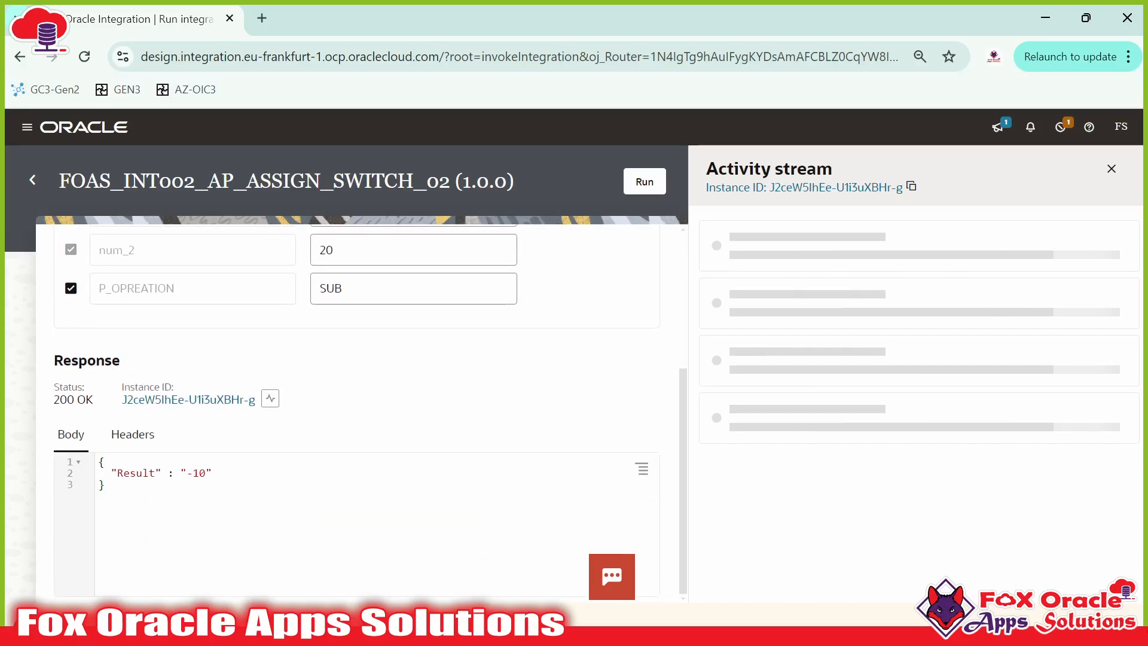
scroll(359, 413, "up", 4)
left_click(32, 179)
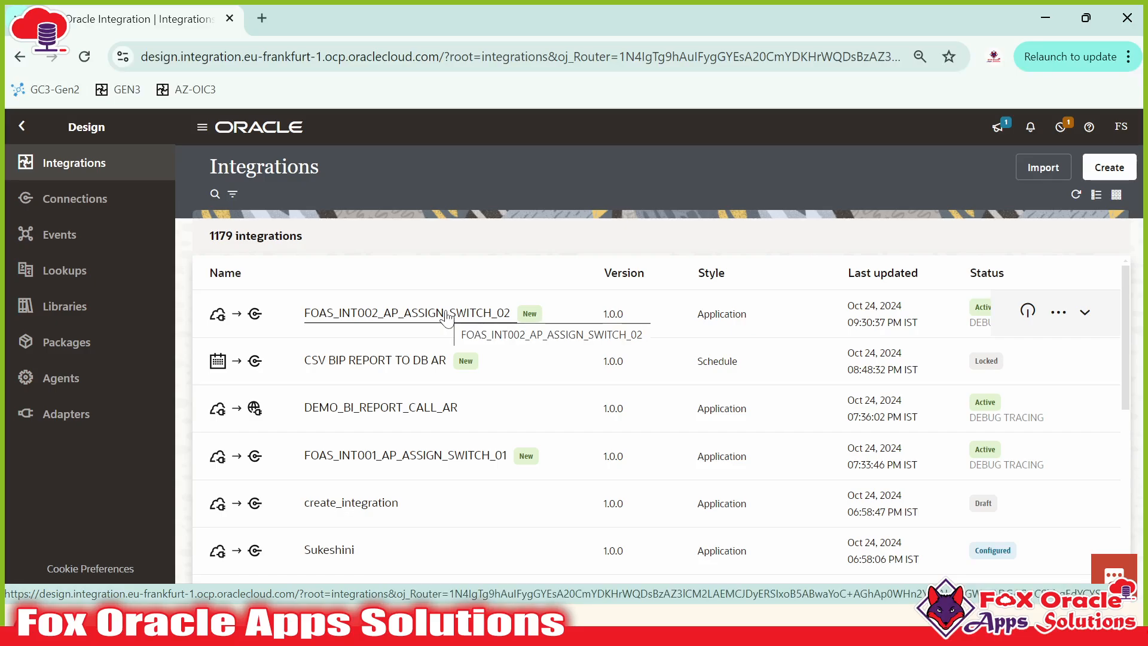
Step: Deactivate FOAS_INT002_AP_ASSIGN_SWITCH_02, refresh the list, and open its flow in the editor
left_click(1028, 310)
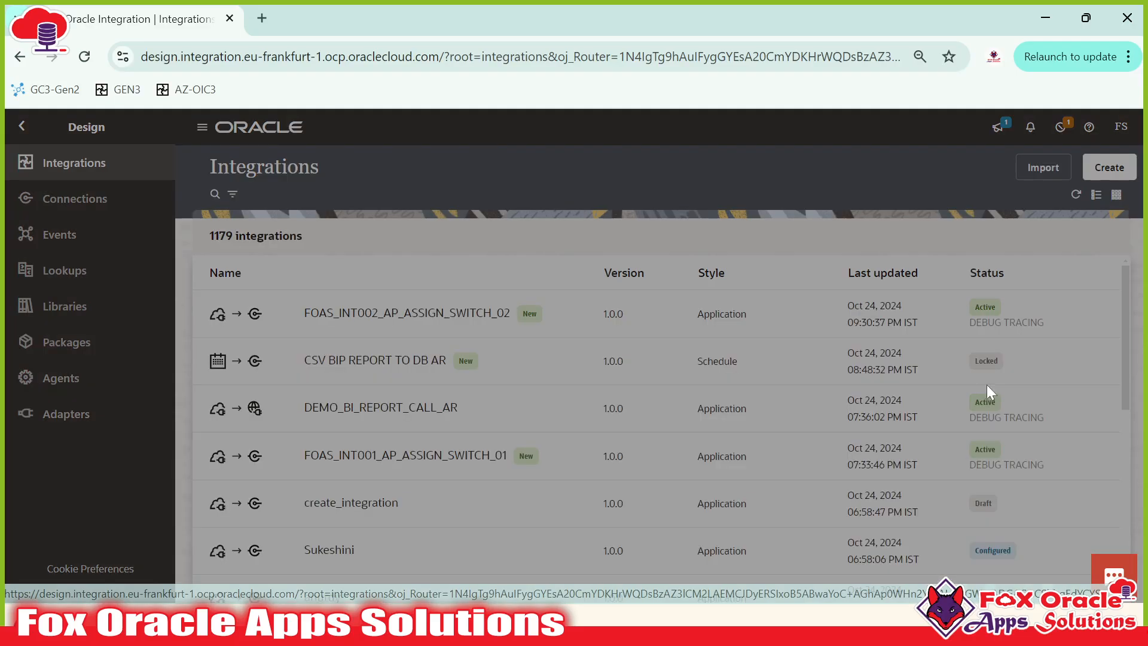
left_click(717, 429)
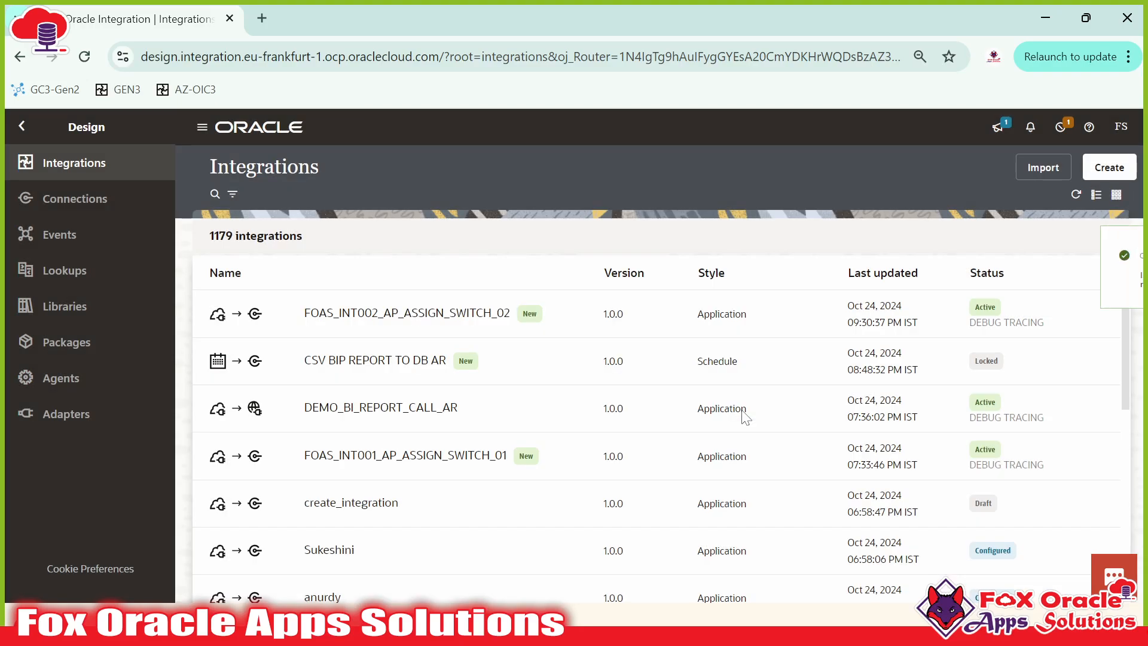
left_click(1118, 255)
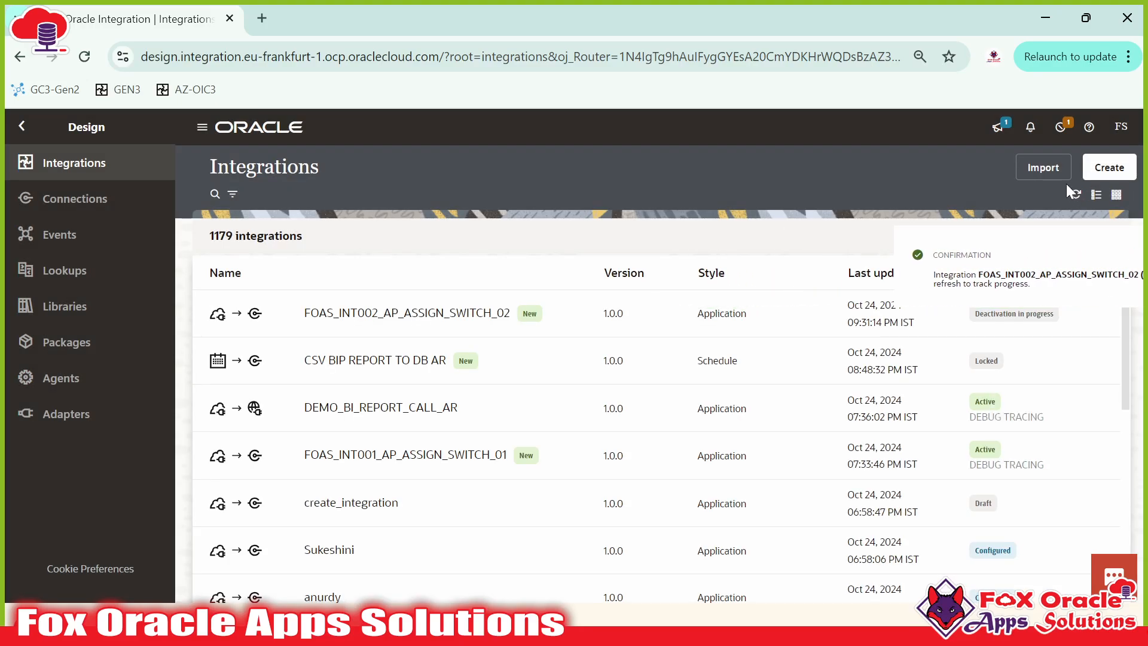
left_click(1076, 195)
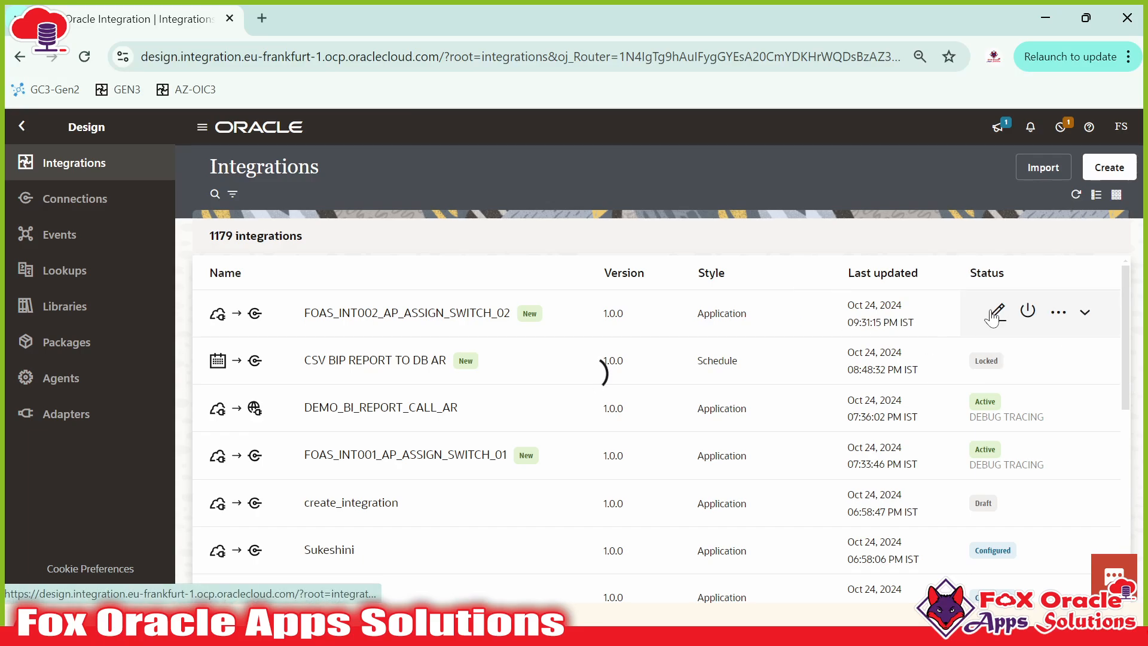
left_click(998, 311)
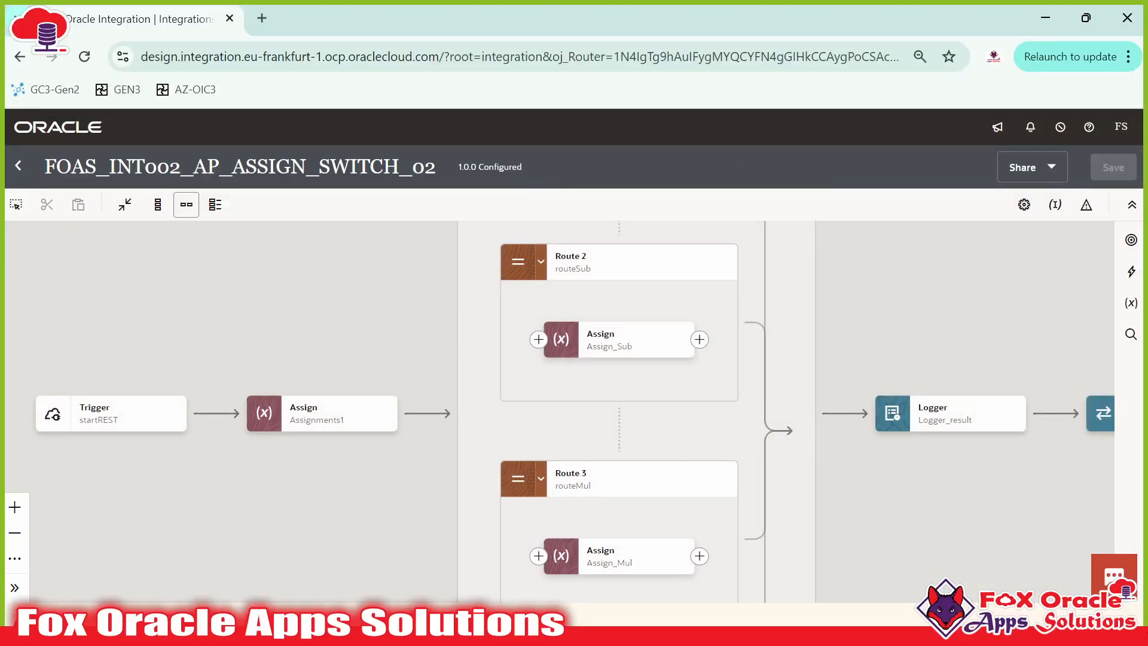
Step: Pan across the Switch routes to inspect the final Map step and its actions
left_click_drag(833, 371, 412, 331)
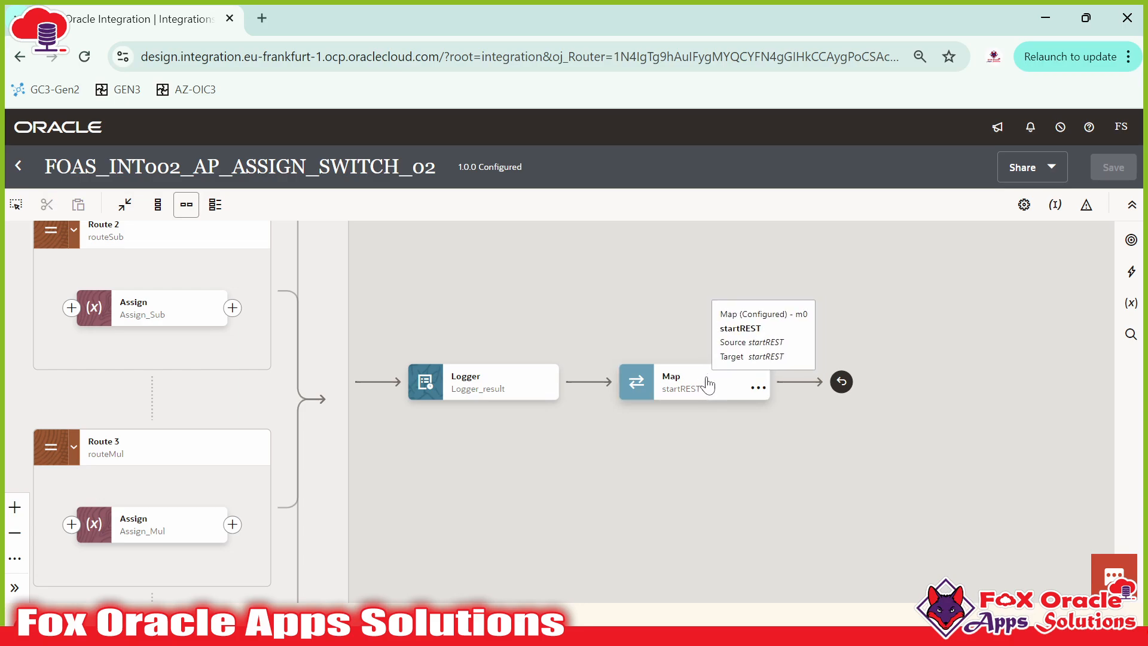
left_click(759, 390)
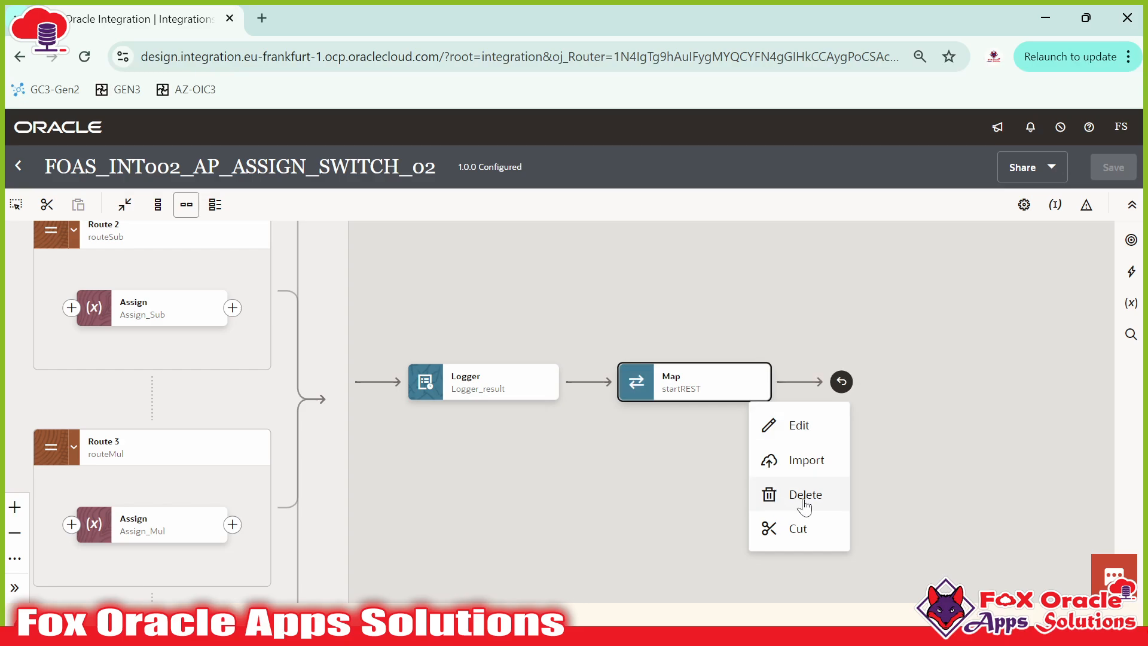
left_click(804, 505)
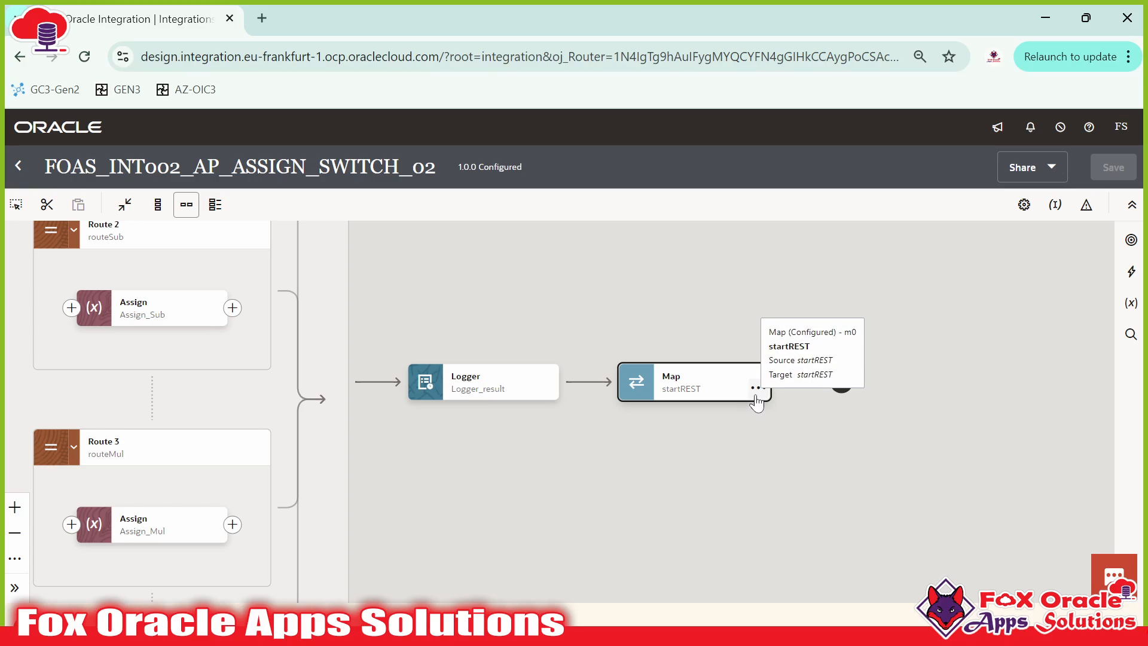
scroll(621, 302, "up", 1)
scroll(741, 301, "down", 5)
left_click_drag(808, 314, 824, 454)
left_click_drag(656, 371, 730, 570)
left_click_drag(646, 387, 998, 122)
left_click_drag(1064, 536, 306, 64)
left_click_drag(638, 341, 712, 607)
left_click_drag(677, 354, 752, 466)
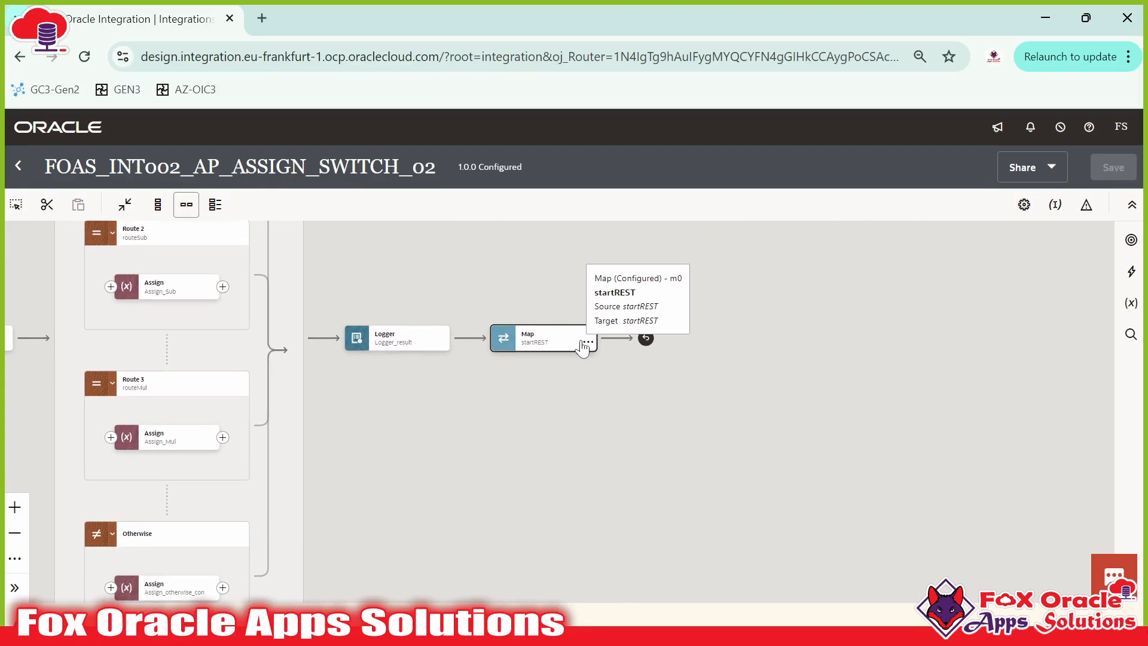
Step: Cut the final Map step and paste it after Assign_add in Route 1
left_click(585, 341)
left_click(706, 420)
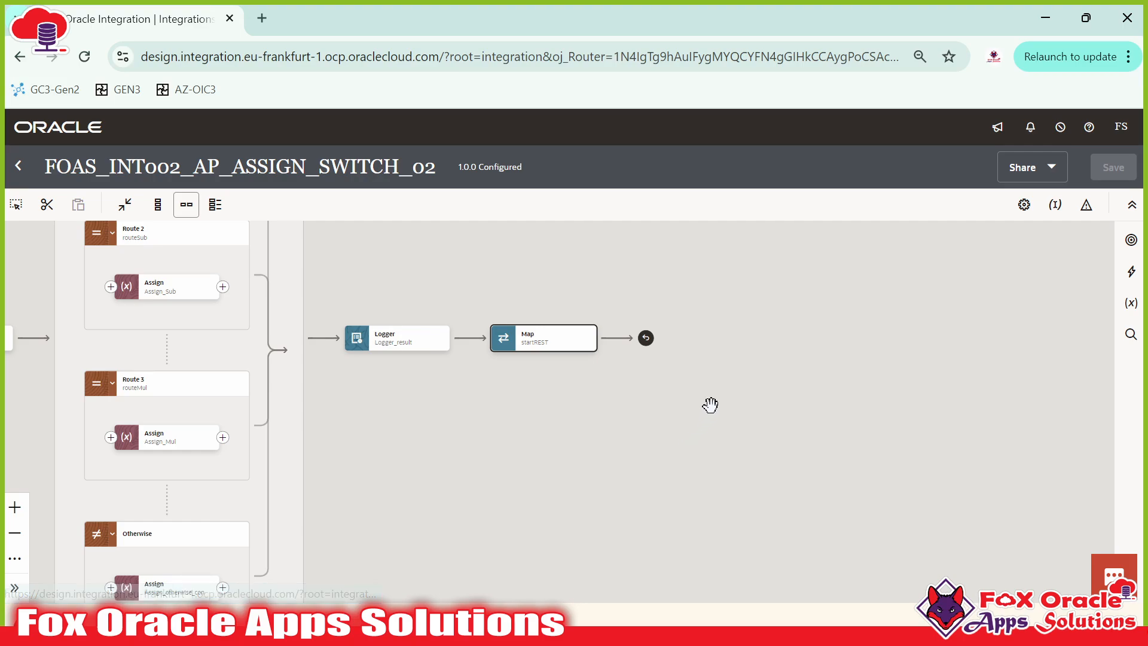
left_click_drag(541, 301, 662, 355)
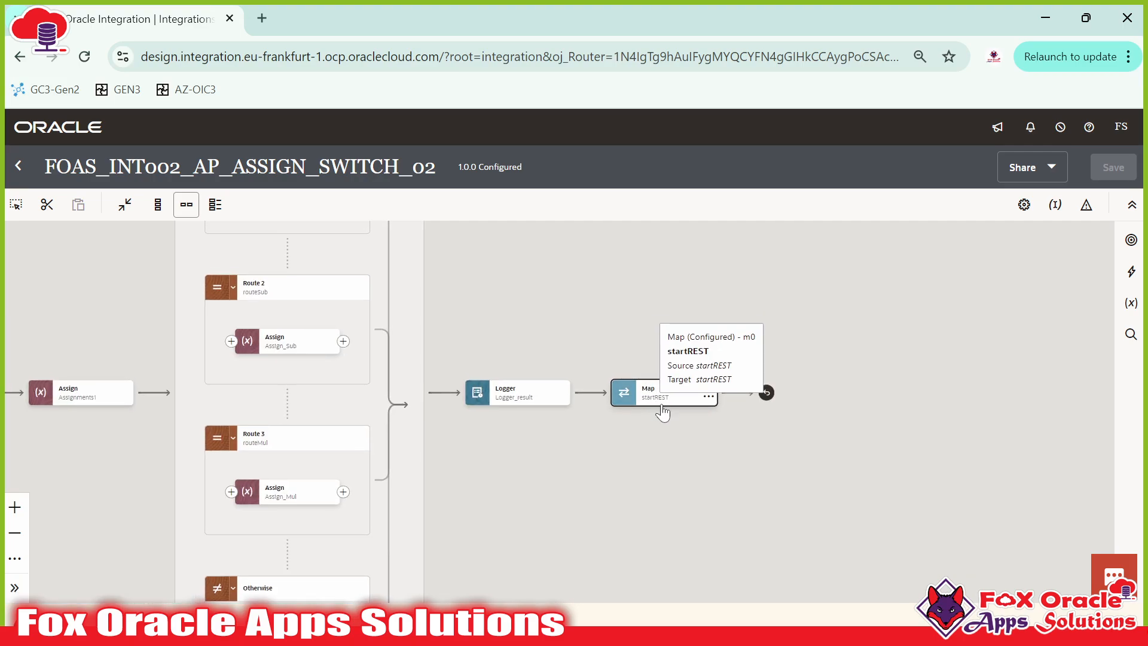
left_click(706, 398)
left_click(729, 529)
left_click_drag(685, 402, 774, 444)
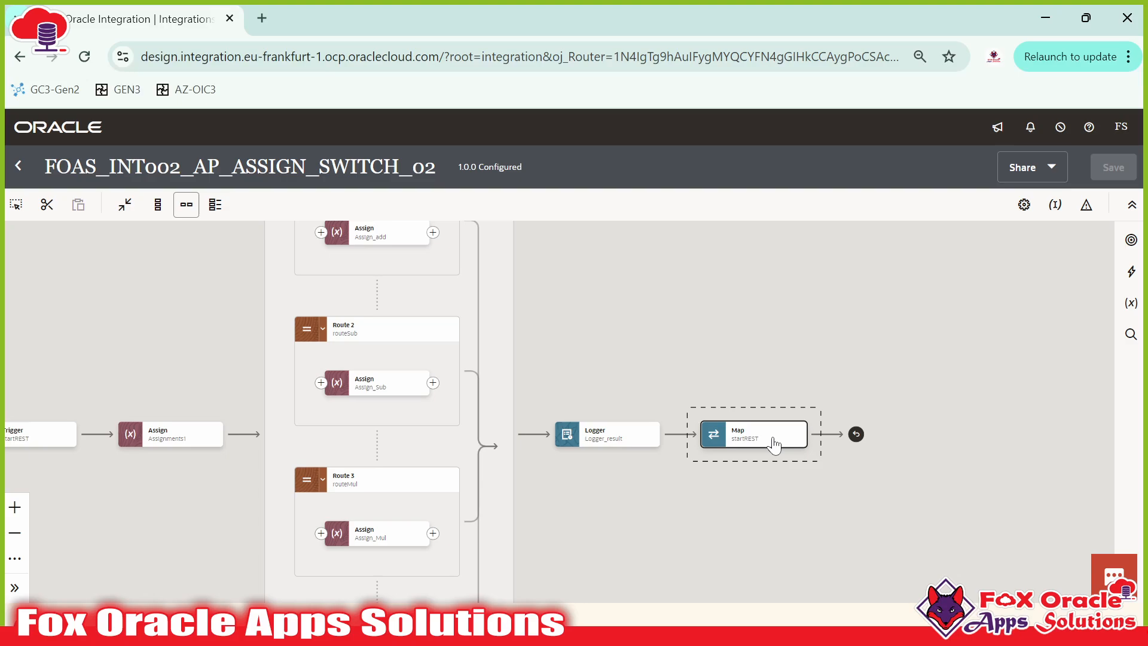
left_click_drag(539, 276, 621, 406)
left_click_drag(544, 400, 536, 391)
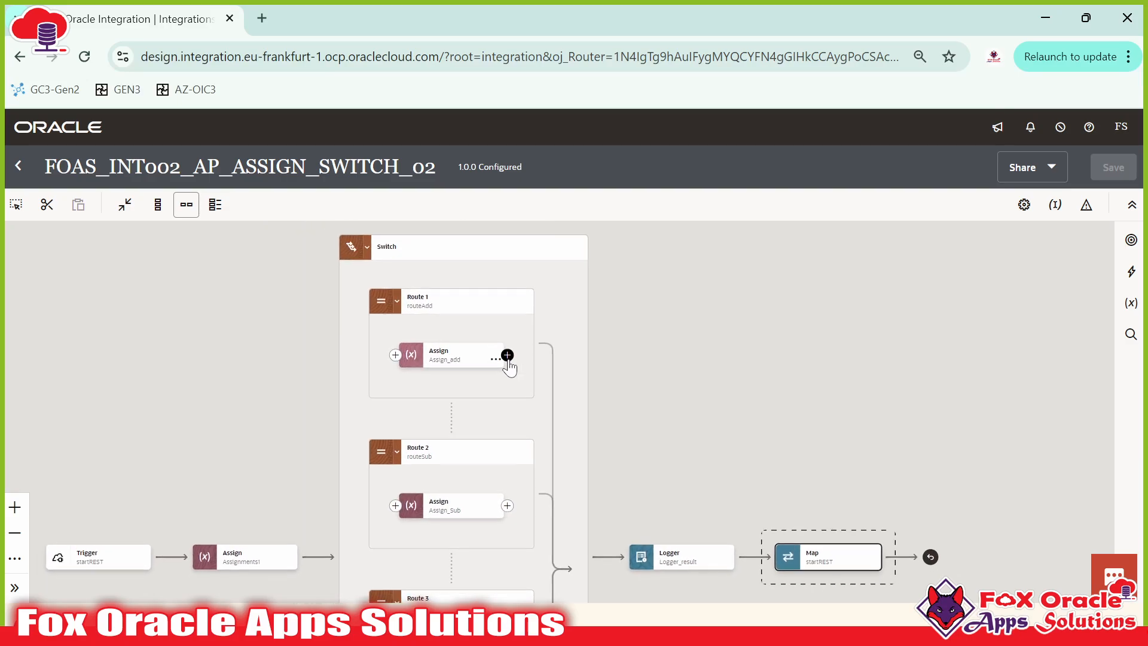
left_click(507, 356)
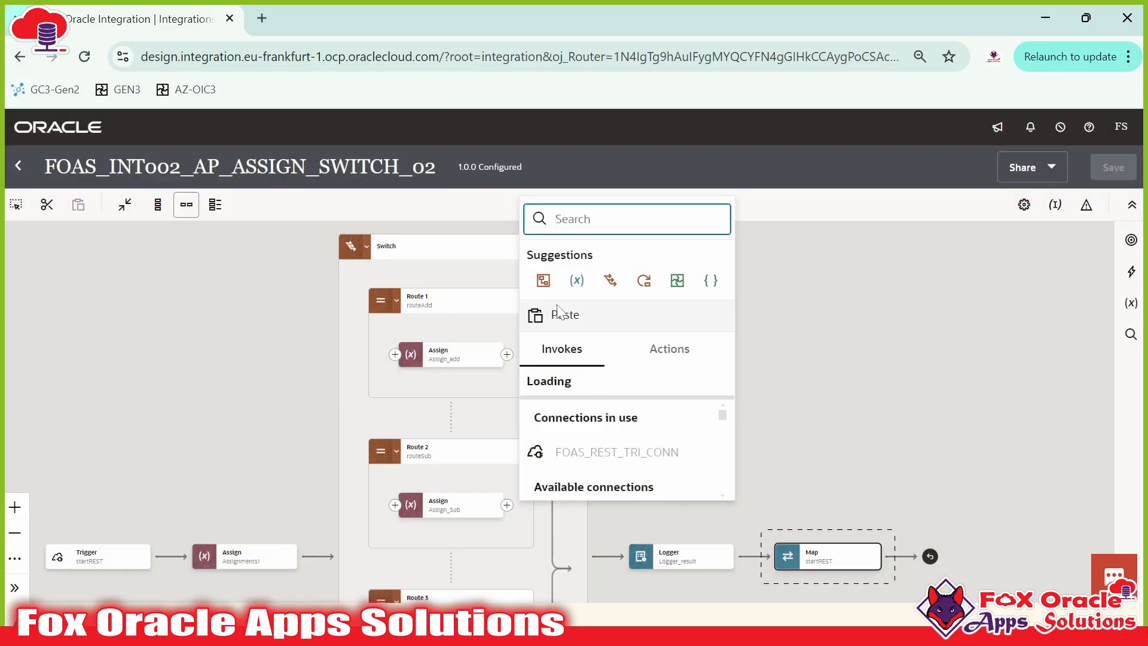
left_click(559, 313)
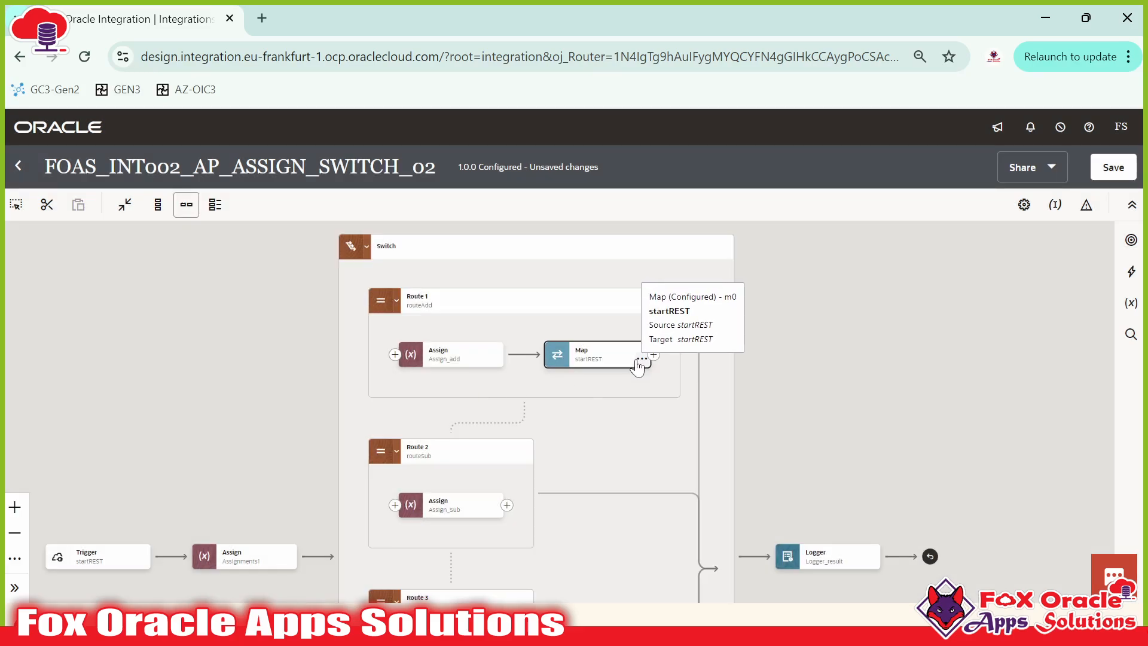
Step: Cut the startREST Map from Route 1 and paste it after the Logger_result step
left_click(640, 354)
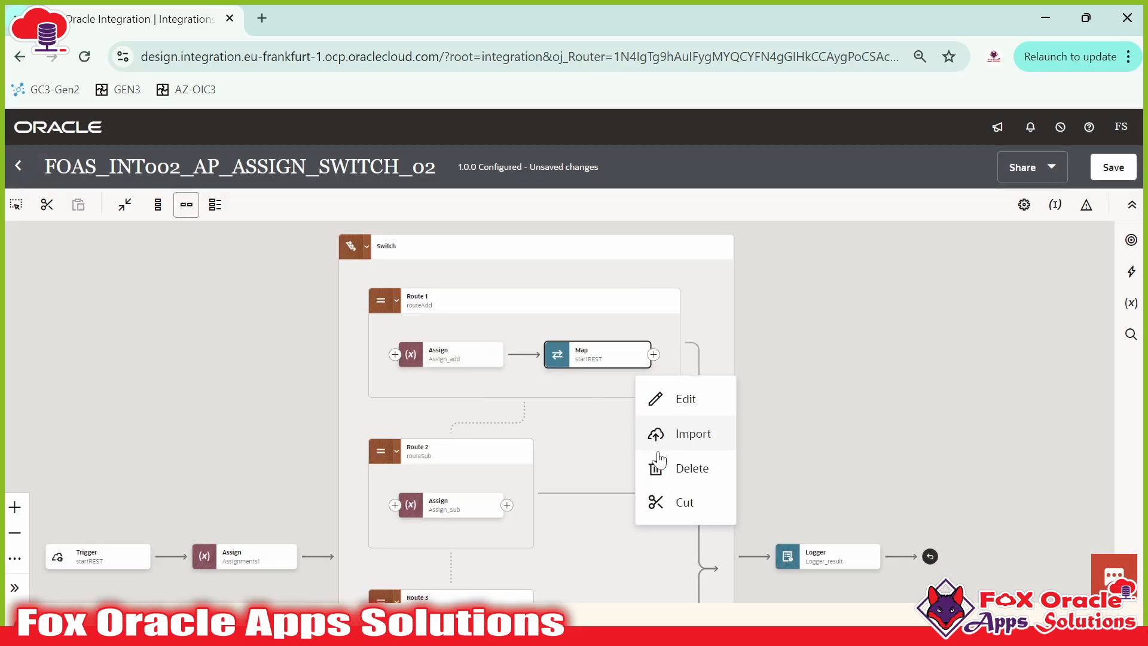
left_click(679, 474)
scroll(623, 391, "down", 1)
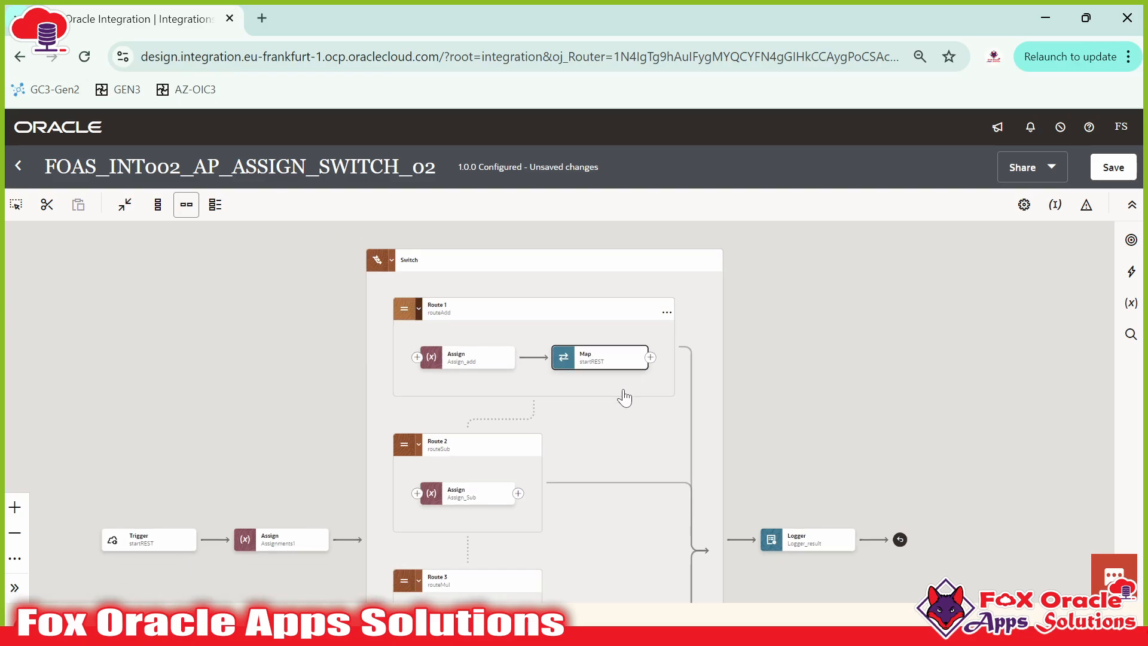
scroll(624, 397, "up", 2)
left_click_drag(752, 360, 763, 313)
left_click(592, 383)
left_click_drag(775, 405, 798, 406)
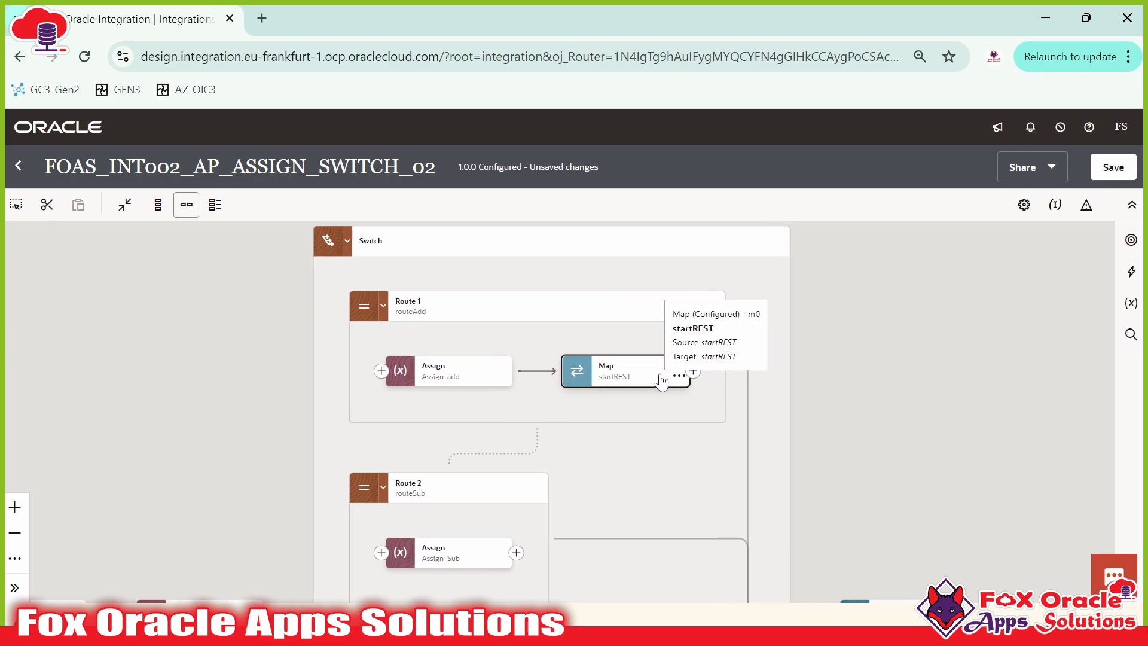
left_click(692, 375)
left_click(728, 521)
left_click_drag(862, 435, 569, 339)
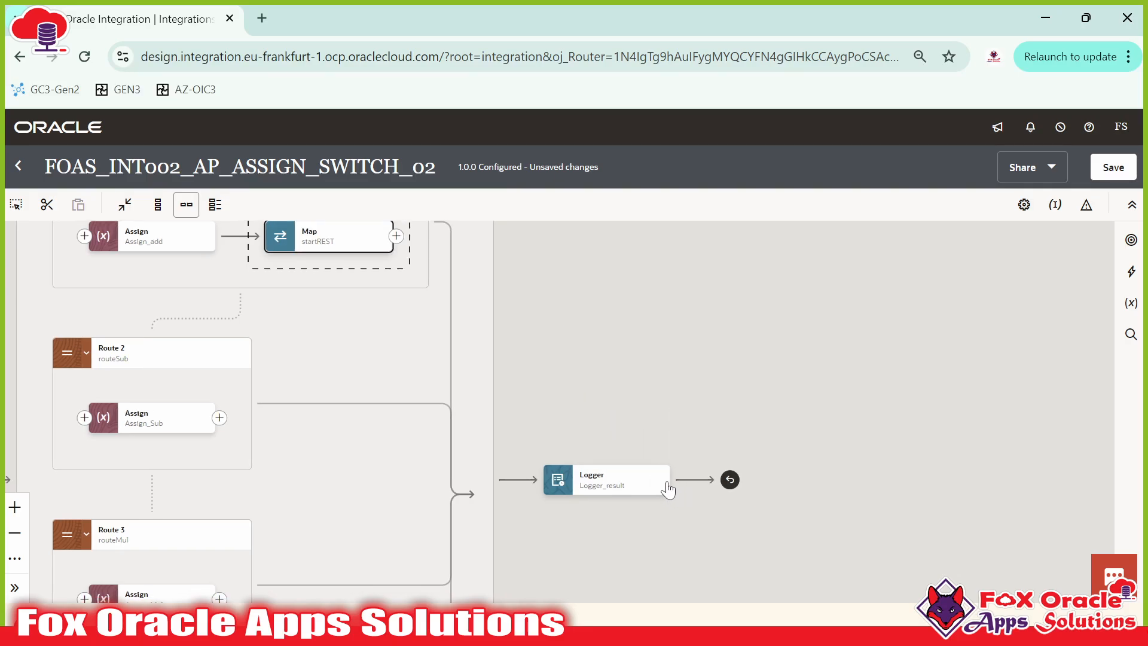
left_click(694, 479)
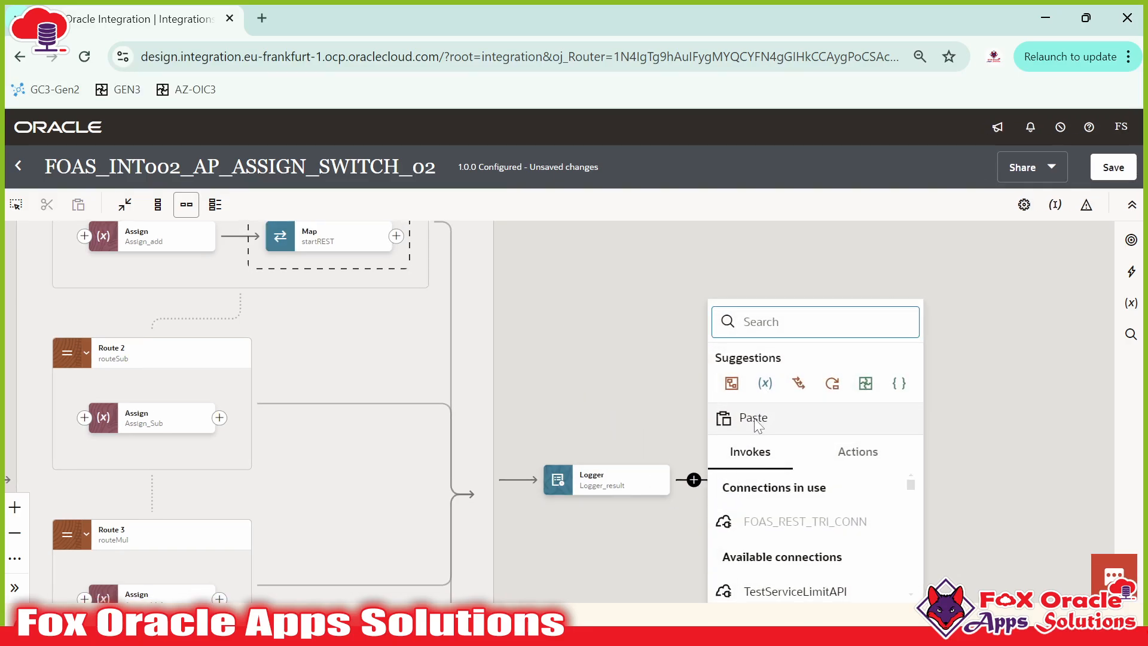
left_click(755, 419)
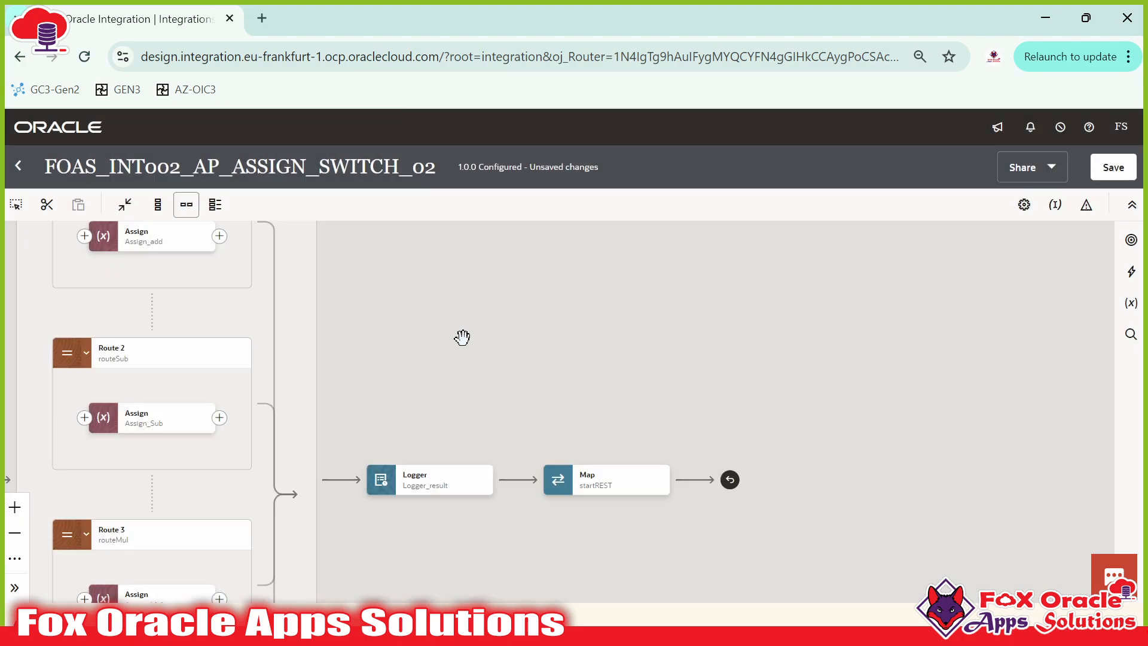
left_click_drag(464, 336, 723, 381)
left_click_drag(831, 339, 842, 442)
left_click(855, 545)
left_click_drag(723, 370, 744, 390)
left_click(459, 359)
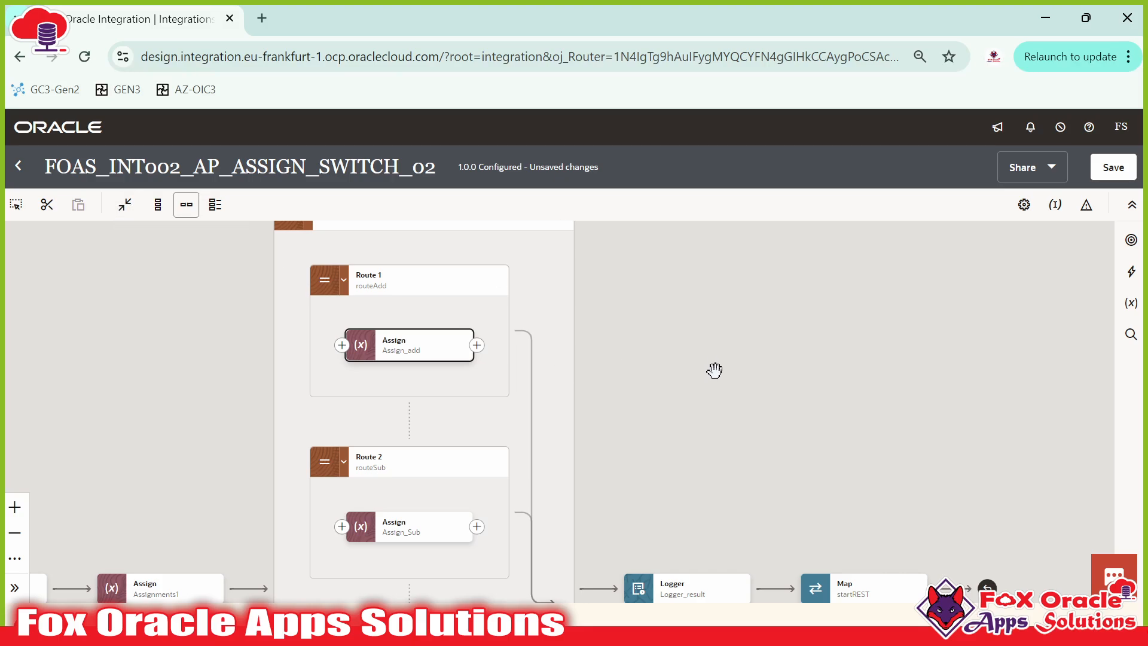
scroll(714, 371, "down", 1)
scroll(837, 529, "down", 1)
scroll(835, 556, "up", 2)
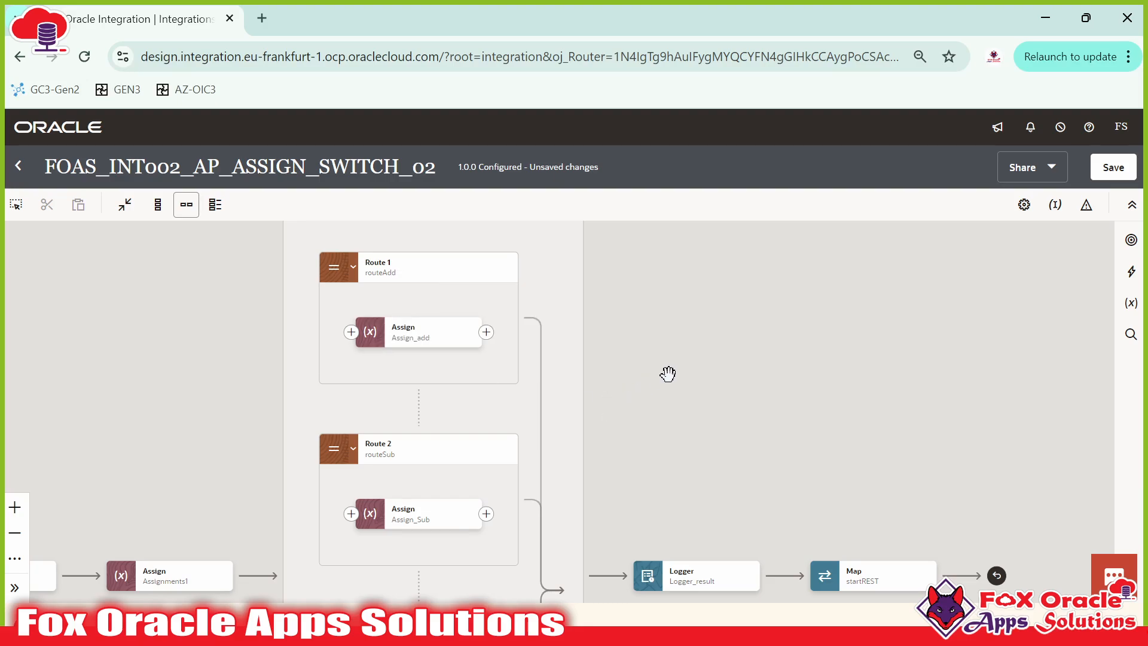
left_click_drag(666, 388, 632, 348)
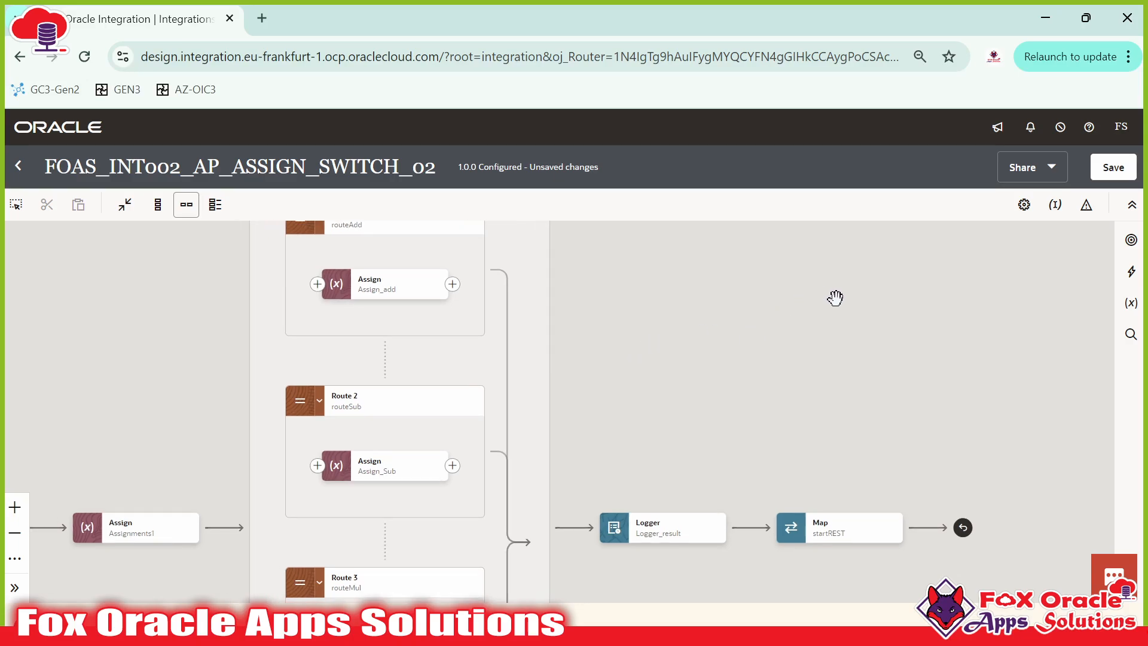
scroll(837, 335, "up", 1)
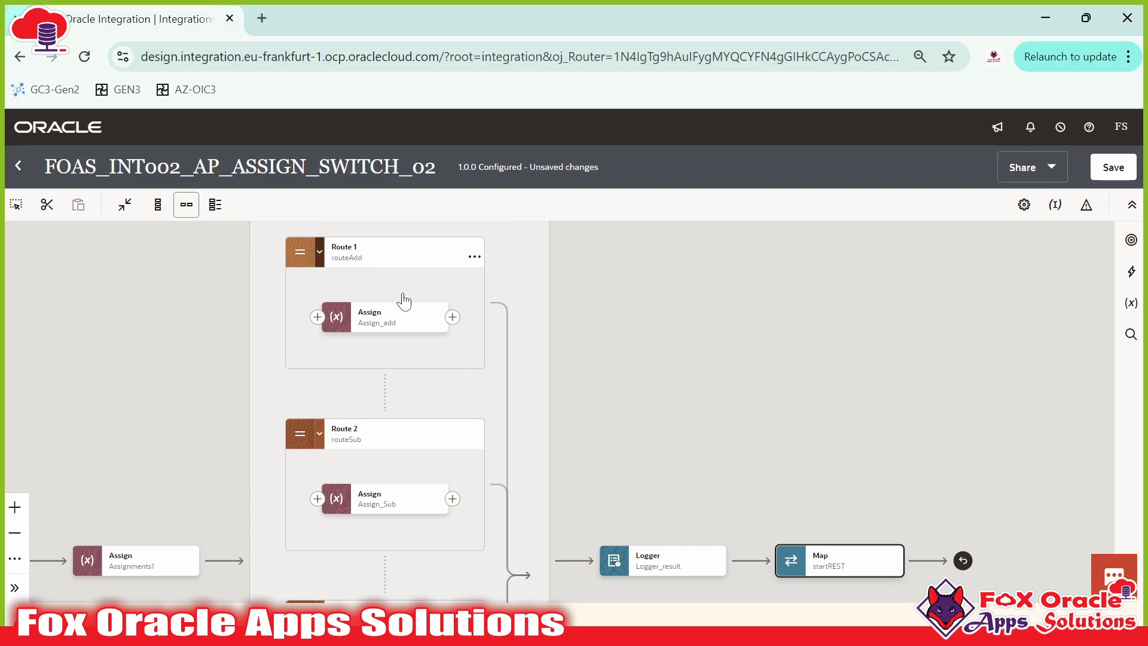
left_click_drag(405, 299, 404, 402)
left_click_drag(668, 400, 671, 362)
left_click_drag(800, 519, 813, 377)
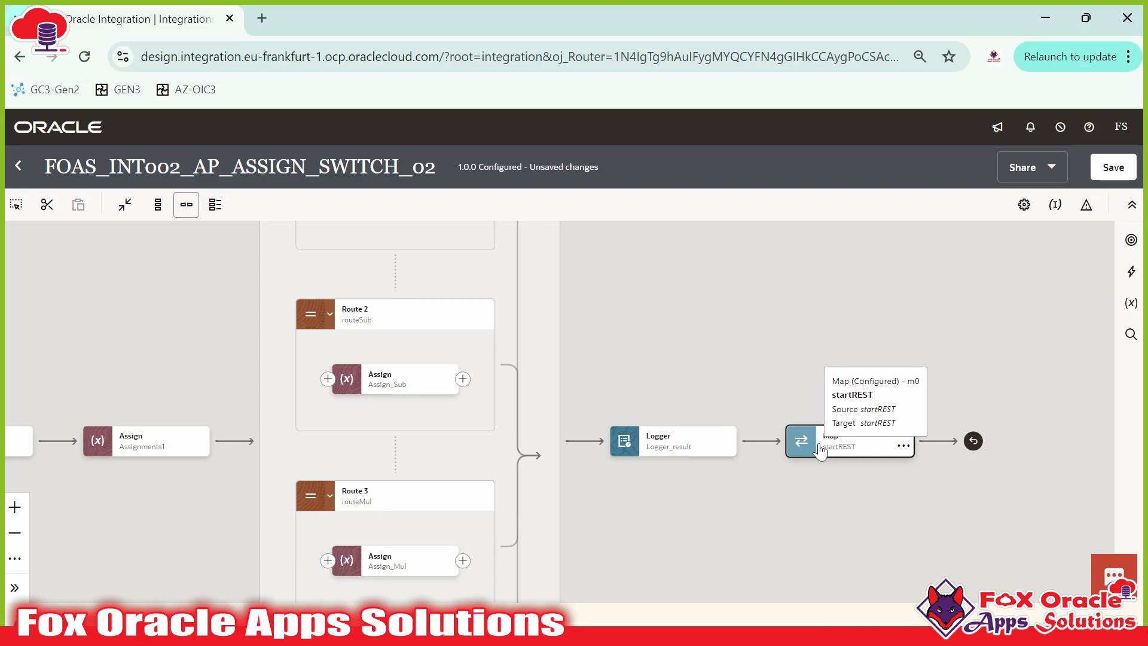
scroll(682, 347, "up", 3)
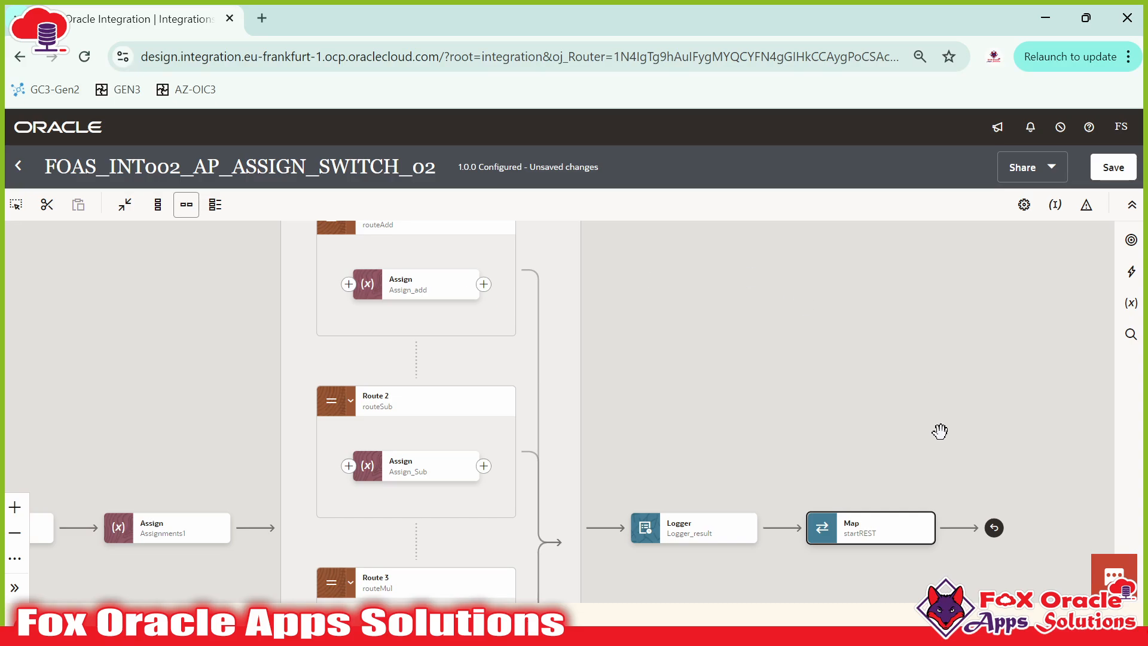
scroll(940, 426, "down", 3)
Step: Inspect the Map and Logger nodes' action menus without changing anything
left_click(932, 455)
left_click(931, 454)
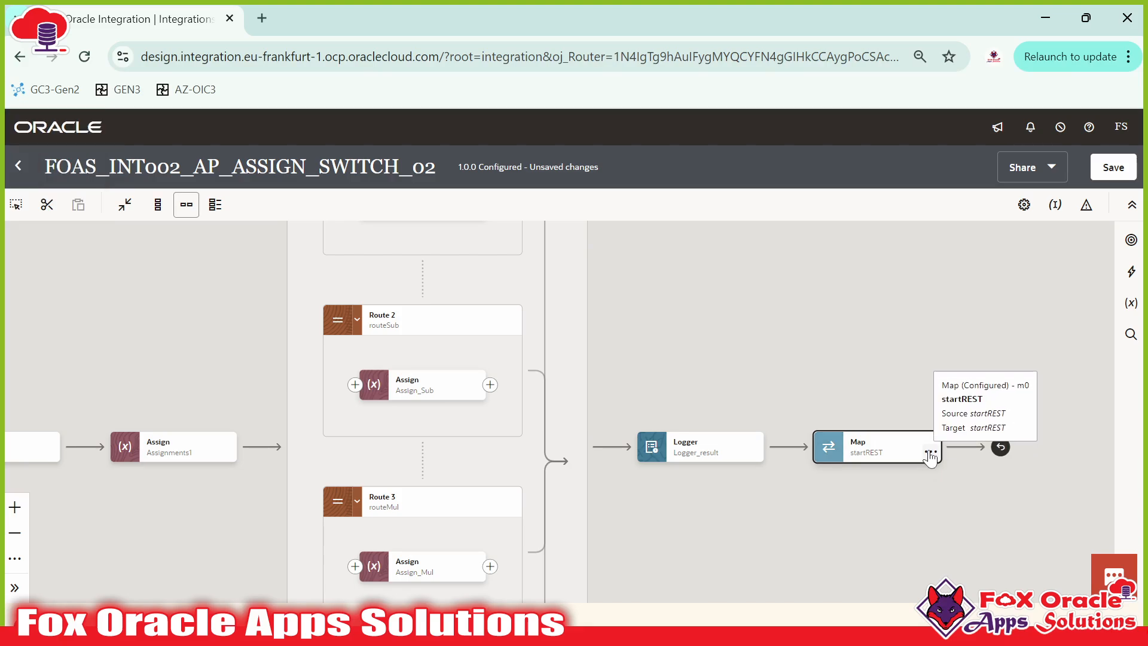
left_click(931, 455)
left_click_drag(931, 372, 831, 233)
left_click_drag(733, 367, 736, 520)
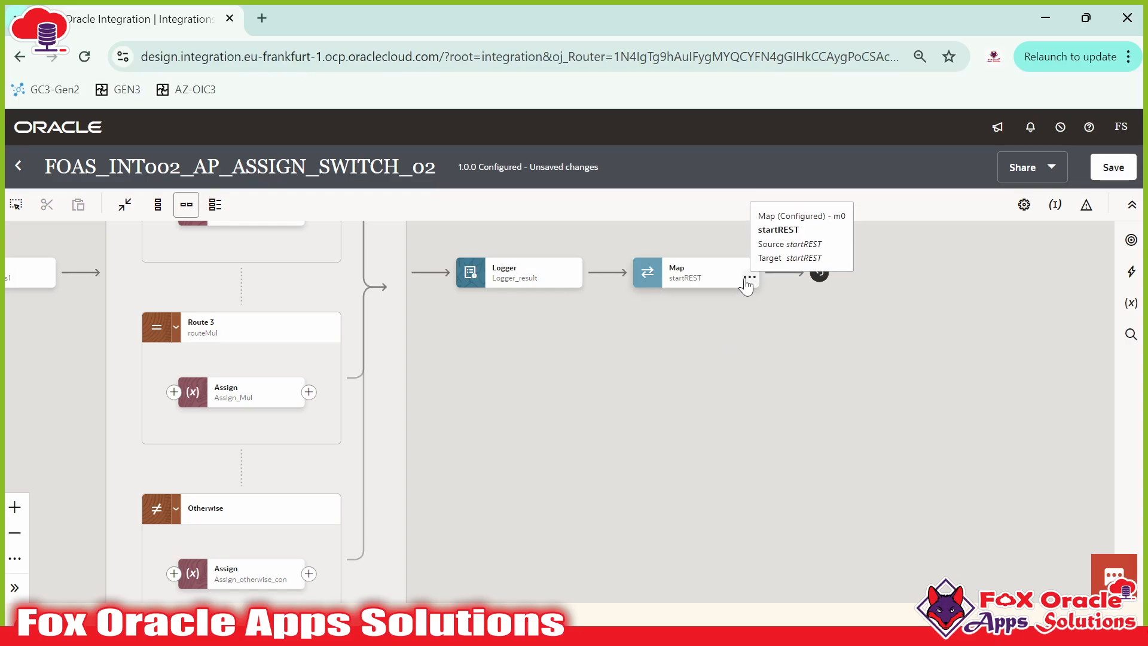
left_click(748, 278)
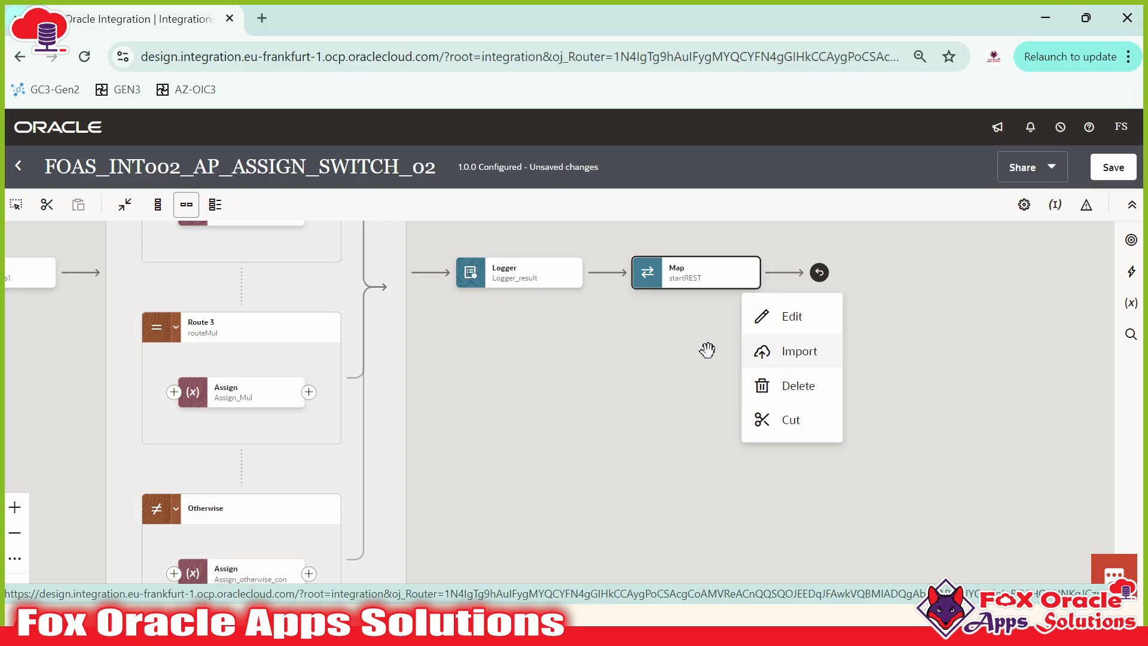
left_click_drag(713, 354, 720, 428)
left_click(682, 354)
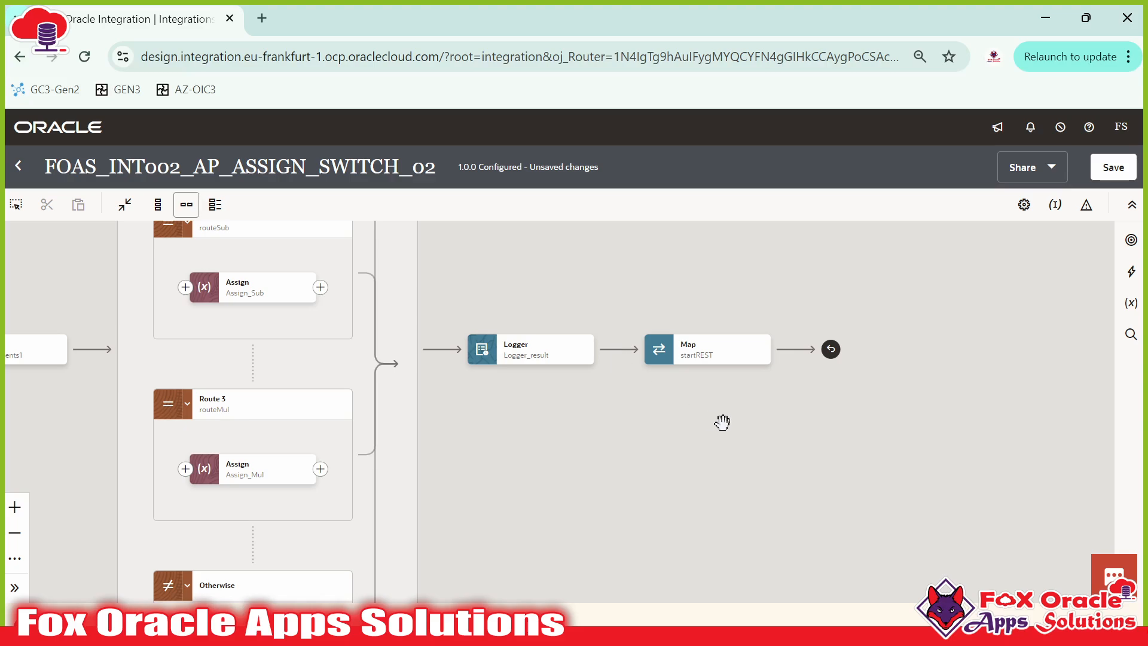
mouse_move(550, 357)
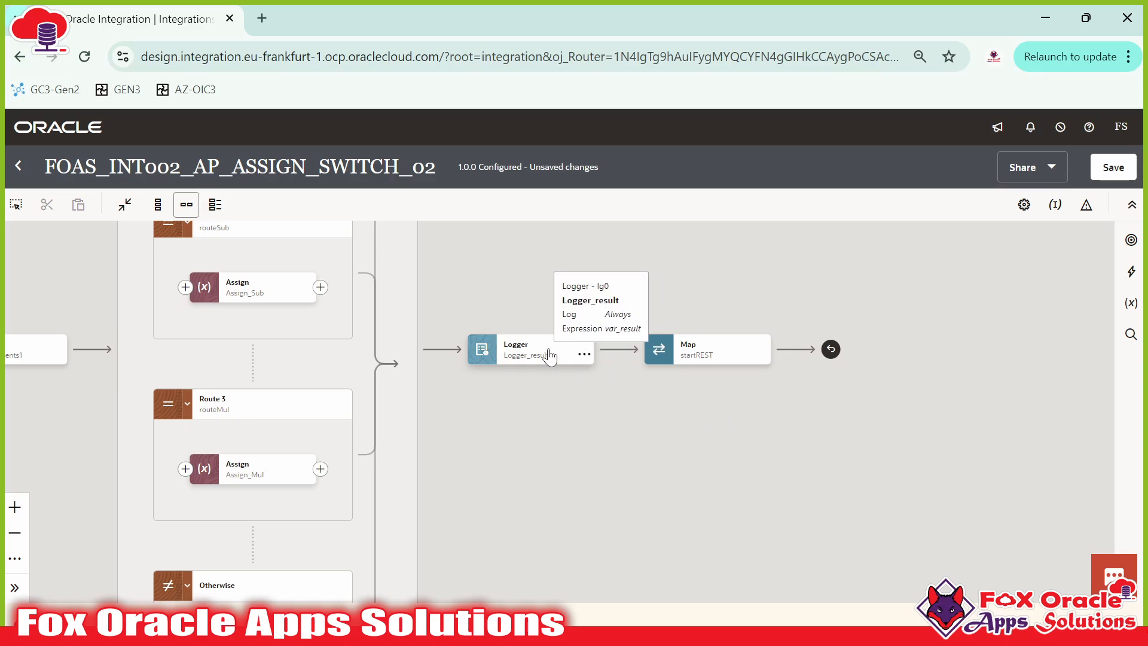
left_click(585, 354)
left_click(615, 428)
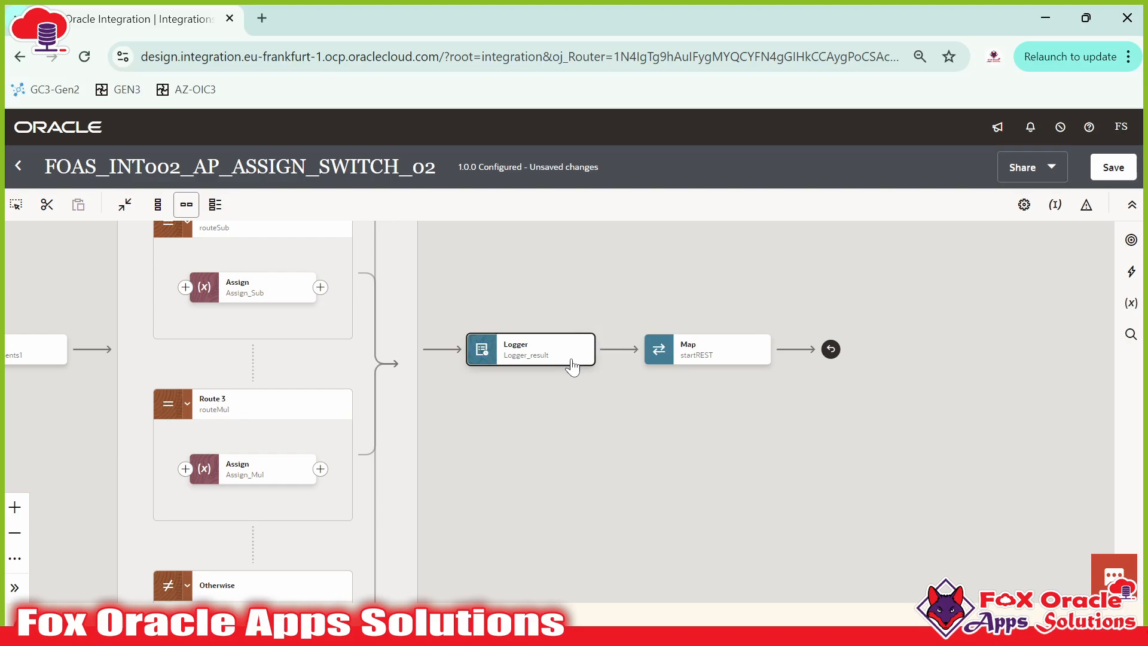
Step: Save the integration and dismiss the save confirmation
left_click(1112, 168)
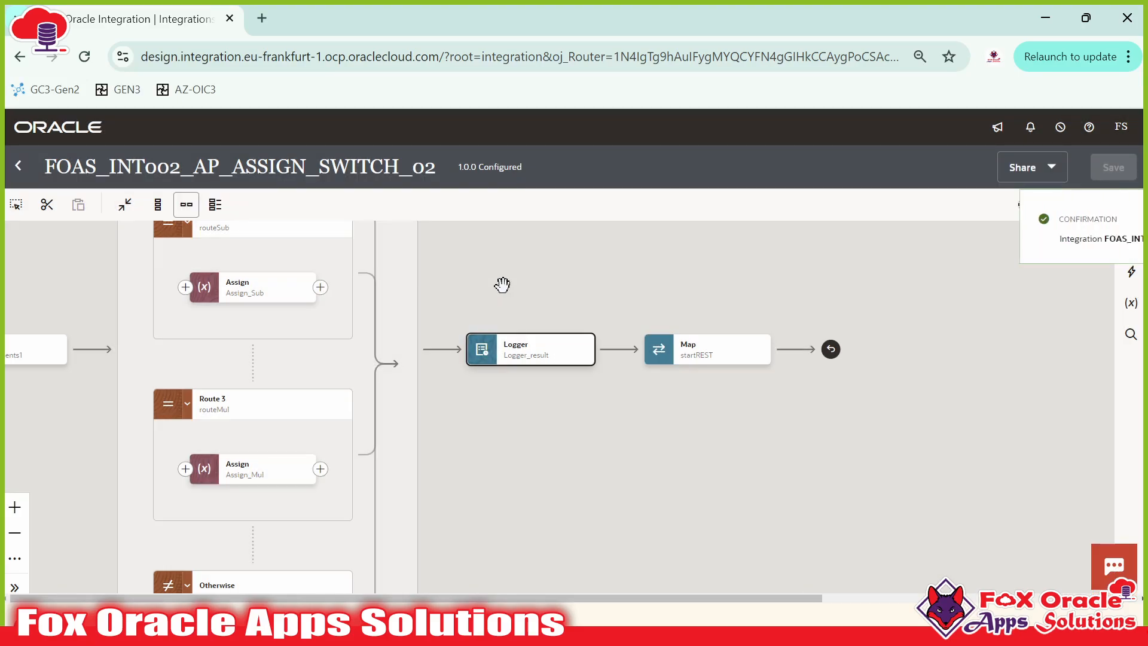
left_click(742, 418)
left_click(762, 489)
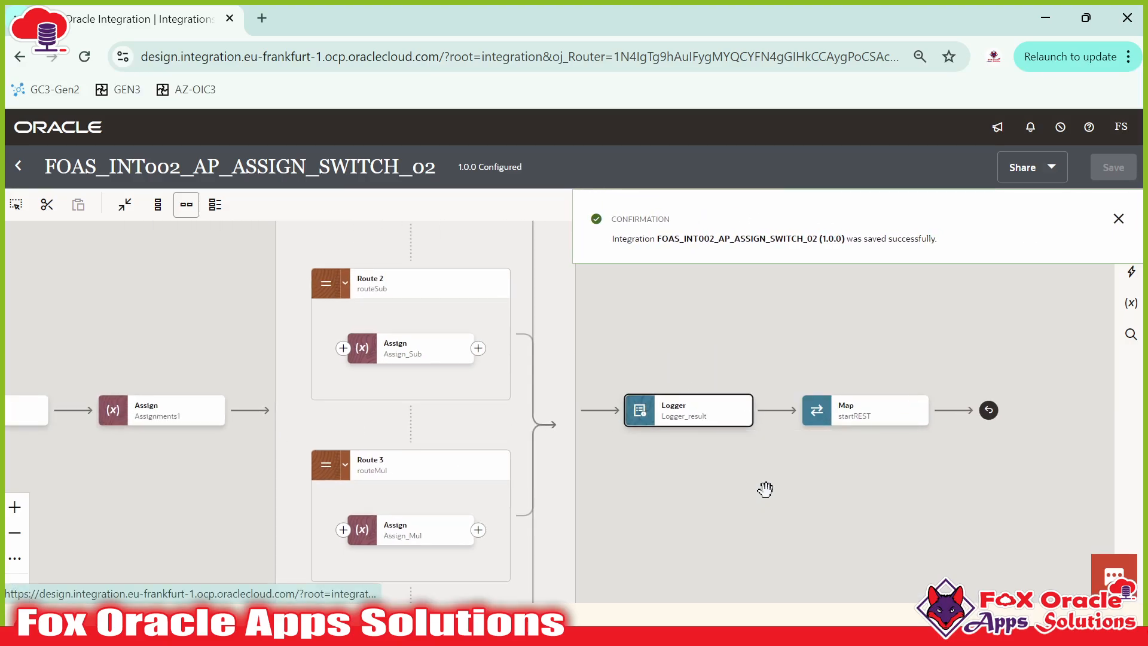
left_click(1116, 218)
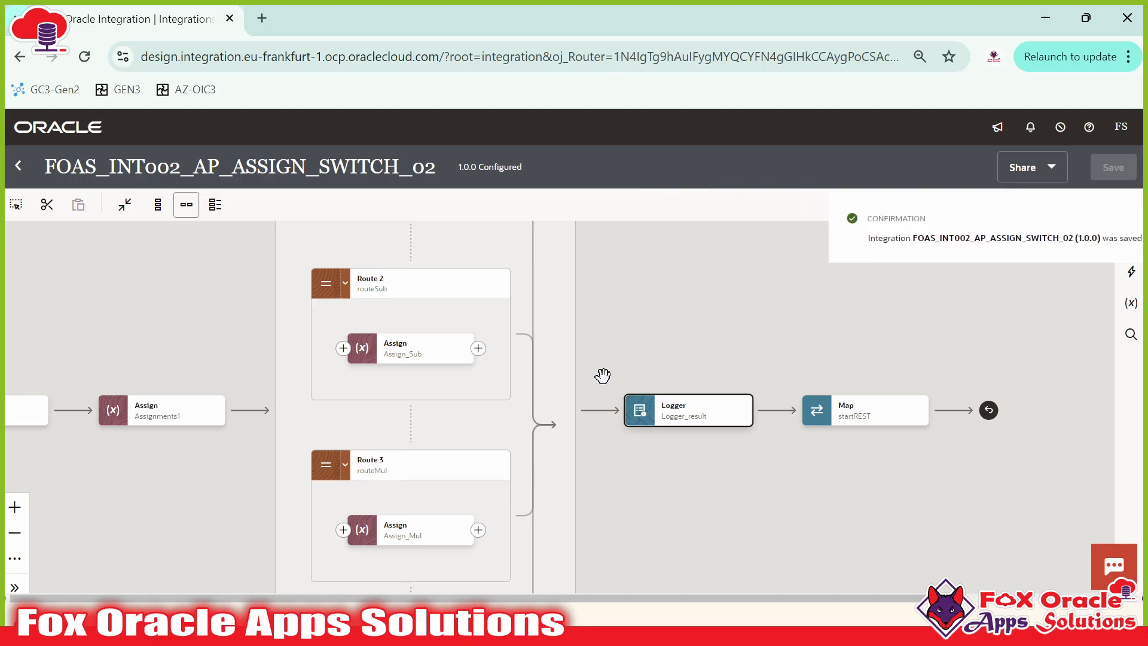
left_click(742, 415)
left_click(760, 487)
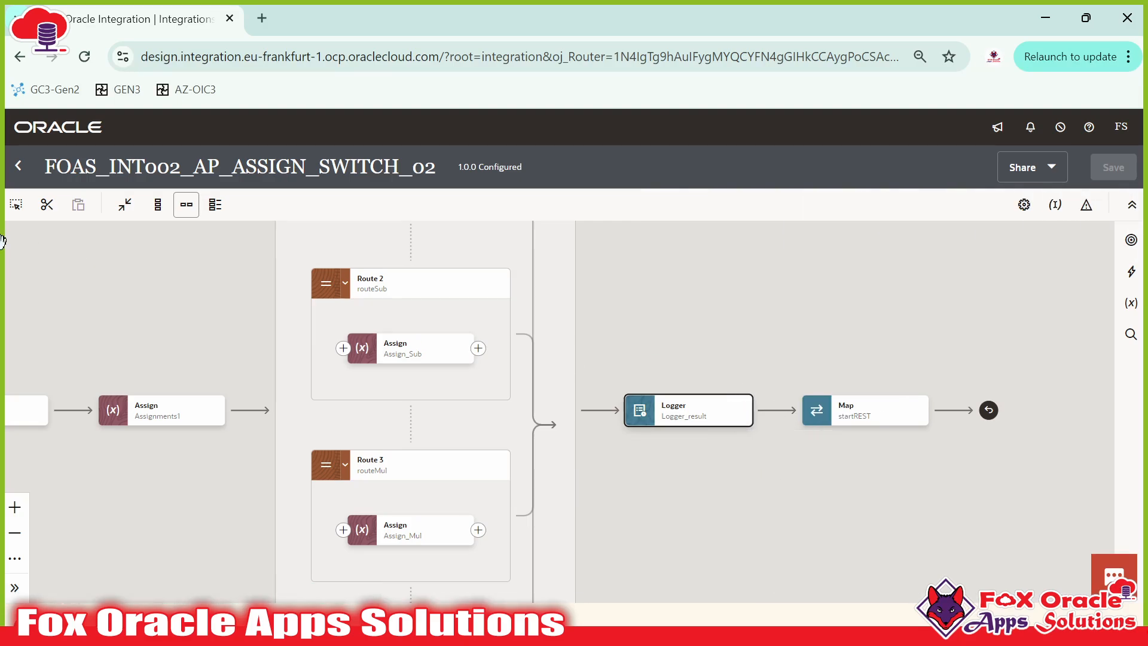
Step: Return to the reloaded Integrations list and reopen FOAS_INT002_AP_ASSIGN_SWITCH_02 for editing
left_click(18, 166)
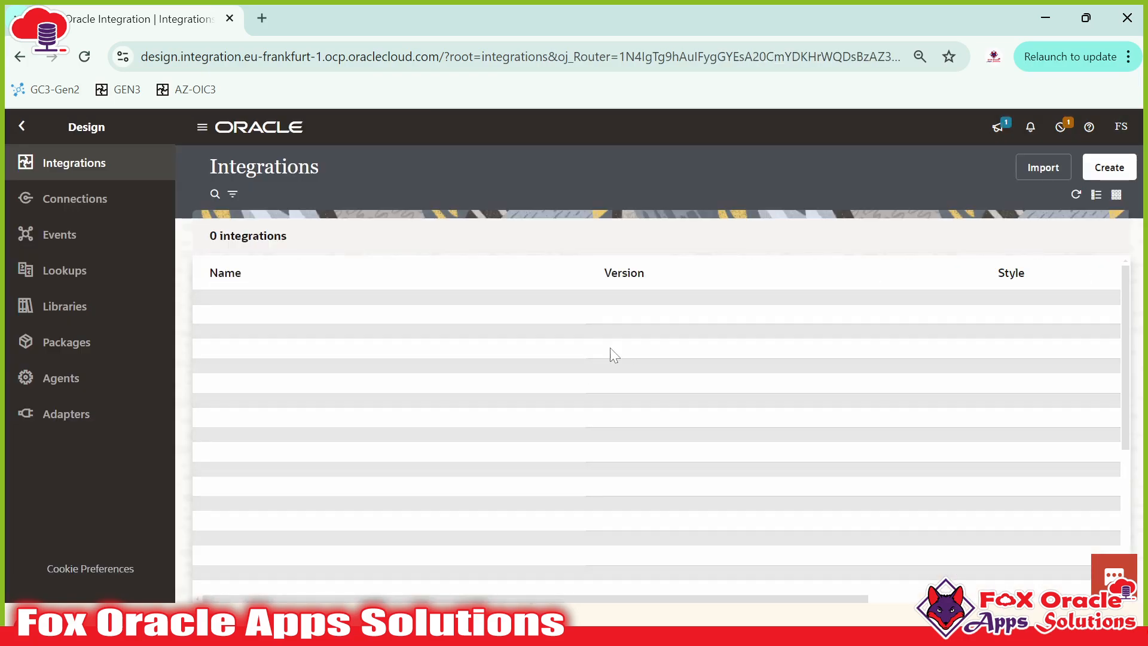
left_click(84, 57)
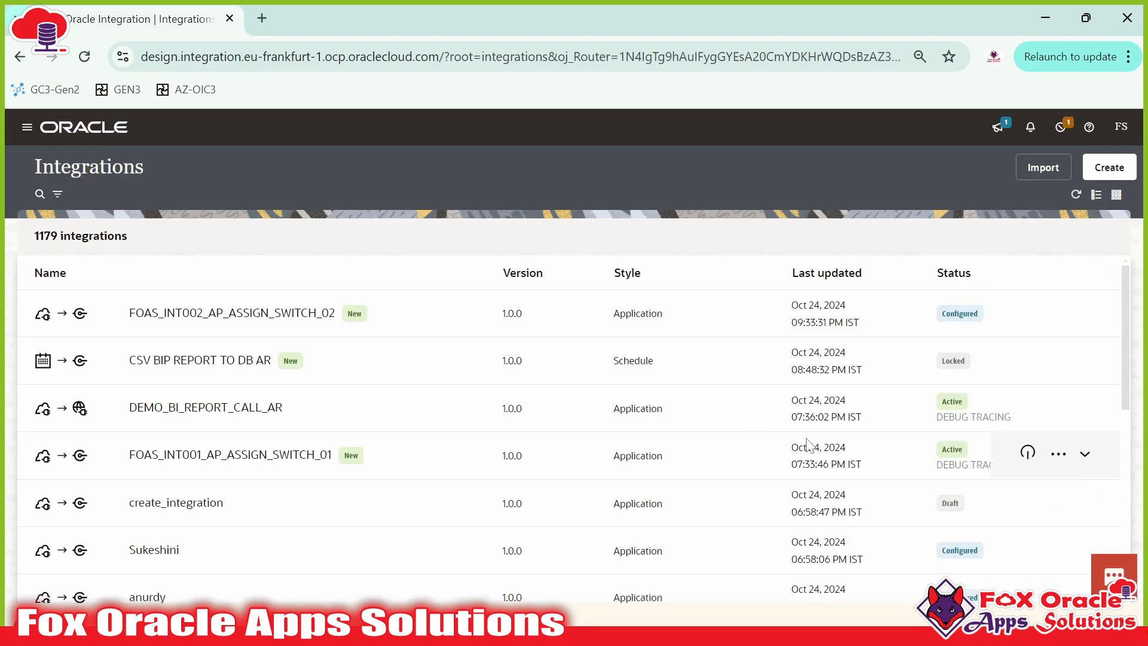
left_click(1011, 321)
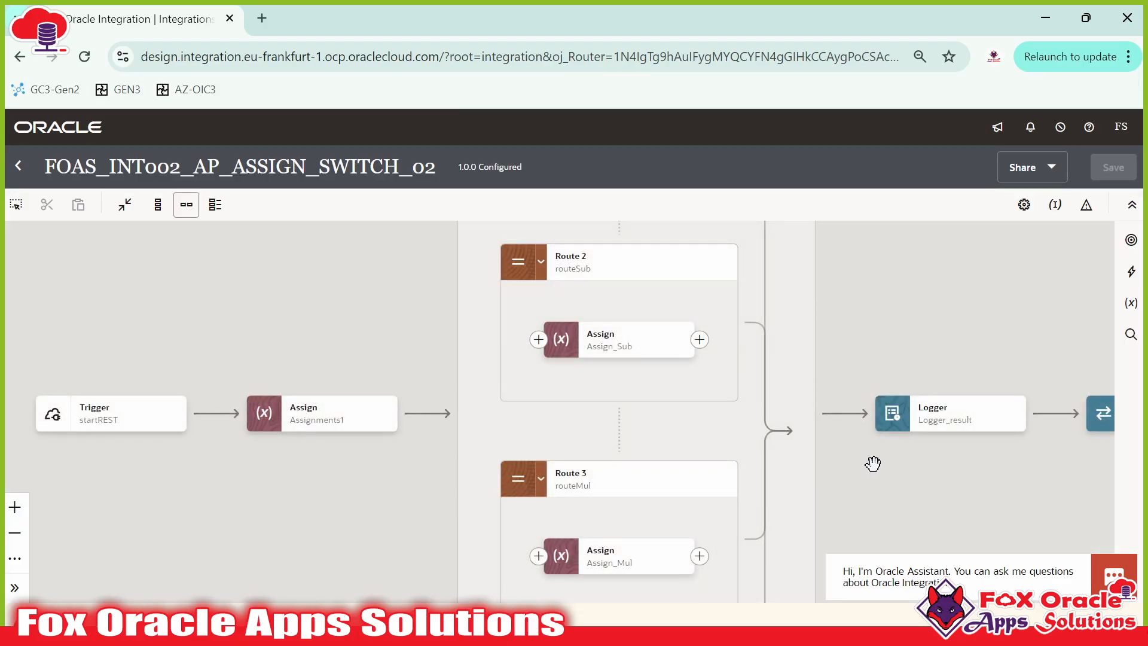
Step: Delete the startREST Map after Logger_result, keeping the Logger node itself
left_click_drag(873, 463, 417, 400)
left_click(559, 357)
left_click(595, 429)
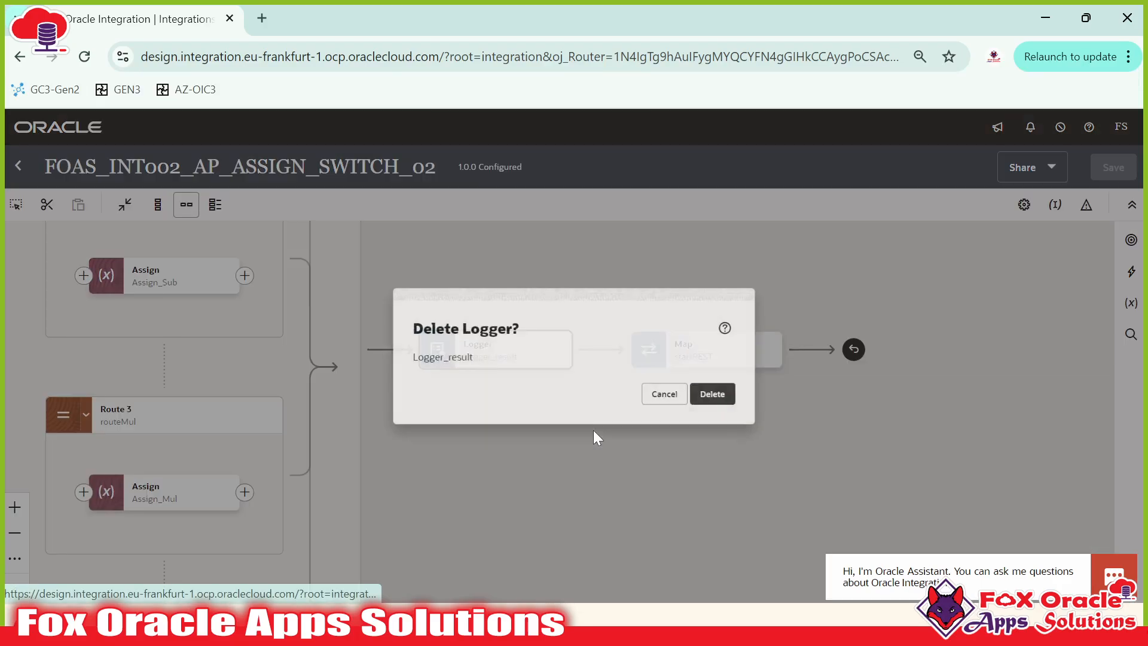
left_click(665, 410)
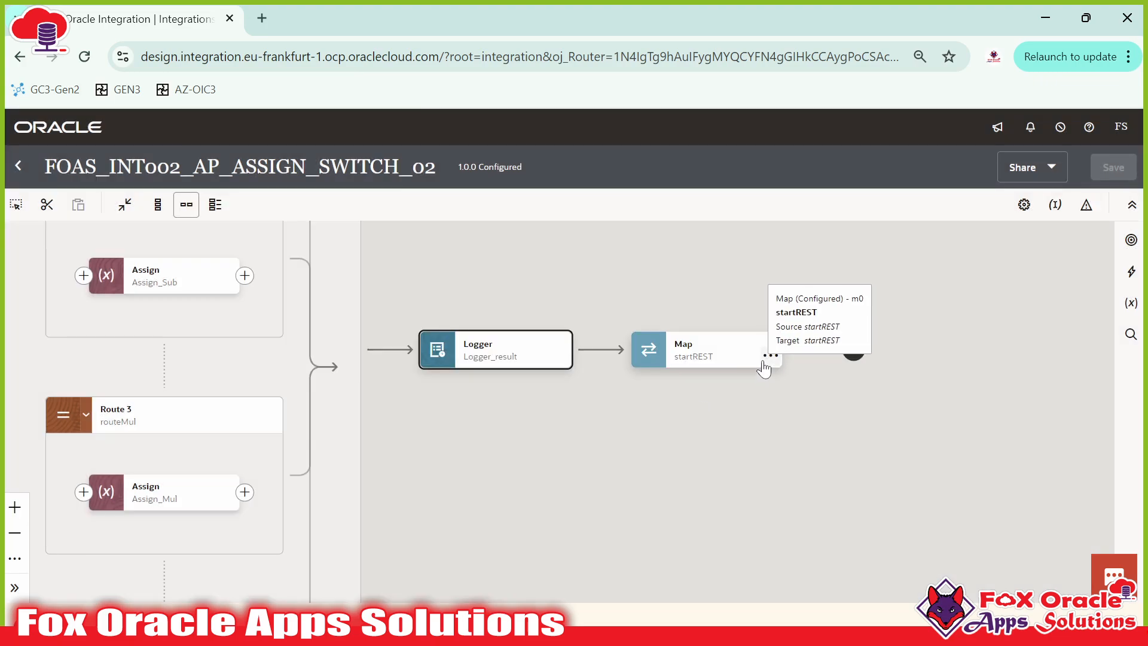
left_click(772, 357)
left_click(794, 459)
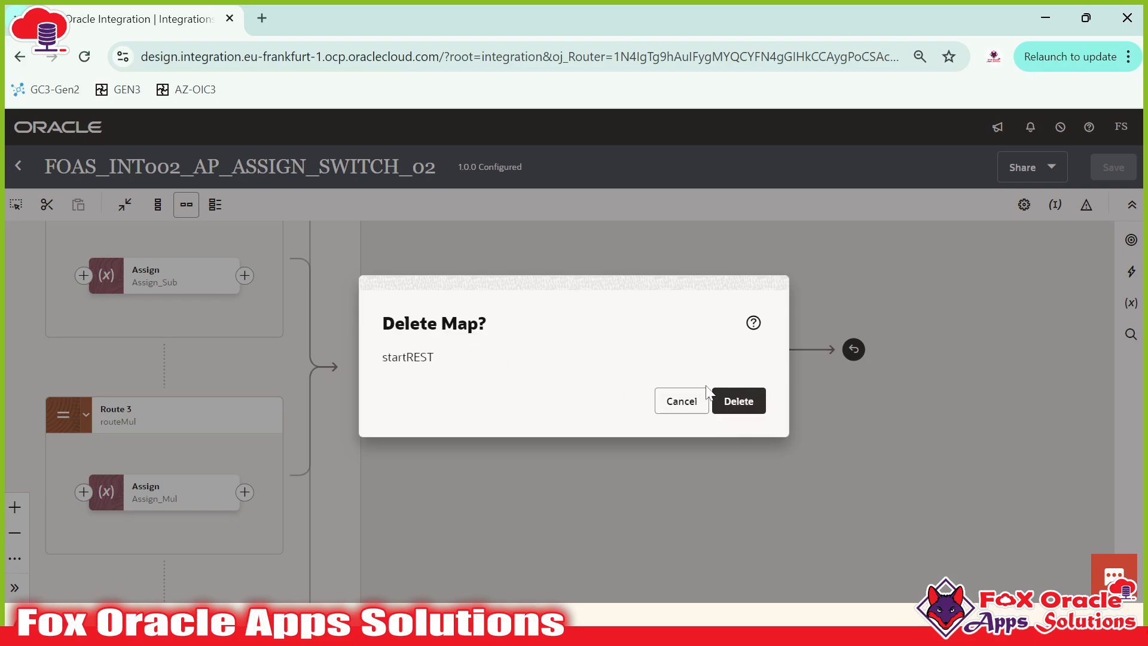
left_click(740, 405)
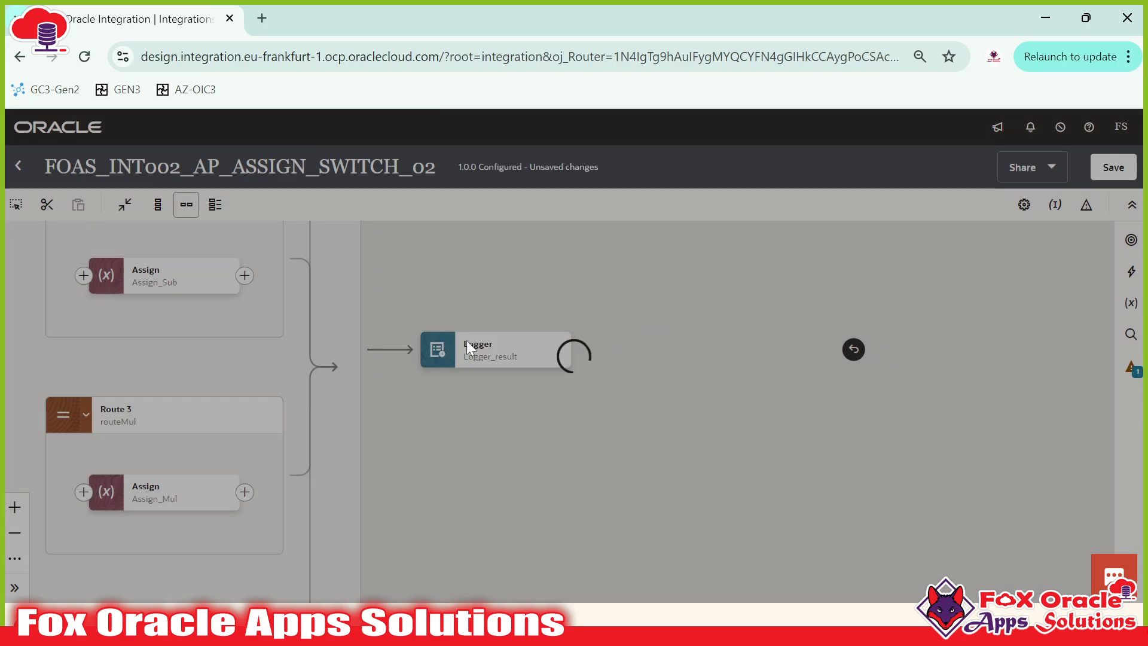
left_click_drag(880, 364, 941, 362)
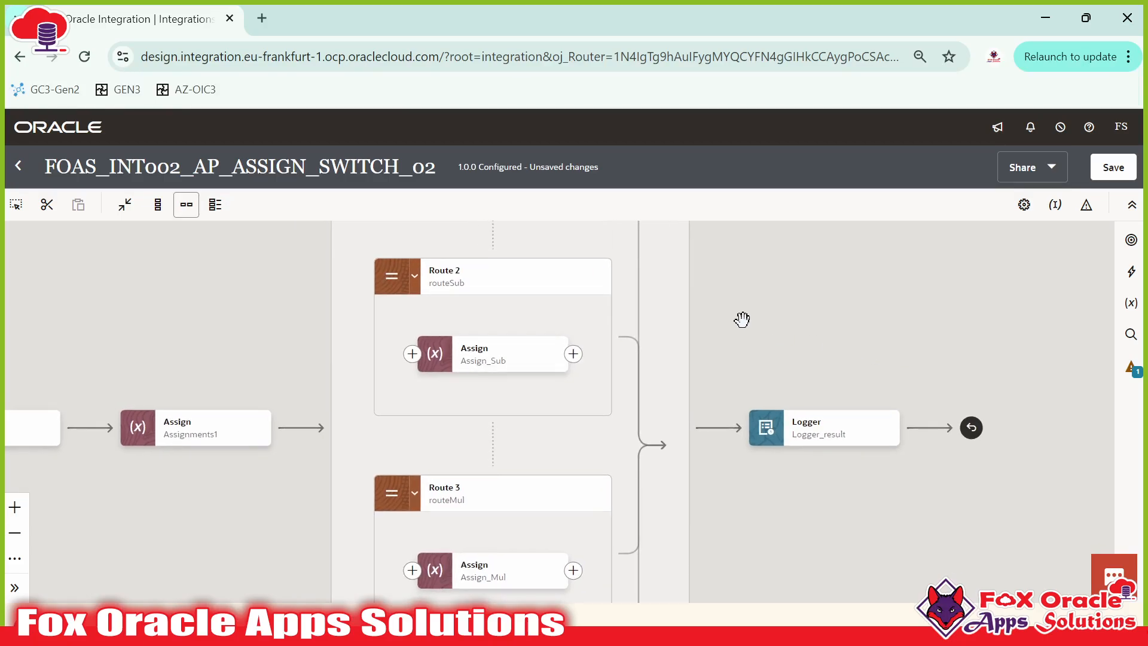
Step: Drag a Map action from the Actions palette to after the Logger, targeting startREST
scroll(743, 319, "down", 3)
left_click_drag(744, 320, 720, 323)
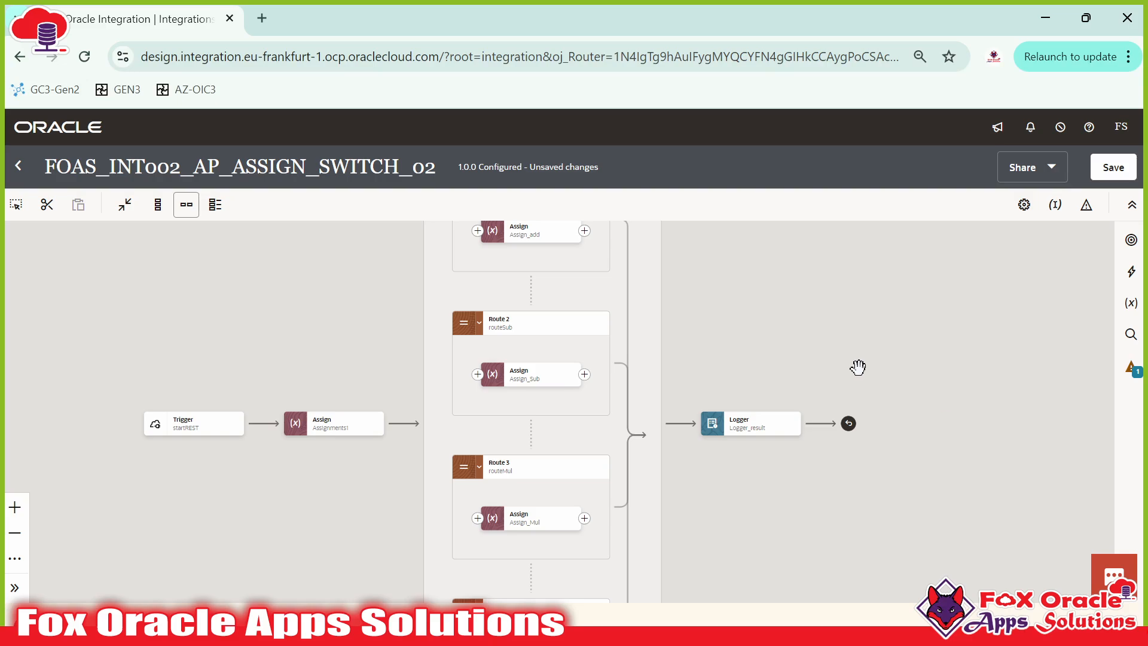
left_click_drag(594, 259, 592, 389)
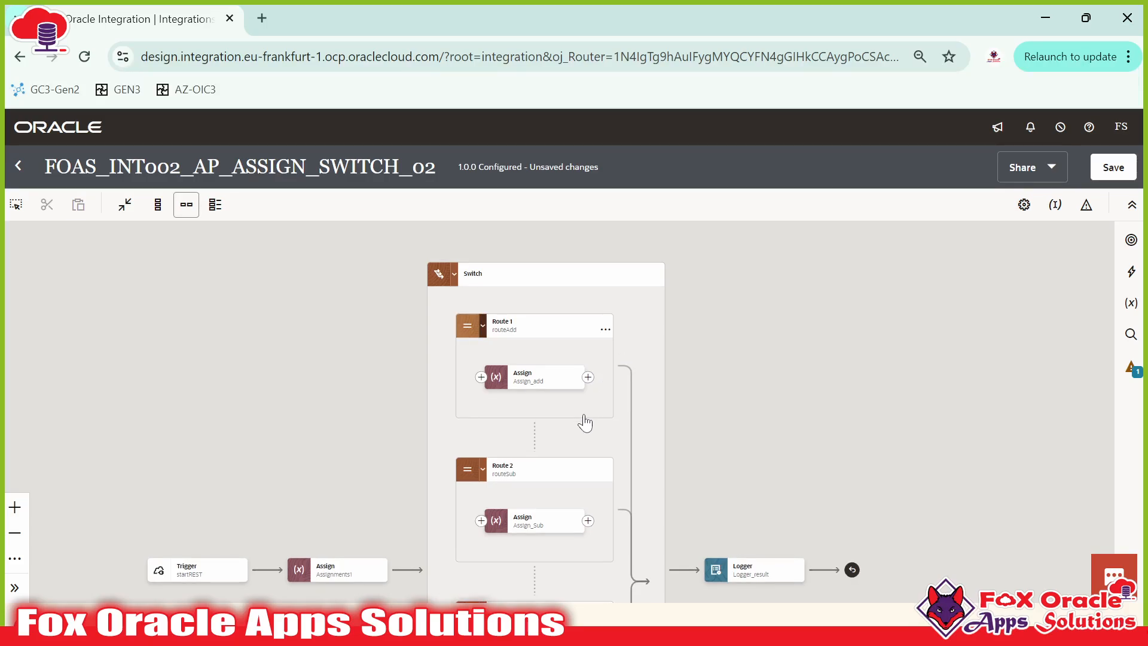
left_click(1131, 271)
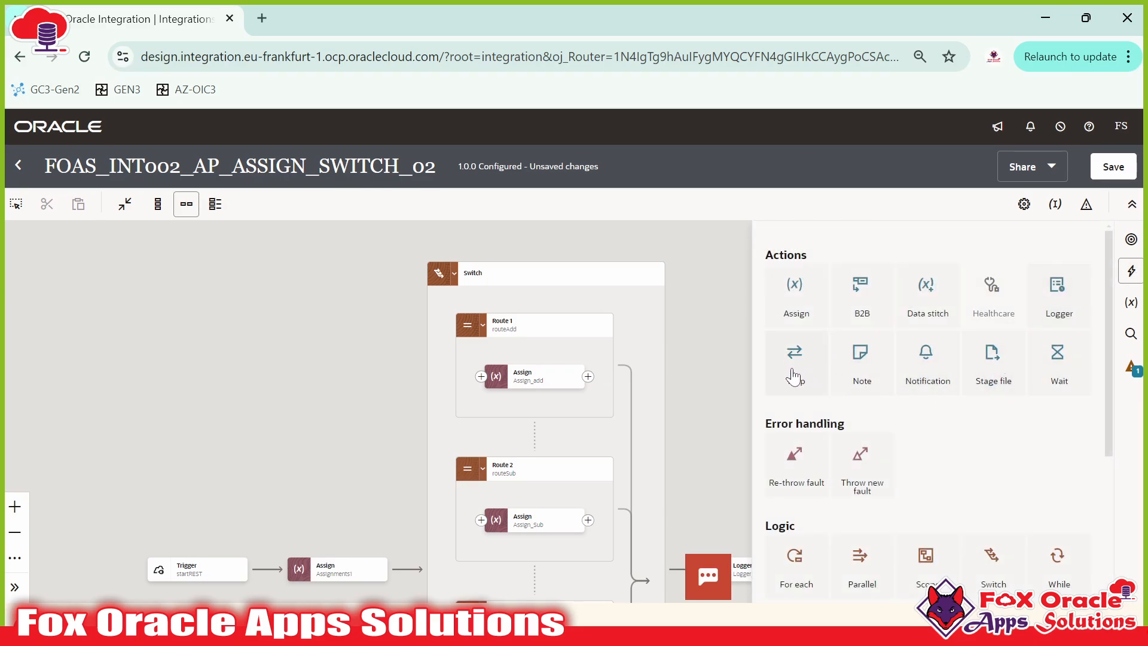
left_click_drag(712, 387, 518, 286)
left_click_drag(795, 357, 630, 467)
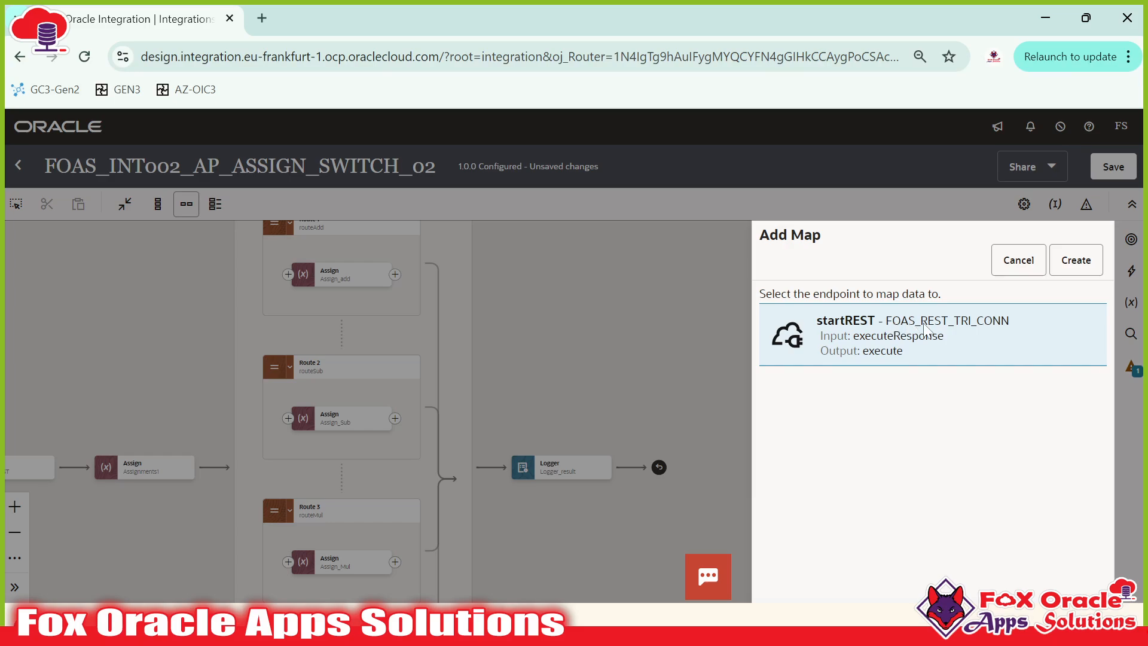
Step: Create the startREST Map, validate it in the mapper, and return to the flow canvas
left_click(1074, 270)
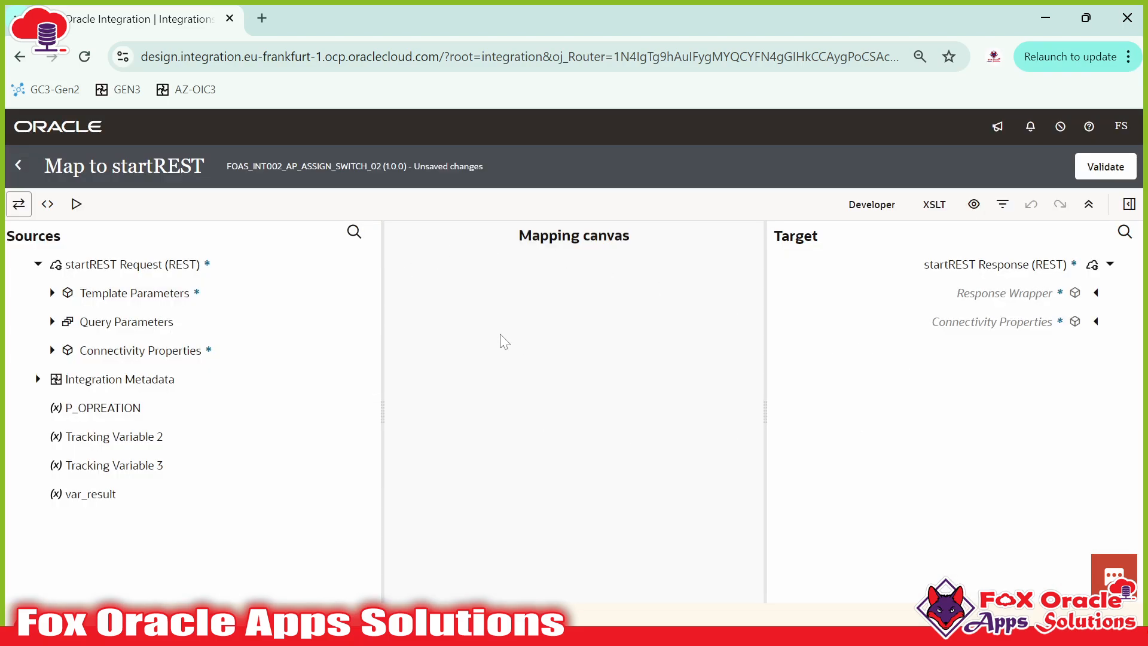
left_click(1118, 168)
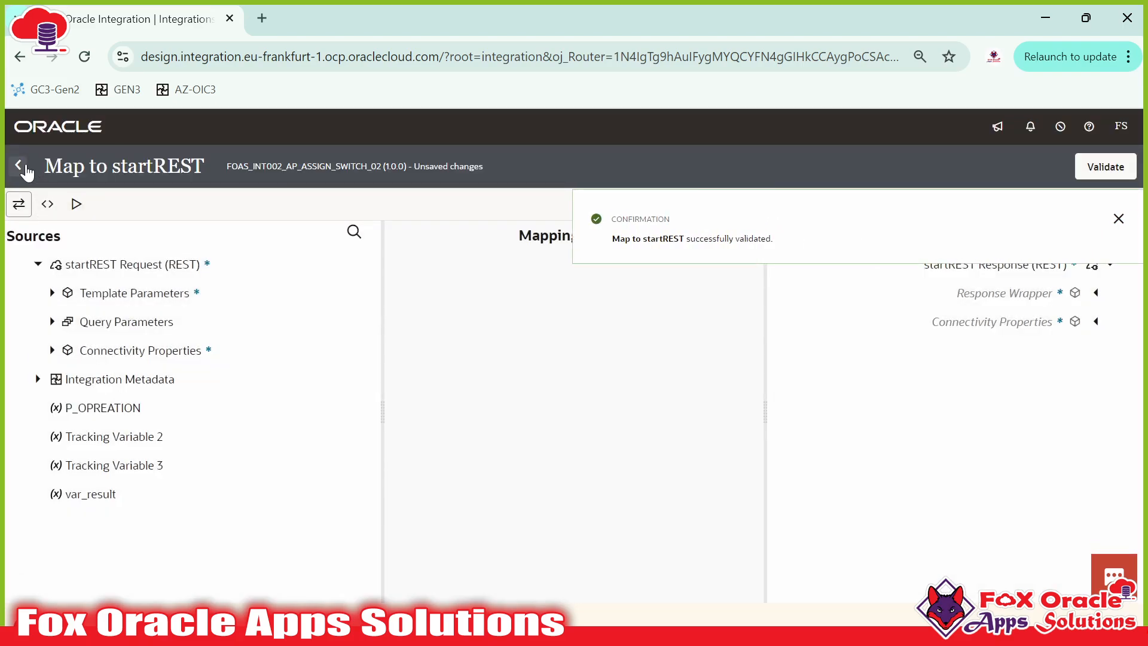
left_click(24, 169)
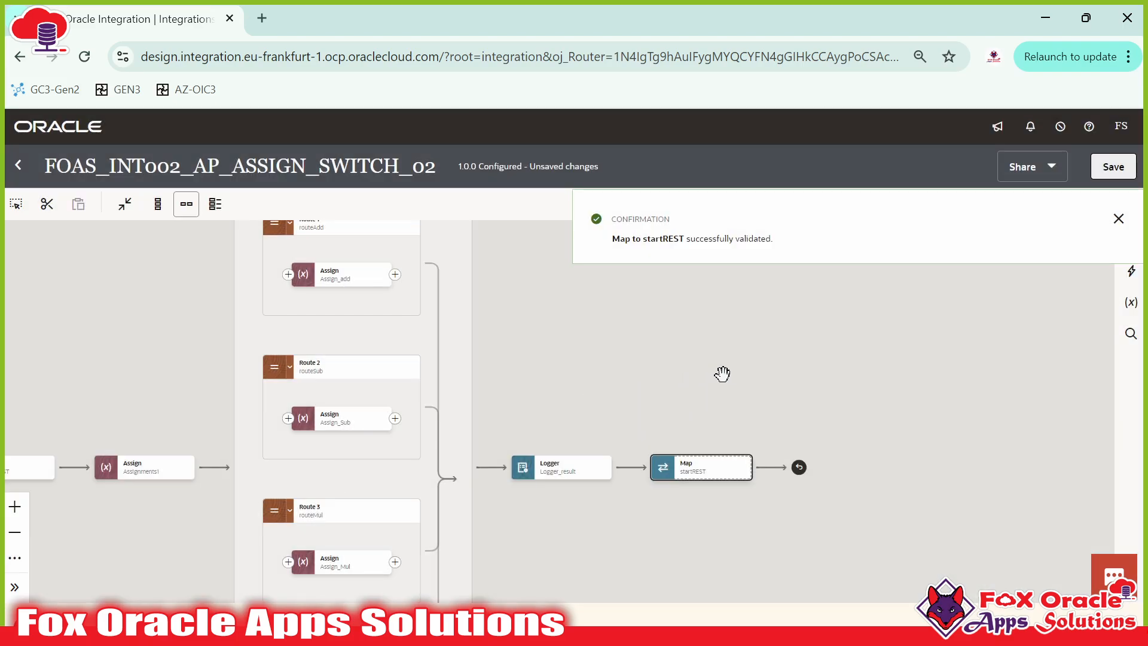
Step: Cut the new startREST Map node from its position after Logger_result
left_click(696, 477)
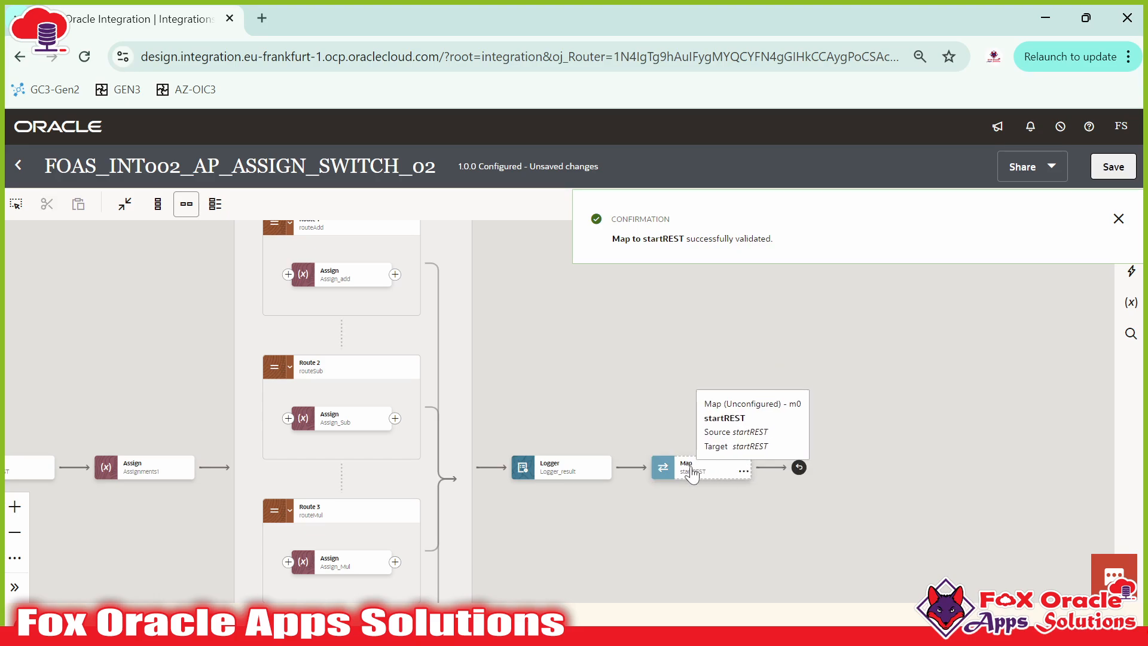
left_click(685, 482)
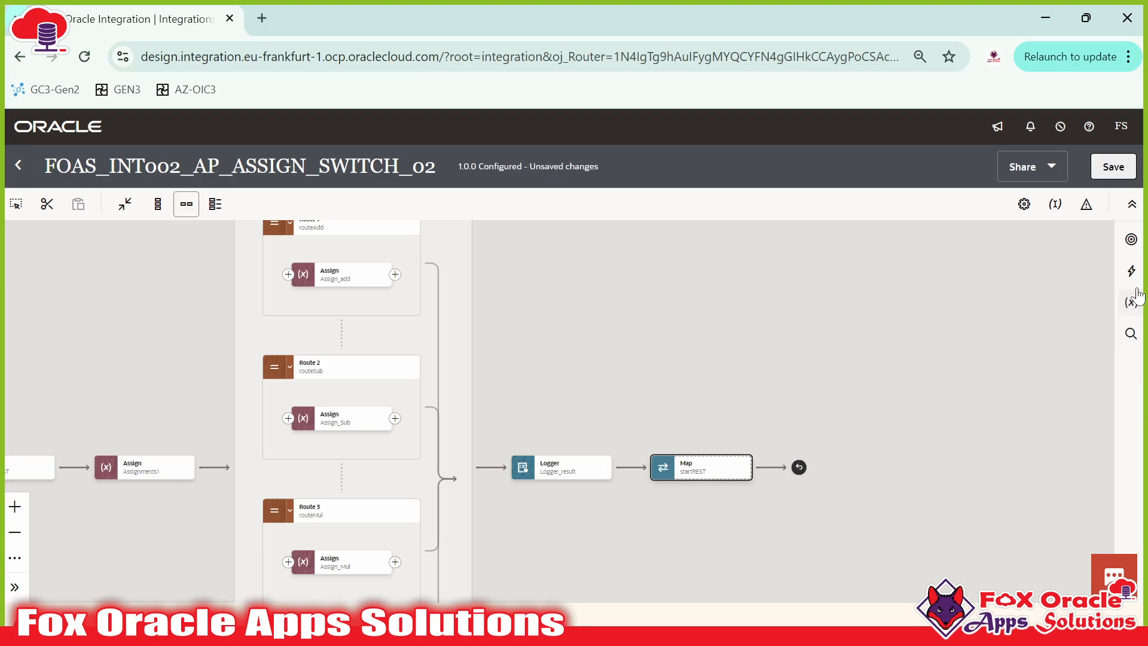
left_click(1131, 271)
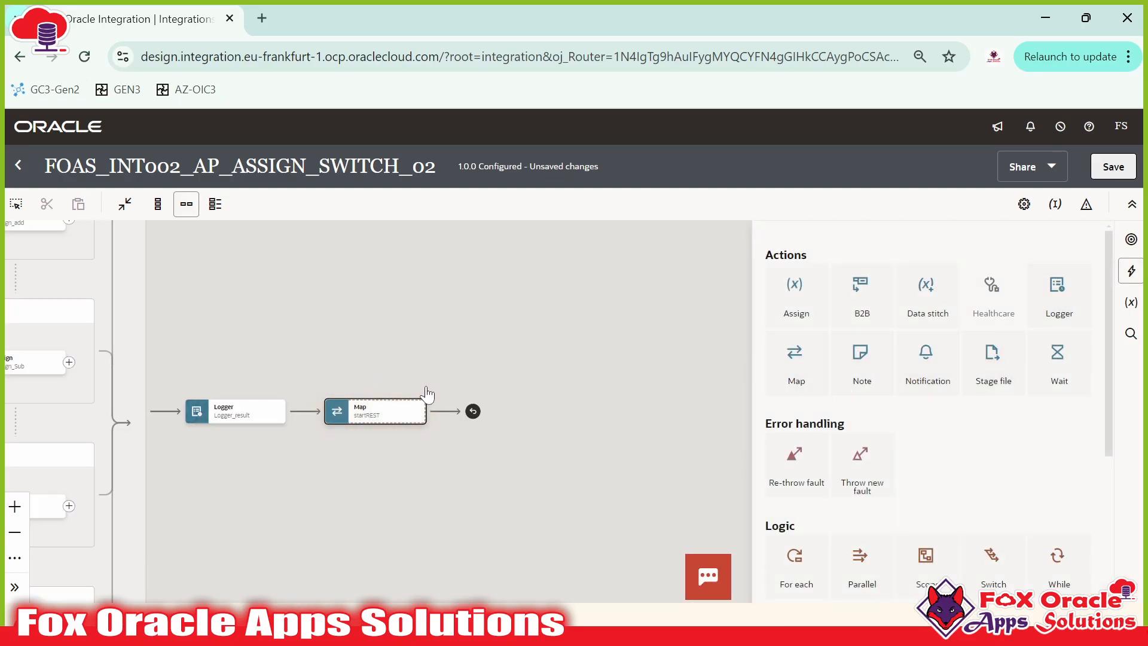
left_click(423, 331)
left_click_drag(423, 331, 837, 386)
left_click_drag(663, 282, 648, 347)
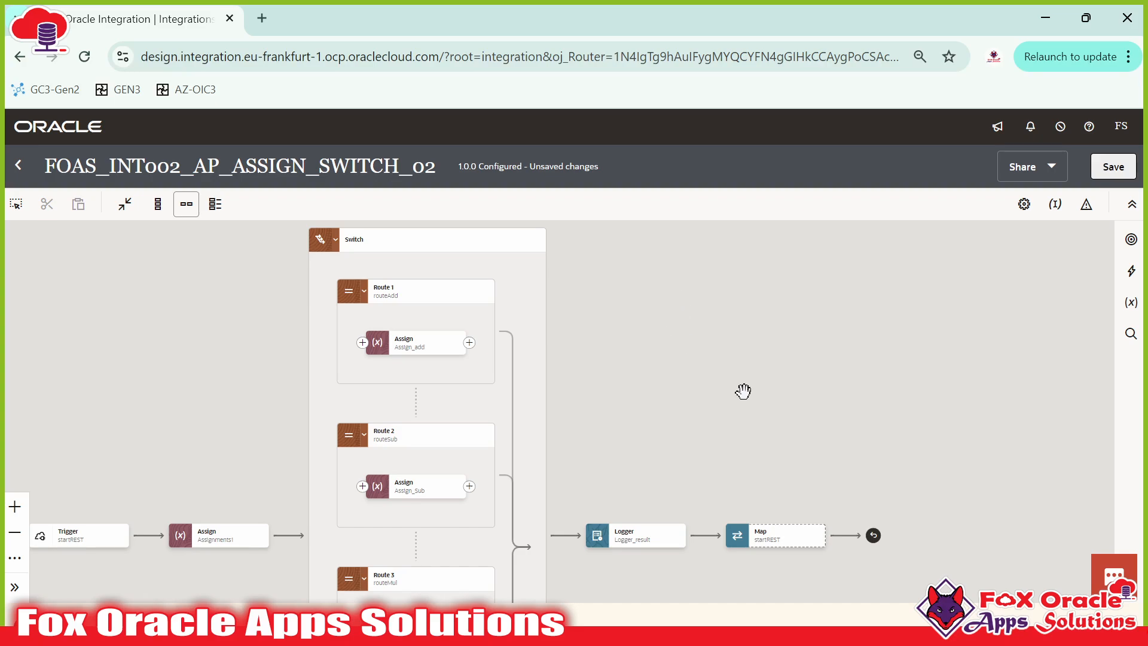
scroll(744, 391, "down", 1)
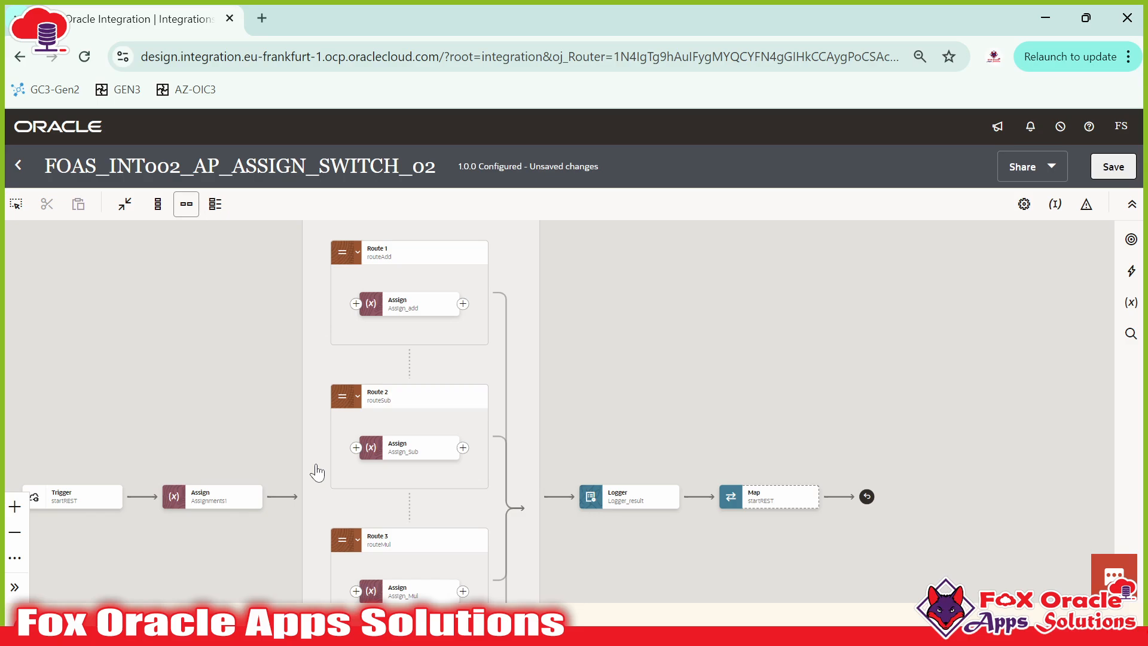
left_click(815, 506)
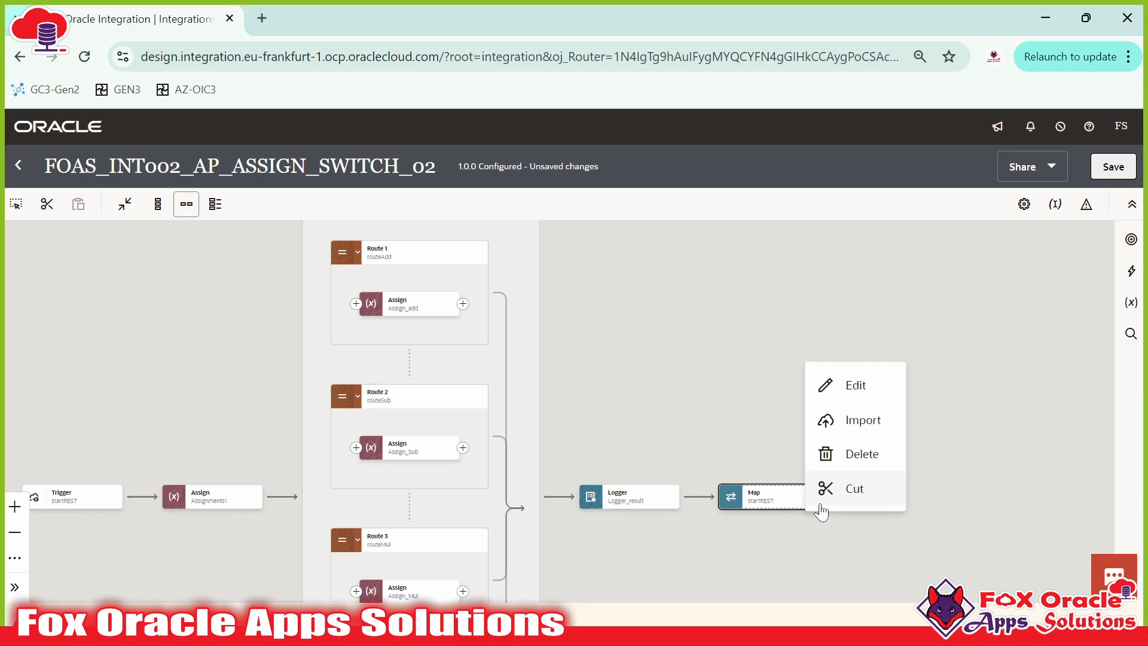
left_click(852, 491)
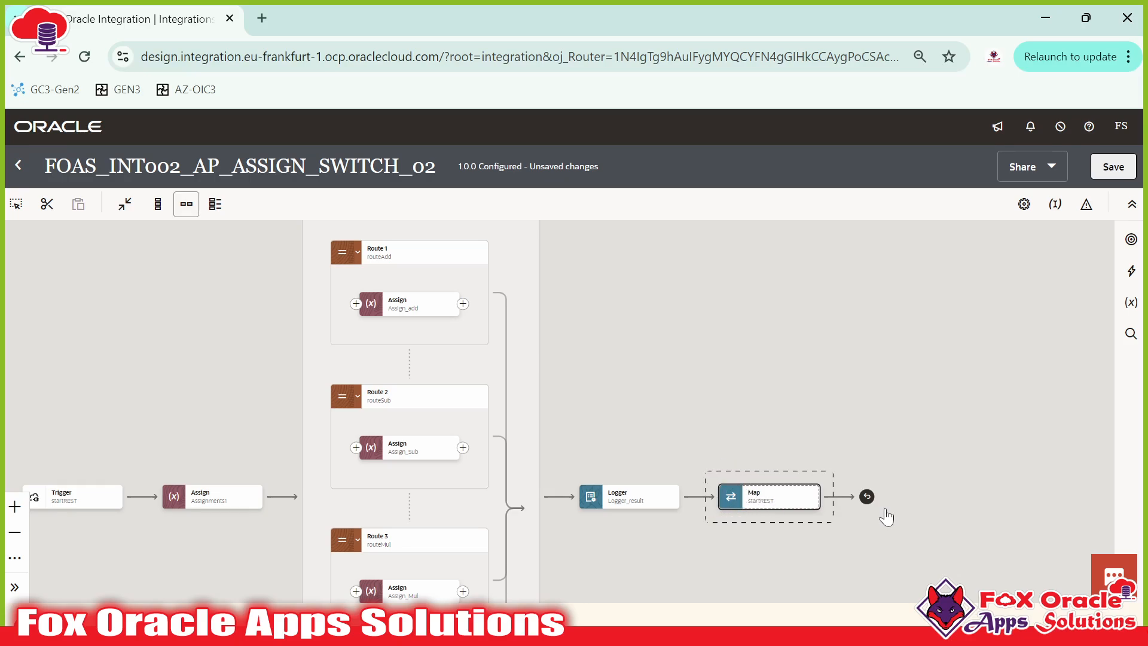
Step: Paste the cut startREST Map after Assign_add in Route 1
left_click_drag(570, 370, 592, 433)
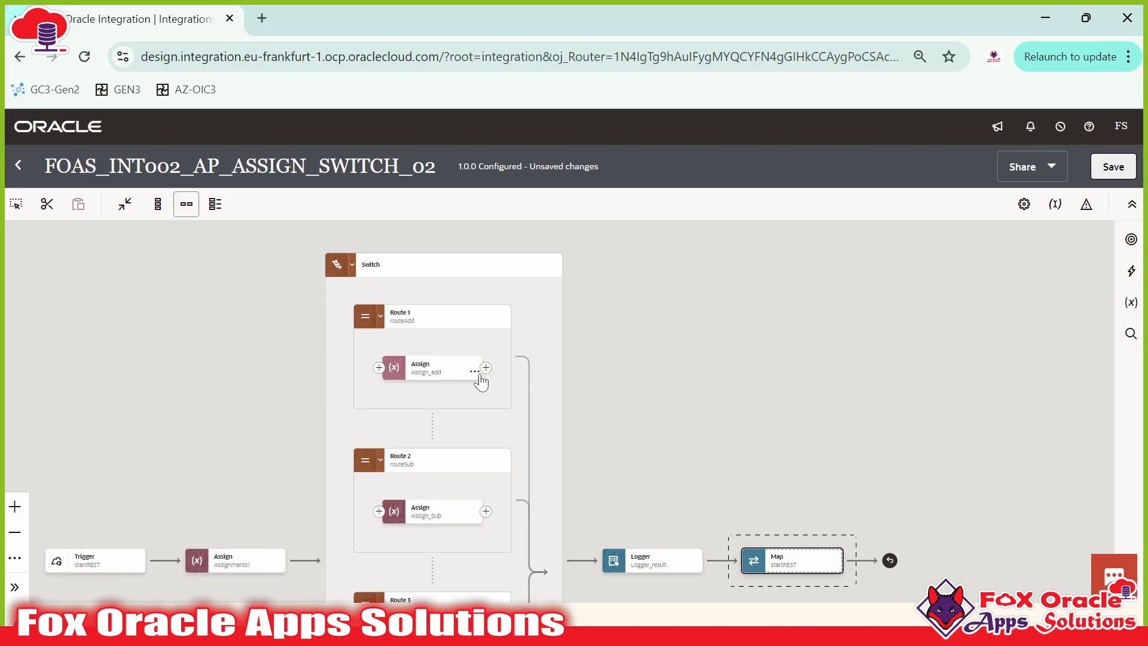
mouse_move(410, 389)
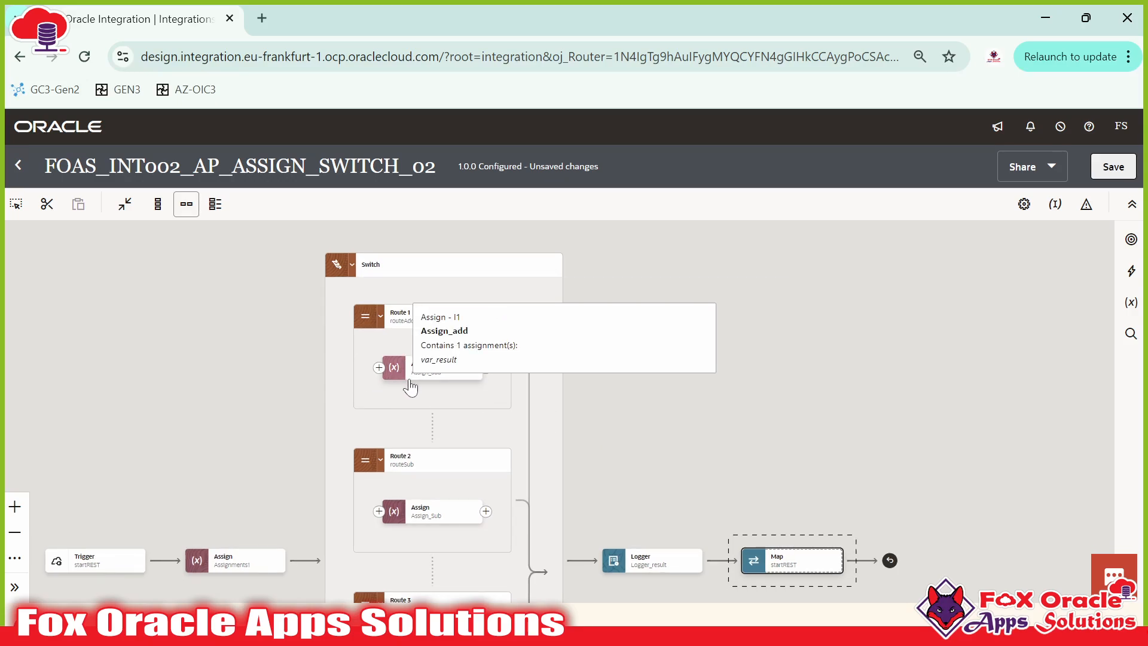
left_click(487, 368)
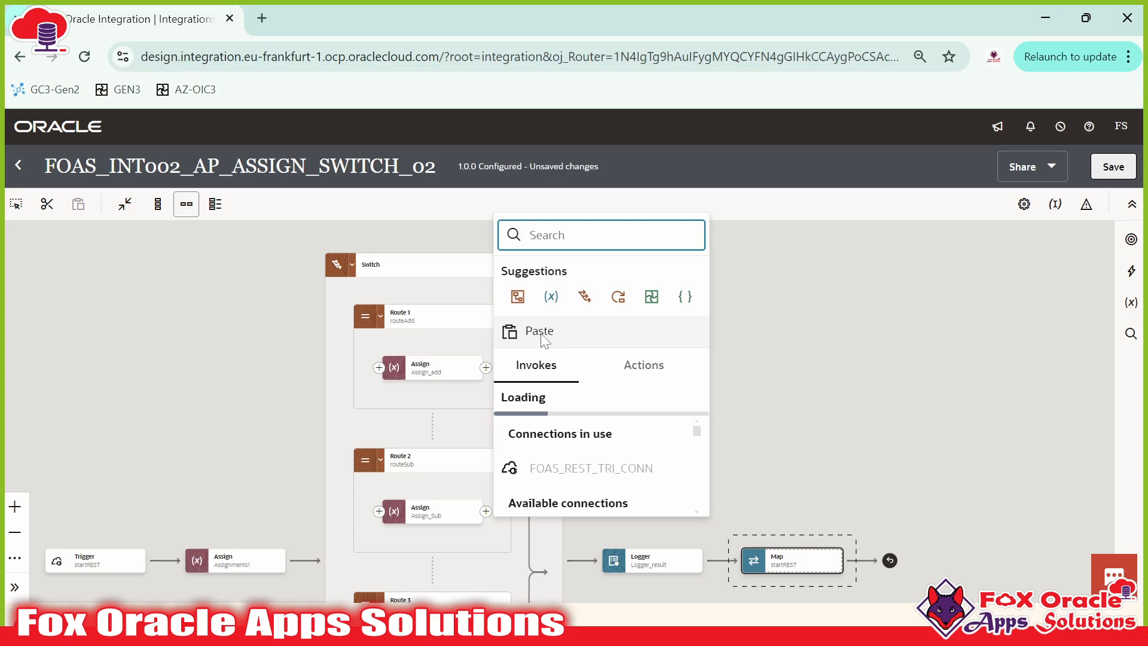
left_click(541, 333)
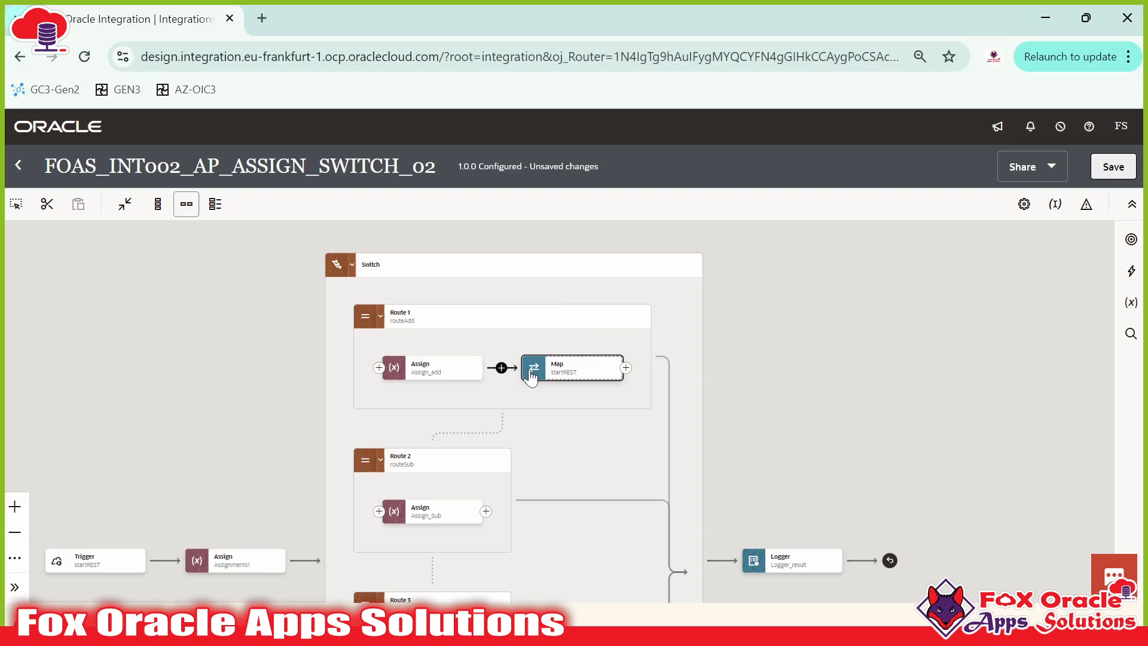
left_click(556, 376)
Step: Delete the Logger_result step and save the integration
left_click_drag(642, 389, 504, 289)
left_click(673, 462)
left_click(698, 466)
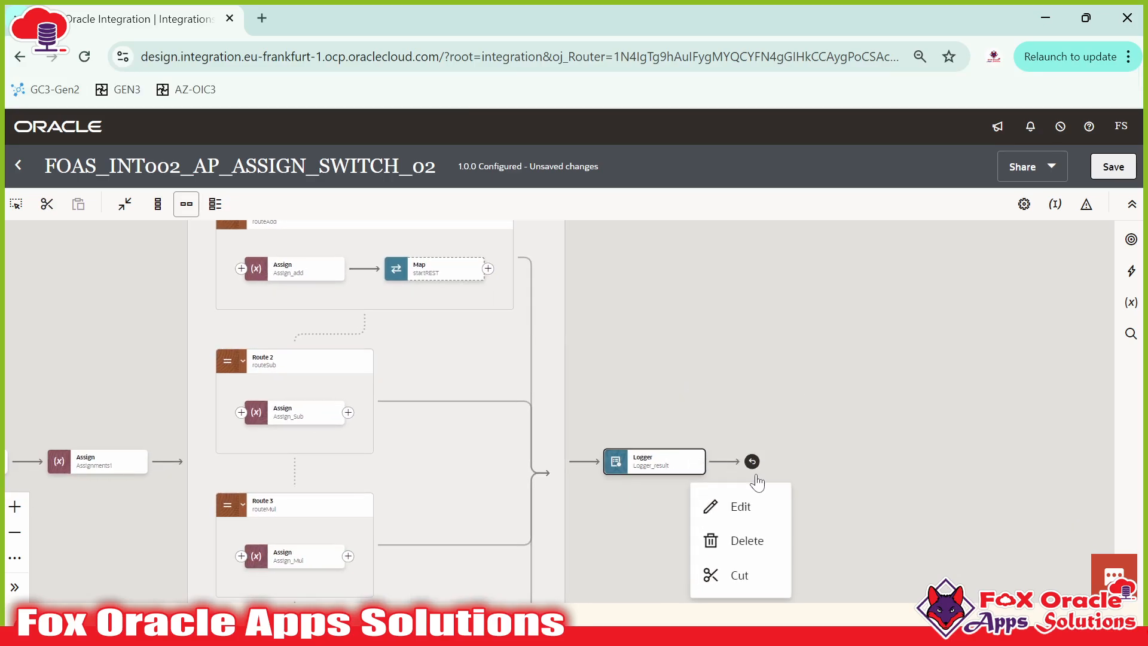
left_click(745, 541)
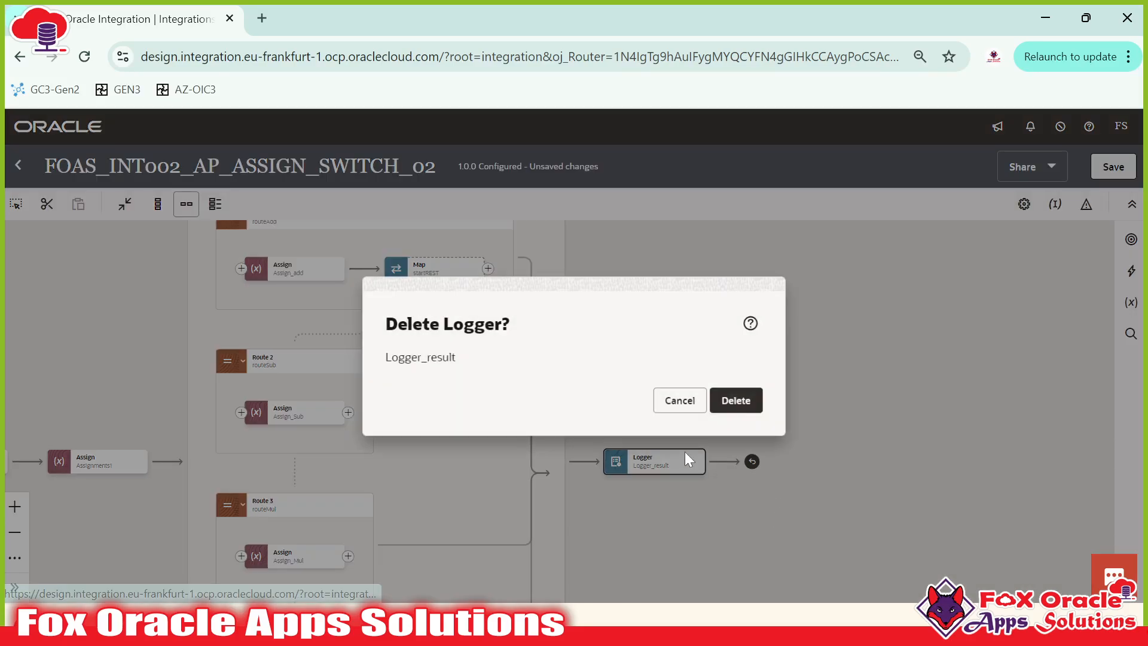
left_click(725, 408)
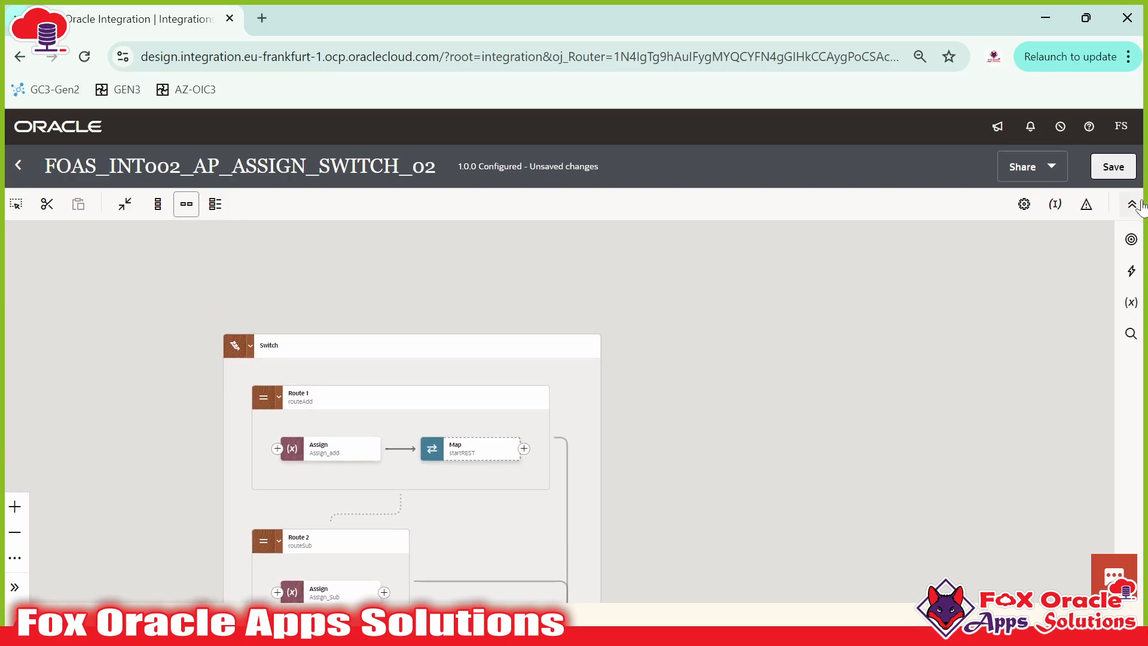
left_click(1125, 169)
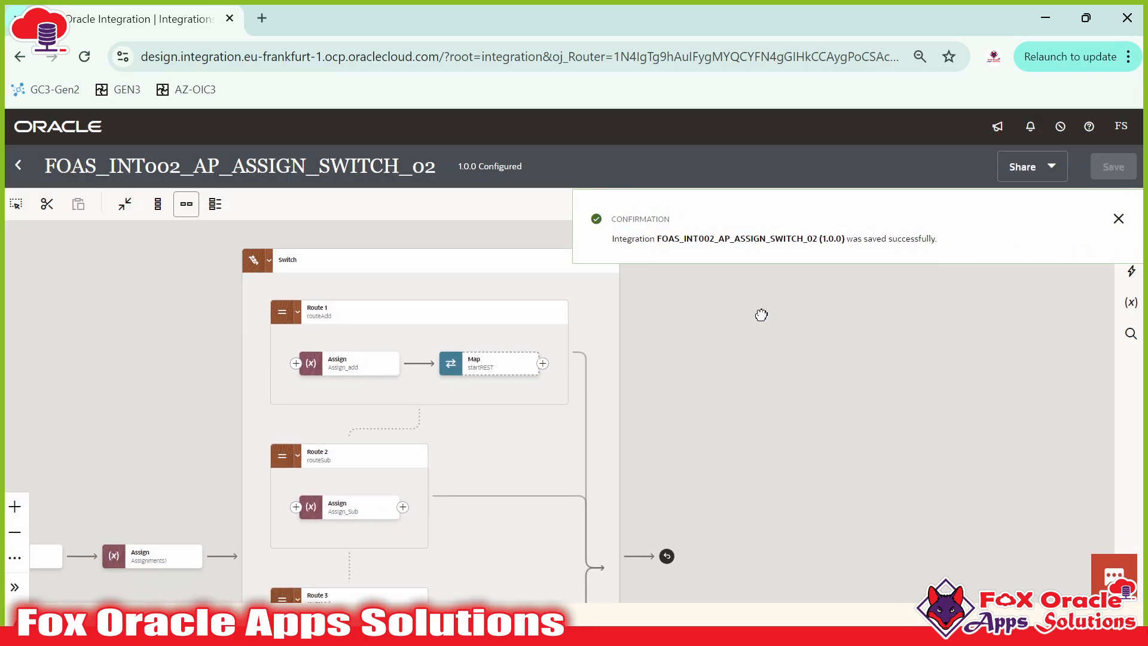
Step: Dismiss the save notice and check Route 1's routeAdd condition for ADD
left_click(1121, 220)
left_click_drag(693, 324, 726, 326)
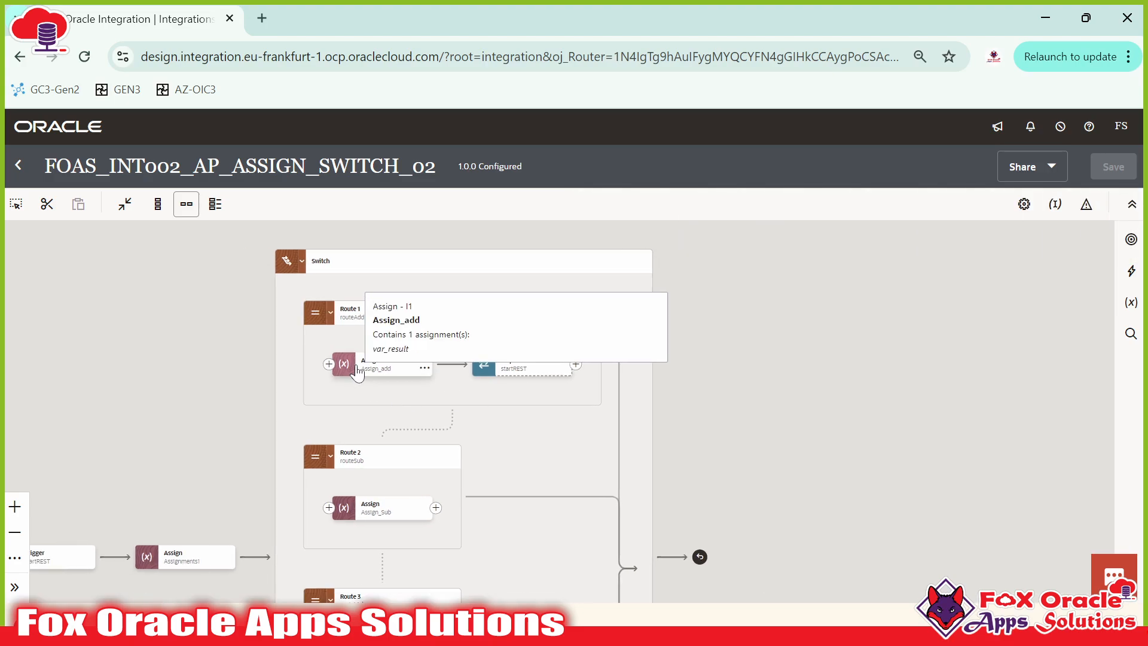
left_click(355, 322)
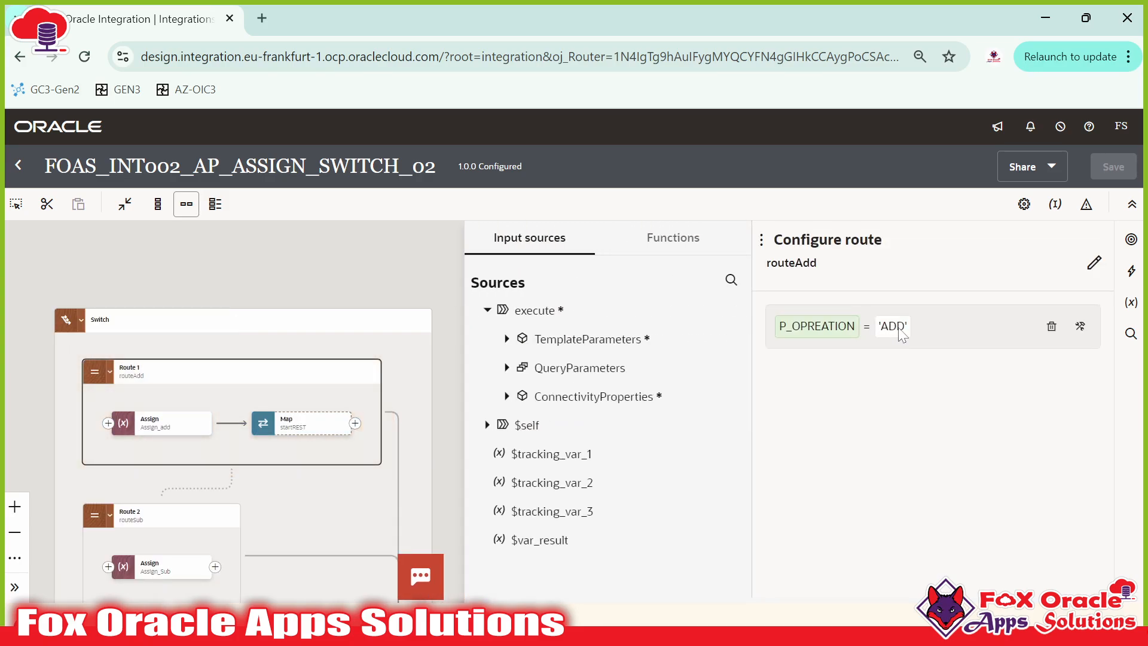
left_click(302, 250)
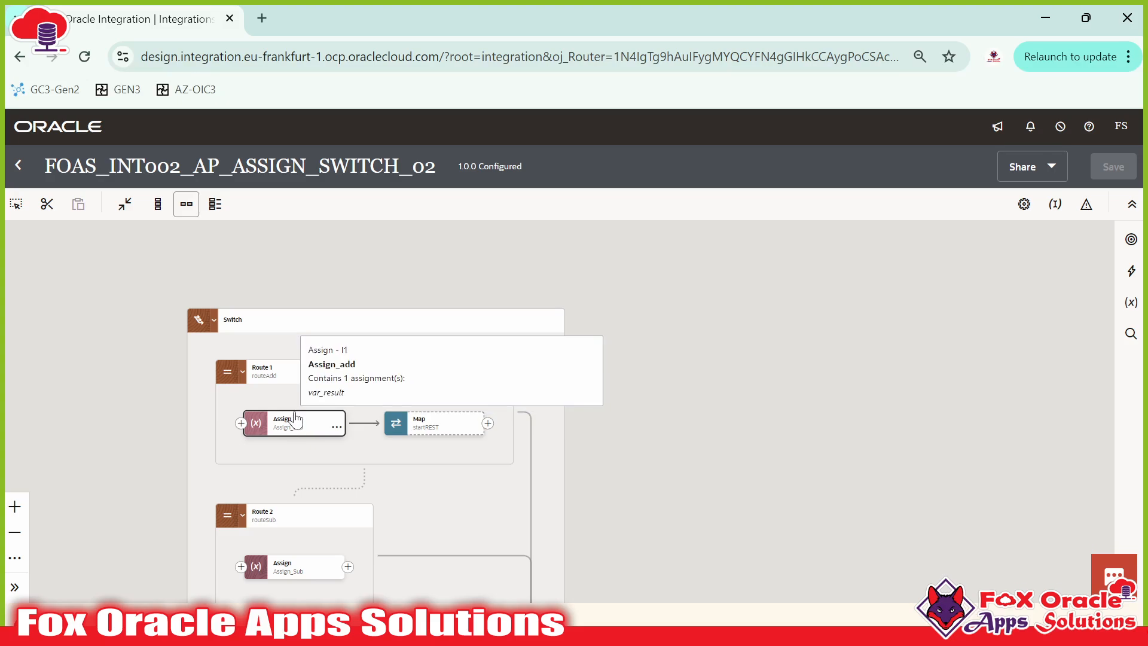
left_click_drag(349, 406, 360, 371)
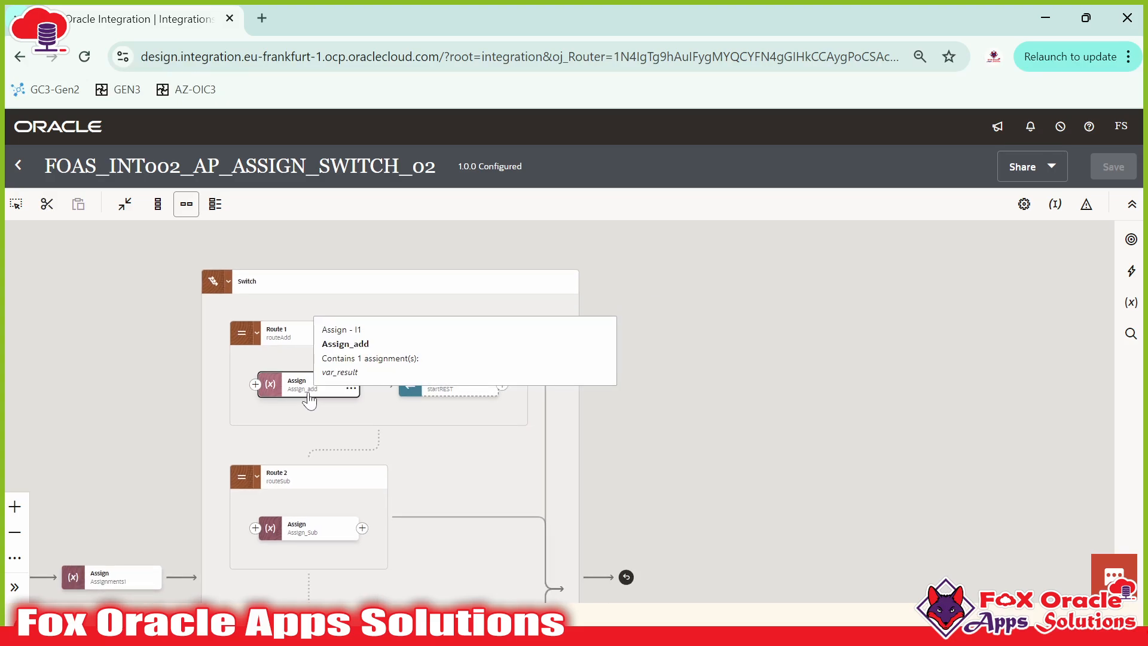
Step: Map var_result to Response Wrapper Result in Route 1's startREST Map and validate it
left_click(442, 393)
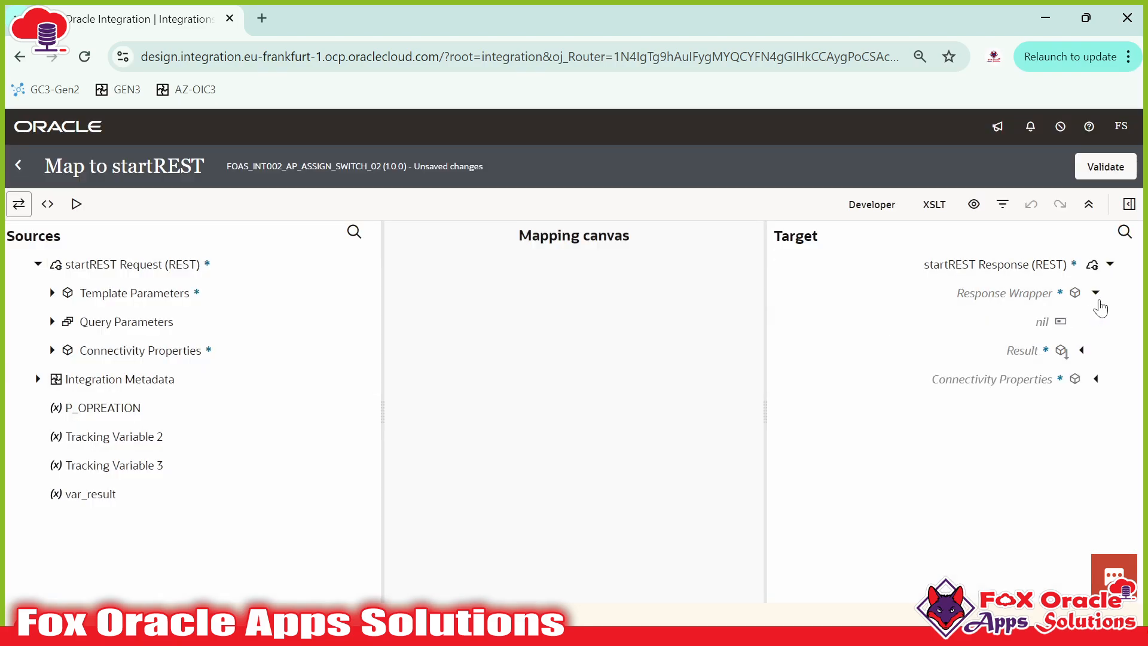
left_click_drag(92, 495, 1005, 361)
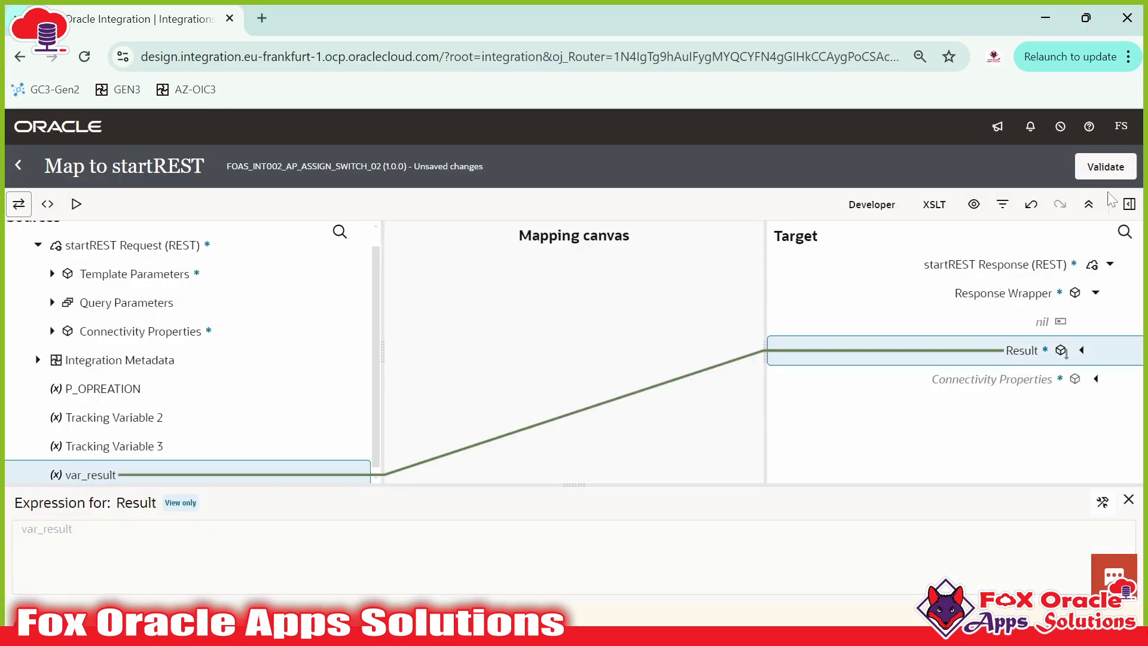
left_click(1106, 170)
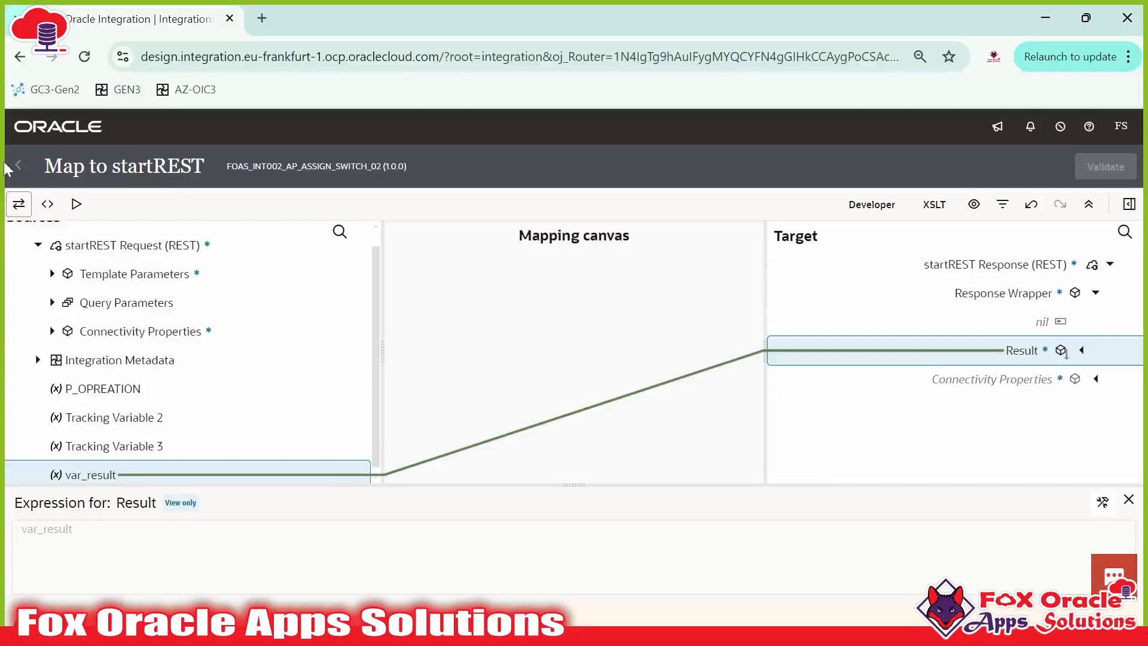
left_click(18, 165)
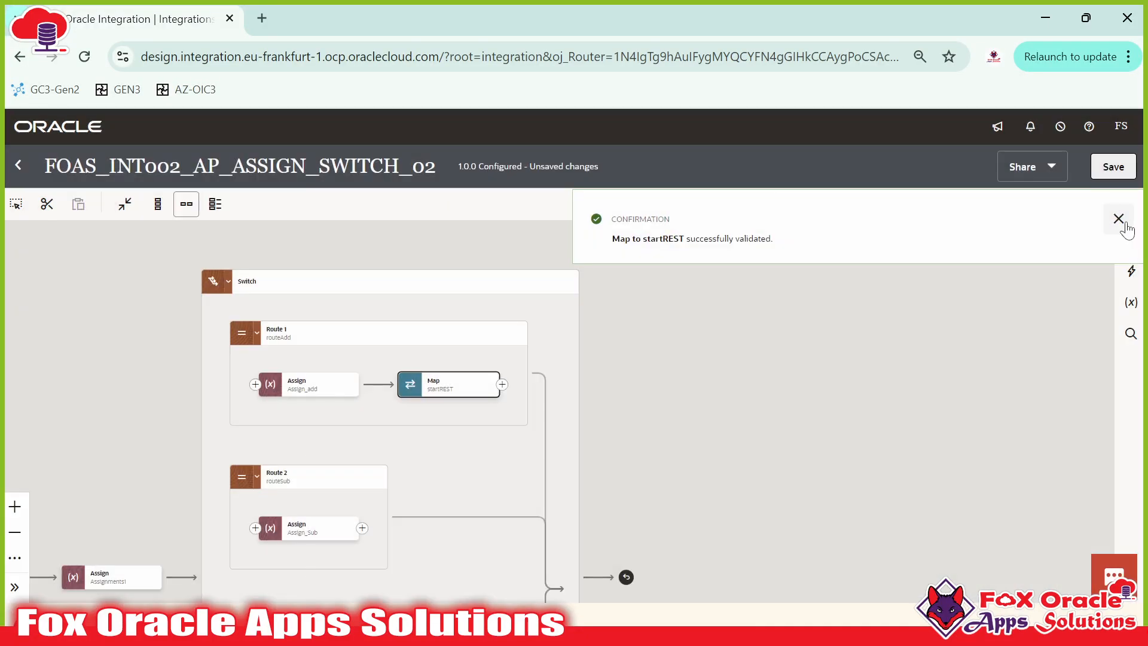
Step: Save FOAS_INT002_AP_ASSIGN_SWITCH_02 (1.0.0) and go back to the Integrations list
left_click(1118, 220)
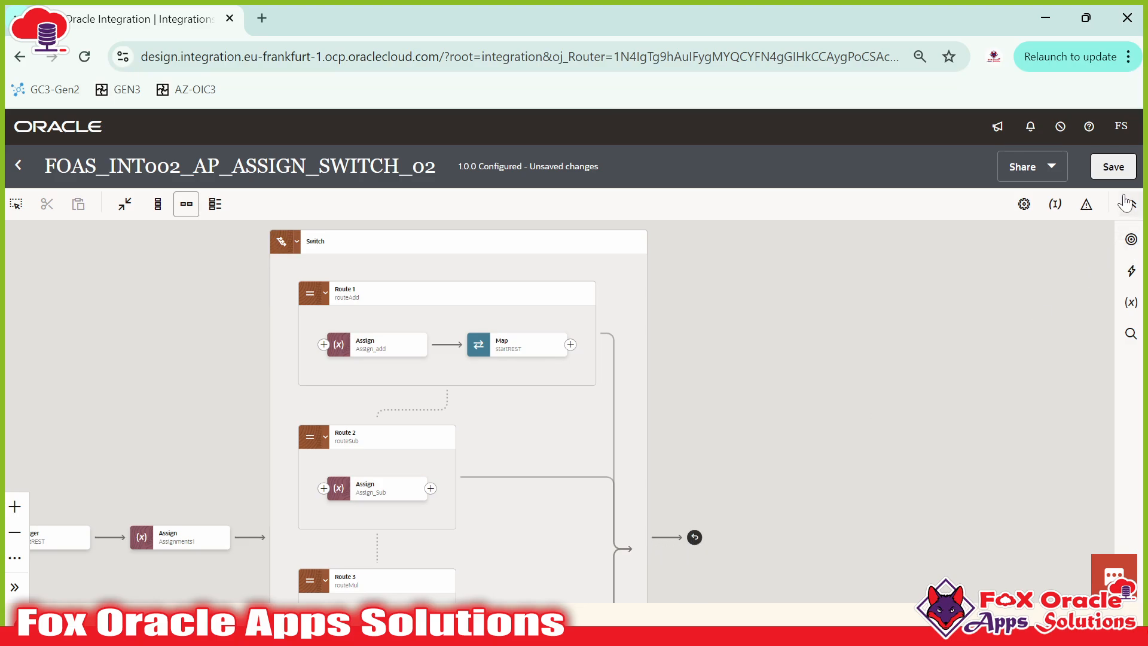
left_click(1128, 171)
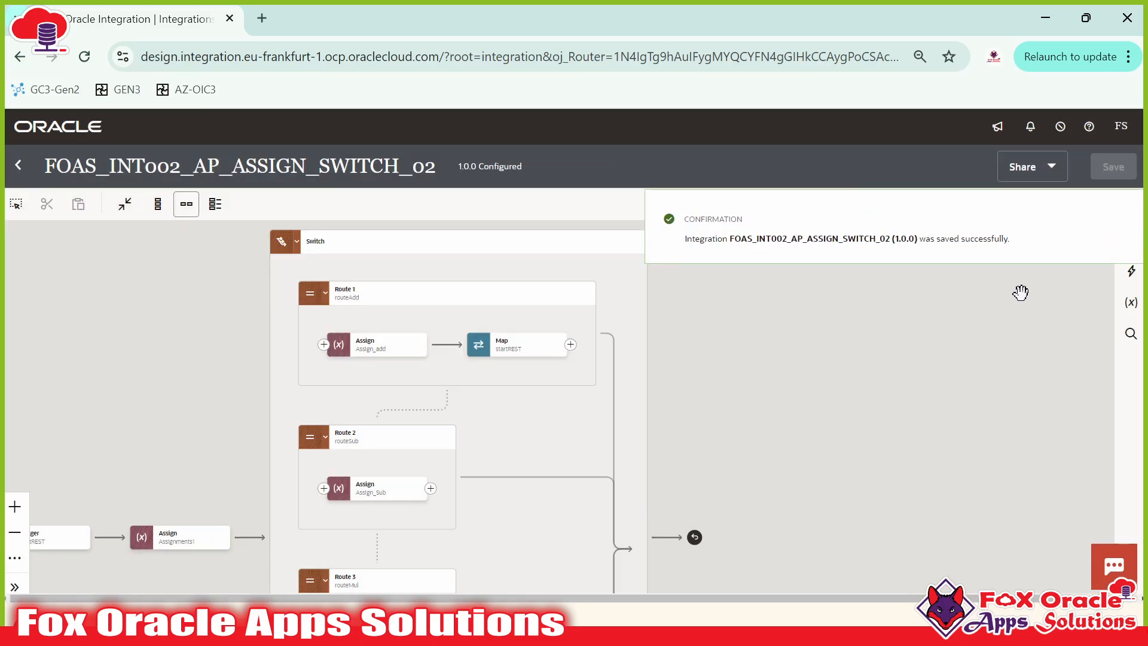
left_click(1119, 219)
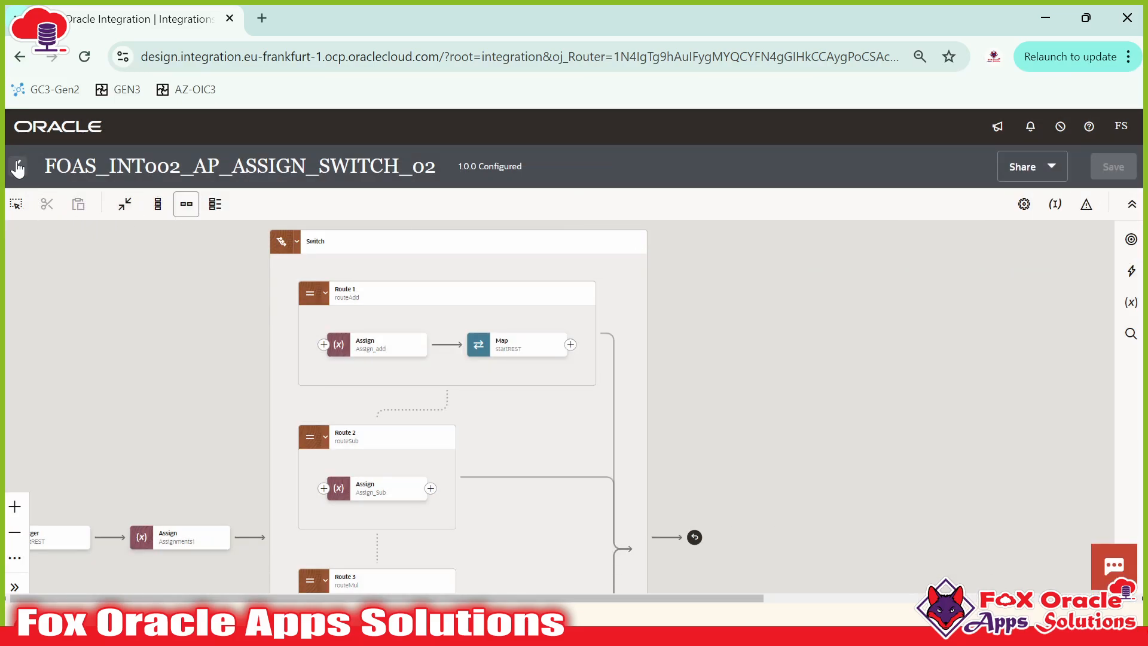
left_click(18, 165)
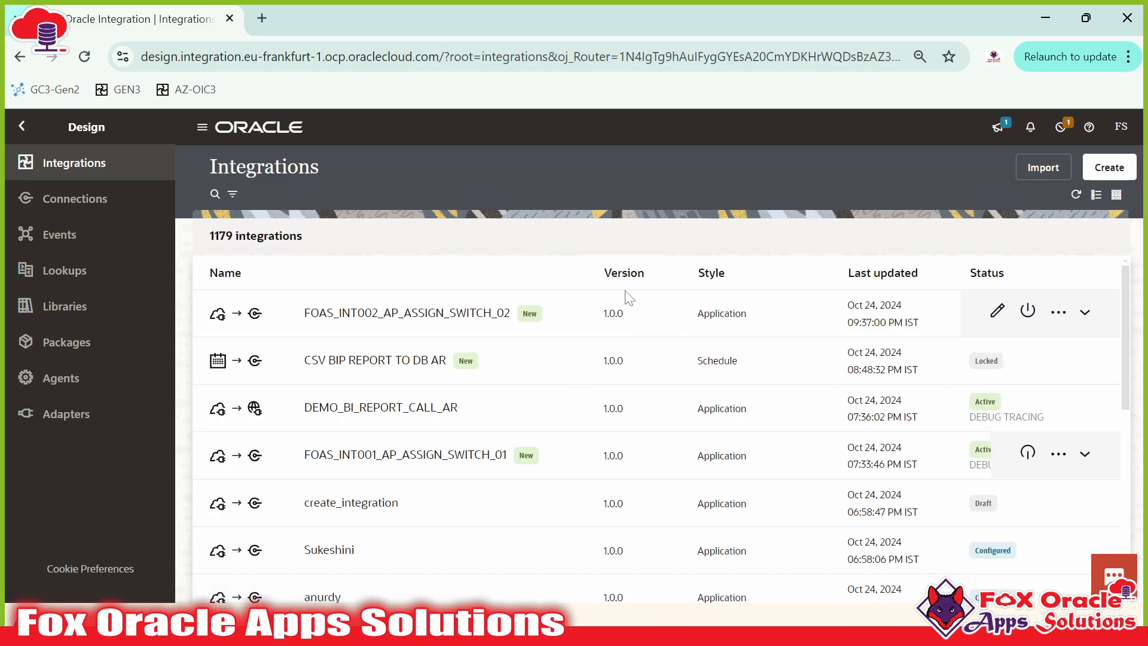
Step: Activate FOAS_INT002_AP_ASSIGN_SWITCH_02 and open its Run page from the row's actions
left_click(693, 325)
left_click(1095, 571)
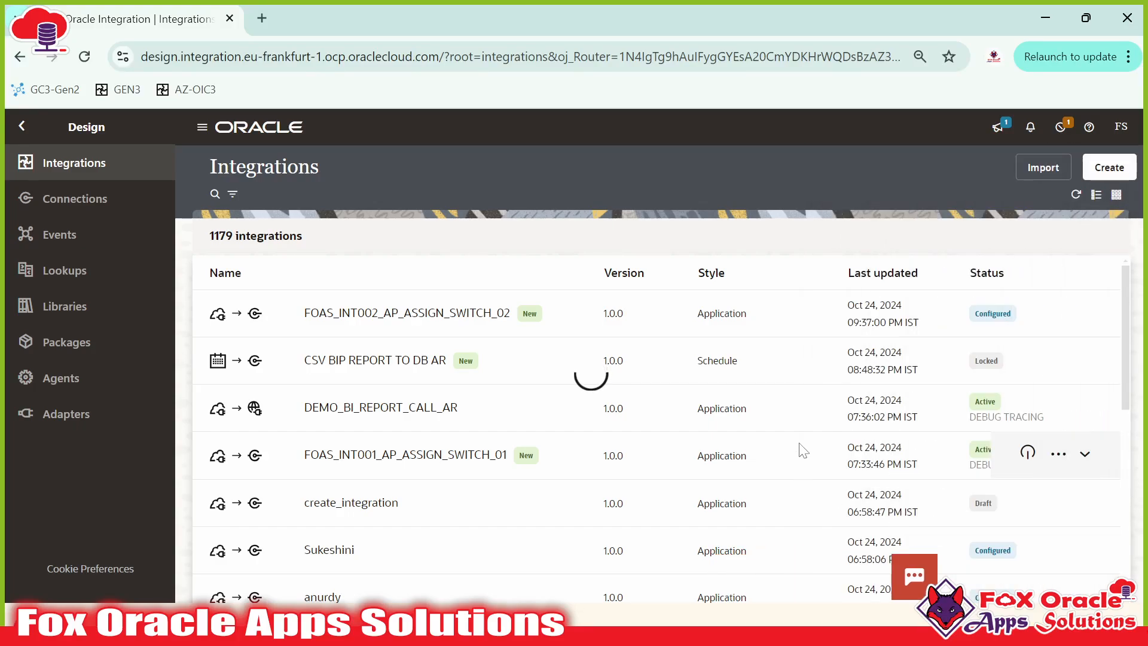
left_click(1076, 195)
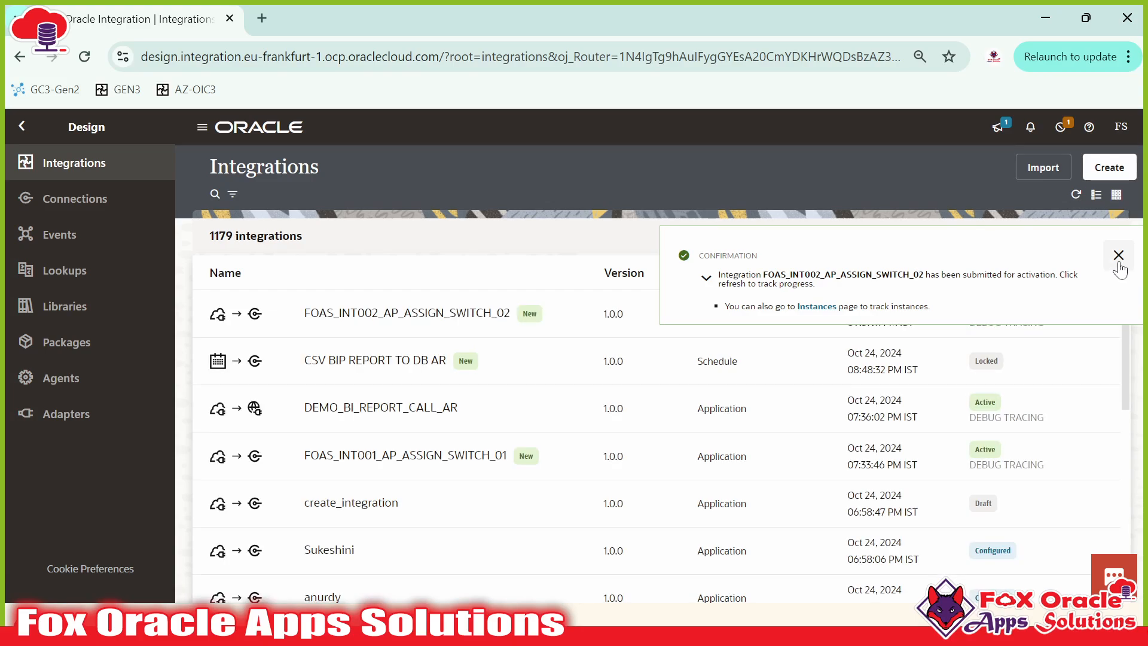
left_click(1120, 256)
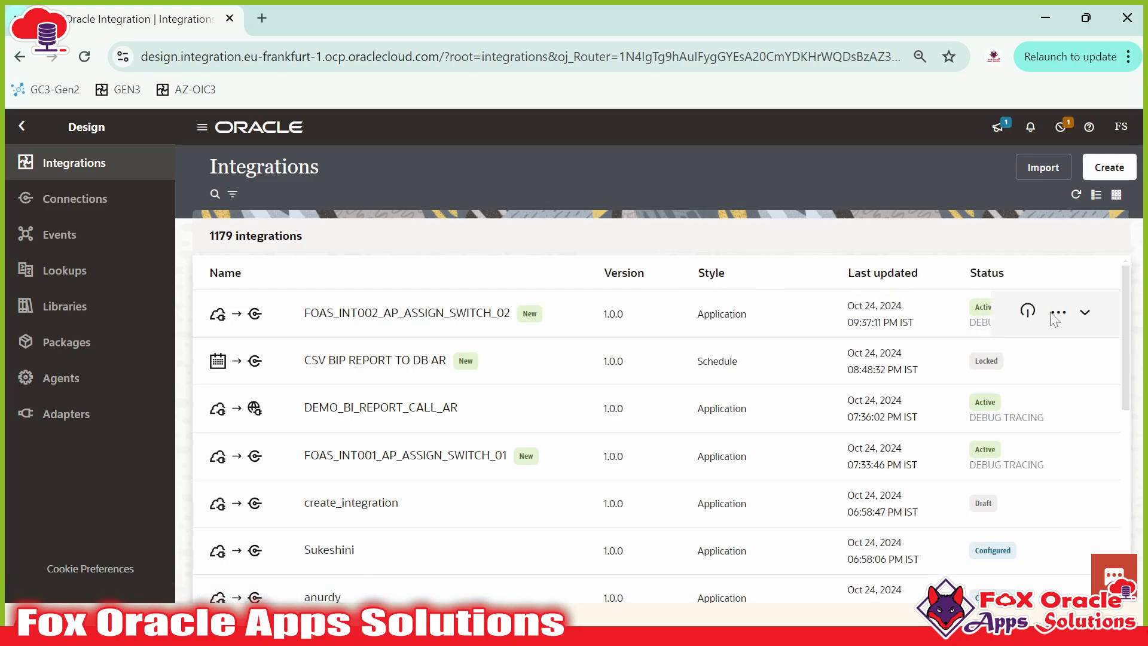
left_click(1054, 314)
left_click(952, 402)
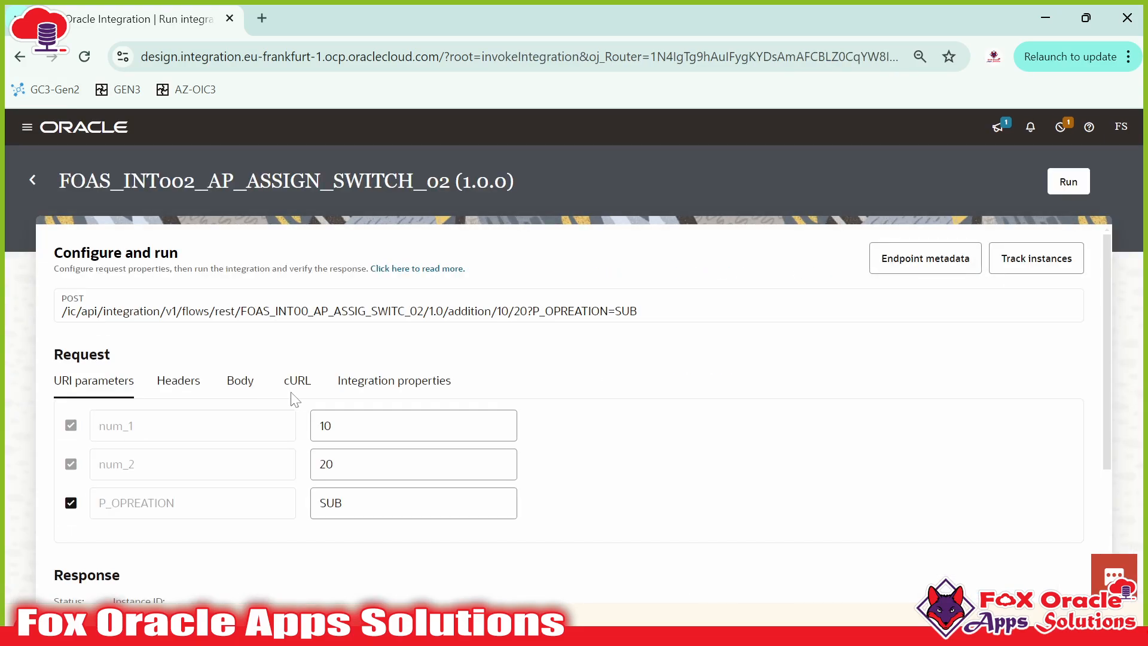
Step: Test-run the integration with P_OPREATION set to ADD, returning Result 30
scroll(287, 398, "down", 3)
scroll(399, 363, "up", 2)
double_click(330, 412)
type("ADD")
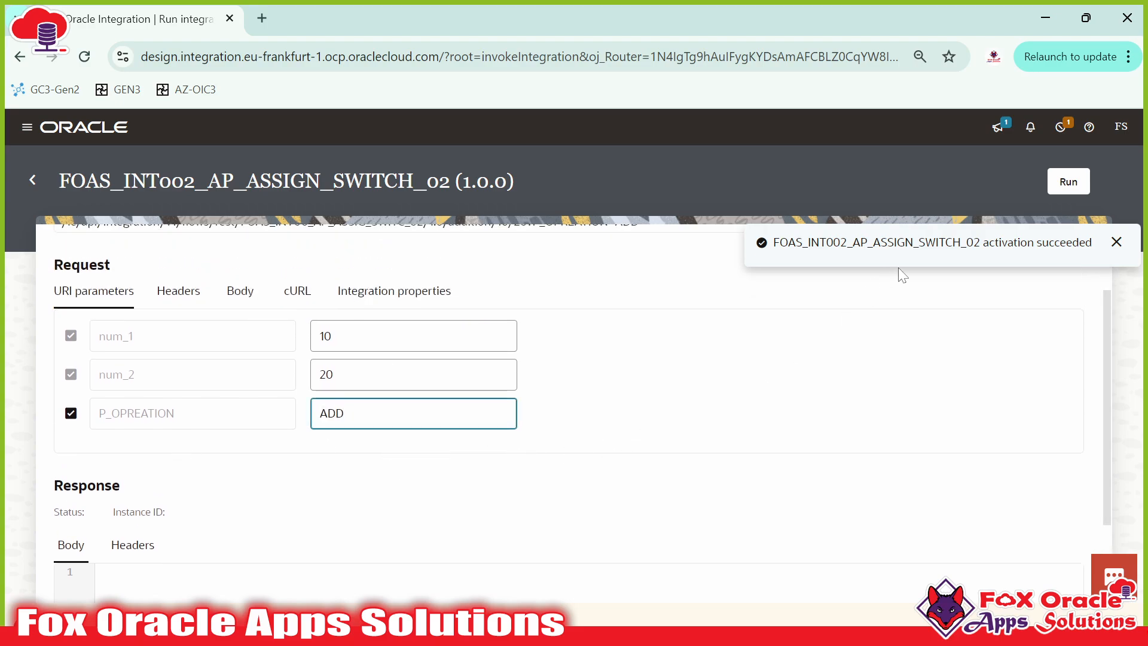
left_click(1064, 181)
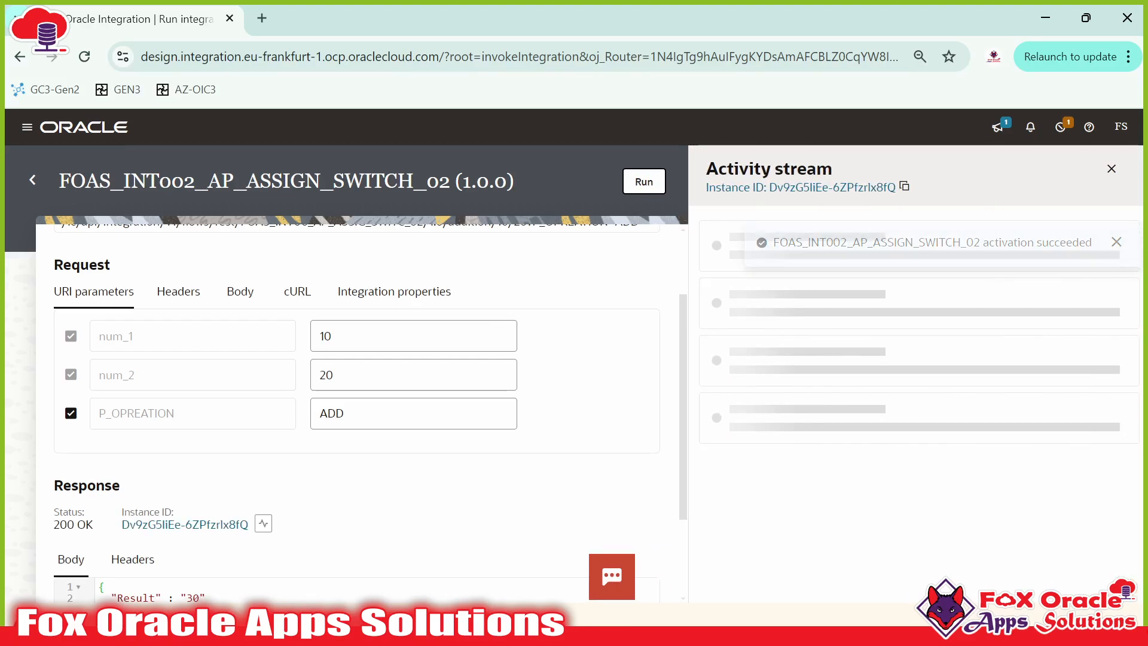
Step: Change P_OPREATION from ADD to SUB and run the test again
scroll(410, 453, "down", 2)
left_click_drag(207, 473, 99, 463)
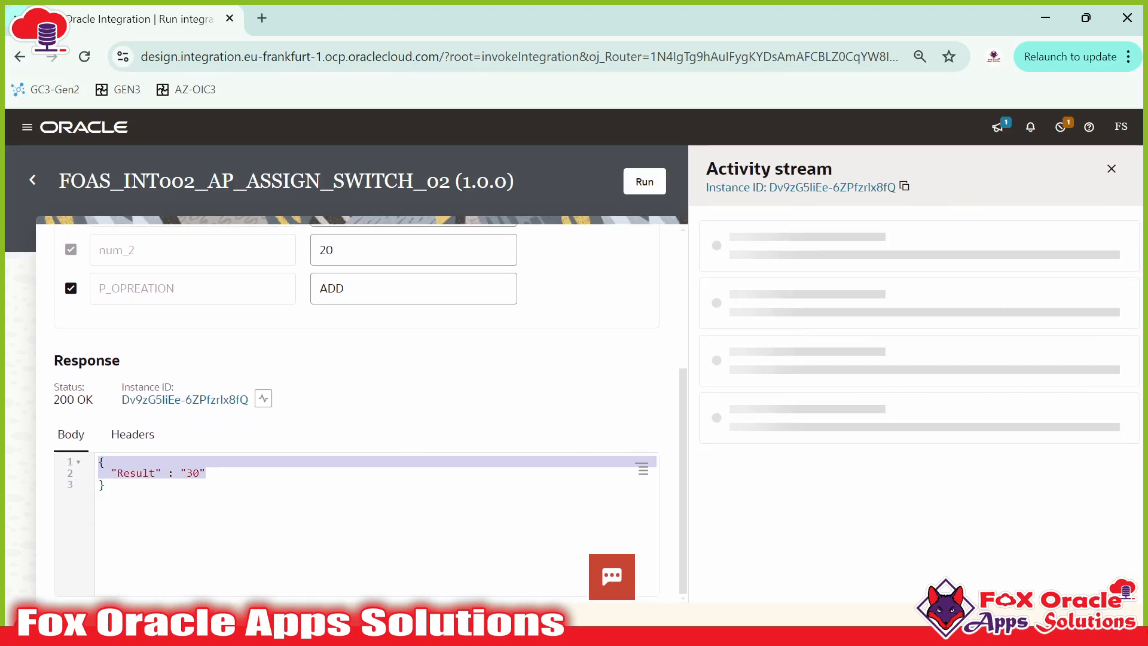
scroll(345, 414, "up", 1)
double_click(332, 378)
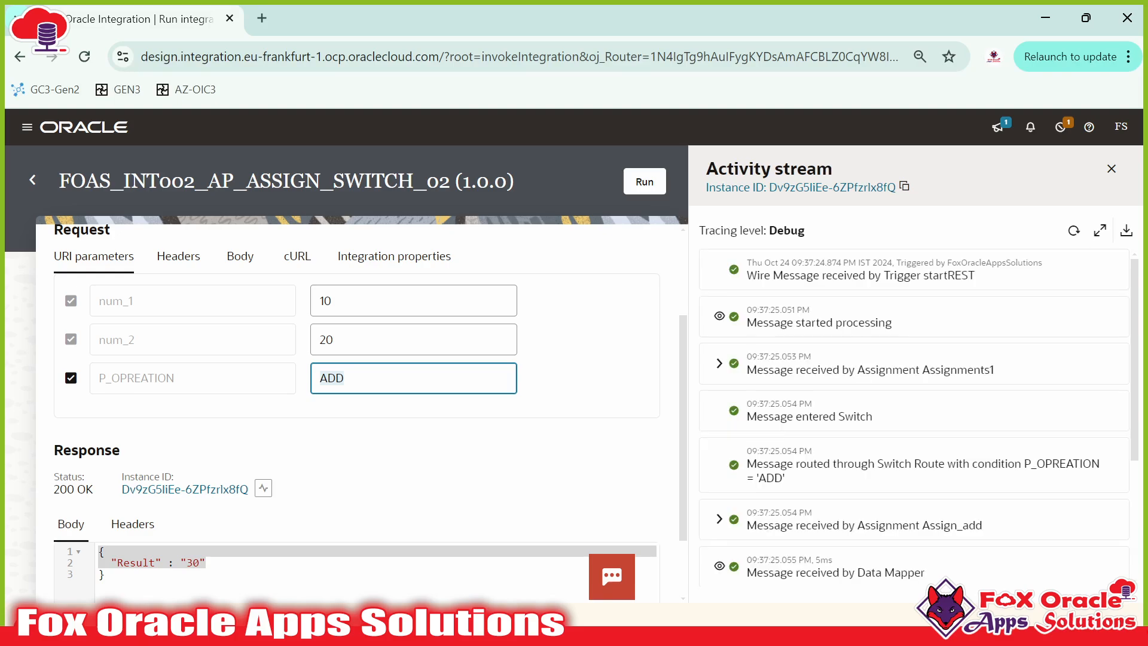
type("SUB")
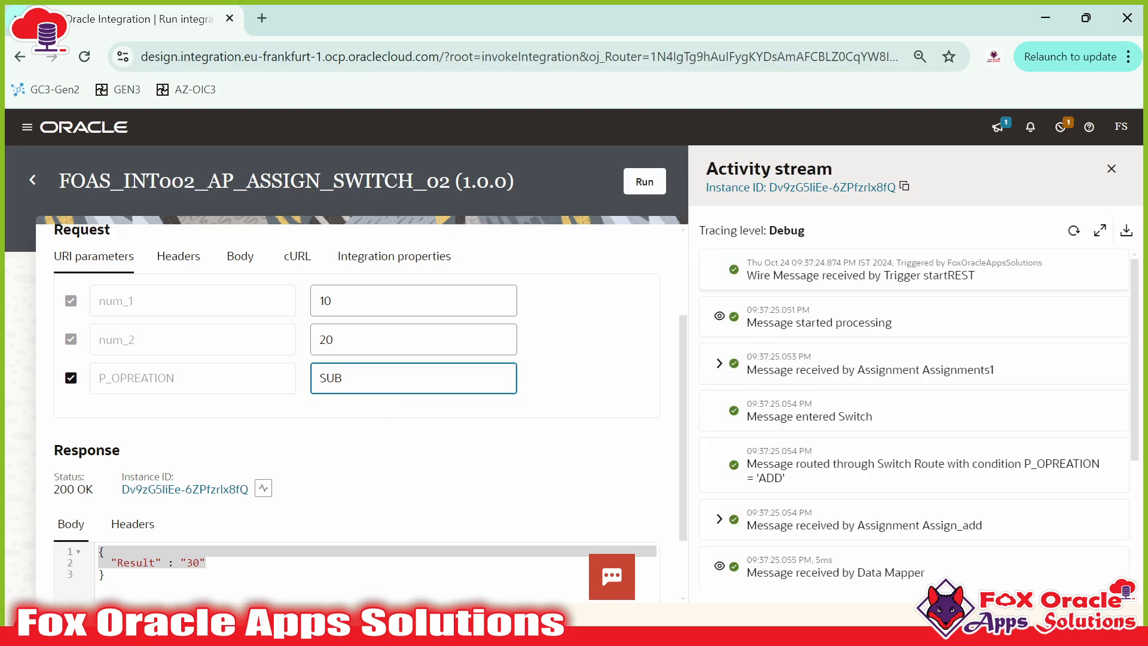
left_click(662, 196)
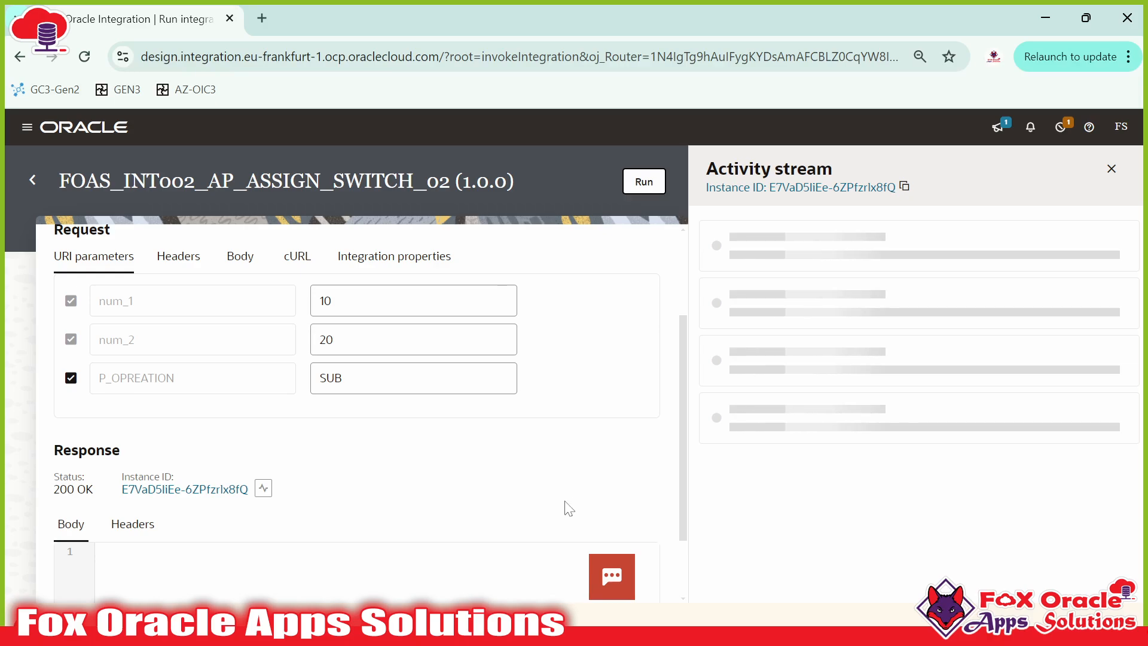
Step: Refresh the activity stream to see the SUB run's trace entries
scroll(257, 513, "down", 1)
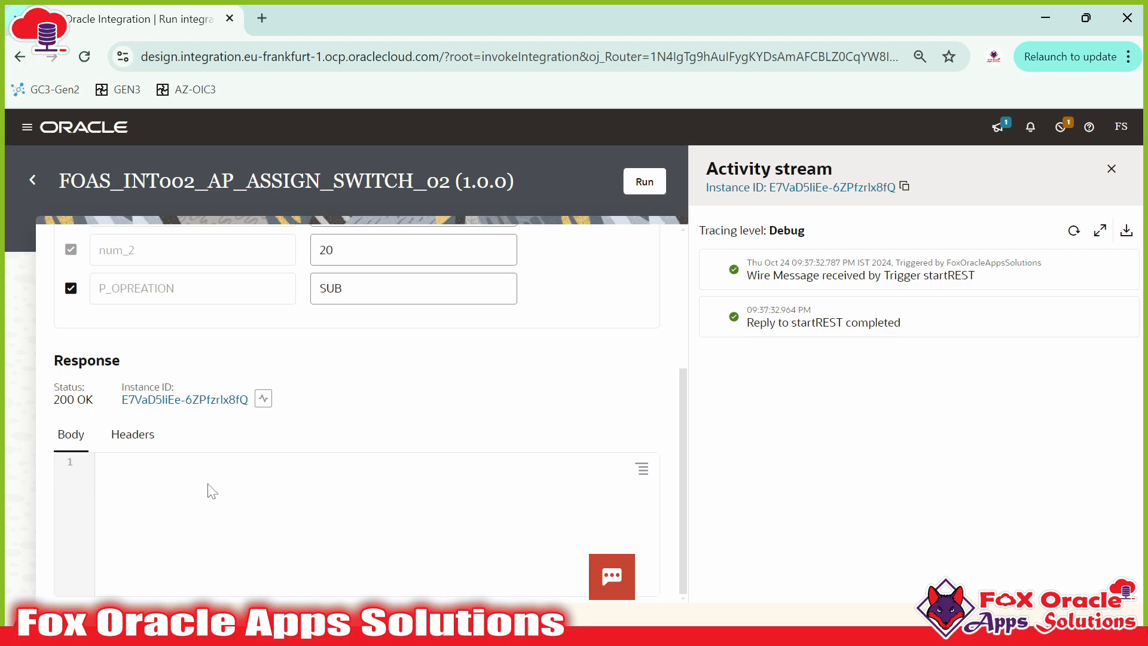
left_click(1074, 231)
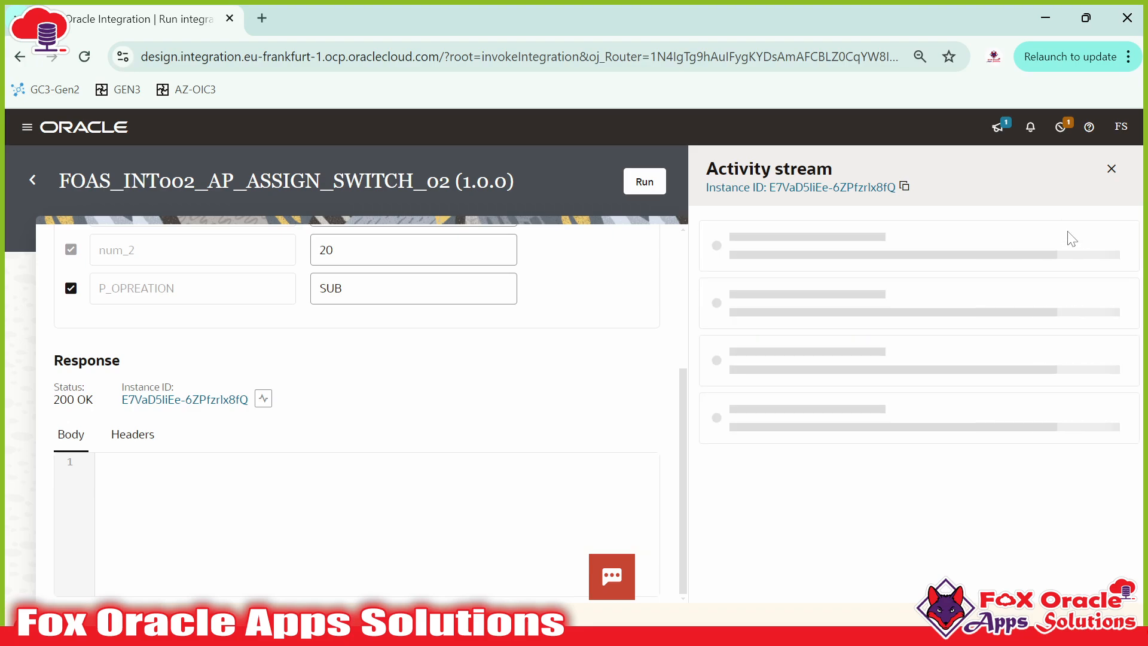
left_click(1074, 231)
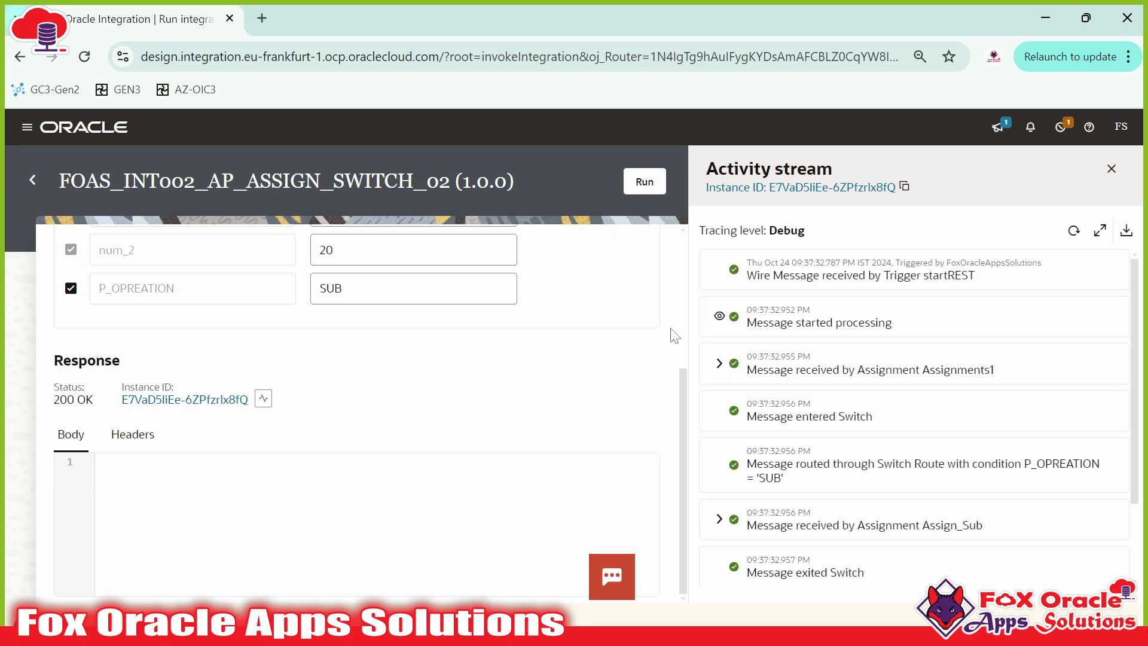
left_click(1074, 231)
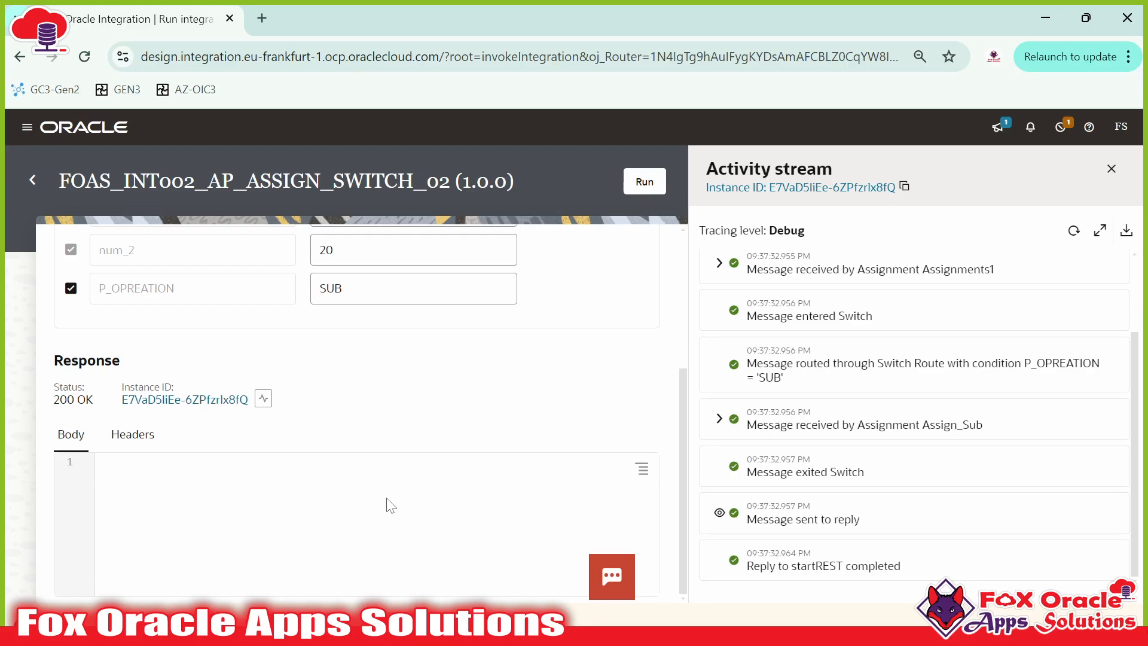
Step: Return to the Integrations list from the test page
scroll(390, 505, "up", 3)
left_click_drag(354, 469, 269, 473)
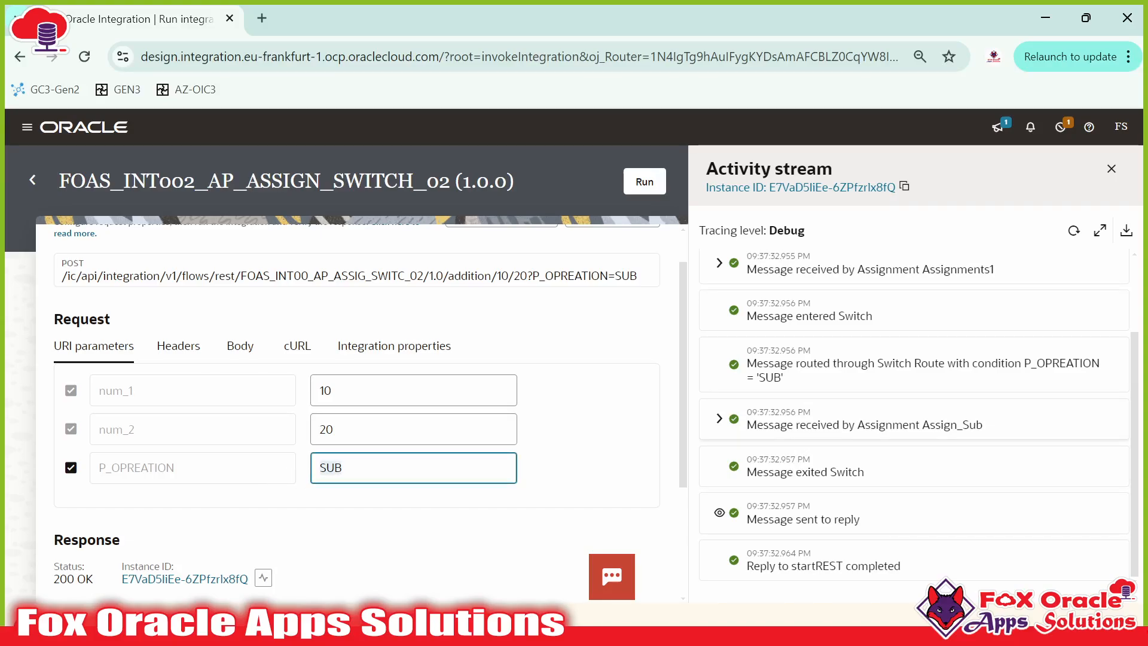
left_click(33, 180)
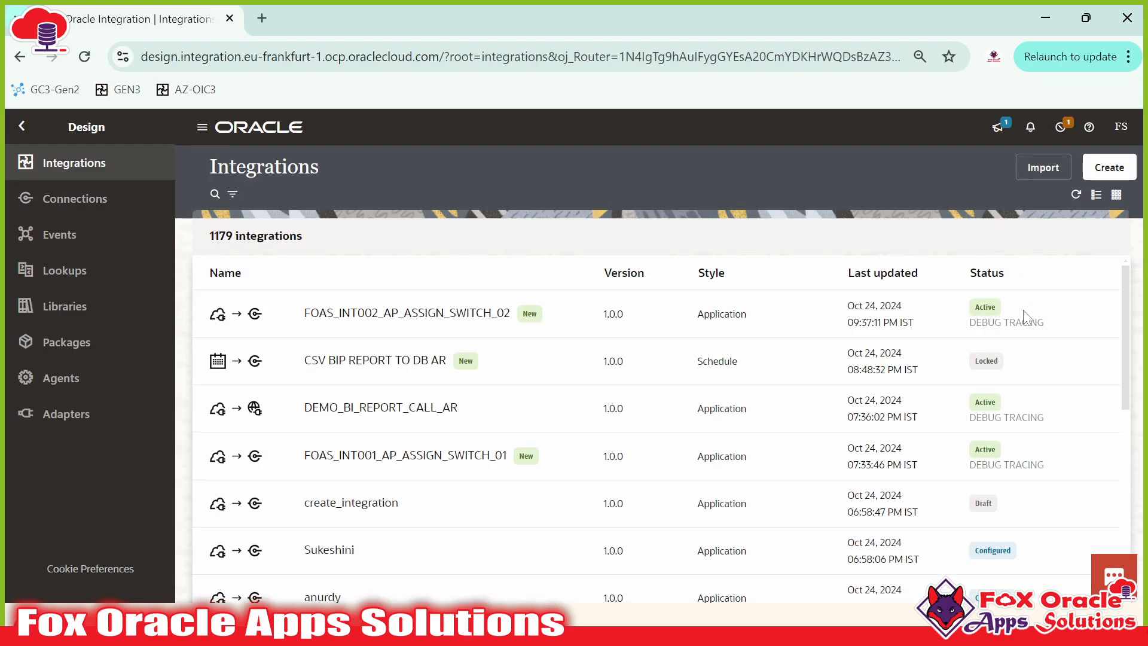
Step: Deactivate FOAS_INT002_AP_ASSIGN_SWITCH_02 and refresh the list to confirm its status
left_click(1028, 312)
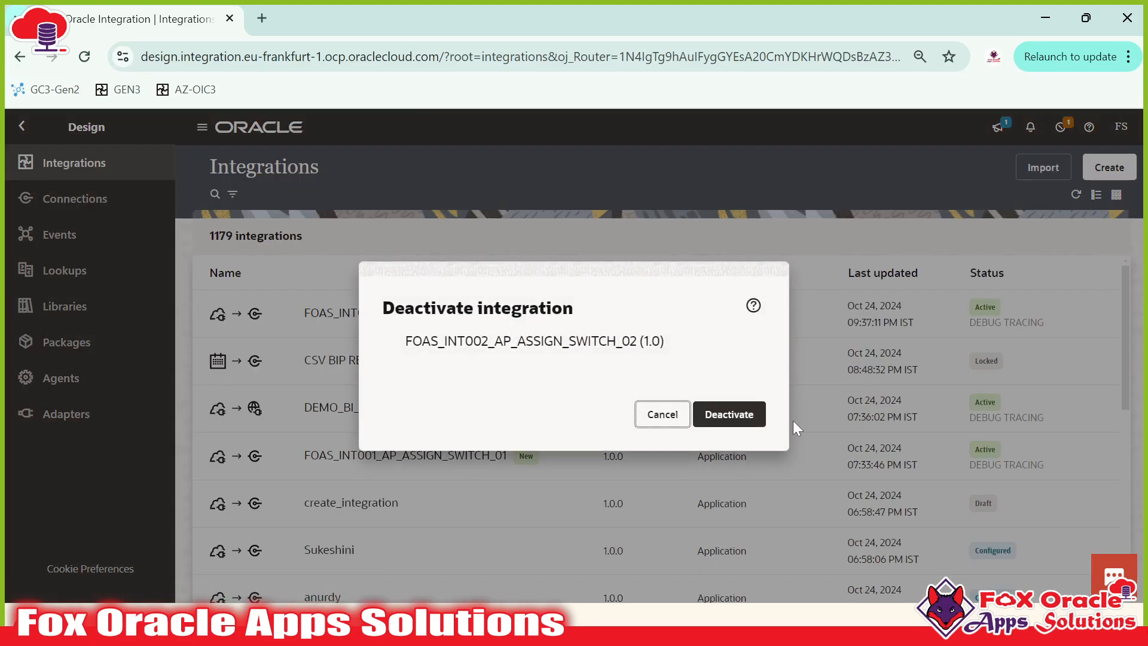
left_click(755, 422)
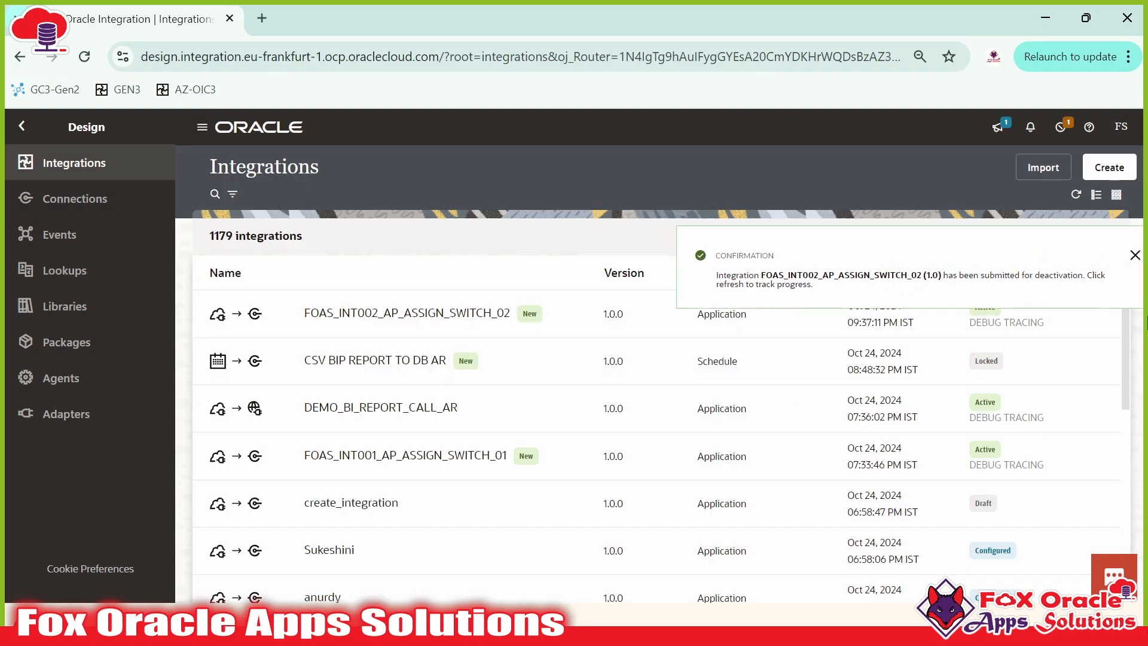
left_click(1075, 195)
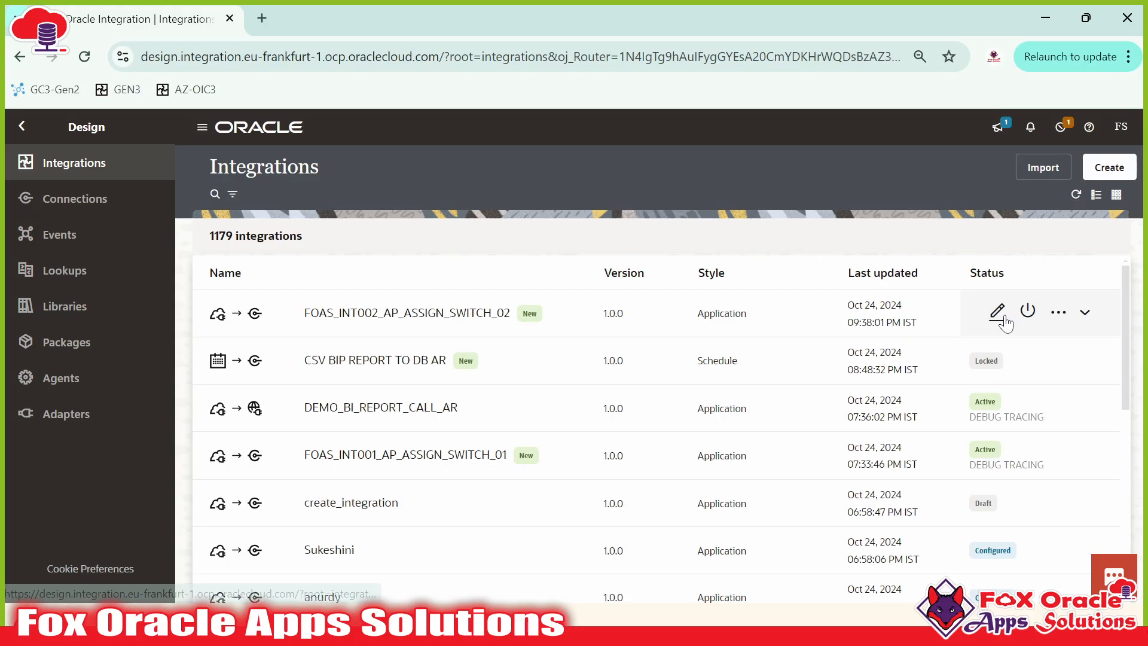
Step: Open the integration in the flow editor and pan to show Route 1 above Route 2
left_click(996, 312)
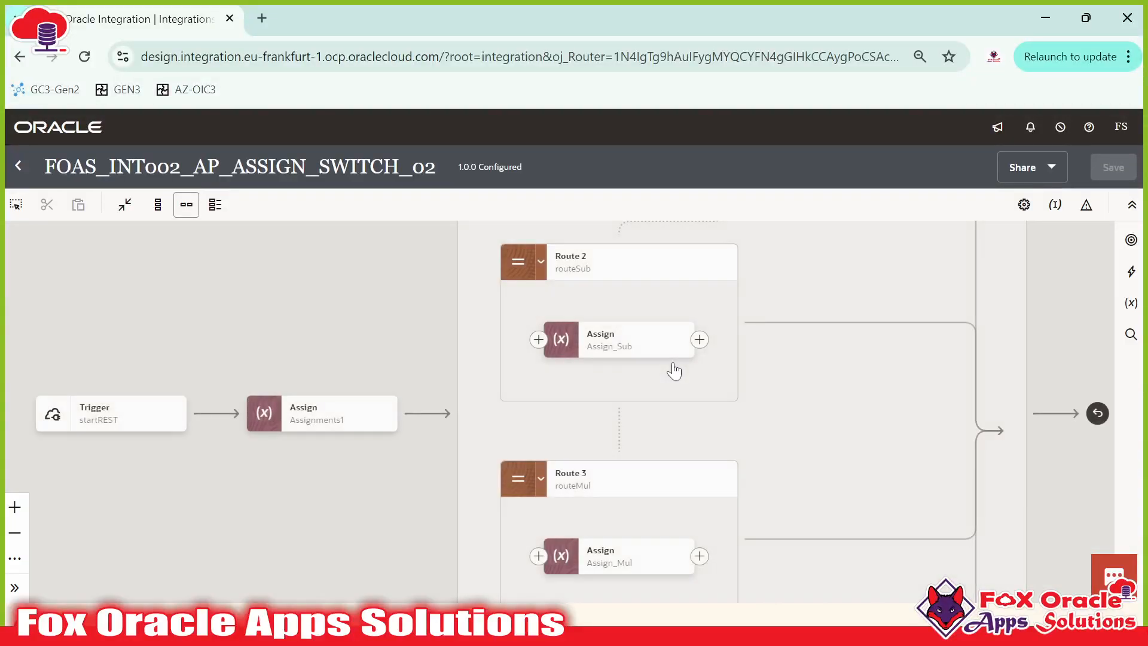
left_click_drag(681, 375, 597, 501)
scroll(687, 461, "up", 3)
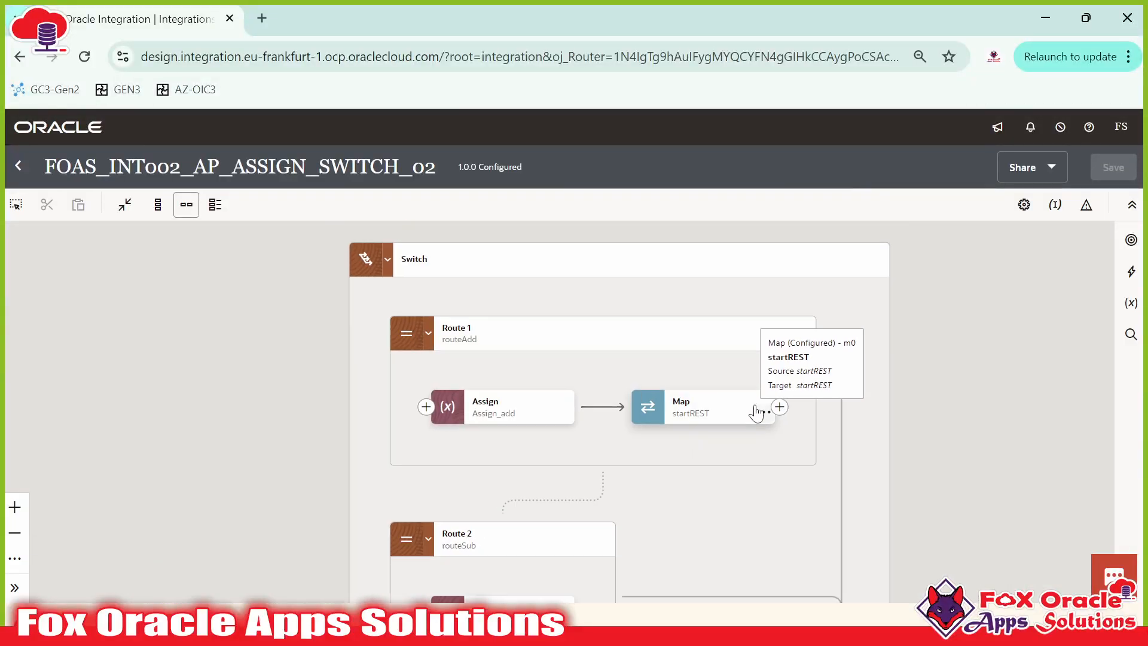
scroll(694, 392, "down", 4)
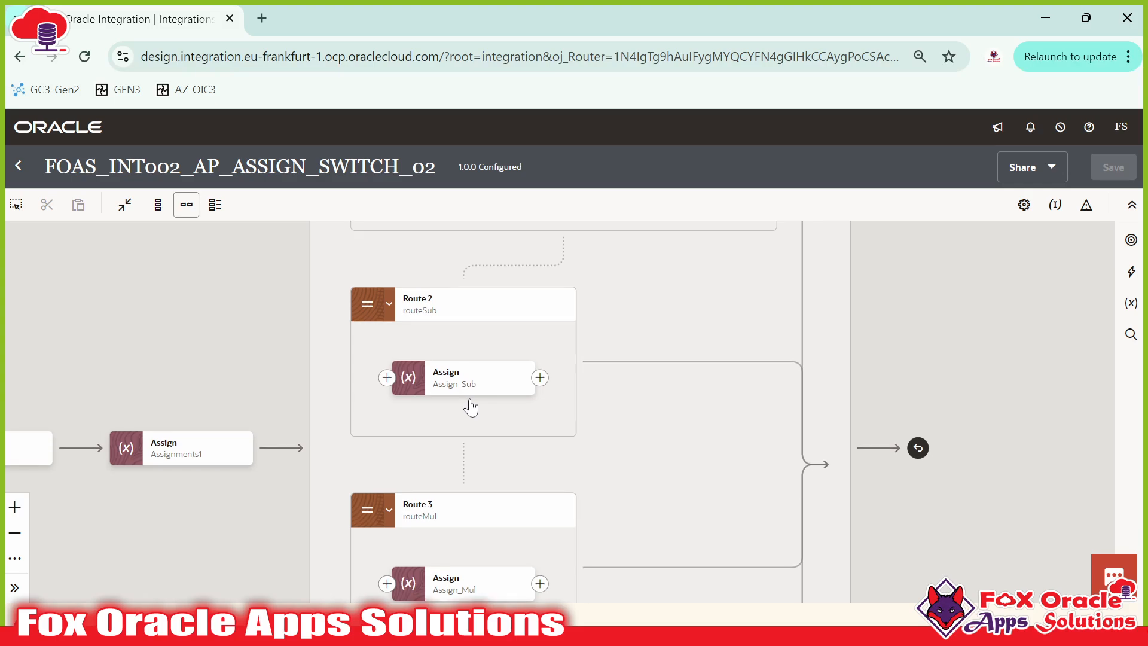
scroll(549, 477, "up", 3)
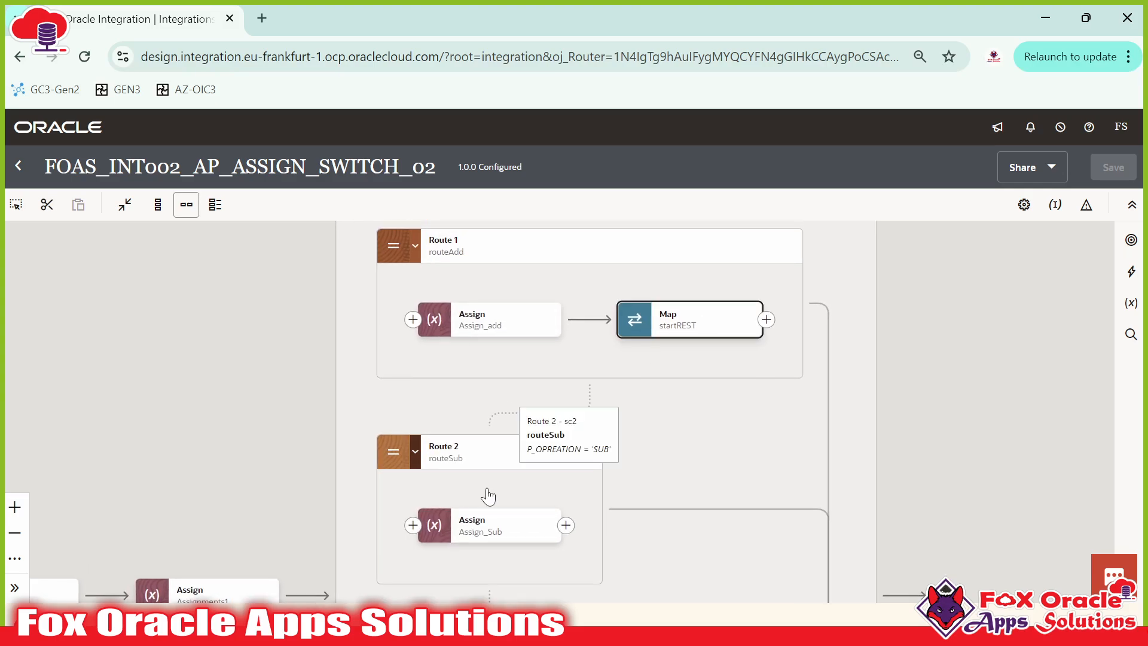
left_click_drag(424, 451, 404, 442)
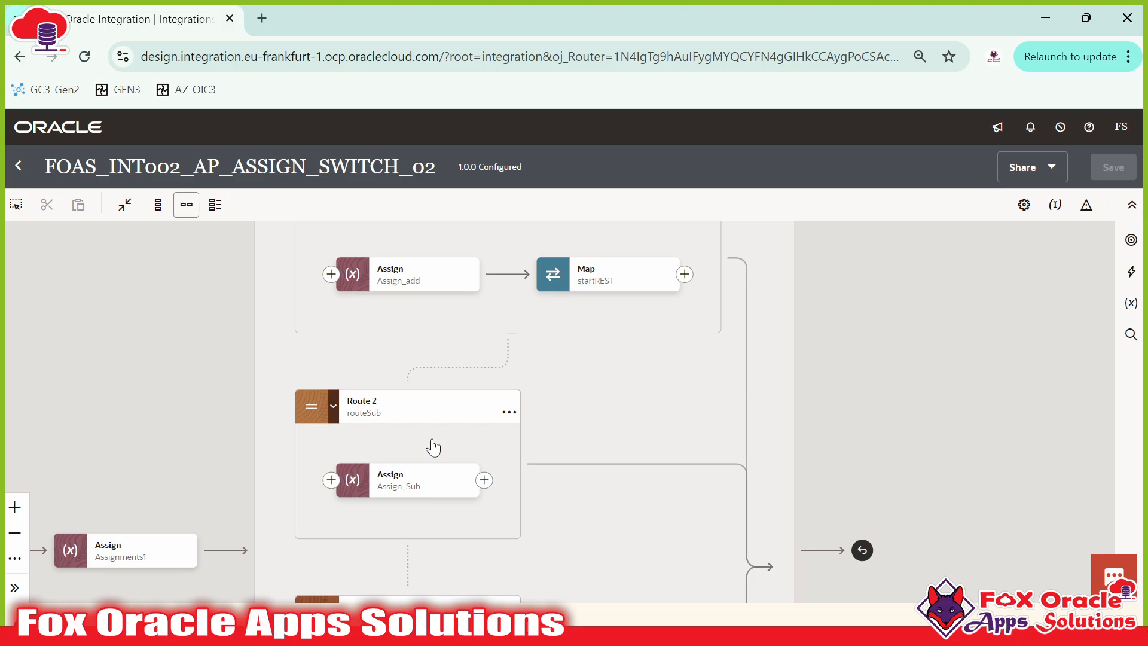
left_click_drag(616, 389, 582, 449)
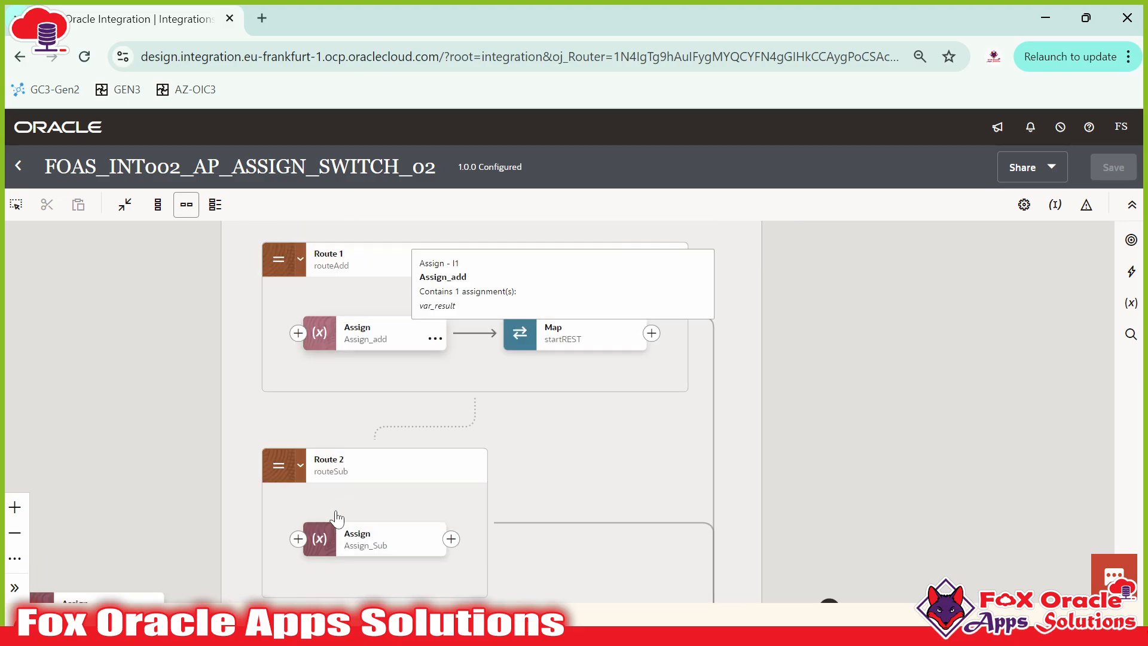
Step: Select Route 2's Assign_Sub step and bring Route 2 fully into view
left_click(529, 348)
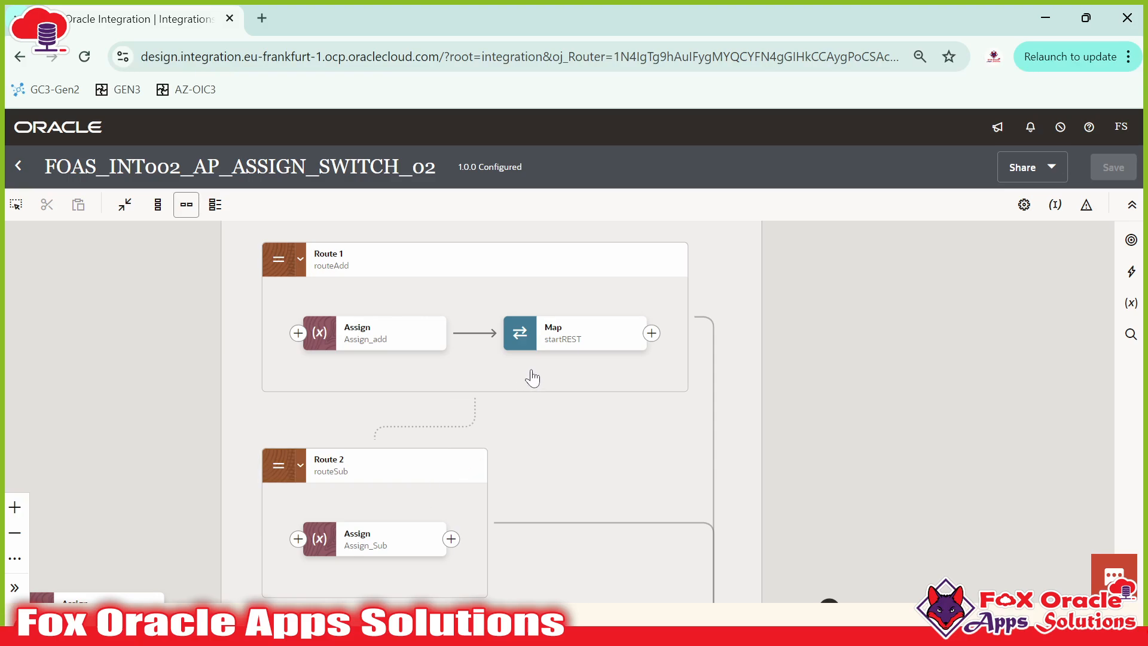
left_click(394, 544)
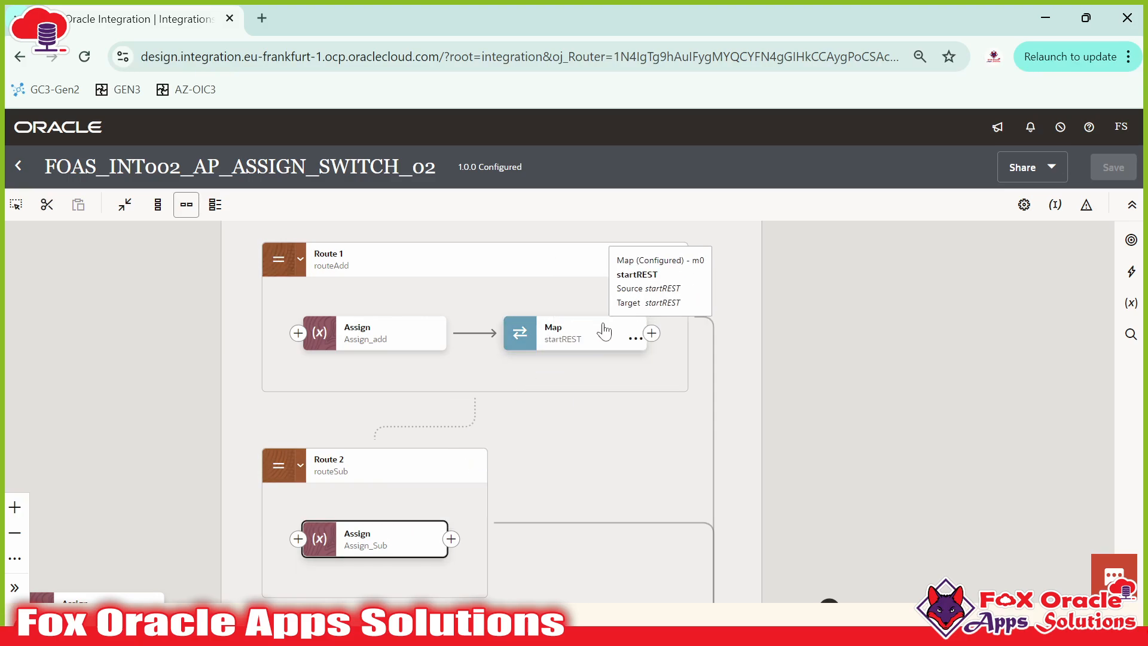
left_click_drag(410, 513, 422, 450)
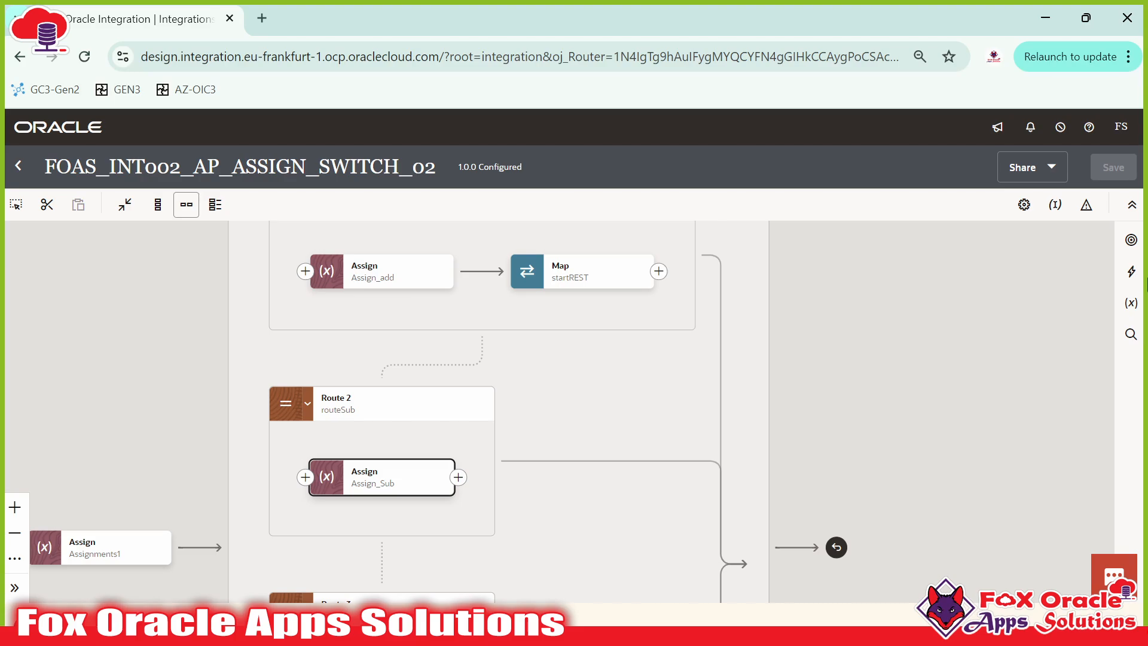
left_click(1128, 275)
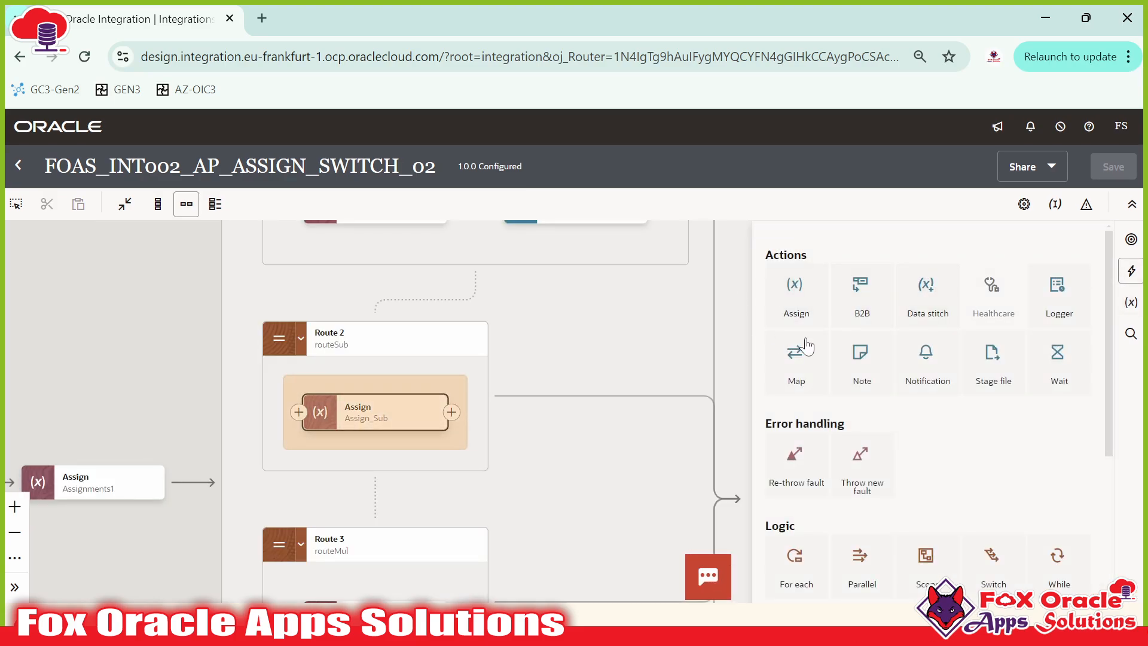
Step: Add a Map to startREST after Assign_Sub in Route 2 and validate it
left_click_drag(790, 361, 444, 406)
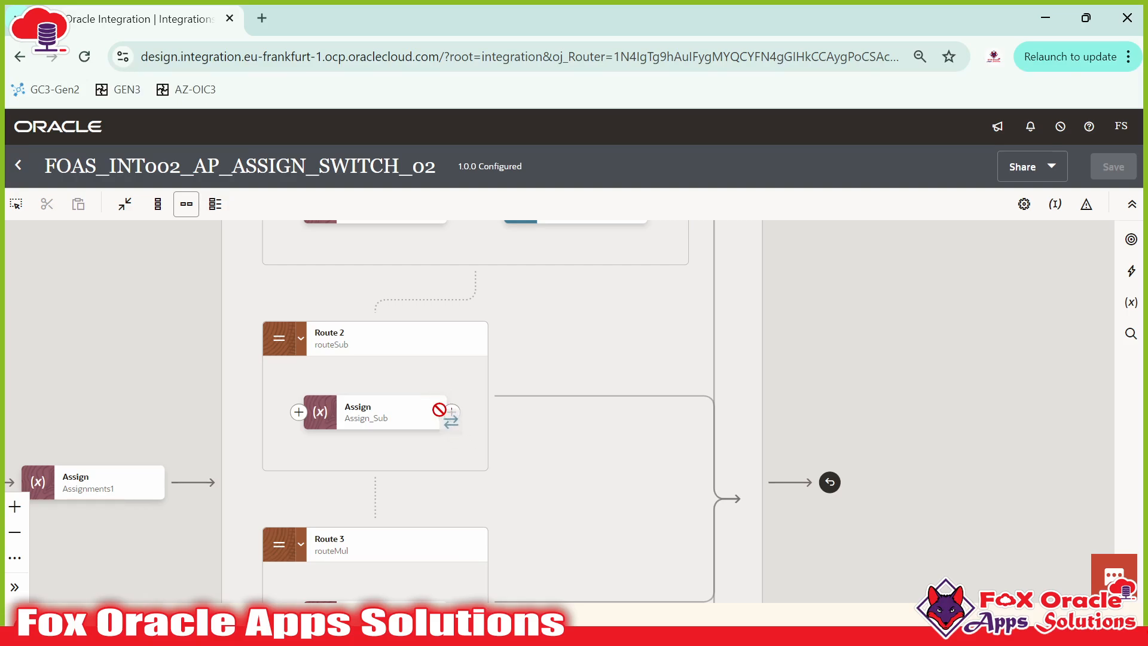
left_click_drag(448, 407, 451, 412)
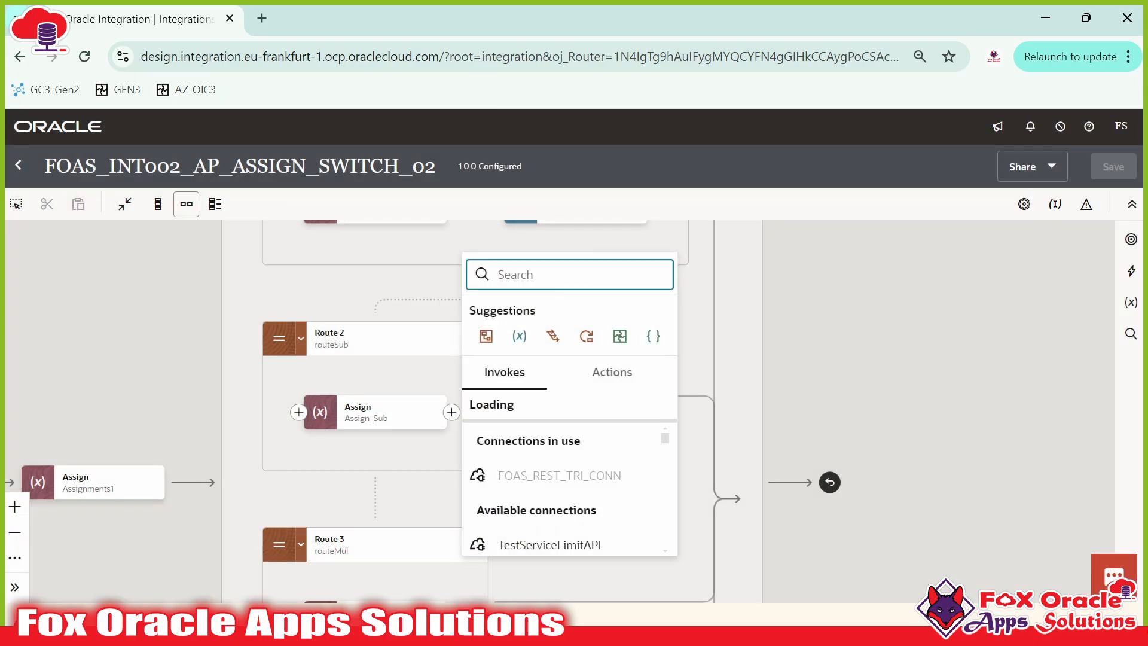
type("map")
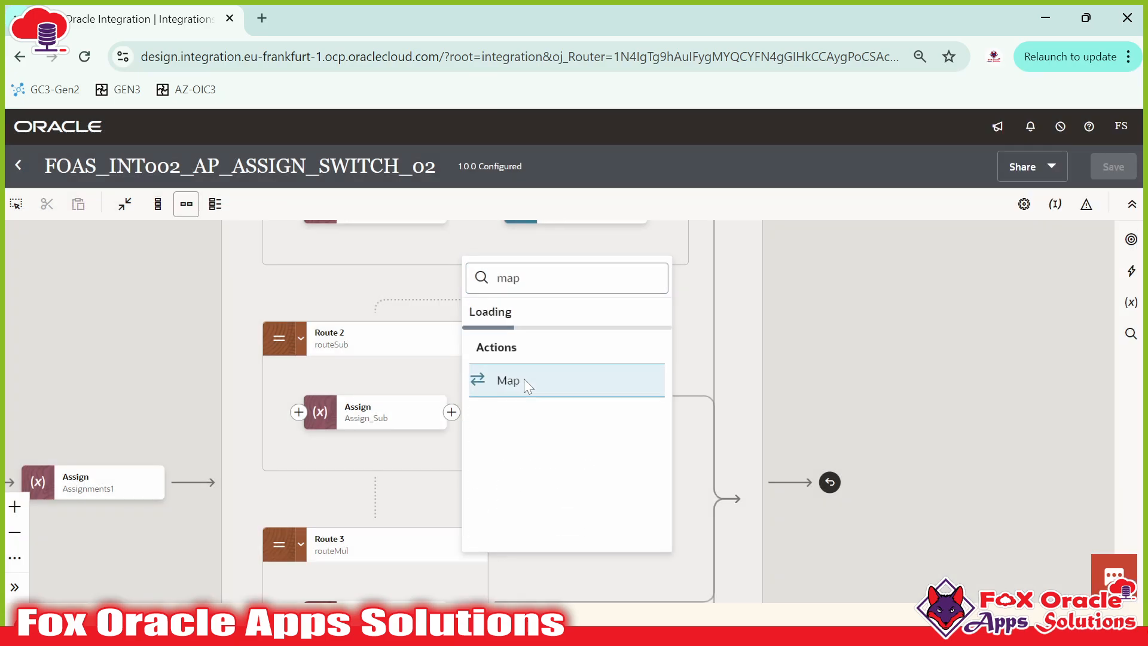
left_click(524, 378)
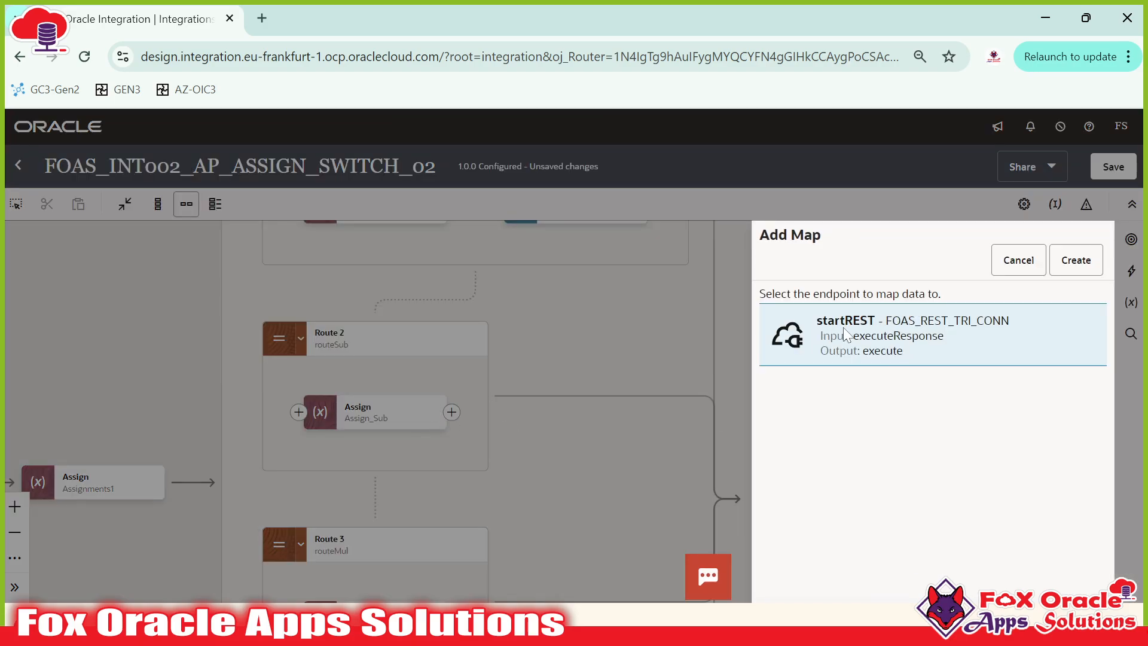
left_click(1076, 260)
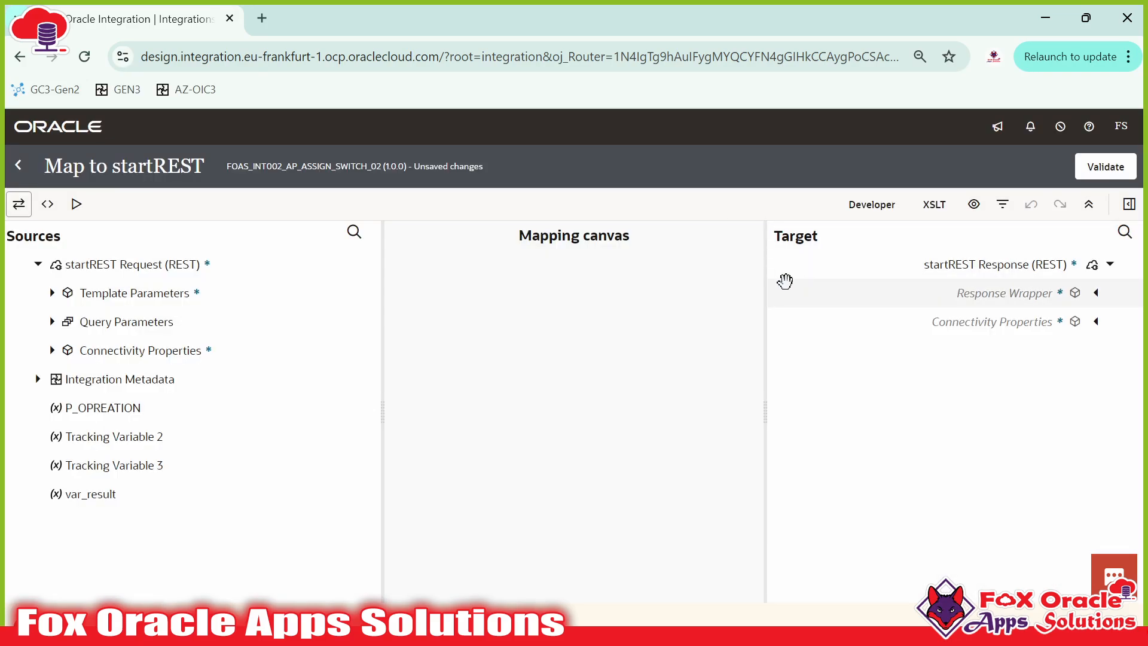
left_click(1105, 168)
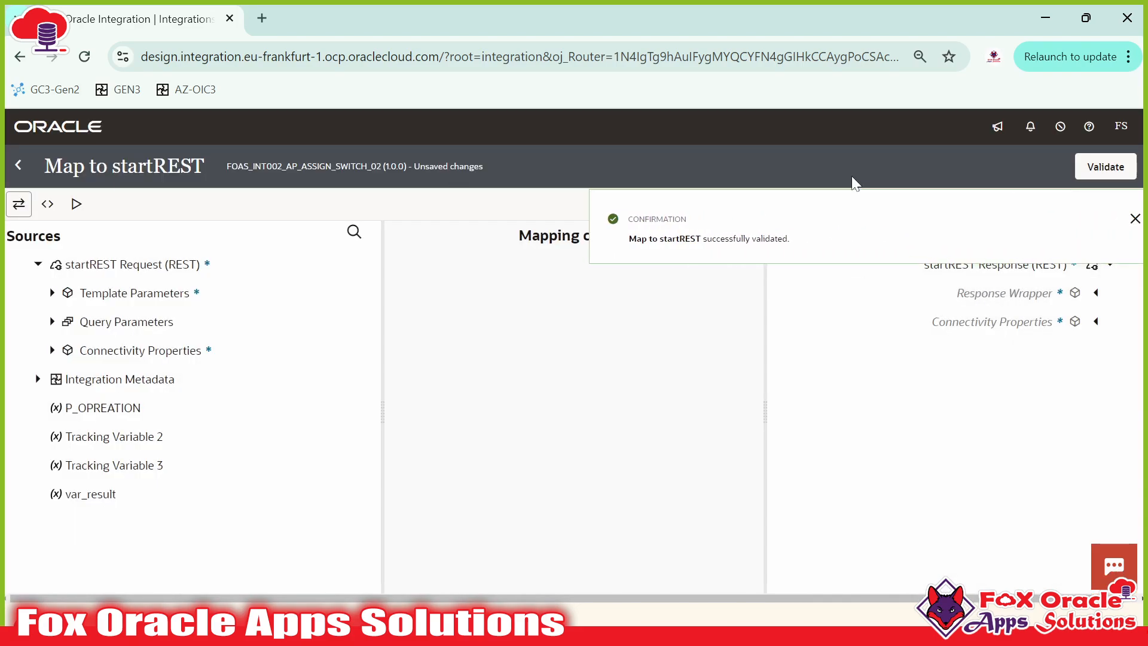
left_click(17, 165)
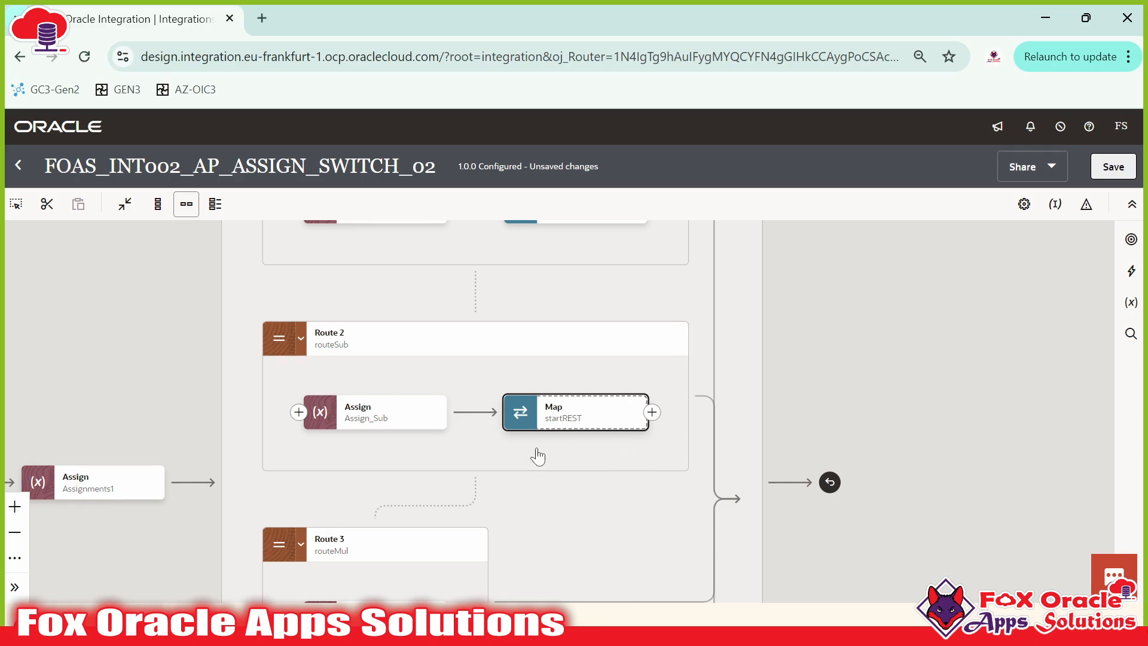
Step: Pan and zoom the flow to bring Route 1, Route 3 and Otherwise into view
left_click_drag(524, 378, 589, 476)
left_click_drag(611, 366, 554, 412)
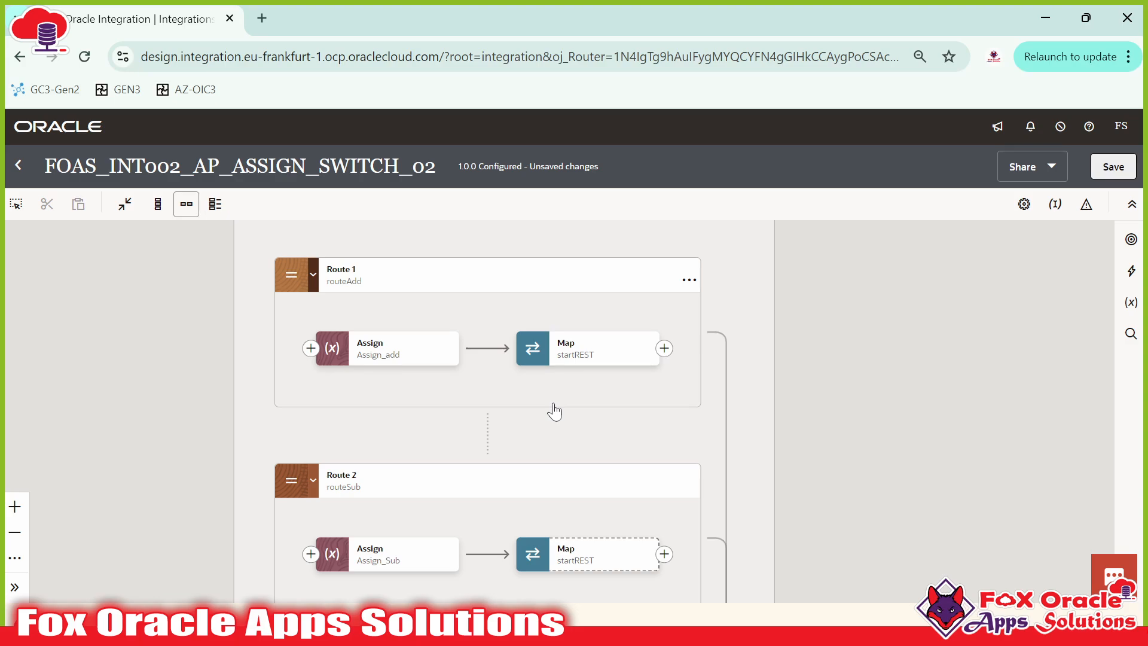
left_click_drag(553, 413, 554, 455)
left_click_drag(493, 412, 426, 343)
left_click_drag(488, 412, 433, 347)
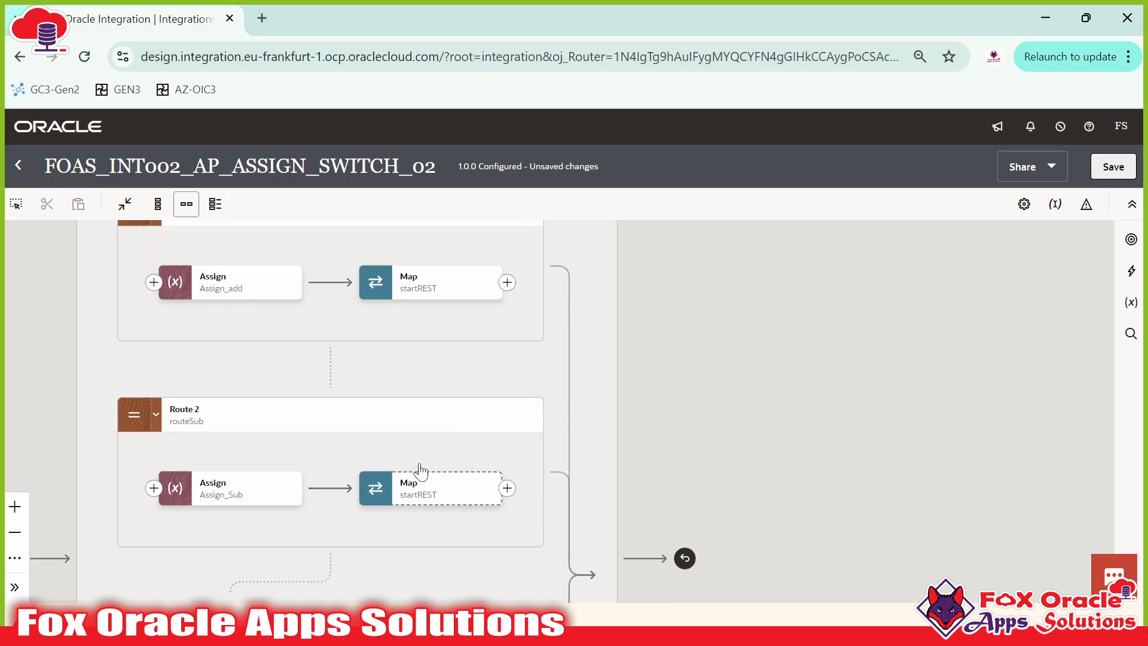
left_click_drag(674, 508, 696, 363)
left_click_drag(630, 456, 669, 296)
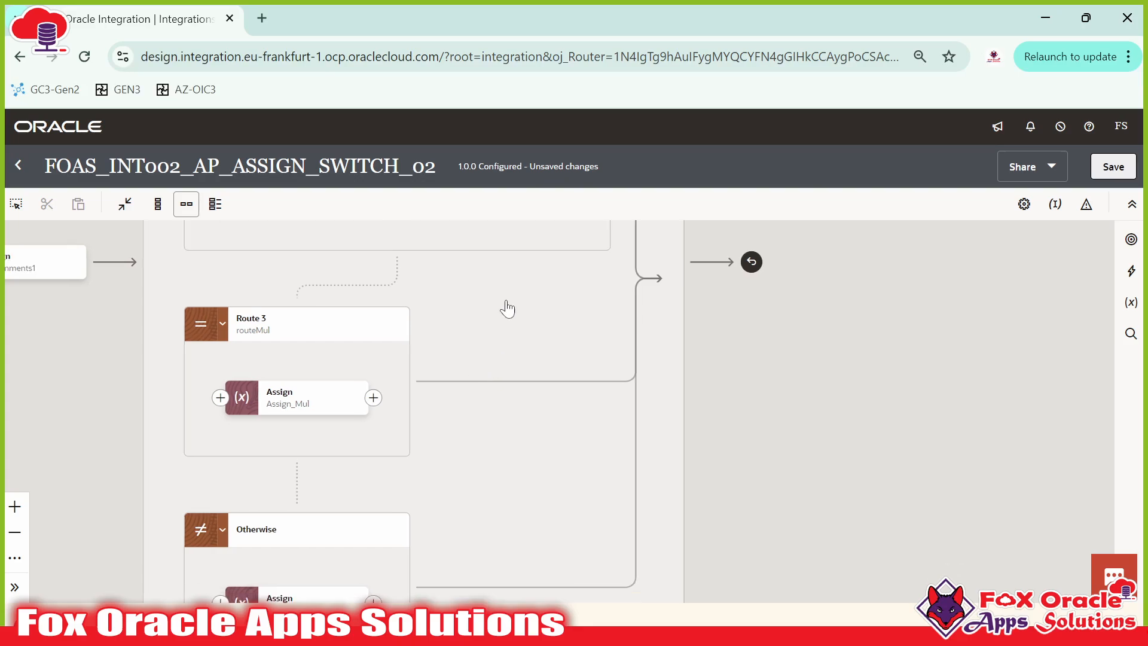
scroll(494, 340, "down", 5)
scroll(389, 359, "up", 11)
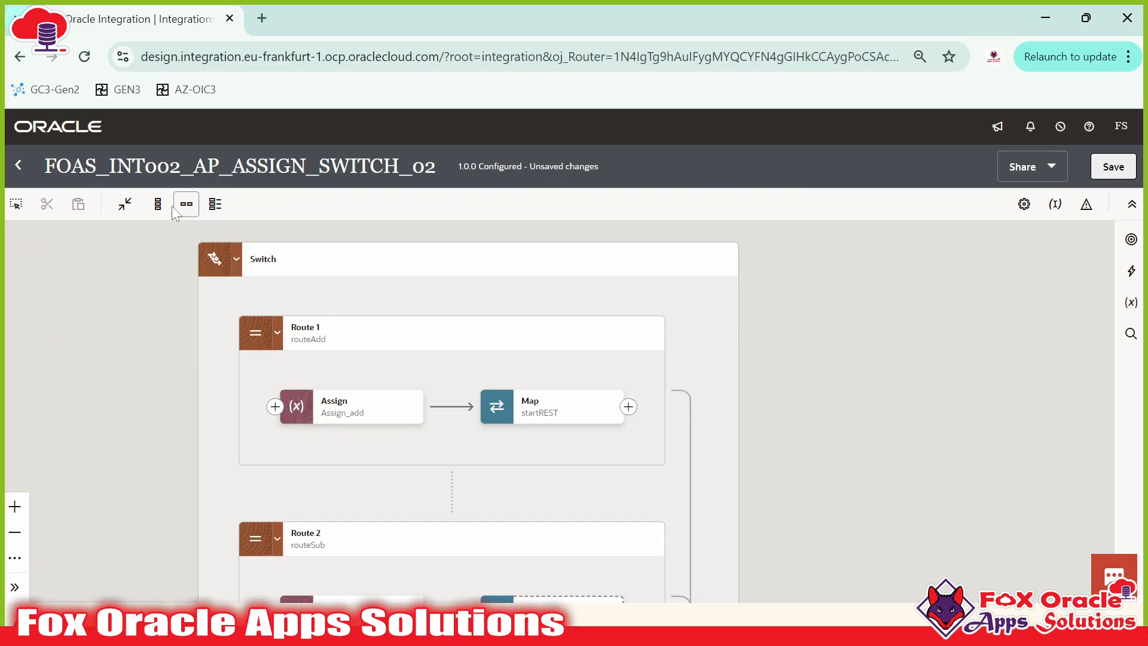
scroll(883, 355, "down", 3)
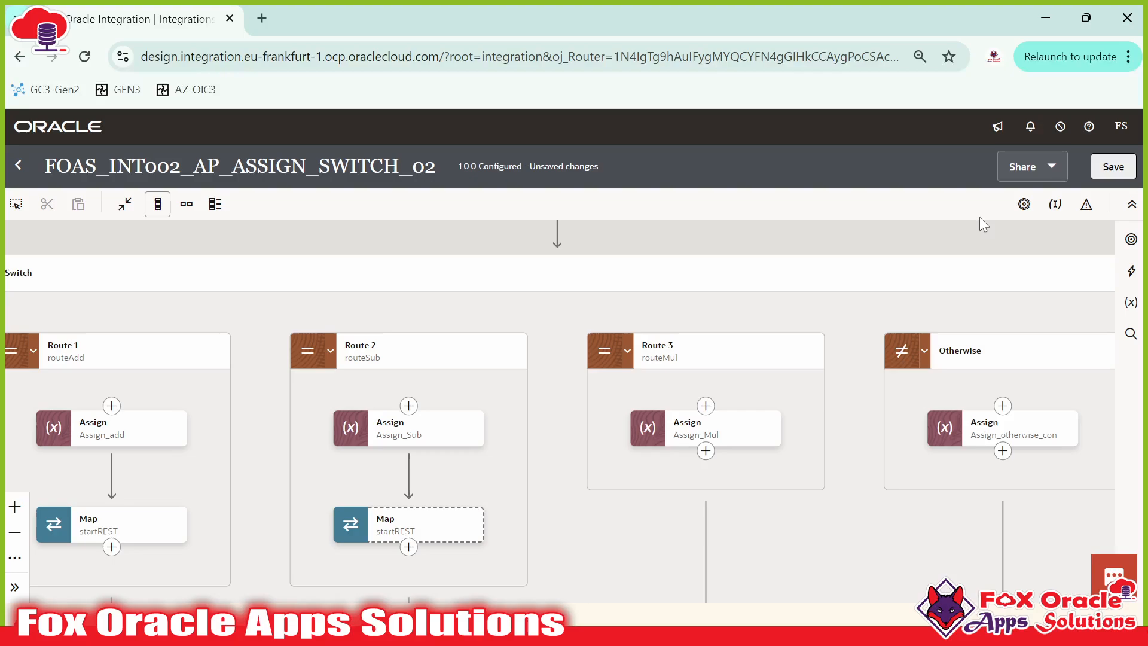
scroll(627, 450, "down", 5)
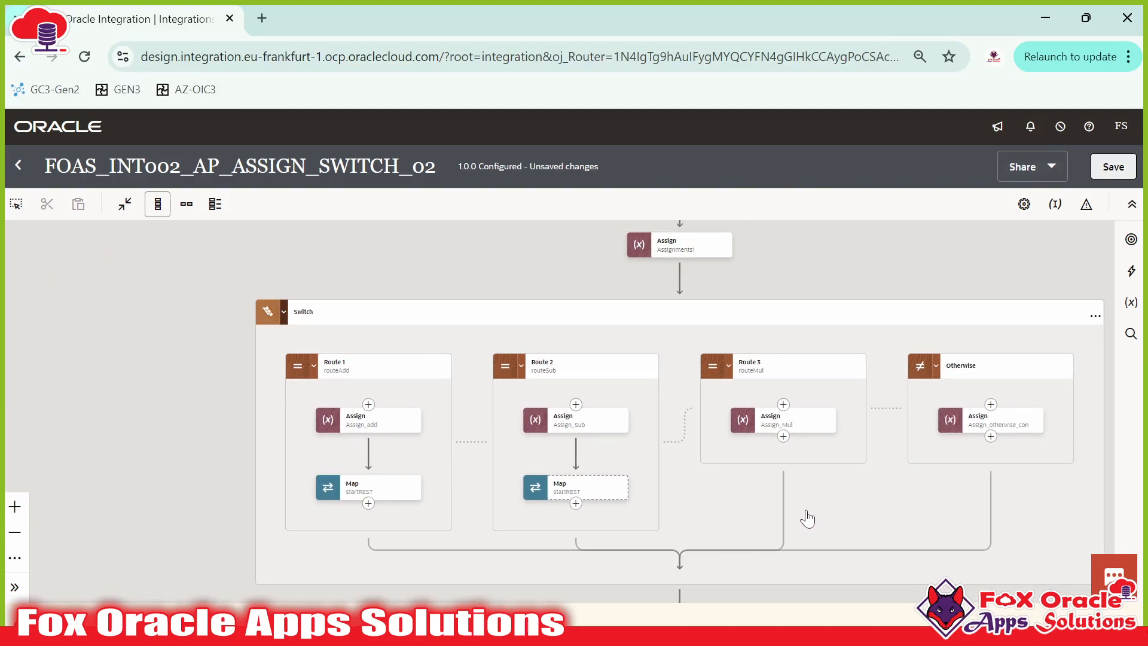
Step: Delete the Assign_add step from Route 1 after dismissing the browser update notice
mouse_move(386, 406)
mouse_move(196, 409)
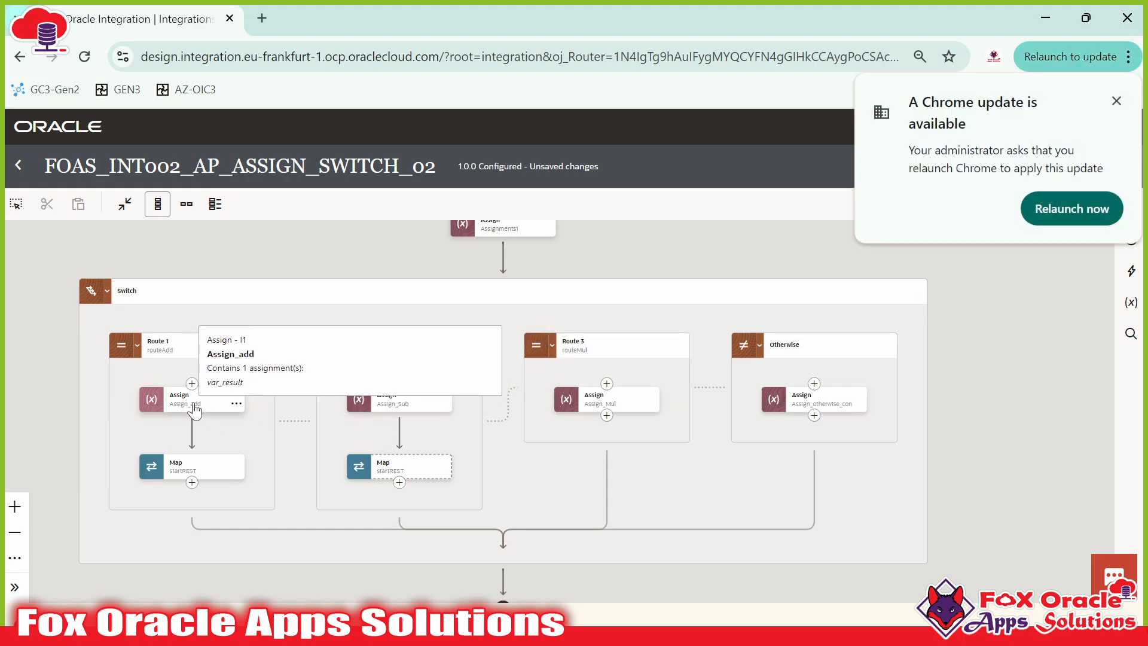
left_click(1115, 103)
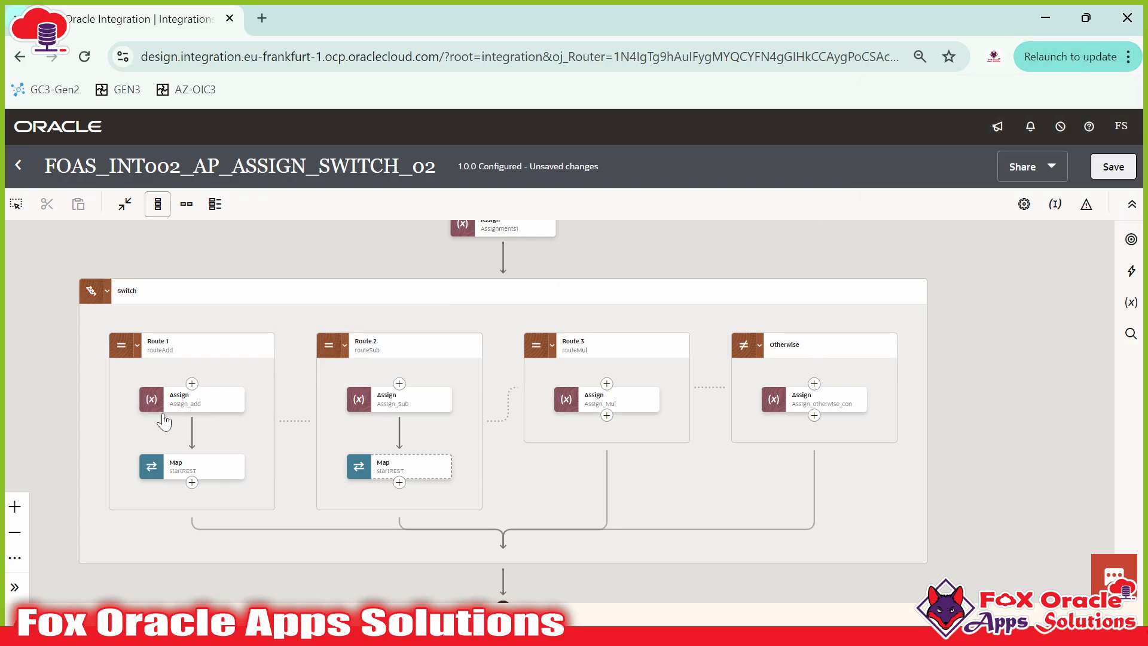
mouse_move(202, 409)
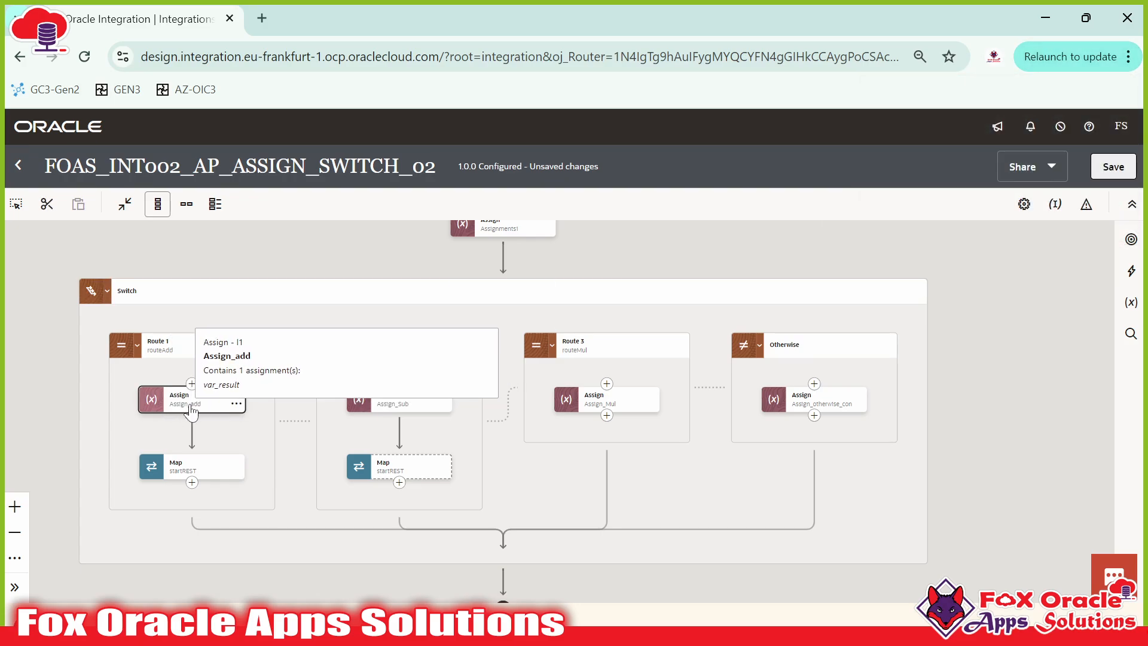
mouse_move(182, 465)
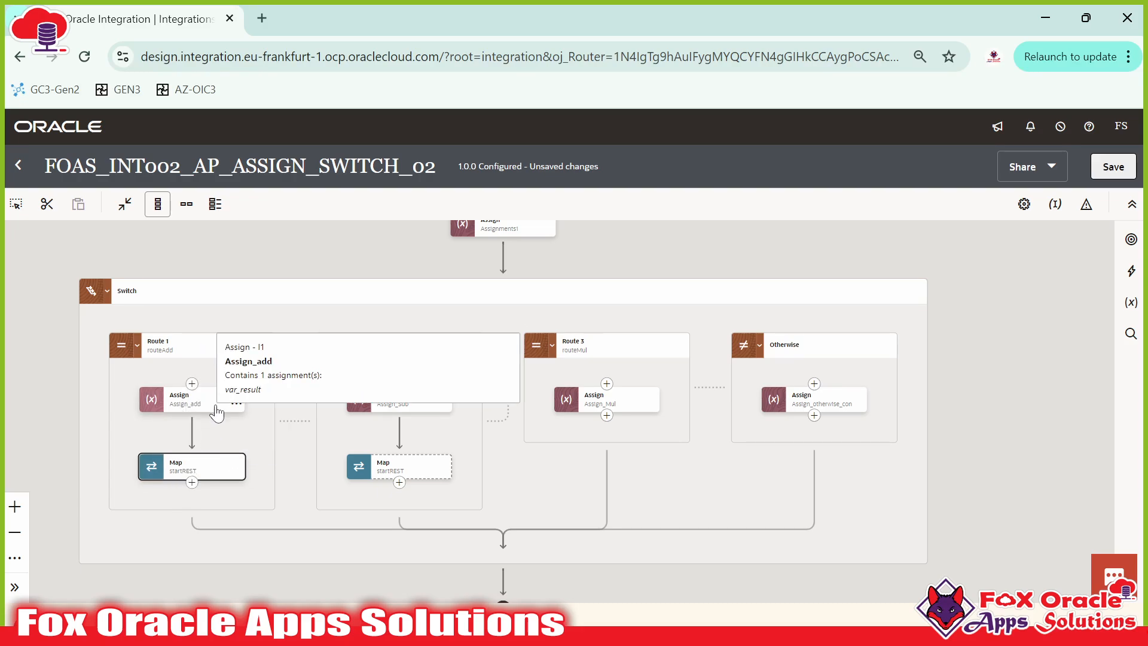
left_click(213, 414)
left_click(279, 478)
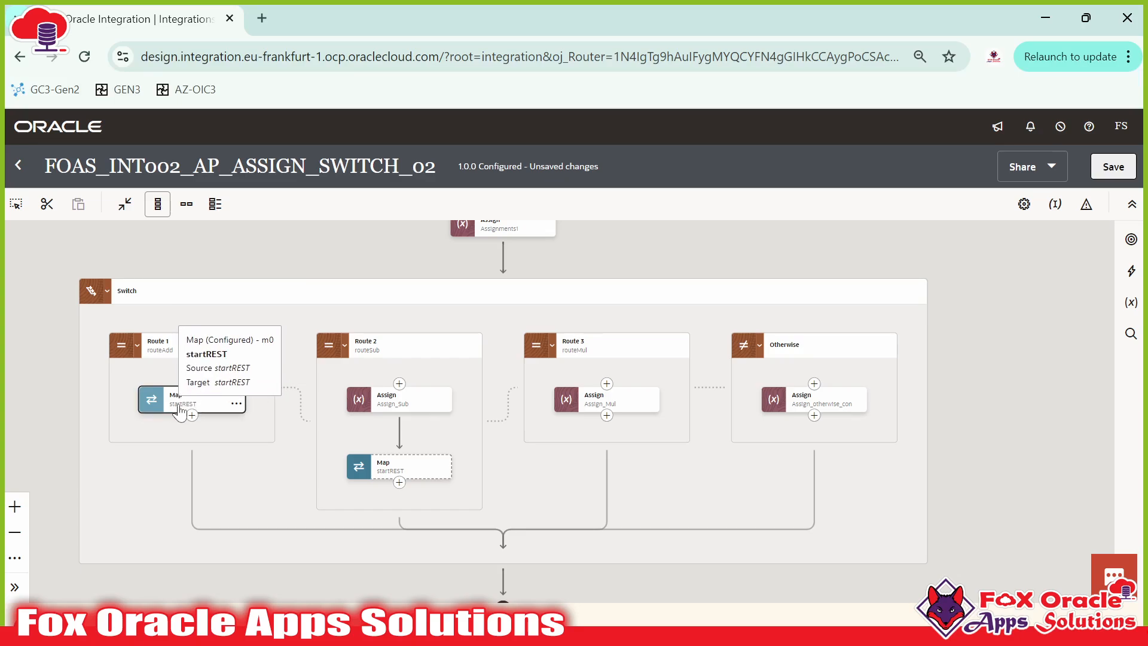
Step: In Route 1's startREST Map, replace Result's $var_result with num_1 + num_2 and validate
double_click(174, 408)
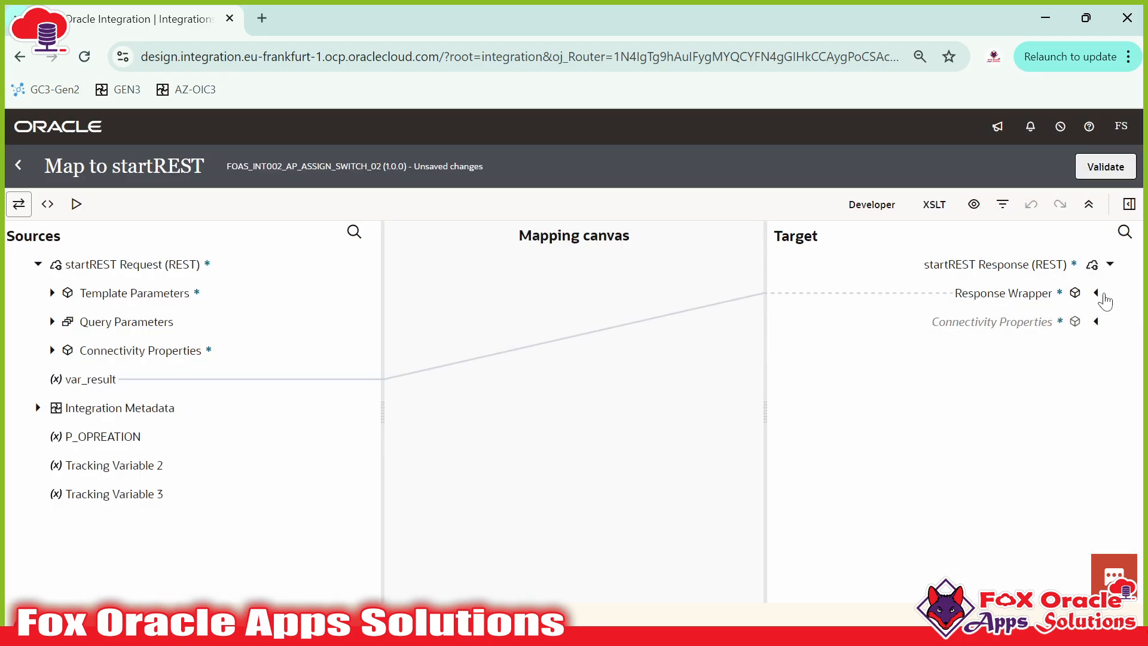
left_click(1099, 293)
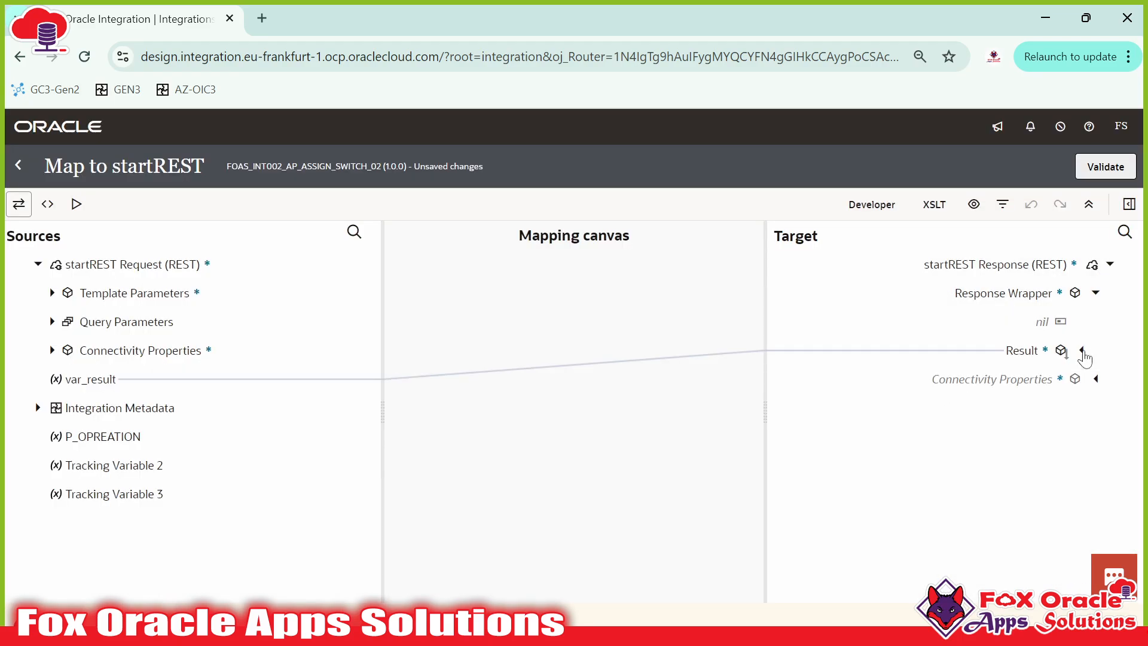
left_click(1046, 350)
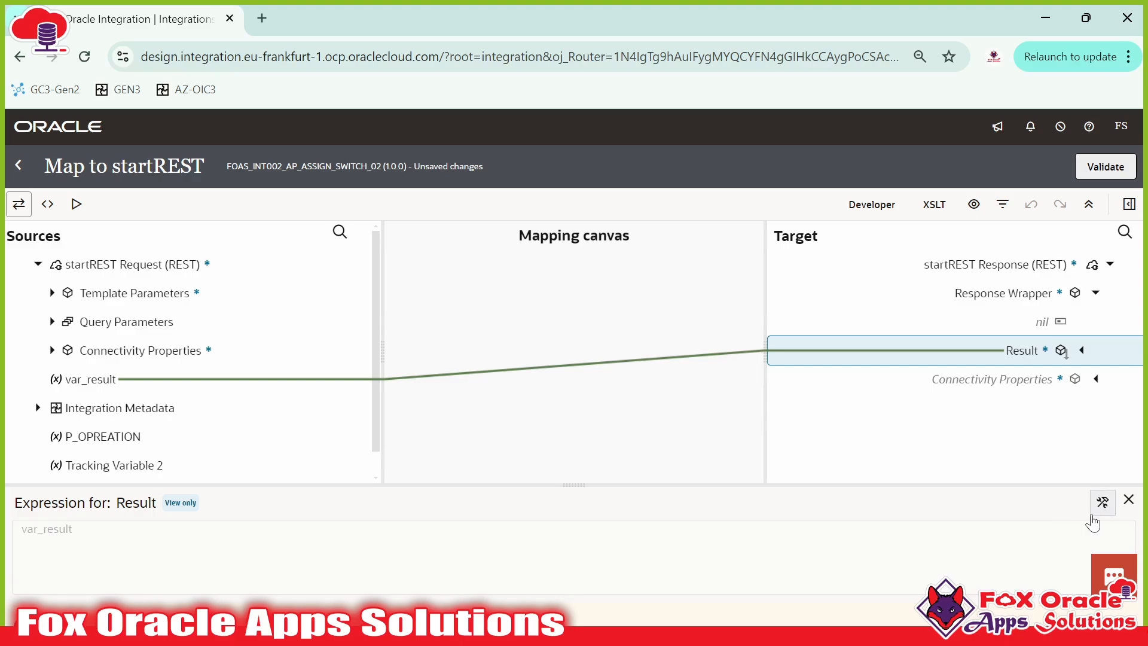
left_click(1102, 503)
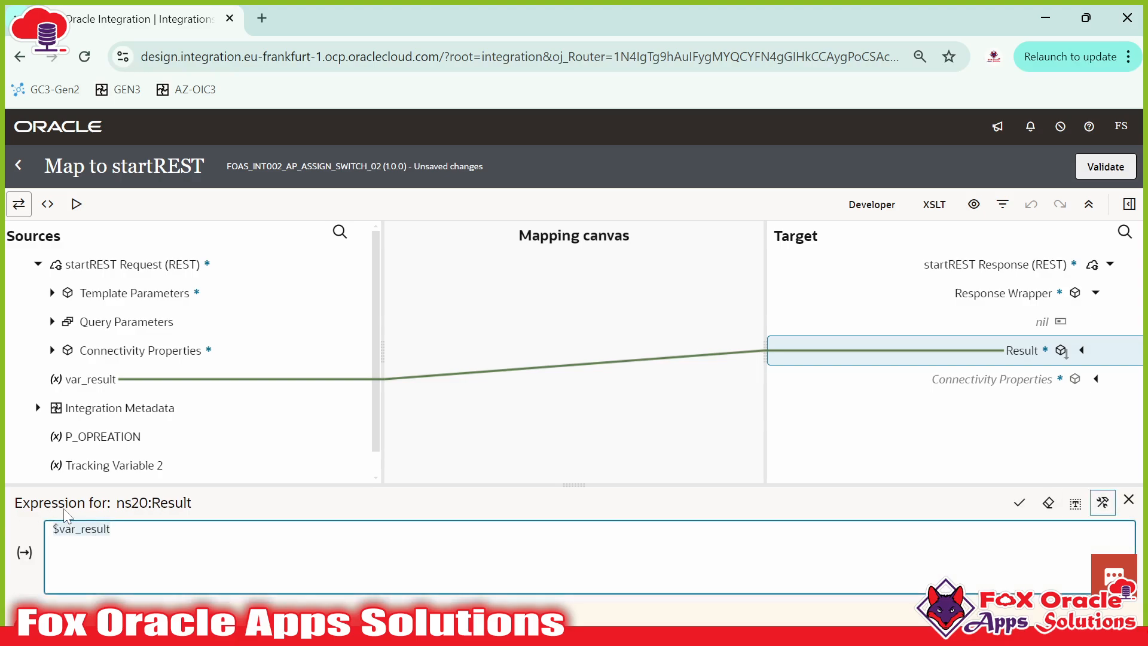
key("BackSpace")
left_click(50, 293)
left_click_drag(102, 321, 197, 538)
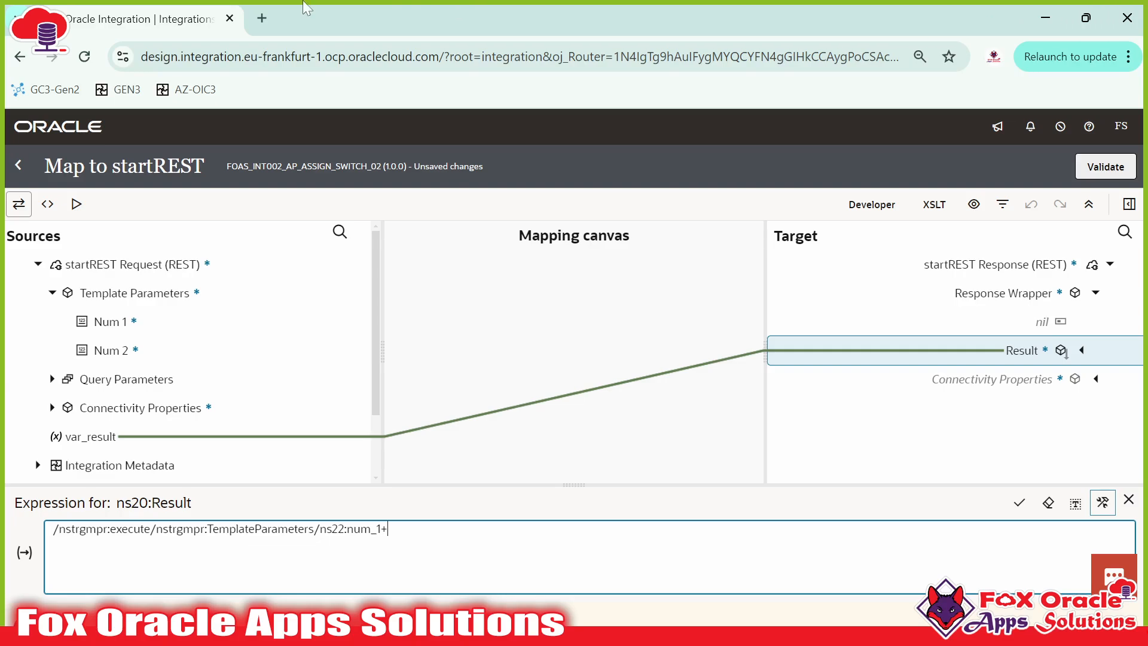
left_click_drag(111, 350, 488, 545)
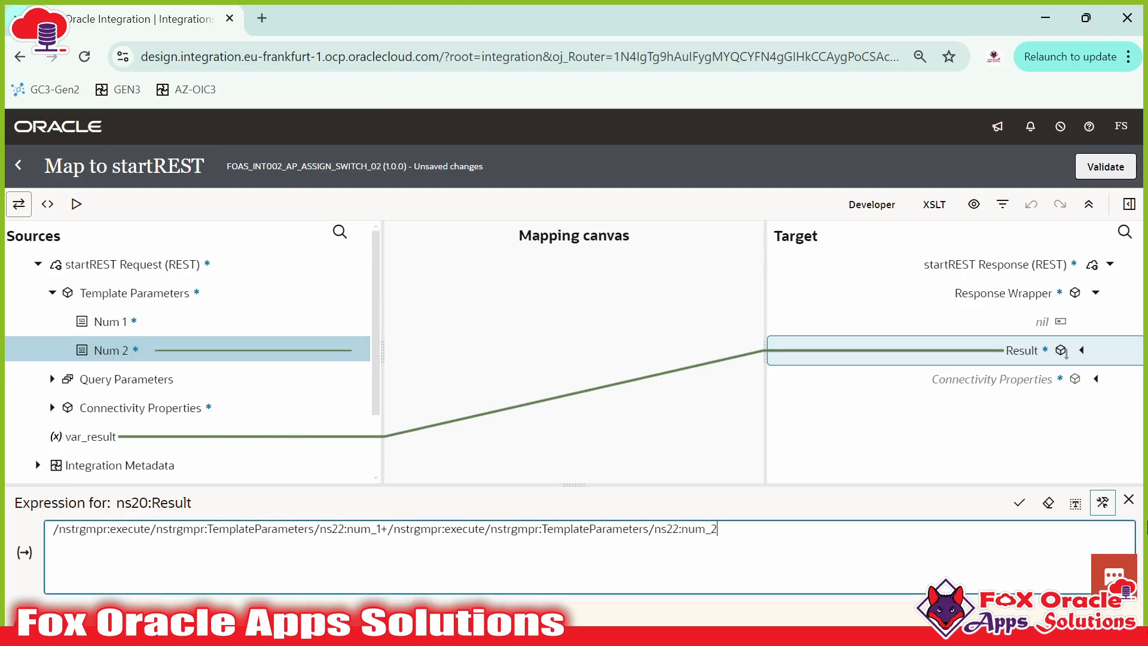
left_click(1018, 506)
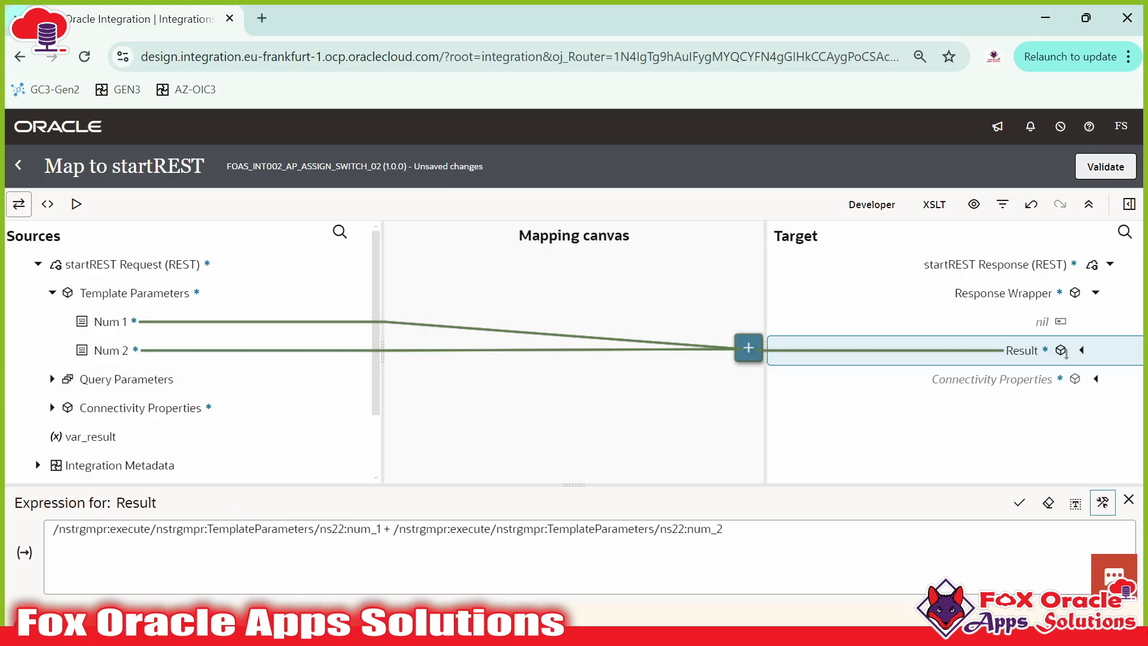
left_click(1129, 499)
left_click(1121, 174)
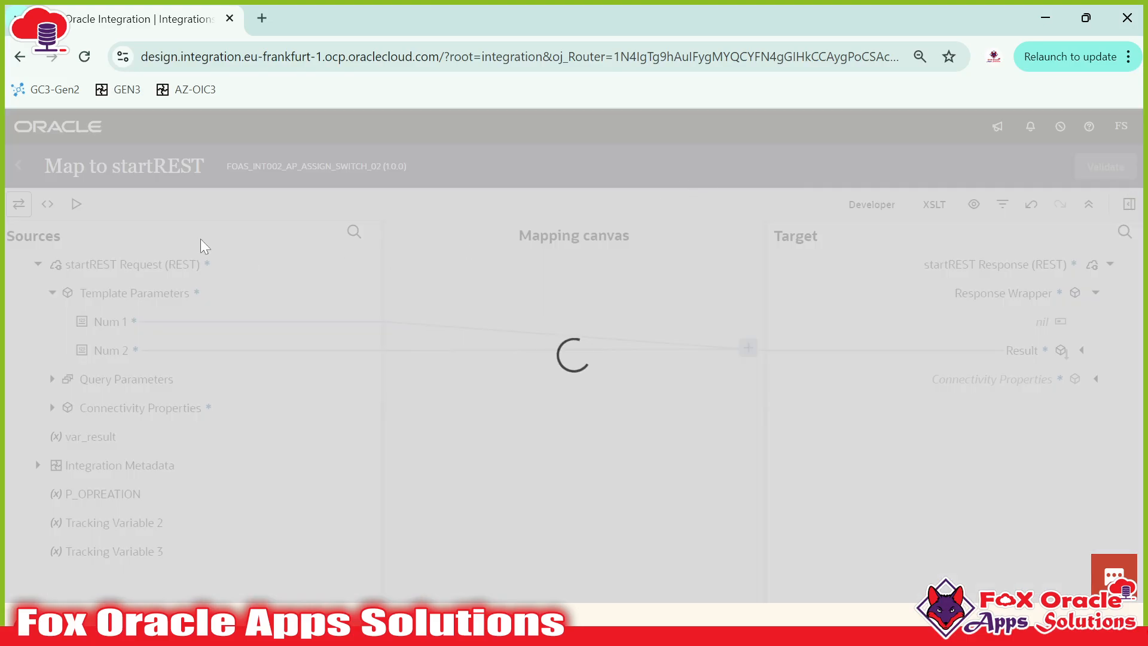
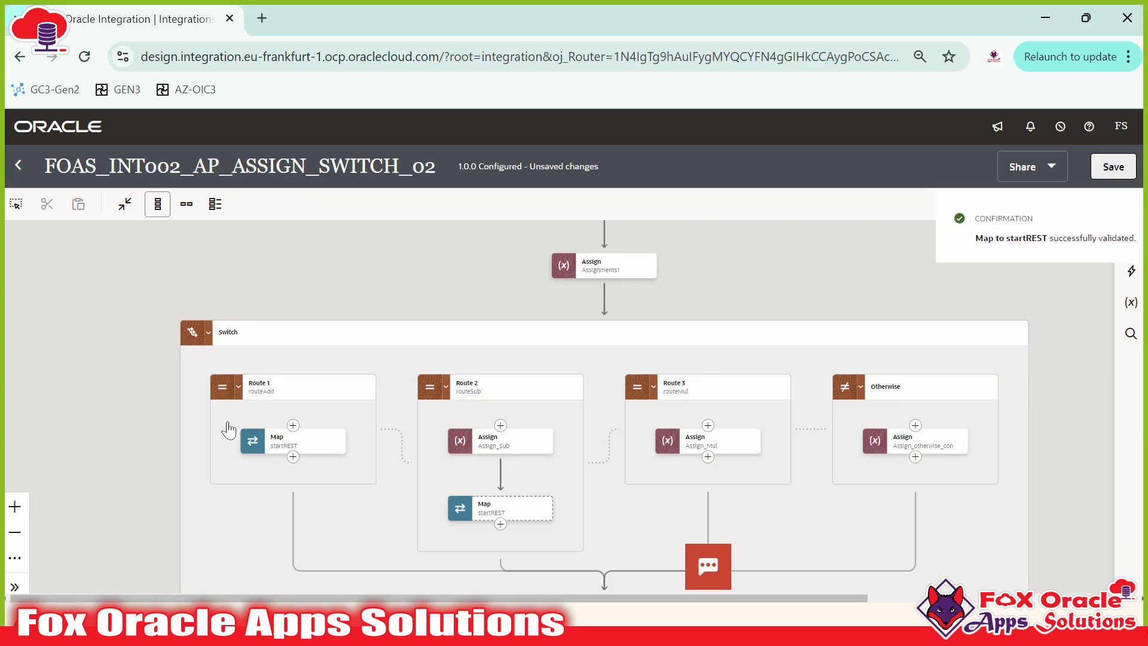
Step: Delete the Assign_Sub action from Route 2, leaving only its unconfigured startREST map
left_click(272, 445)
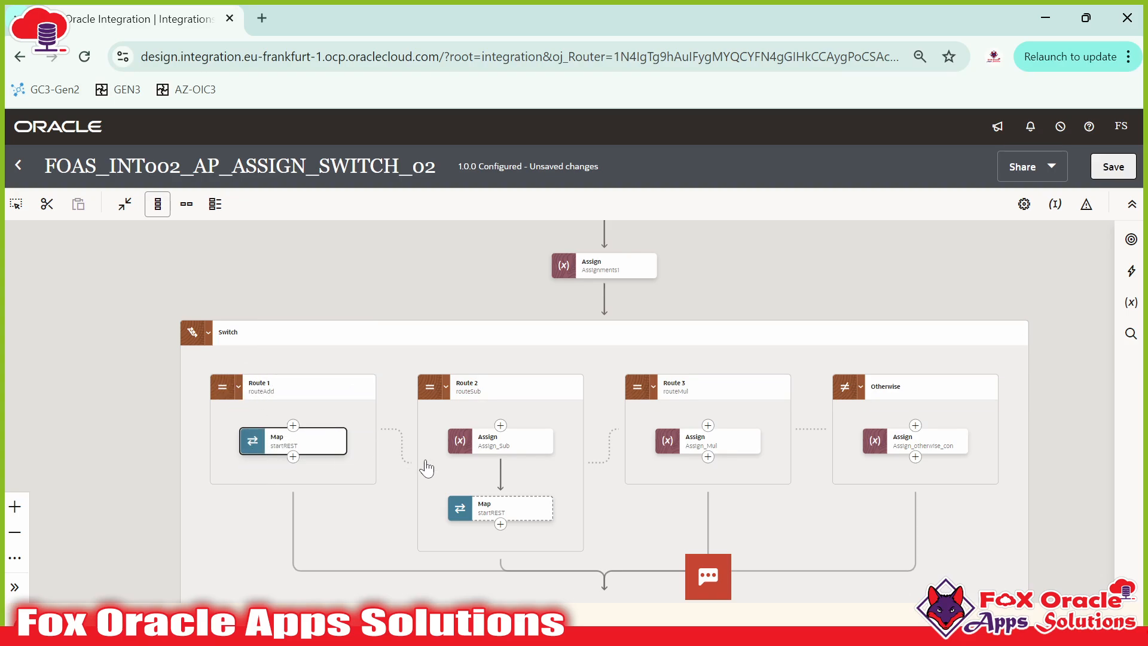
left_click_drag(503, 473, 369, 441)
left_click(371, 372)
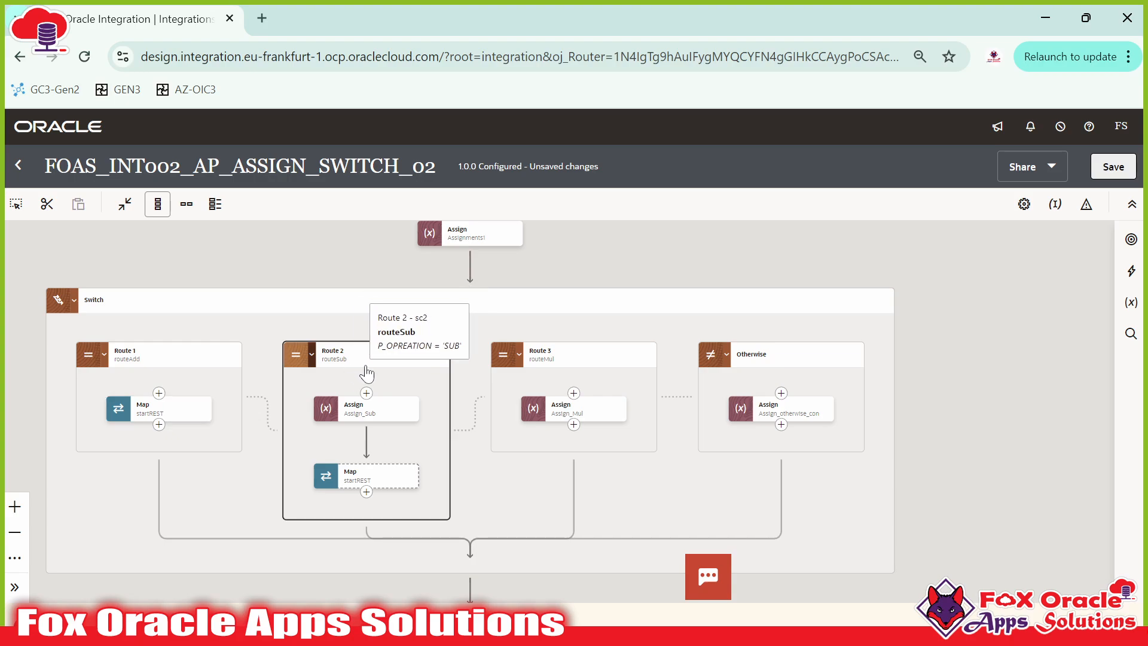
left_click(412, 419)
left_click(453, 484)
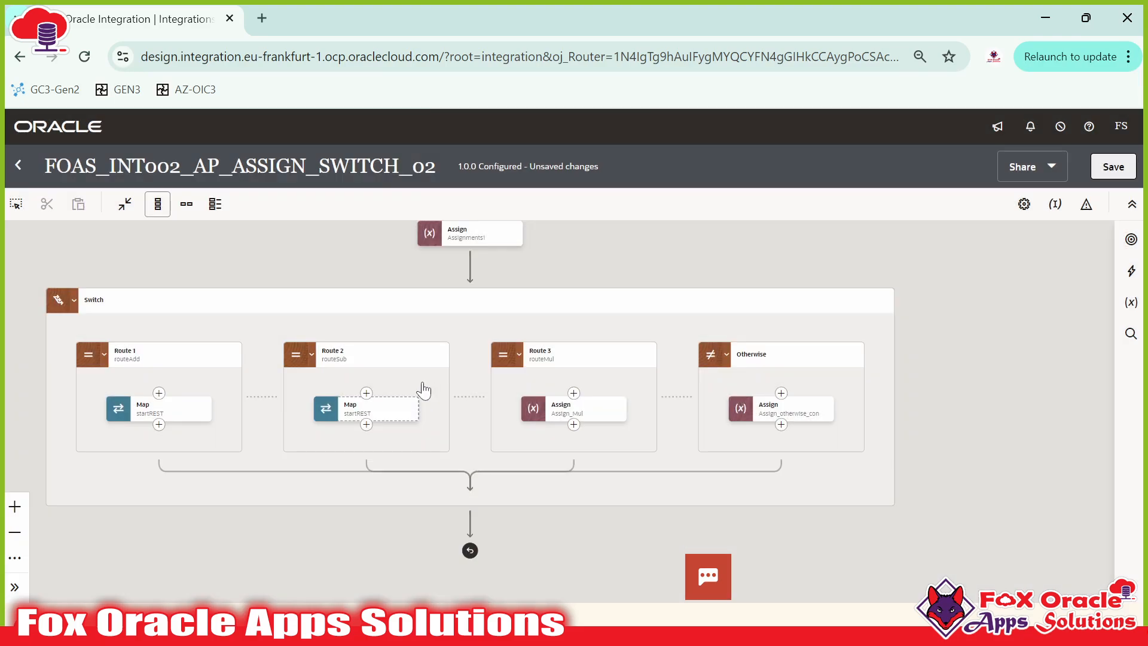
left_click_drag(422, 388, 516, 418)
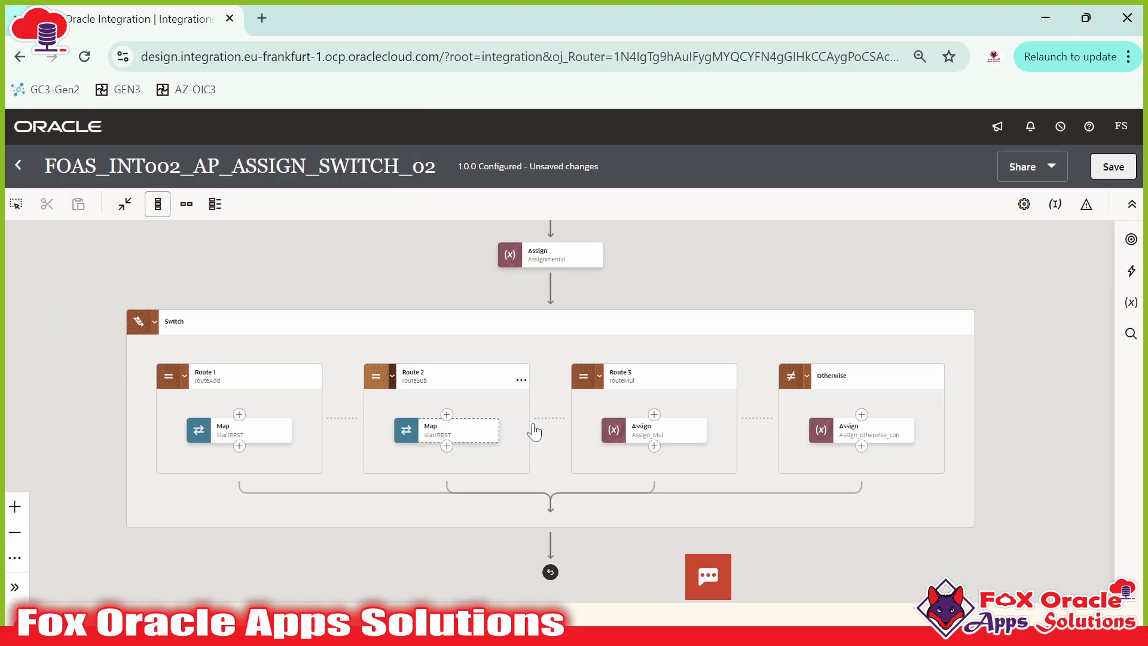
Step: In Route 2's startREST map, drag Num 1 and Num 2 from Template Parameters onto Result
double_click(450, 429)
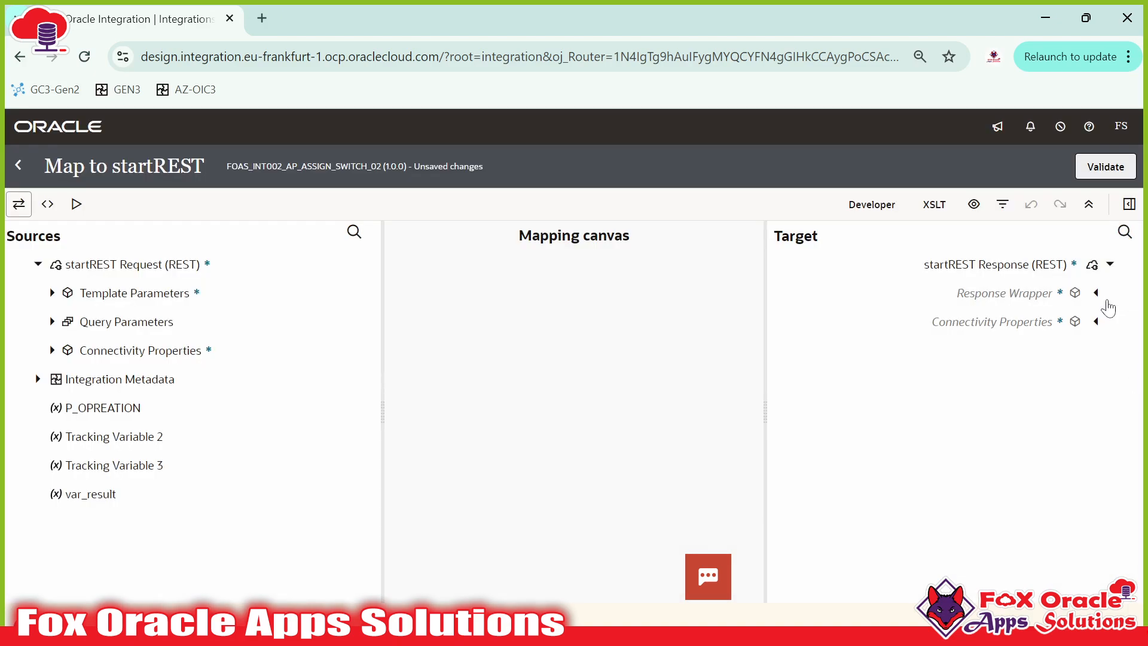
left_click(1098, 293)
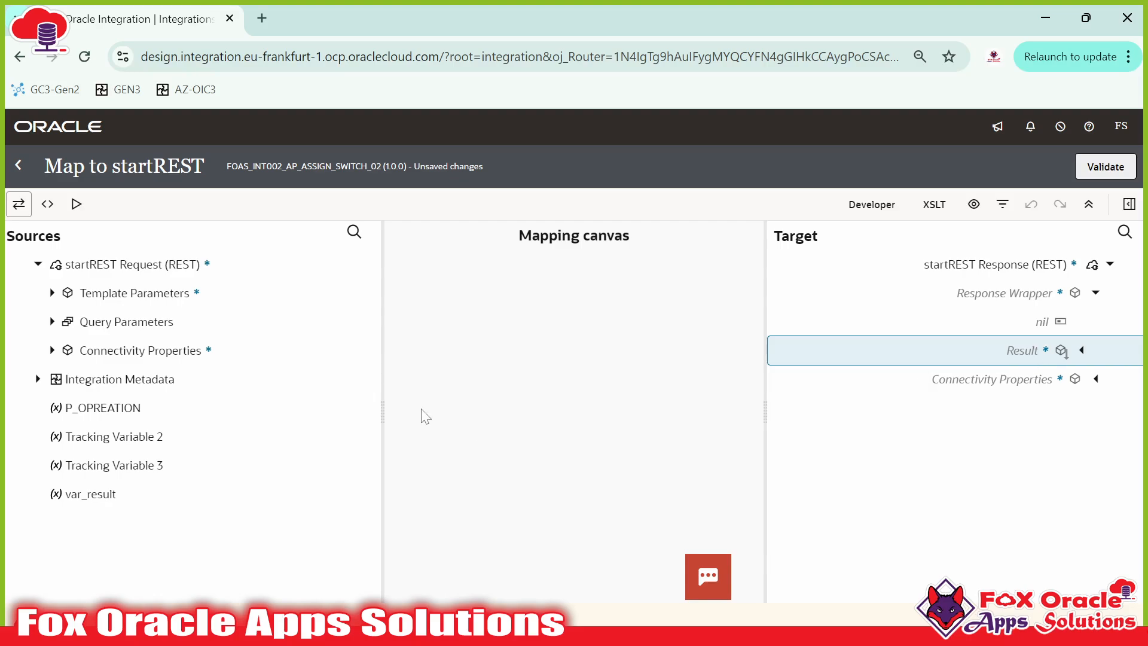
left_click(52, 293)
left_click_drag(98, 321, 914, 352)
left_click_drag(1009, 352, 1005, 354)
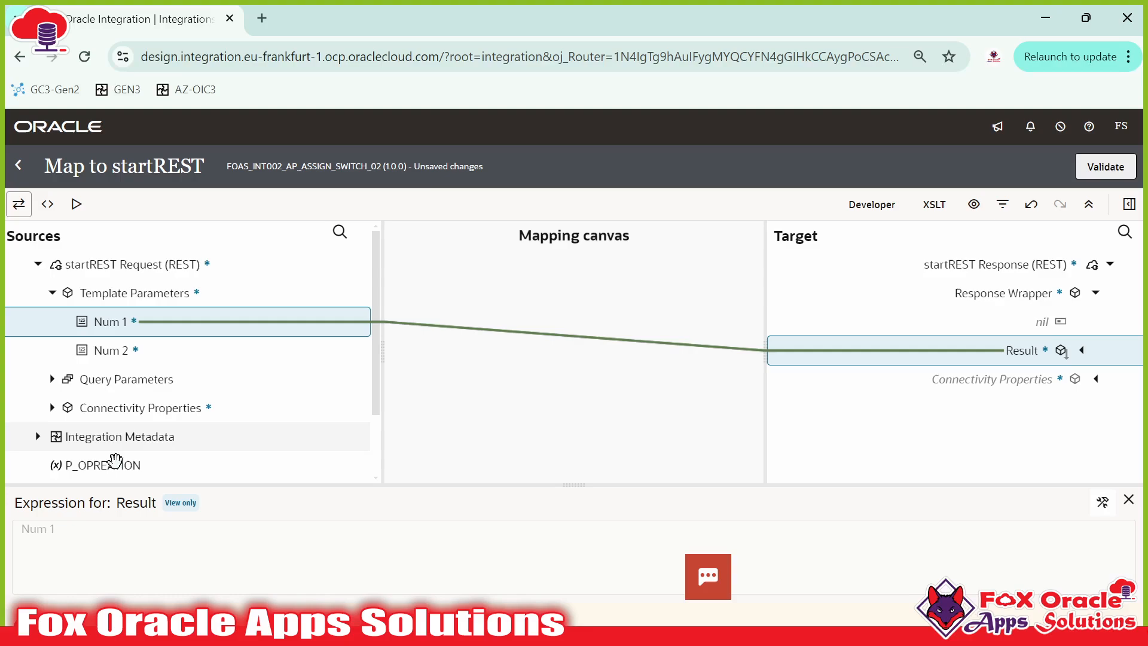
left_click_drag(105, 357, 1036, 357)
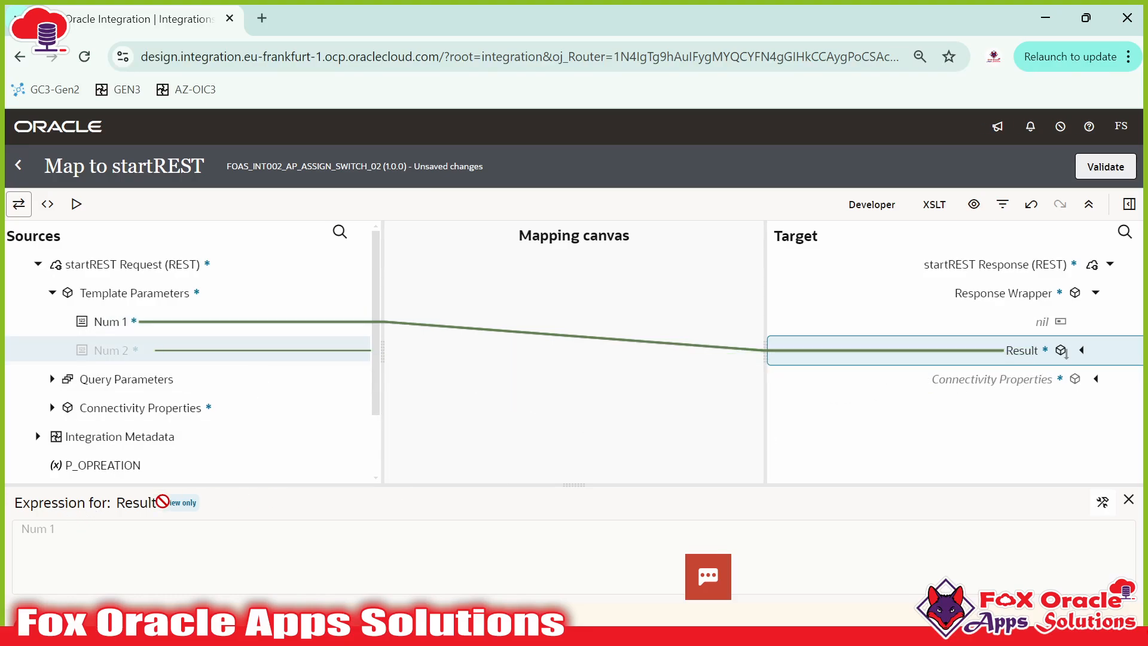
left_click_drag(101, 569, 166, 541)
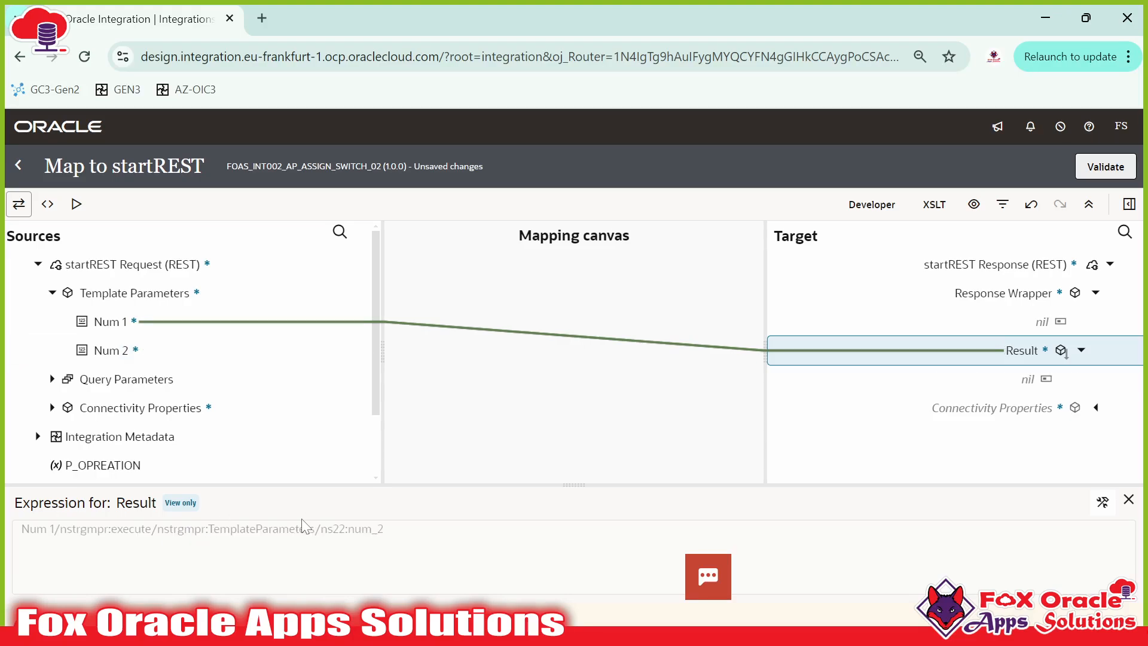
Step: Rewrite Result's expression as num_1 - num_2 and apply it
left_click(133, 323)
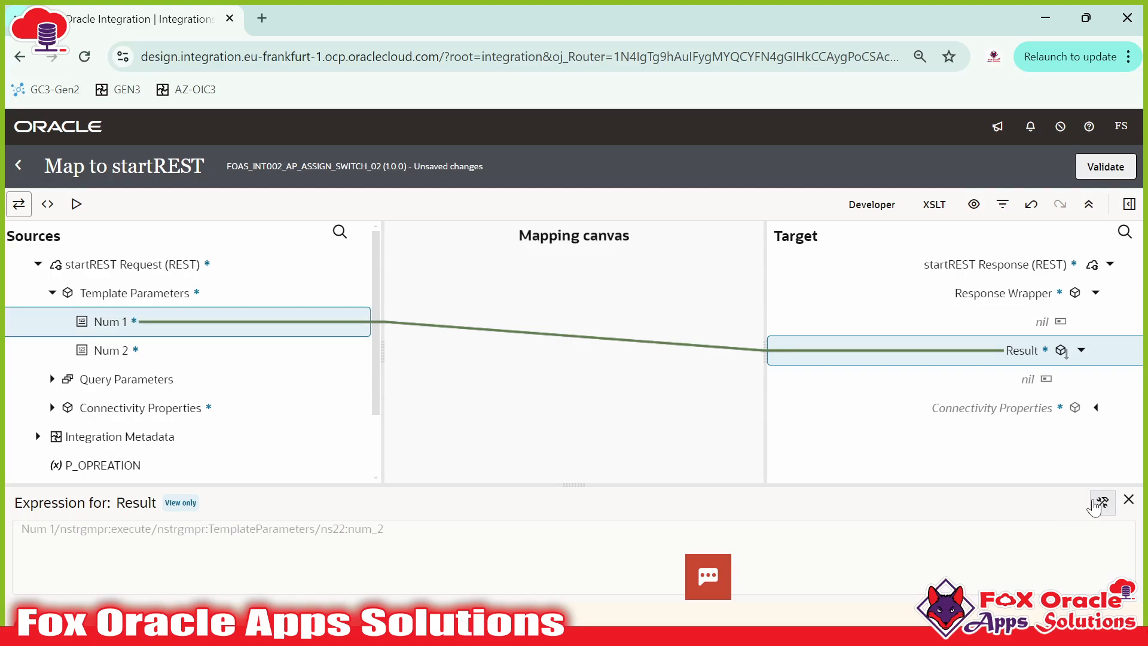
left_click(1103, 502)
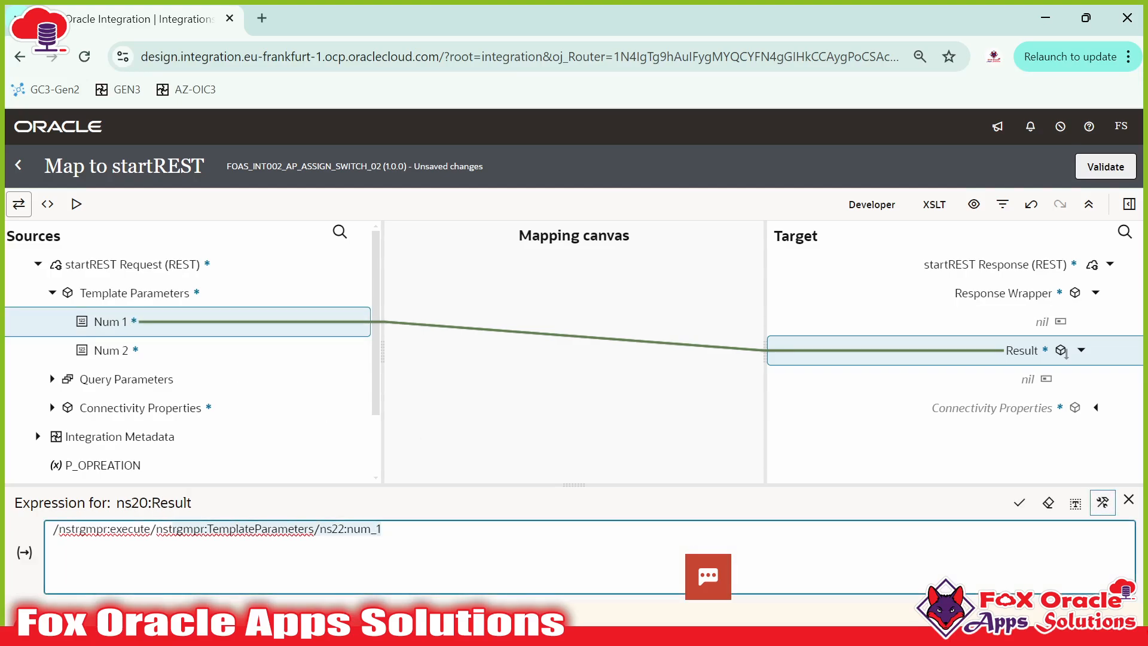
left_click_drag(135, 531, 34, 535)
key("BackSpace")
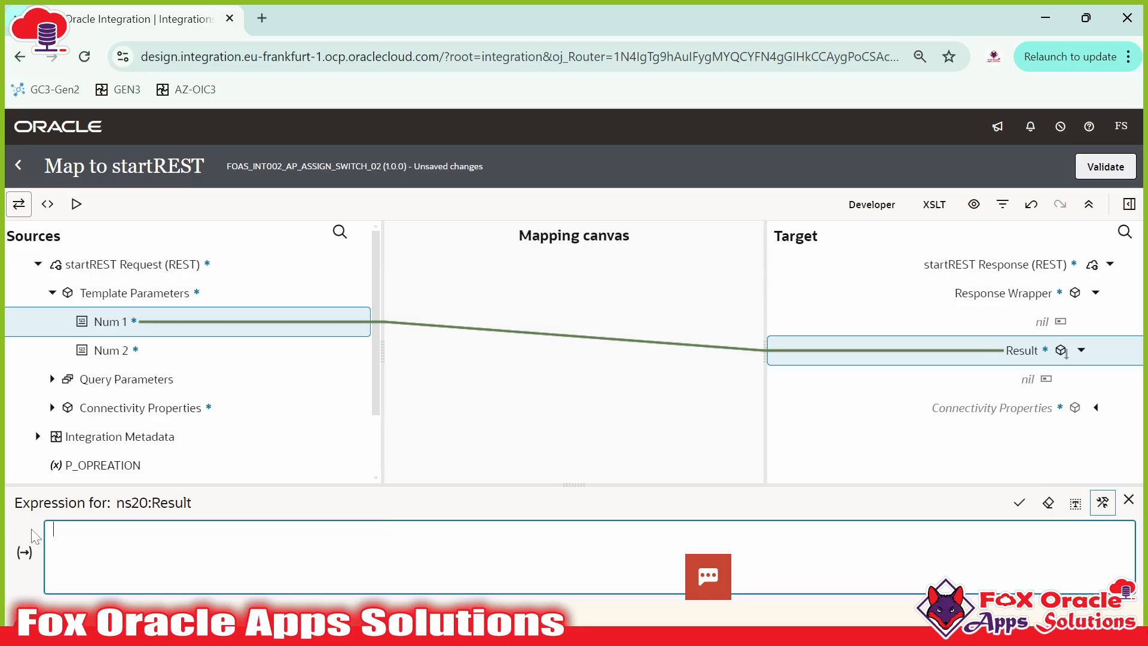
left_click_drag(123, 321, 199, 565)
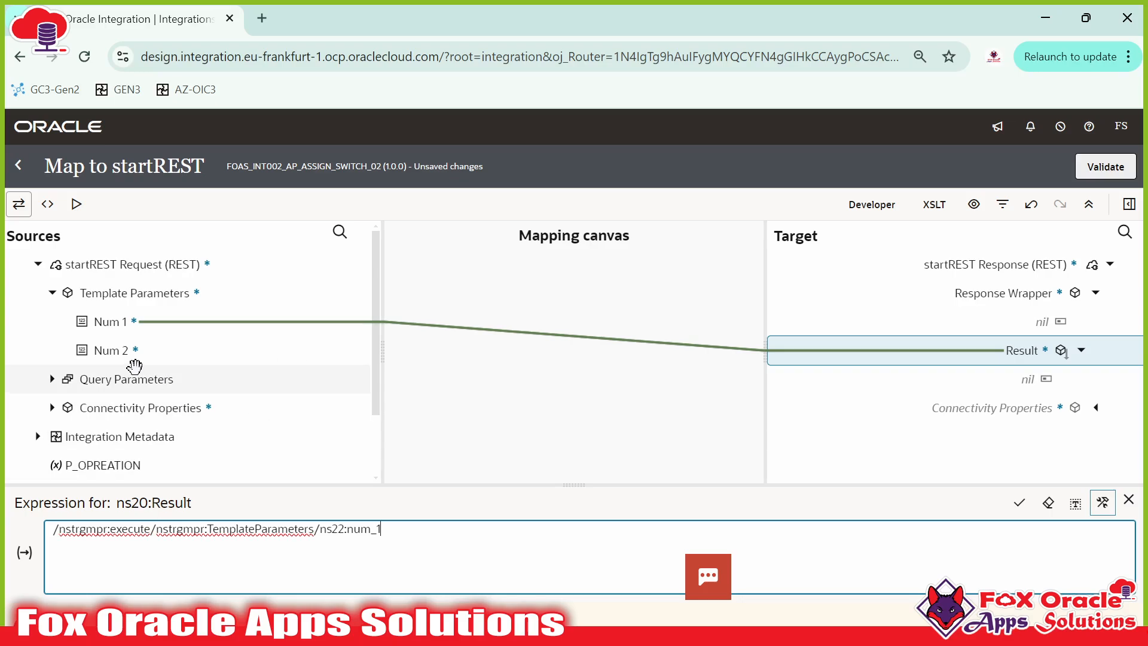
type("-")
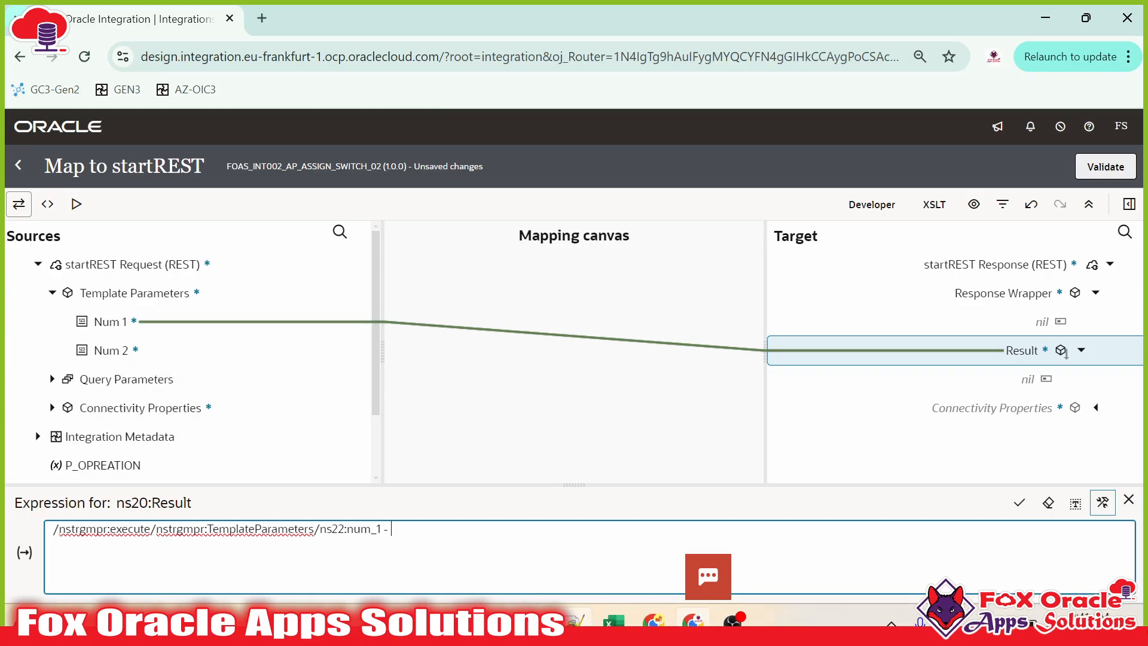
left_click_drag(111, 350, 539, 548)
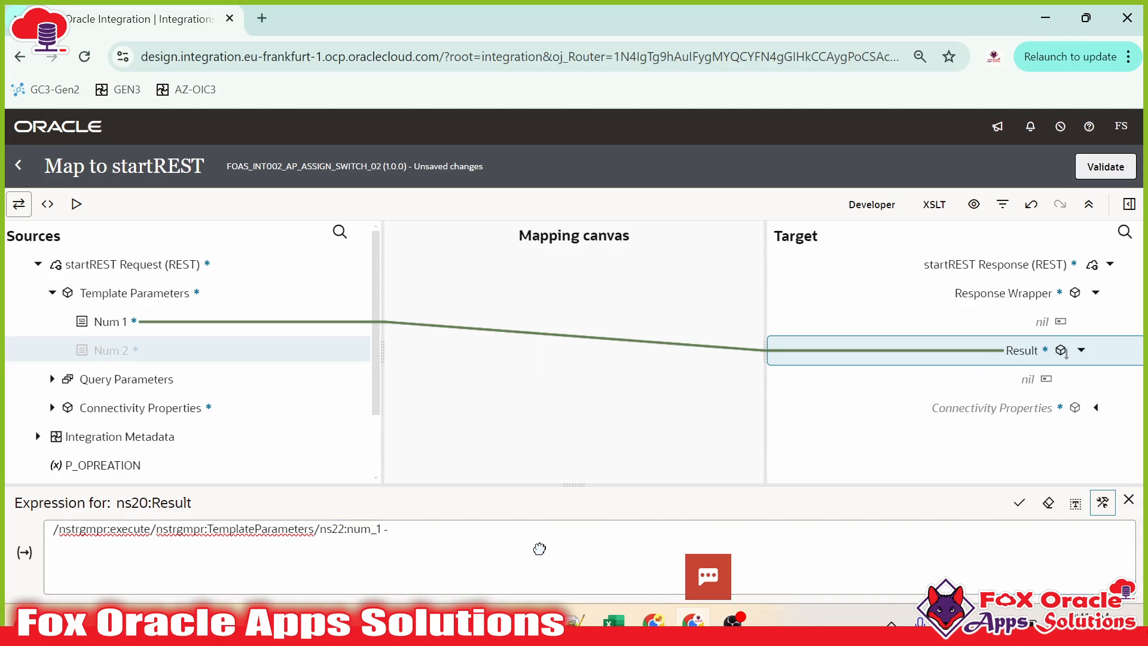
left_click(385, 547)
left_click_drag(111, 350, 464, 556)
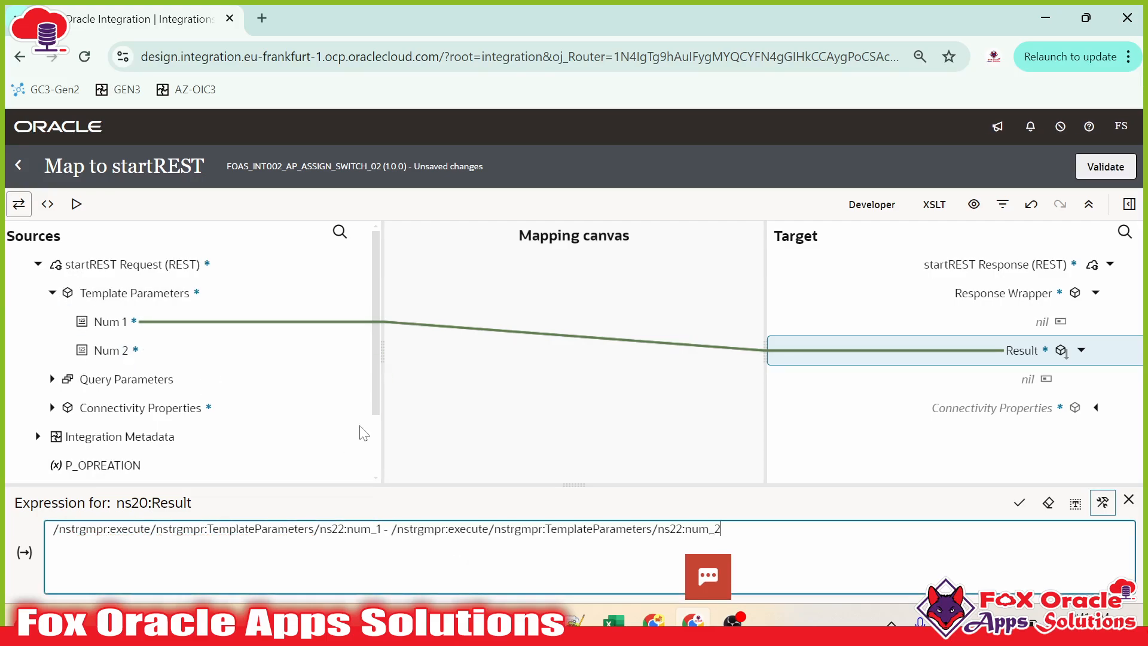
left_click(1020, 502)
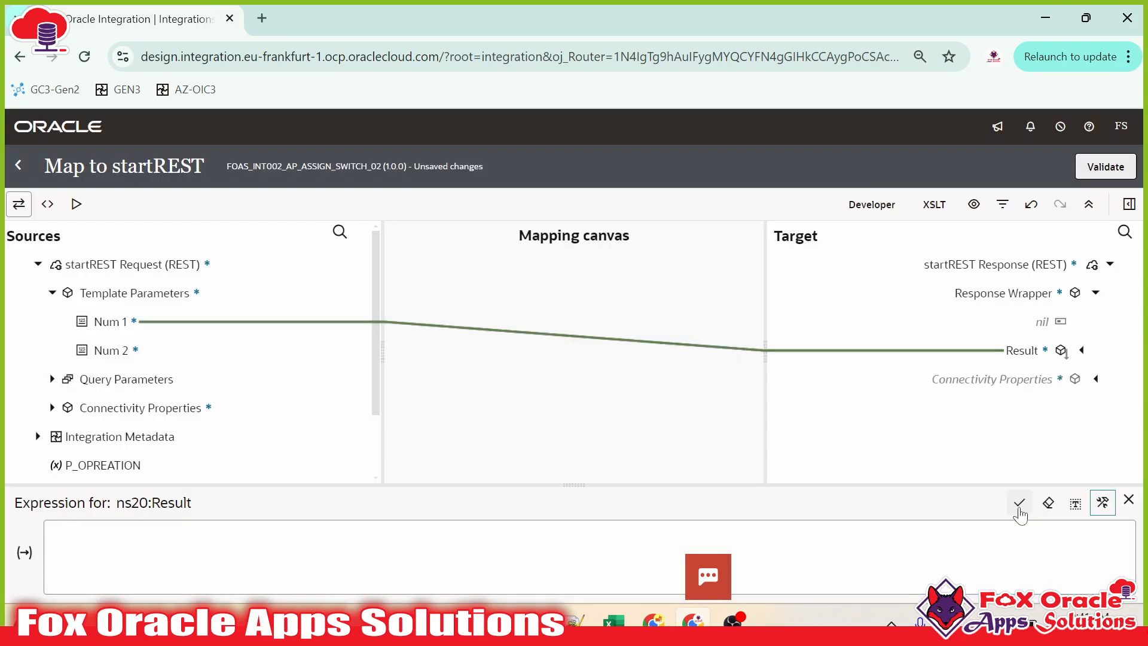
Step: Review the subtraction mapping, validate it, and return to the integration flow
left_click(102, 337)
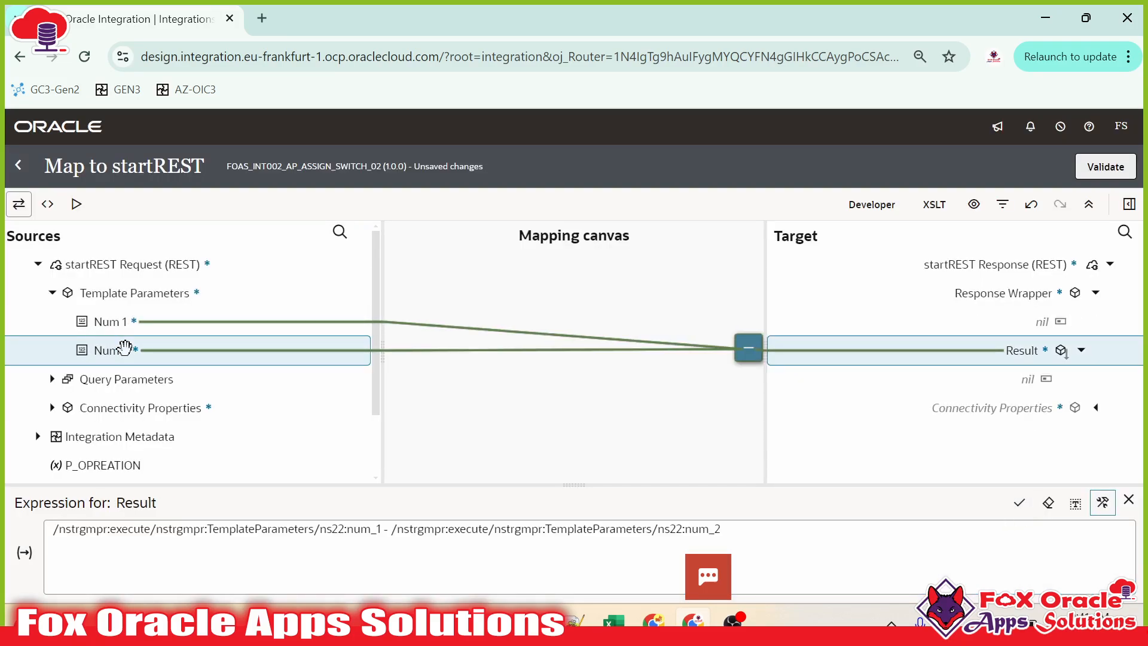
left_click(126, 323)
left_click(749, 347)
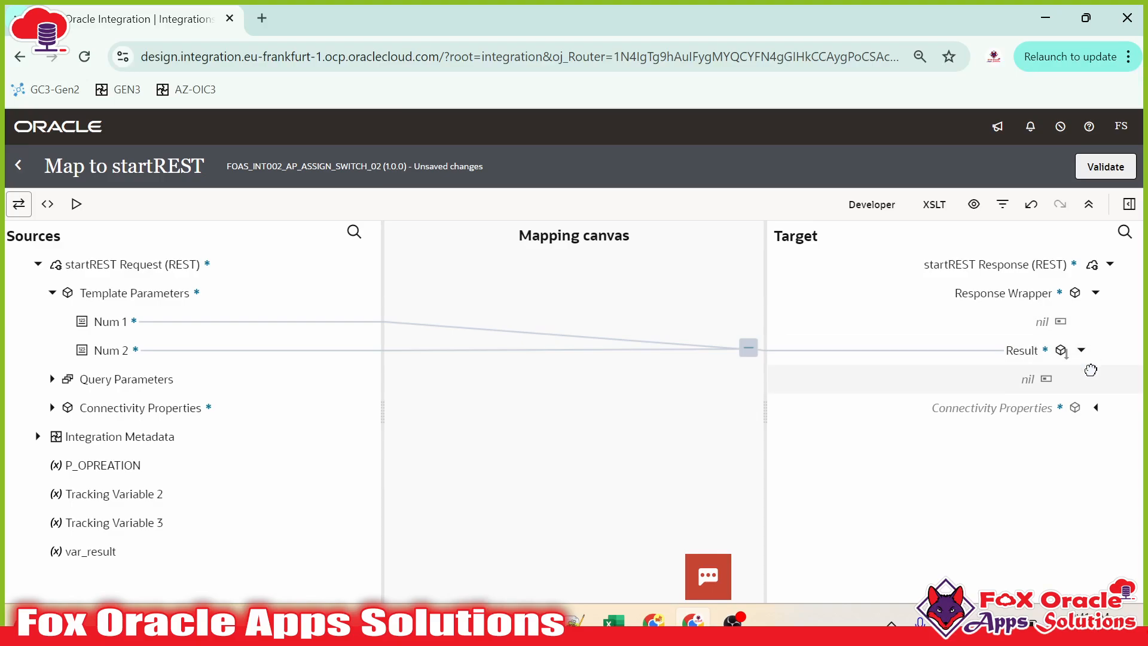
left_click(1038, 352)
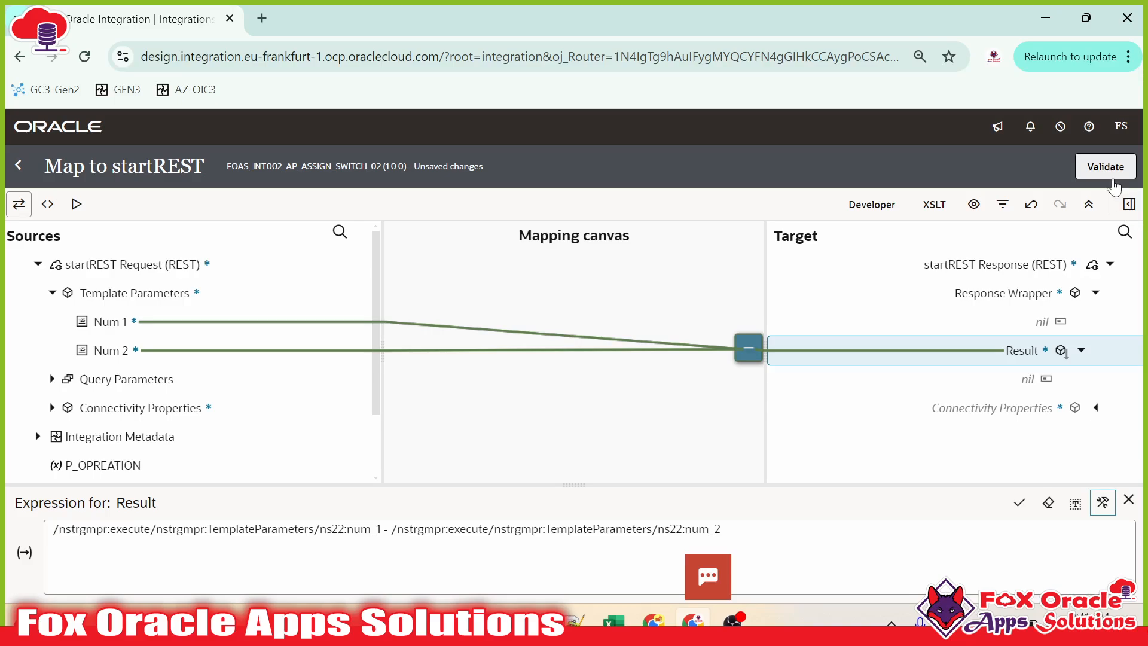
left_click(1112, 178)
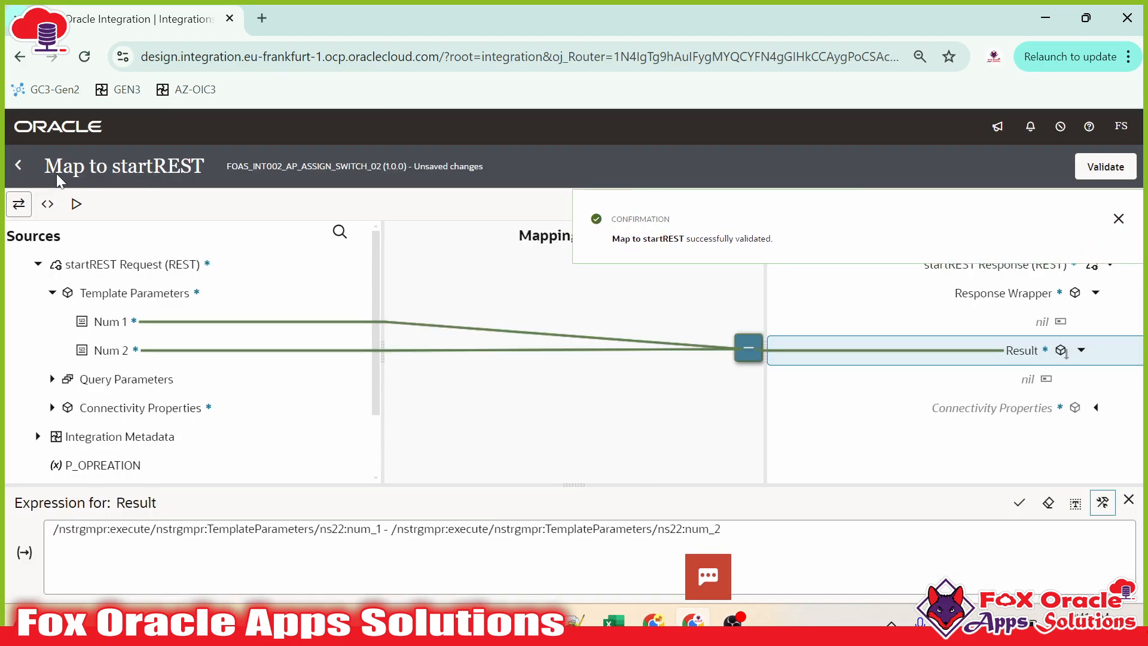
left_click(20, 165)
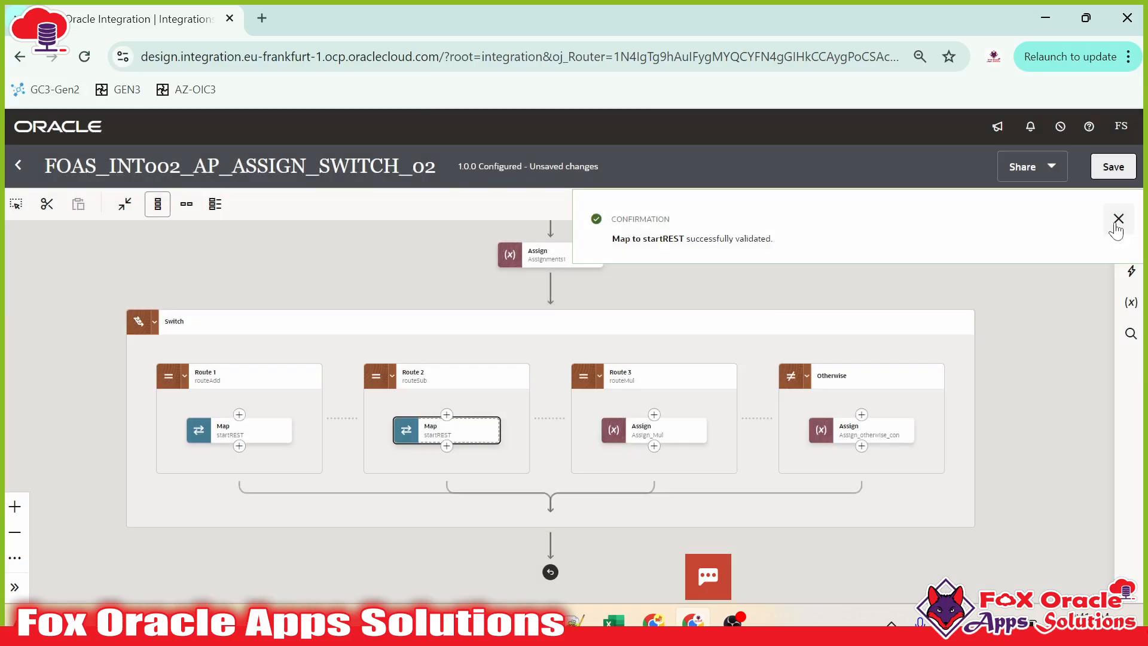
Step: Delete the Assign_Mul action from Route 3
left_click(1118, 219)
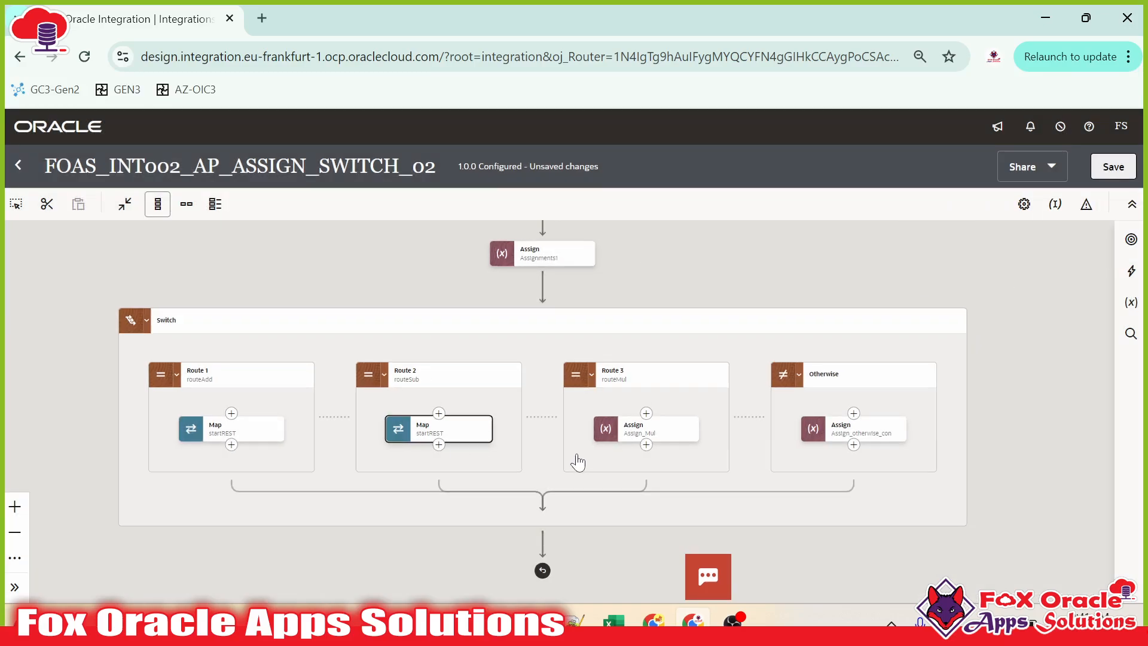
left_click(660, 429)
left_click(698, 503)
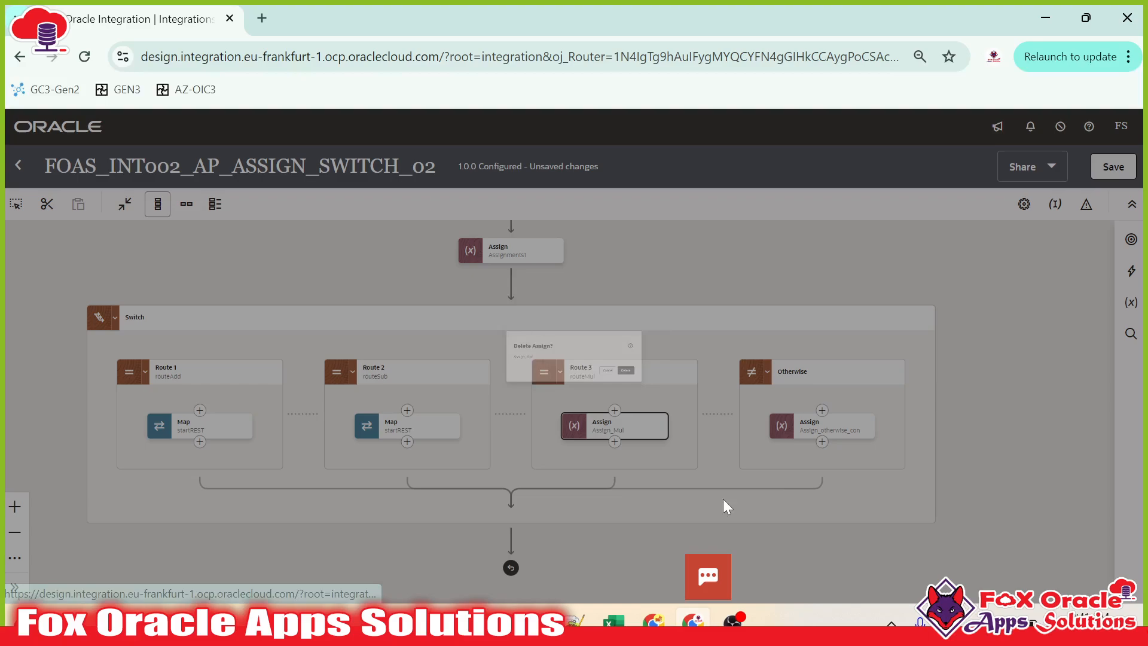
left_click(744, 401)
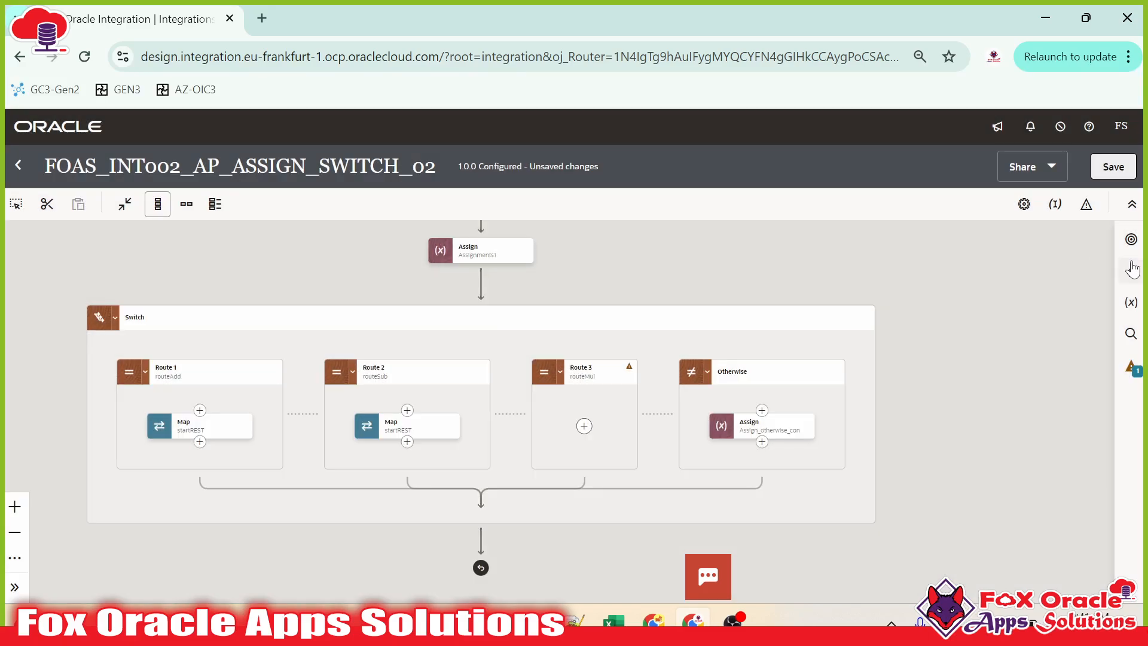
Step: Add a new Map action to startREST in Route 3 and create it
left_click(1131, 271)
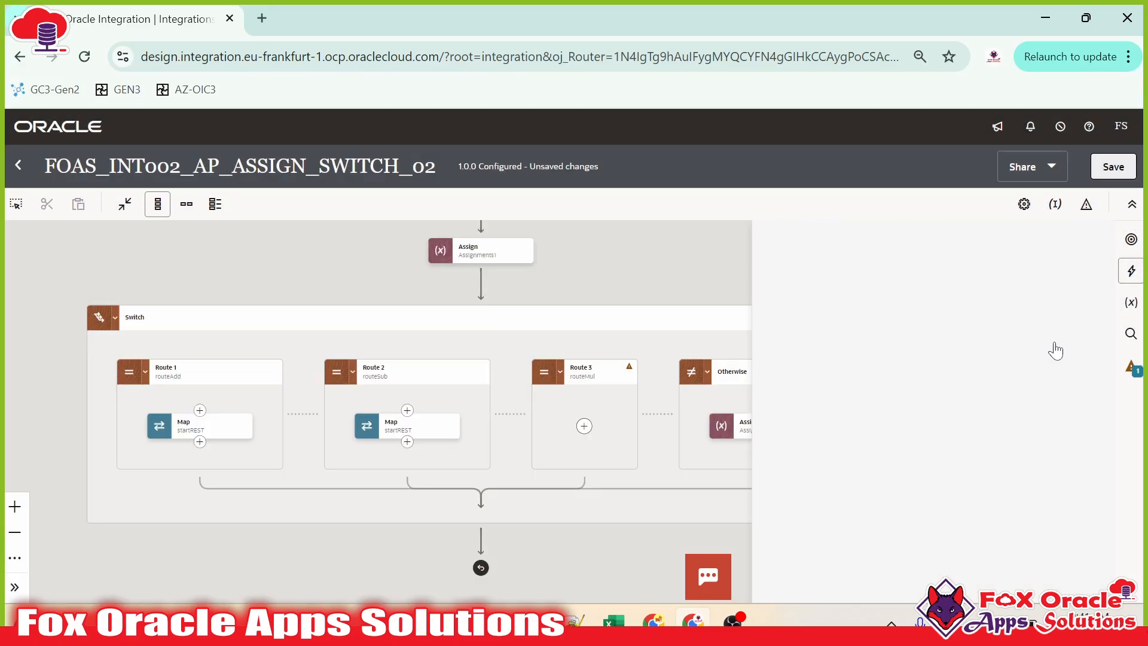
left_click_drag(795, 350, 585, 428)
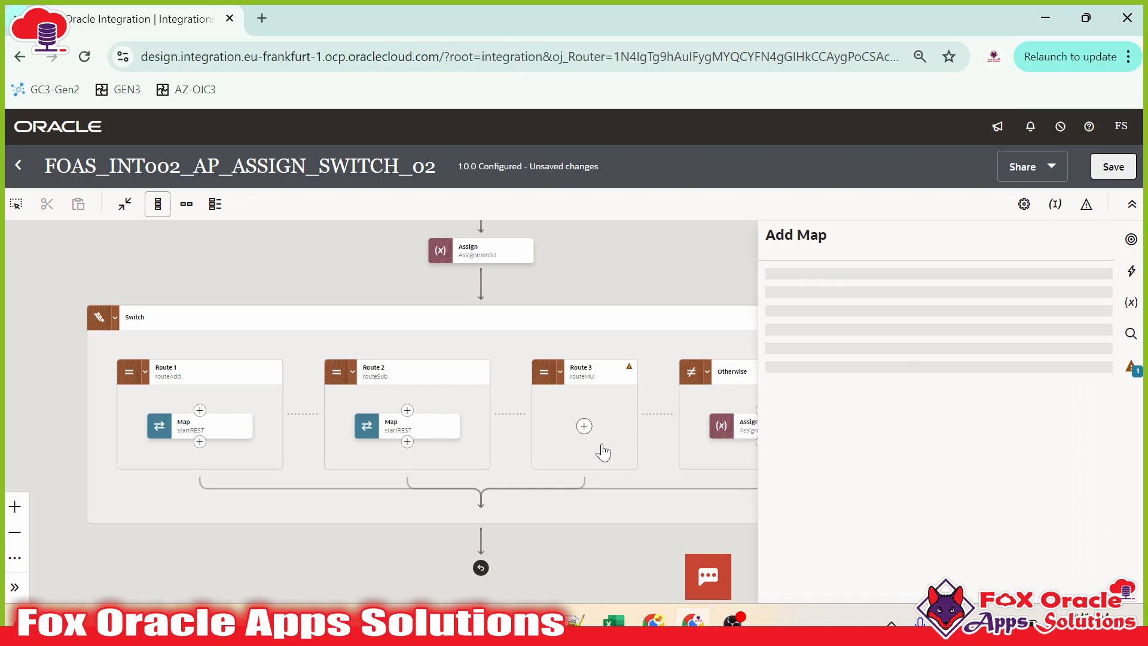
left_click(1079, 260)
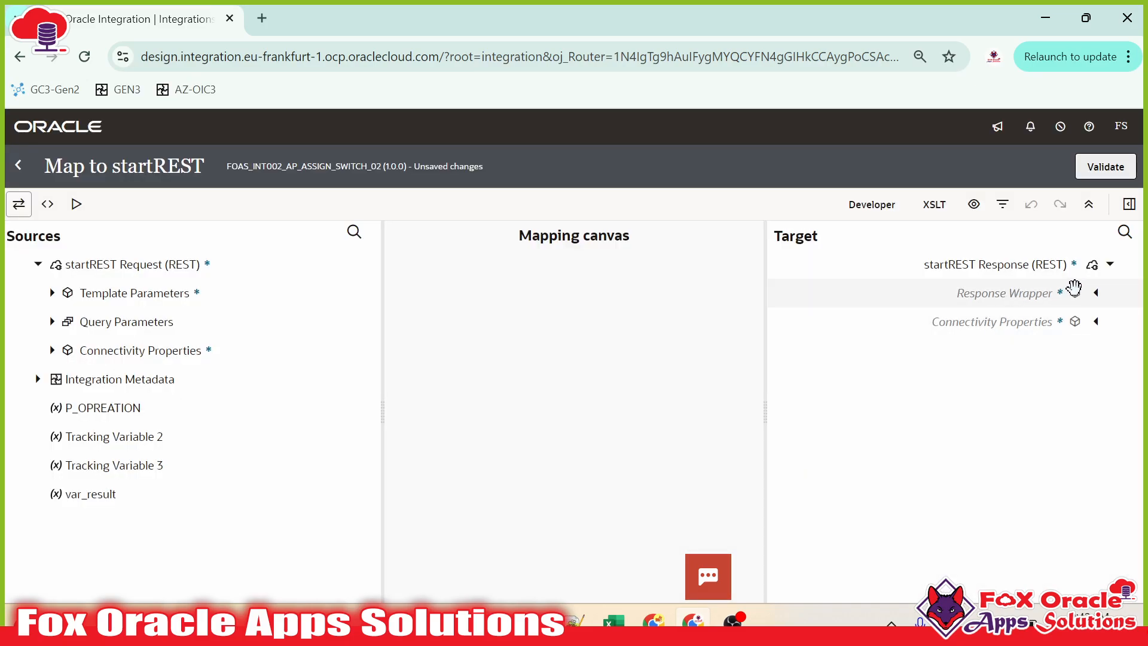
Step: Set Route 3's Result to num_1 * num_2, validate the map, and return to the canvas
left_click(1094, 294)
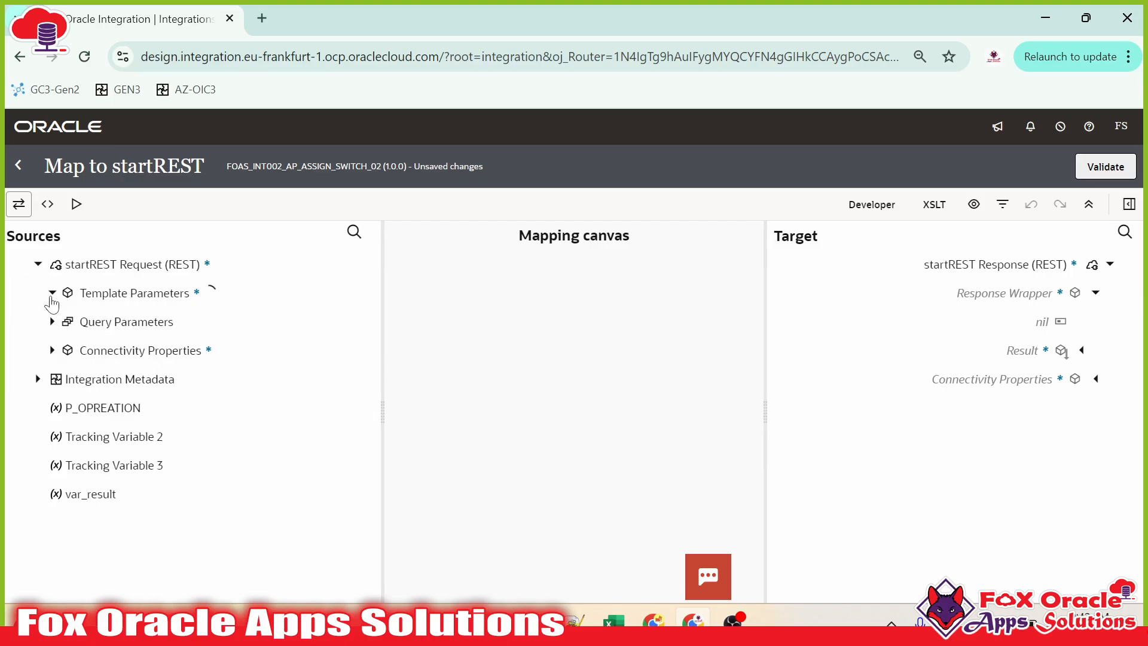
left_click(52, 292)
mouse_move(102, 321)
left_mouse_down()
mouse_move(939, 338)
mouse_move(1042, 353)
left_mouse_up()
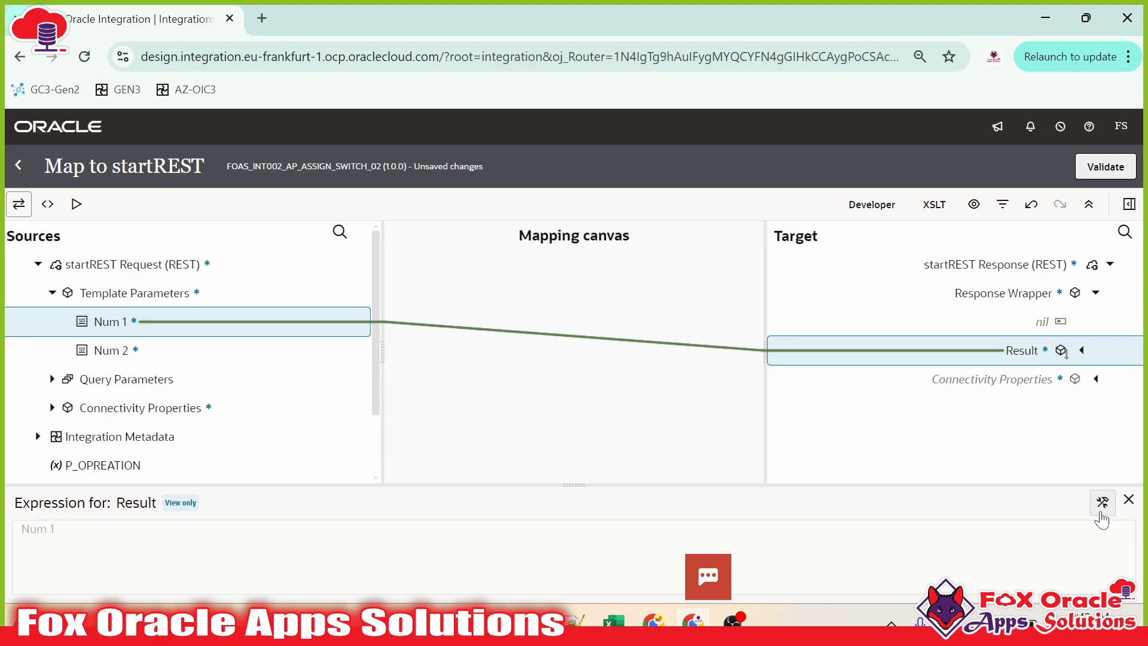
left_click(1103, 503)
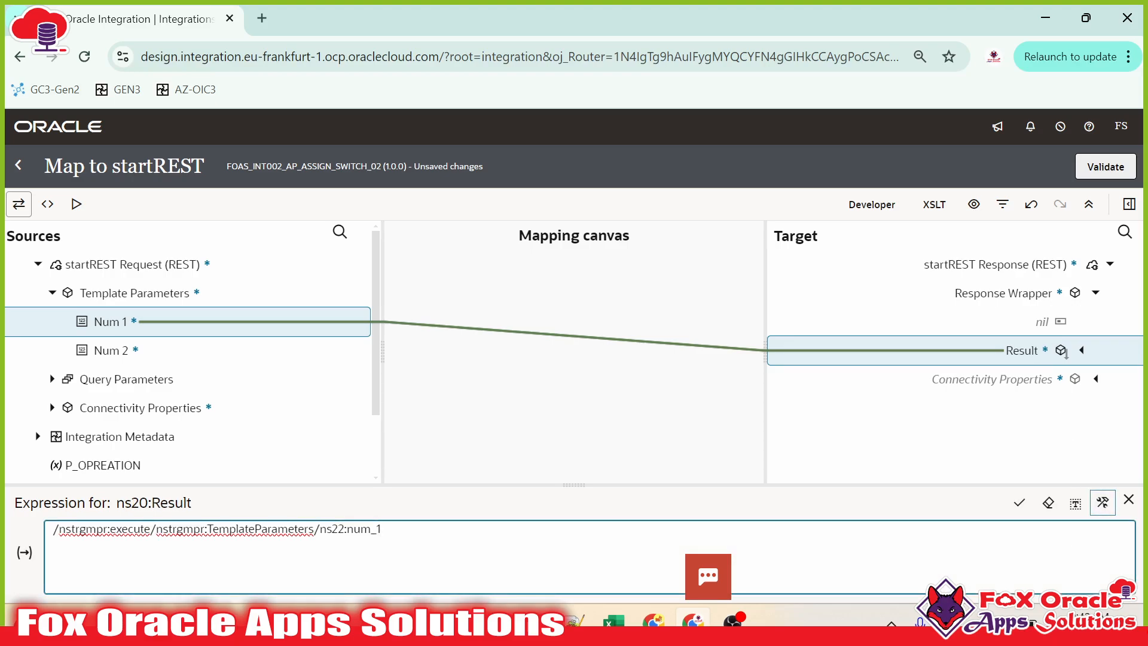
type("*")
left_click_drag(188, 357, 503, 545)
left_click(1019, 503)
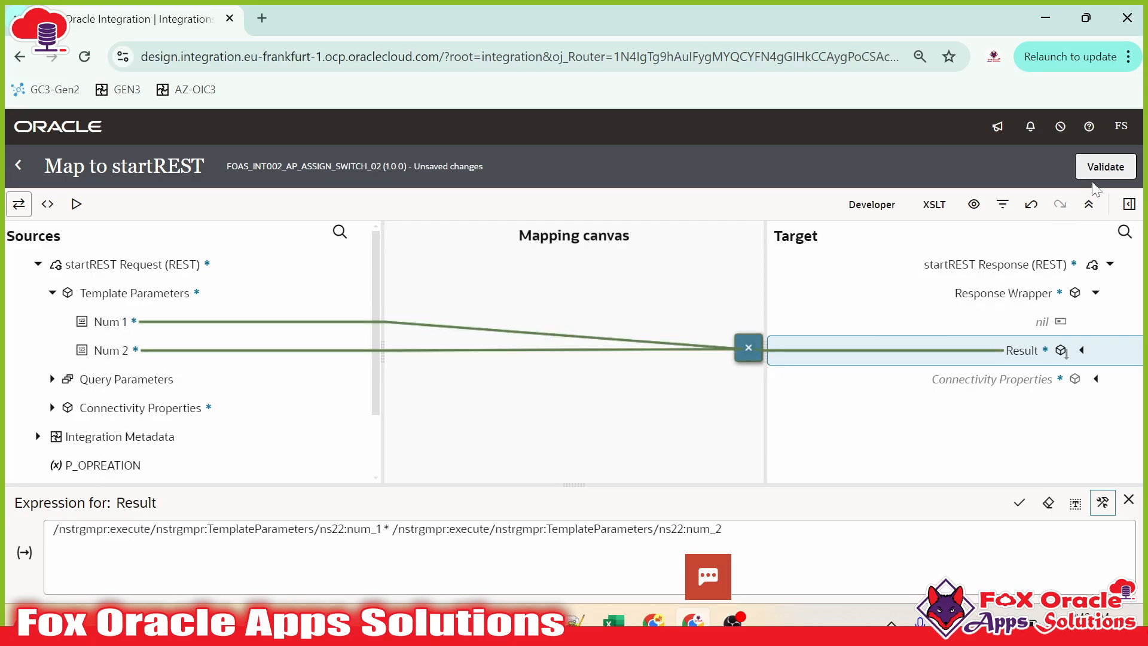
left_click(1106, 167)
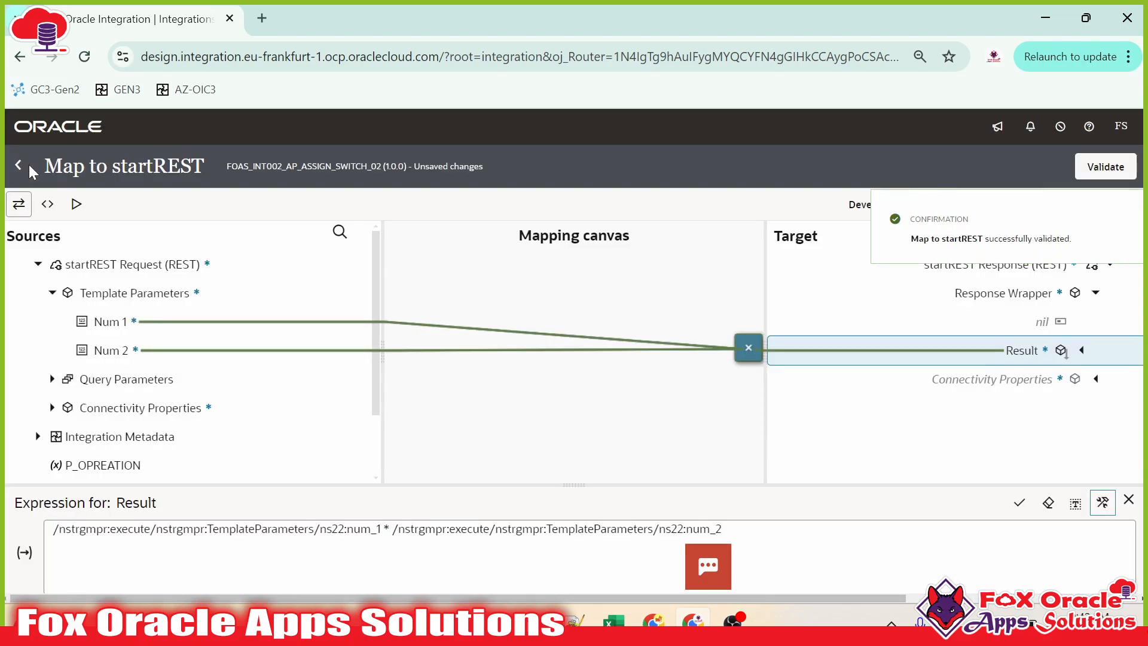
left_click(18, 166)
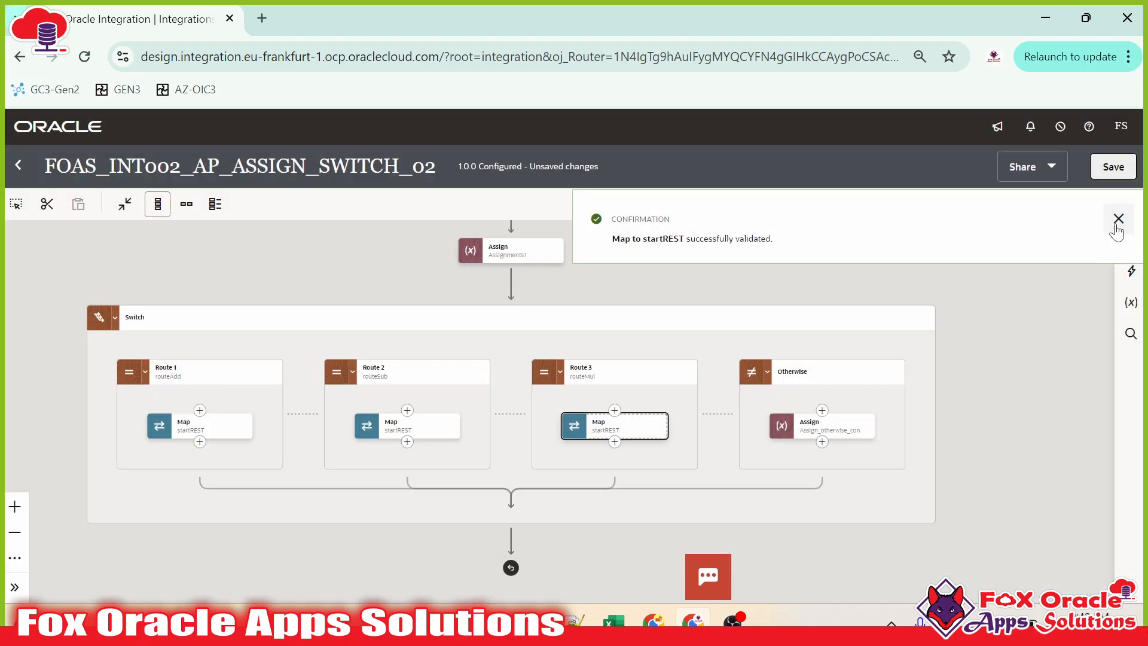
left_click(1118, 219)
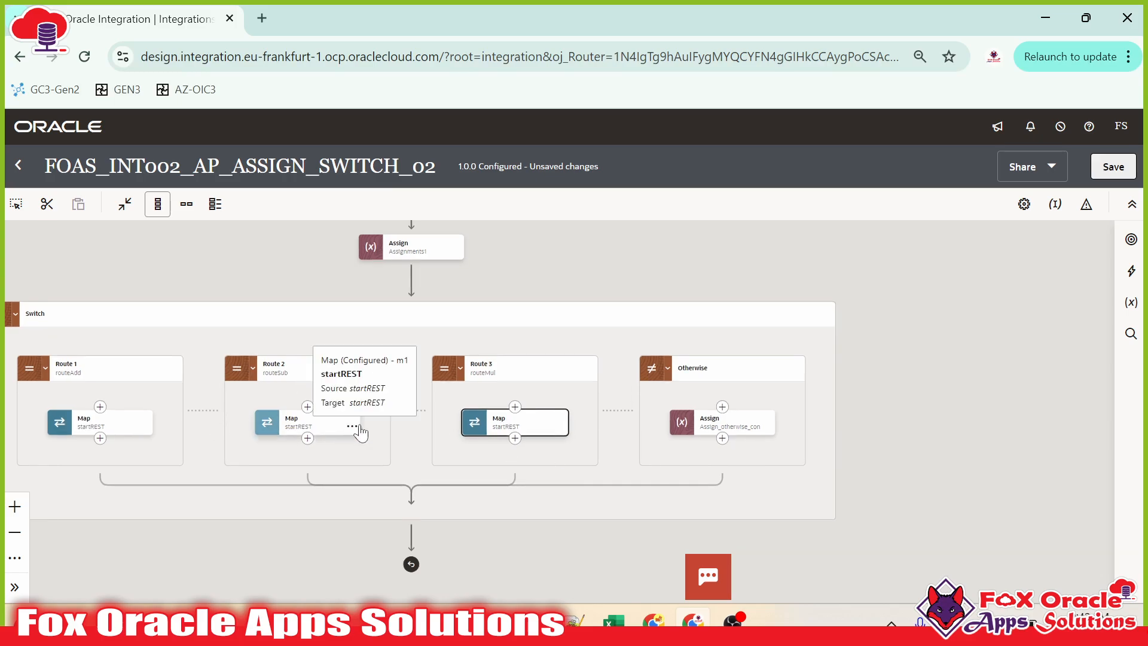
Step: Open and review the Otherwise route's Assign step, then bring Routes 2 and 3 into view
left_click(723, 408)
left_click(718, 426)
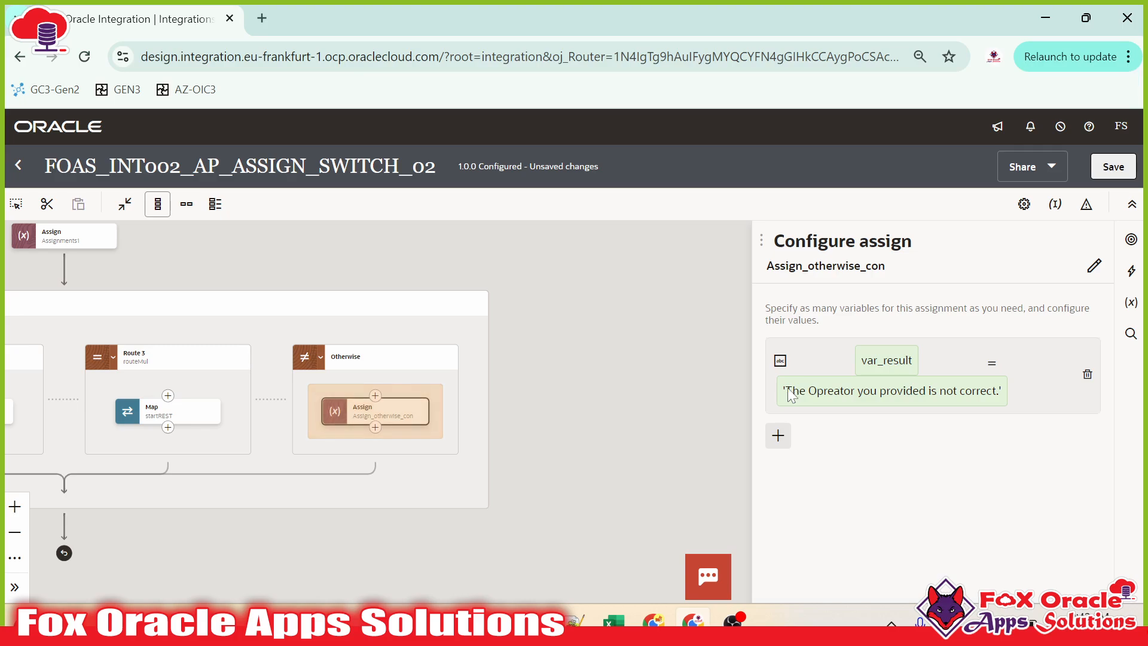
key("Escape")
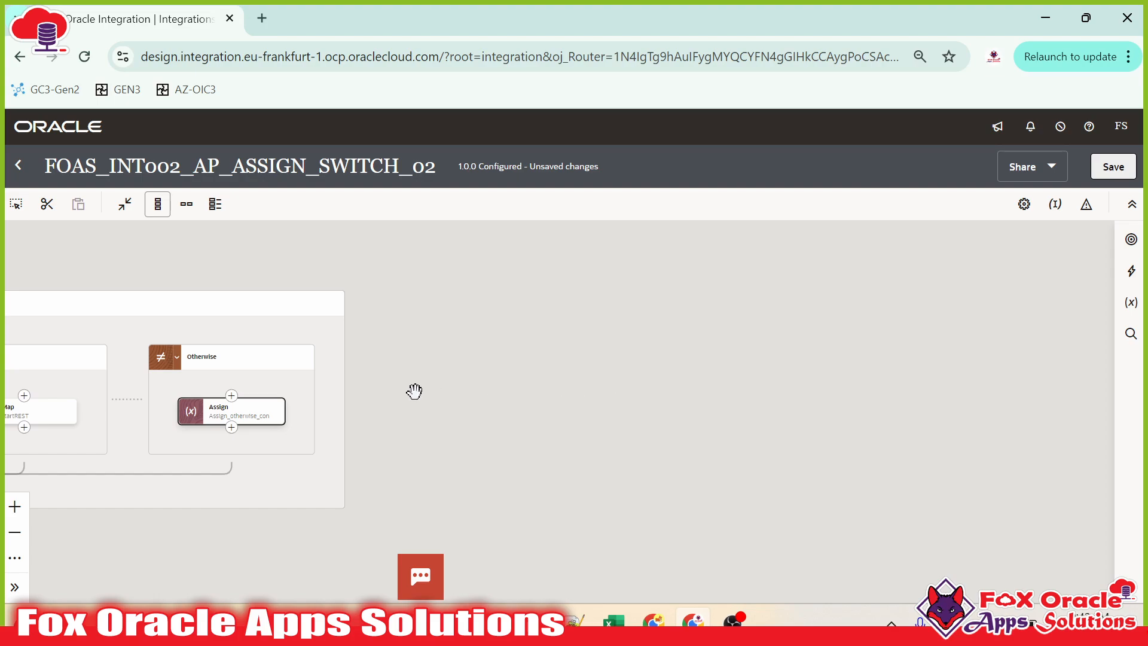
left_click(277, 417)
left_click(311, 454)
left_click_drag(648, 405, 934, 401)
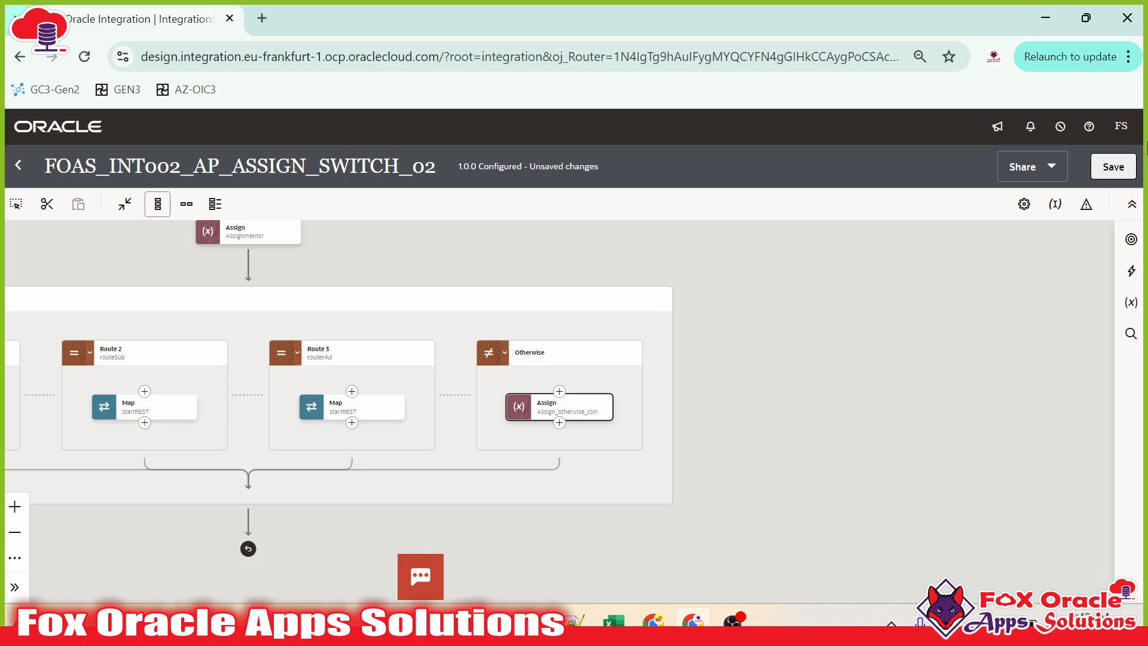
Step: Save the integration and inspect the var_result error-message value in Assign_otherwise_con
left_click(1100, 172)
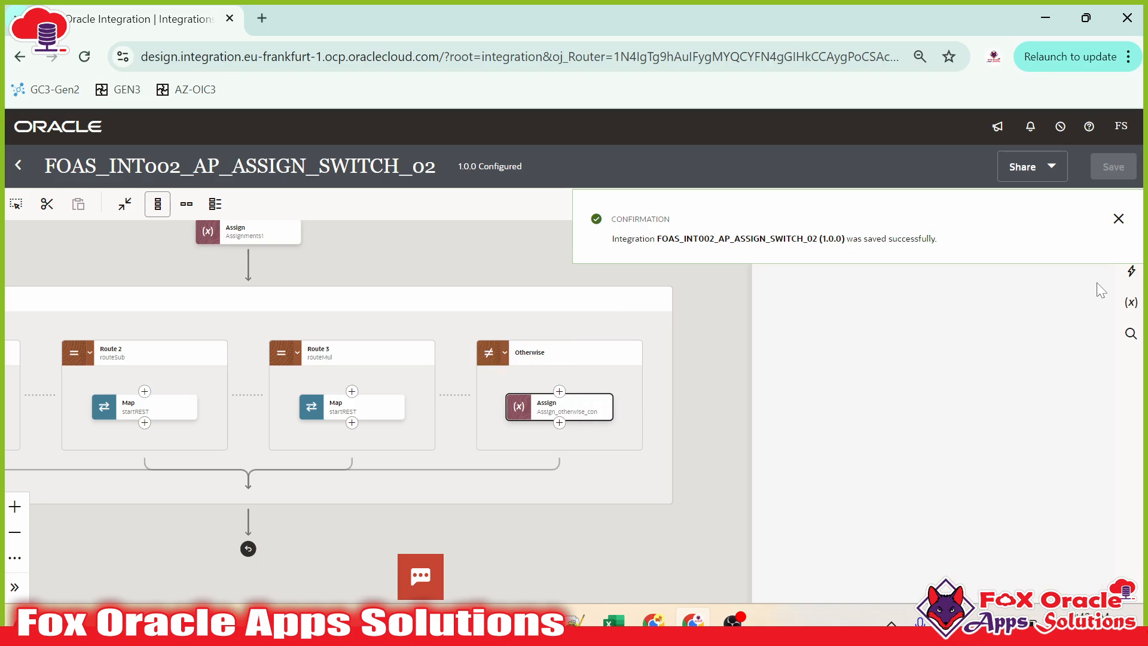
left_click(906, 362)
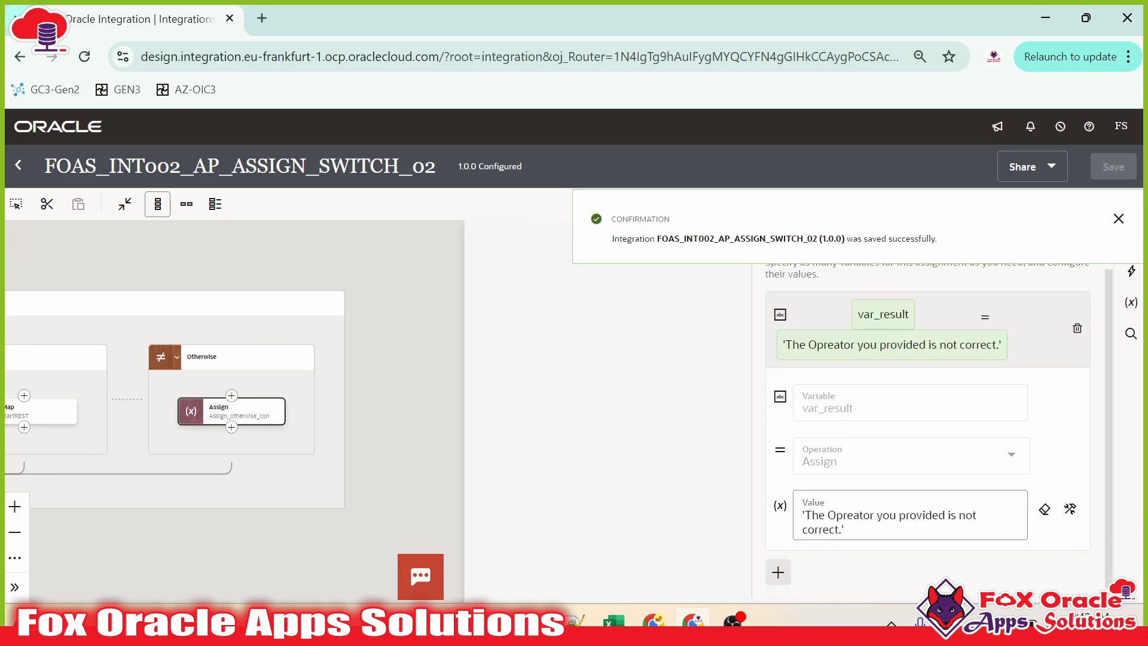
left_click(1044, 511)
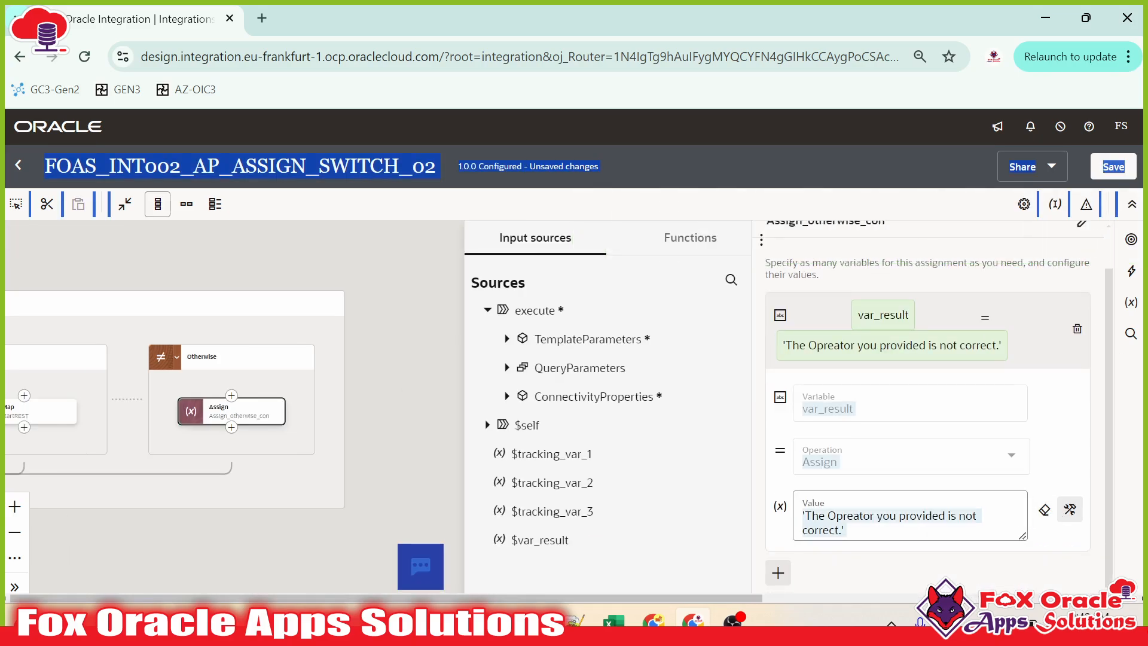
left_click(374, 368)
Step: Delete the Assign_otherwise_con step from the Otherwise route
left_click_drag(390, 387, 834, 404)
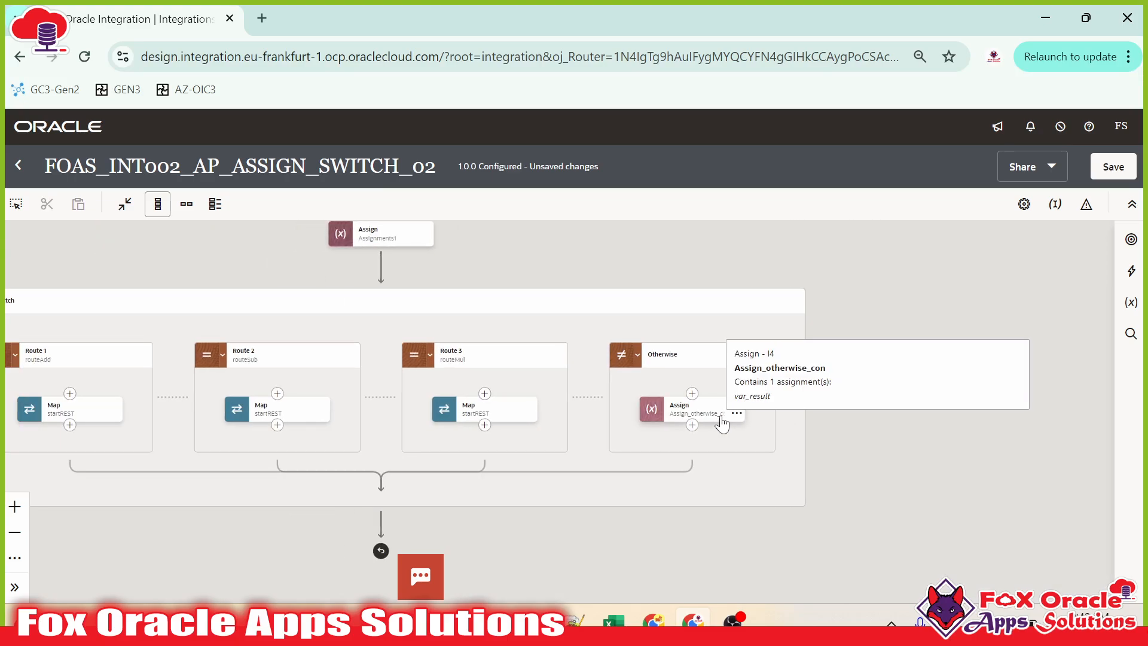
left_click(736, 416)
left_click(767, 488)
left_click(755, 405)
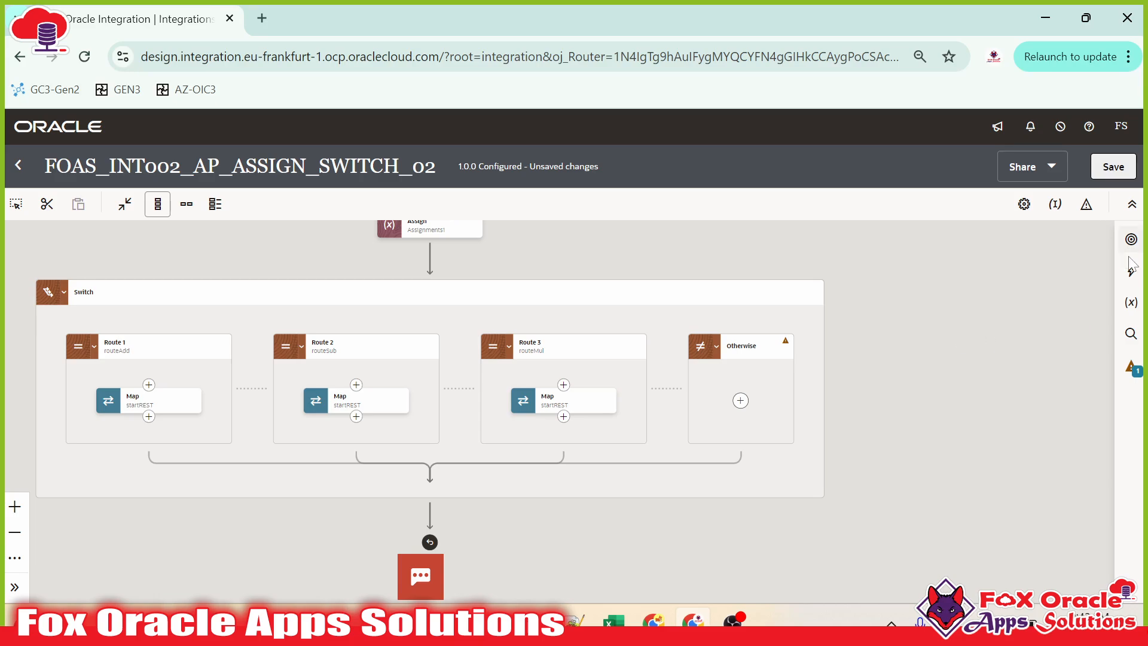
Step: Add a new Map to startREST in the Otherwise route and create it
left_click(1131, 267)
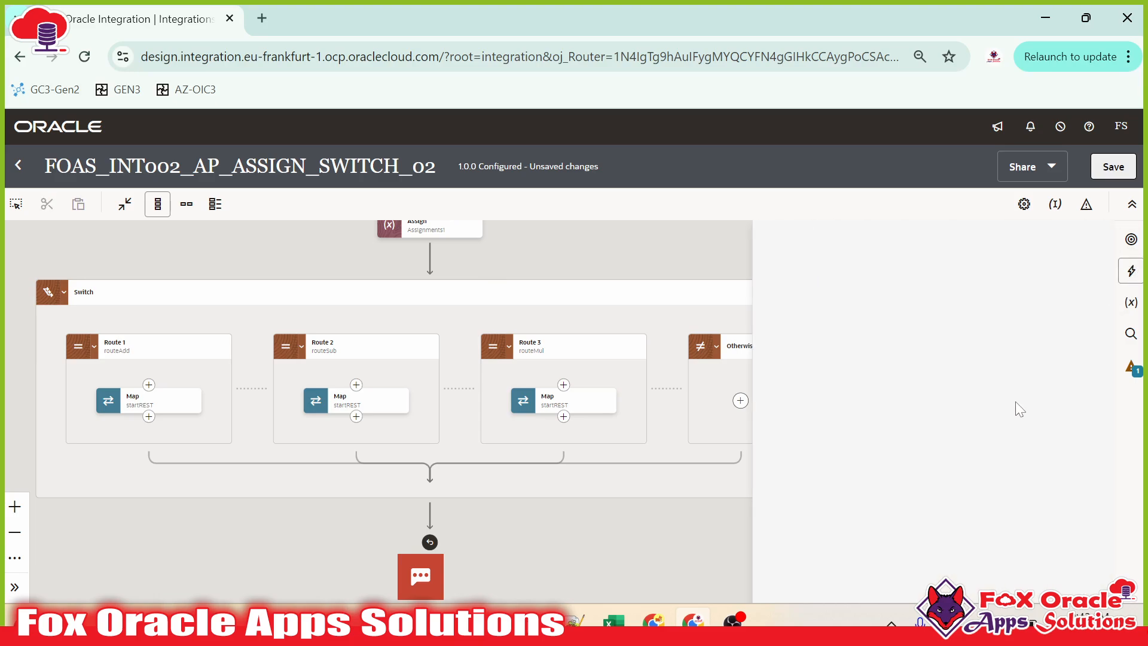
left_click_drag(798, 374, 742, 404)
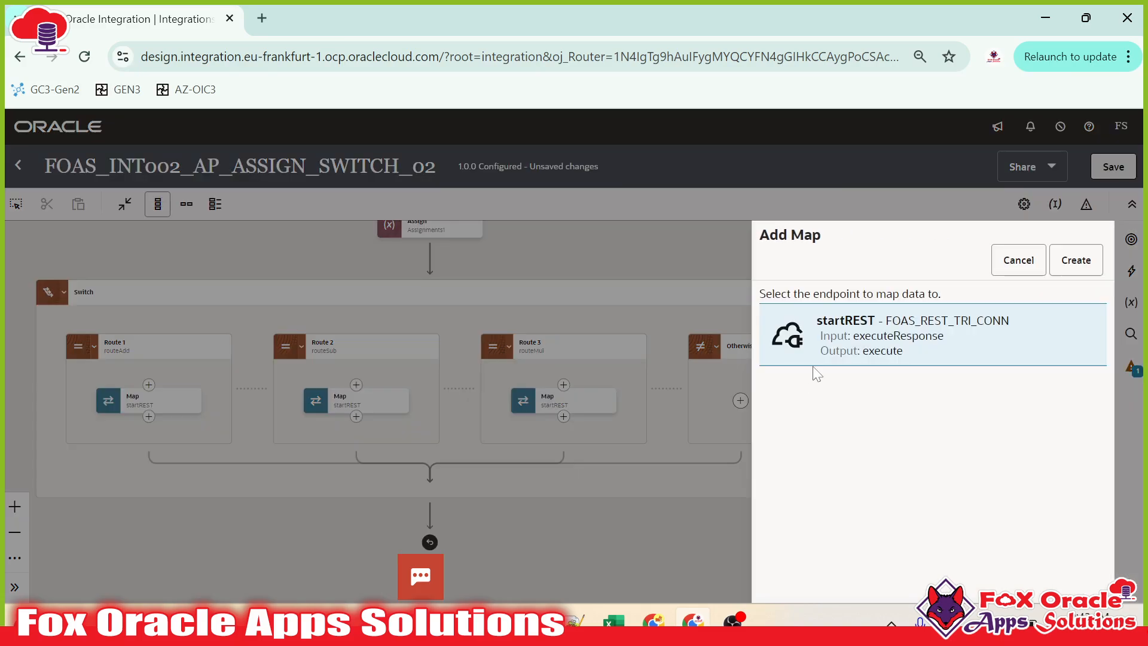
left_click(1076, 261)
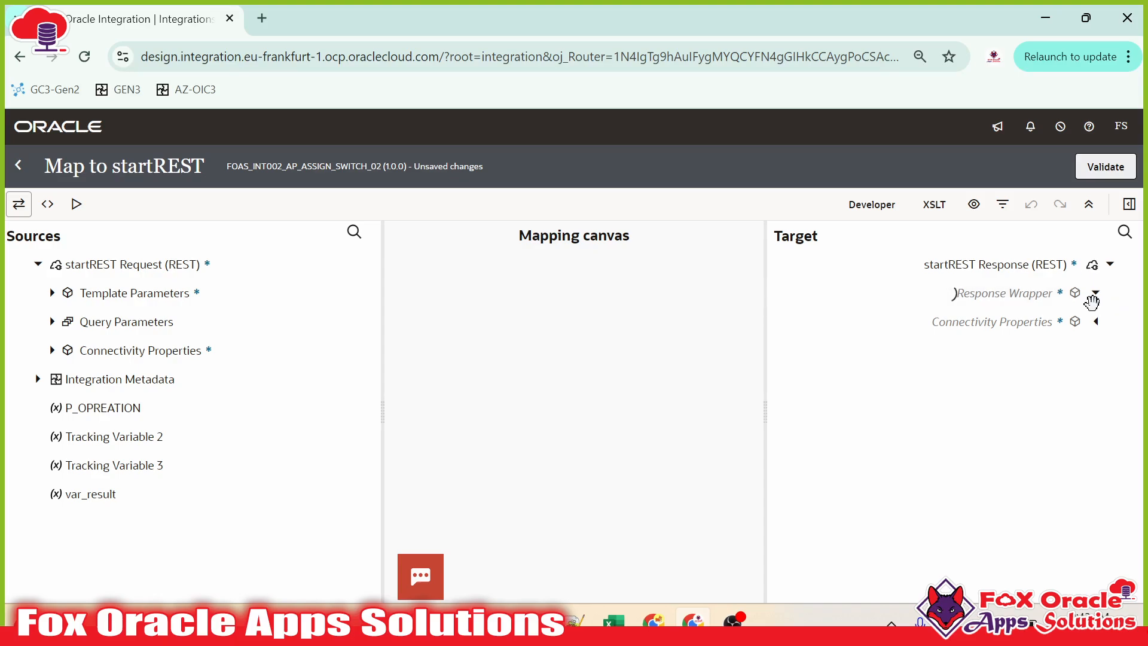
Step: Create Result as a target node and paste the error message into its expression
left_click(1096, 293)
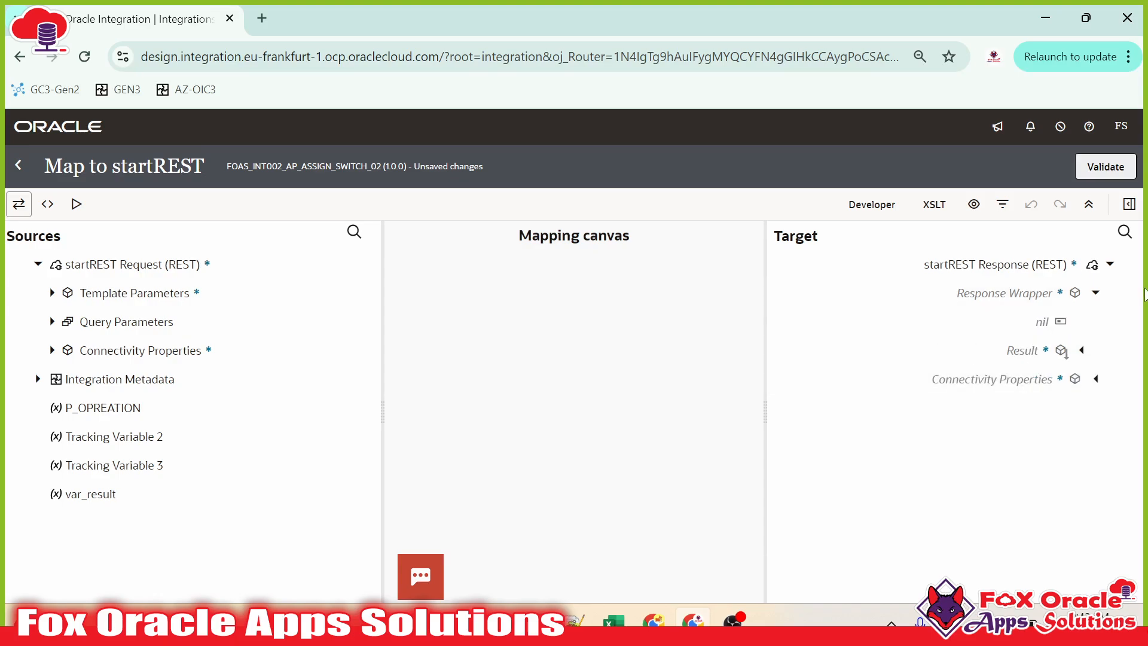
left_click(1034, 356)
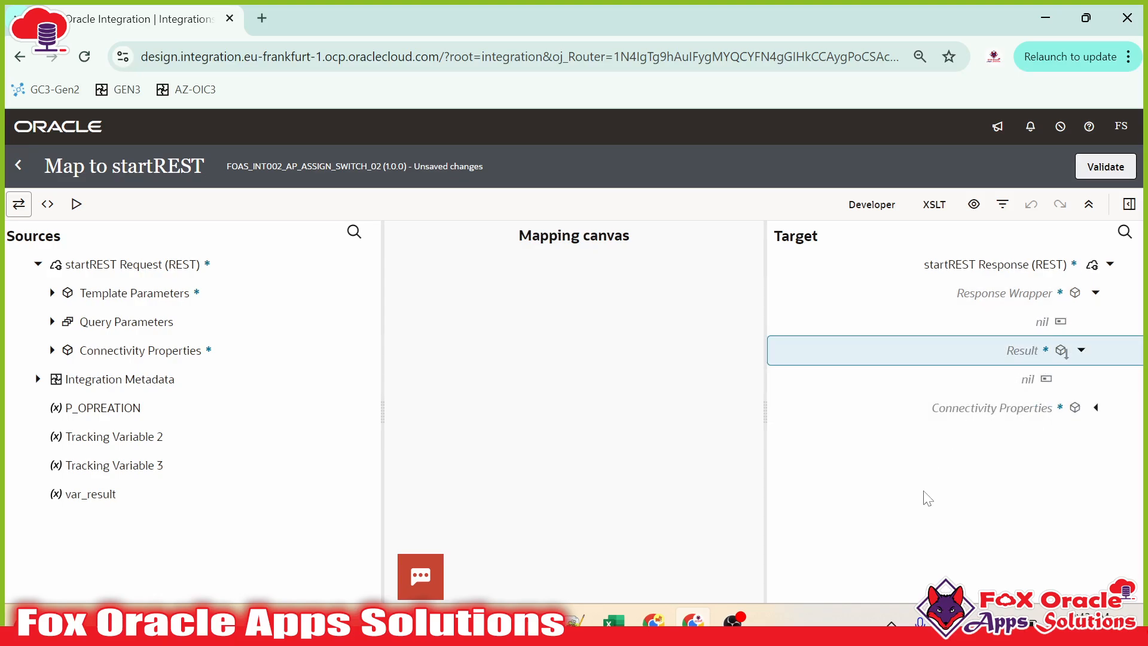
right_click(1026, 350)
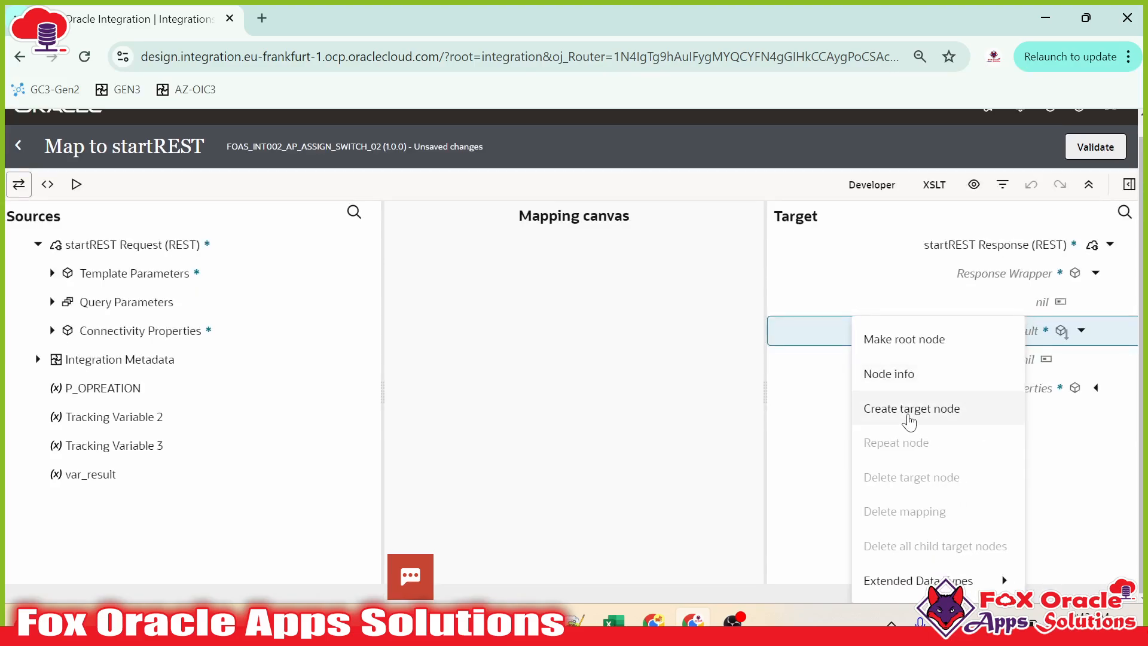
left_click(933, 409)
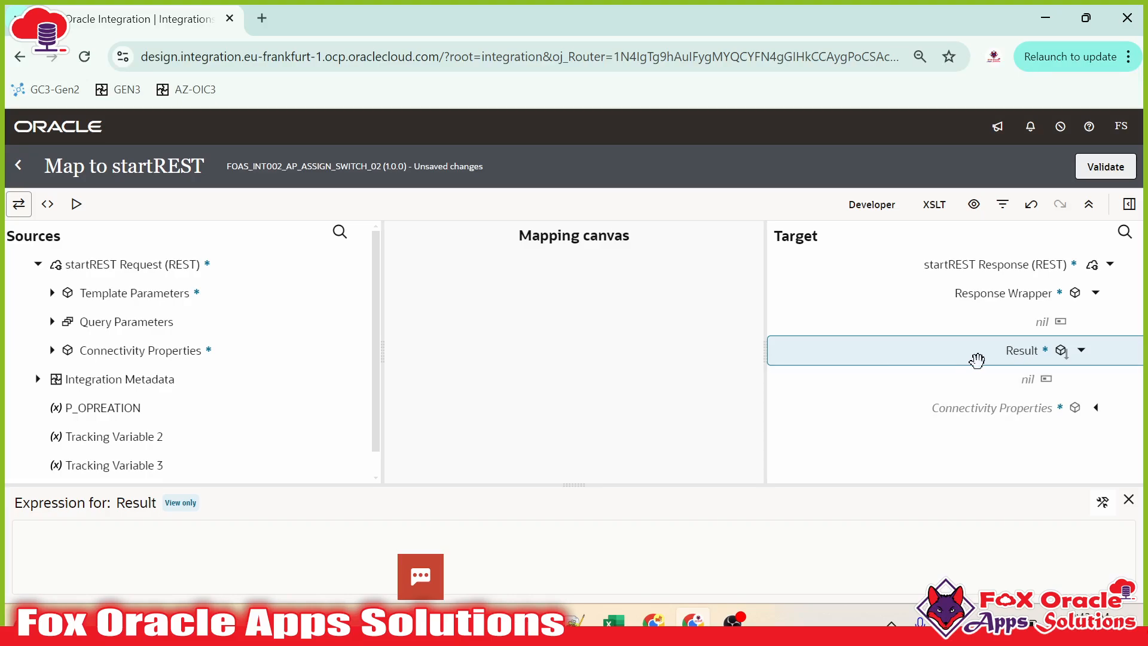
left_click(1103, 501)
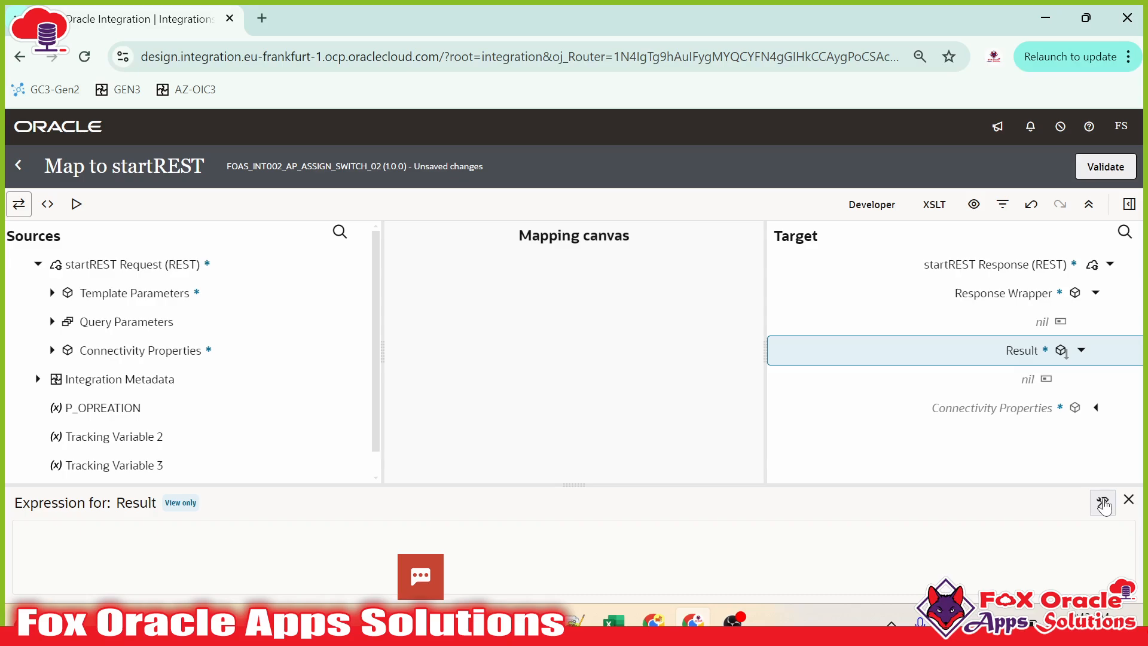
type("'The Opreator you provided is not correct.'")
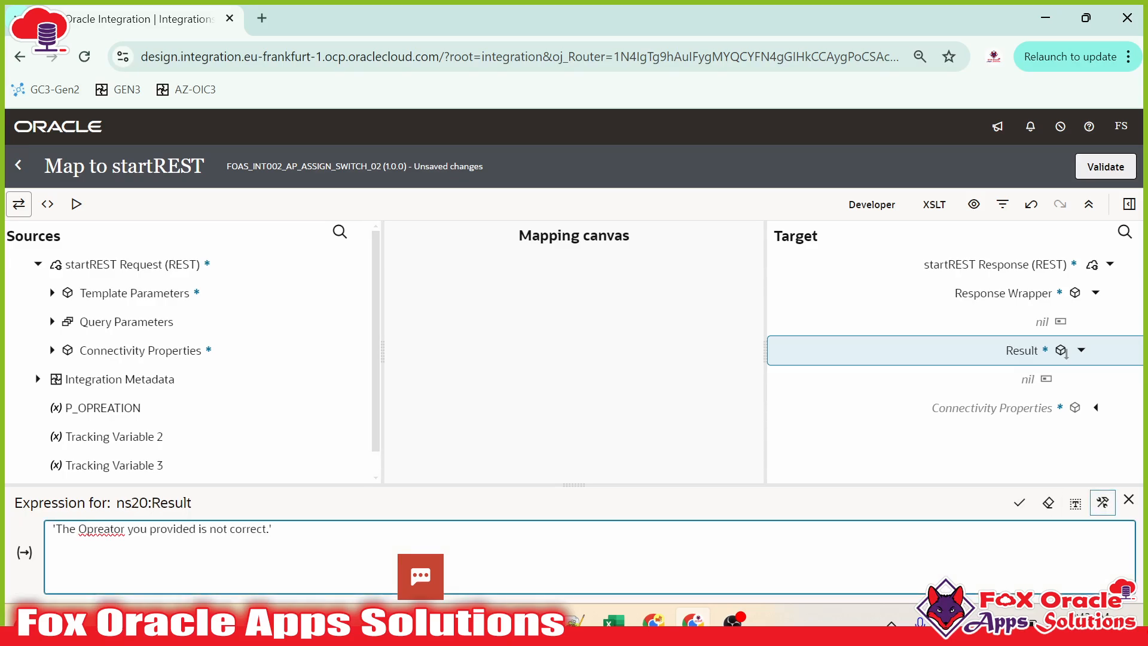
Step: Correct 'Opreator' to 'operator' and start wrapping the message in concat('The operator (', …)
key("BackSpace")
type("o")
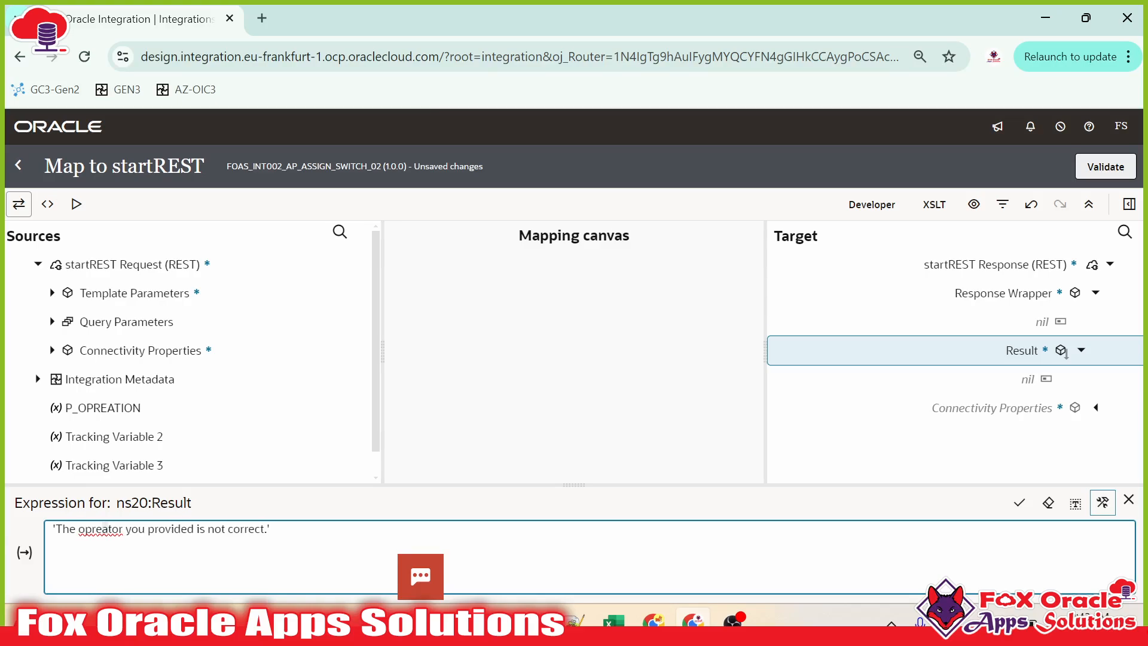
key("Left")
type("r")
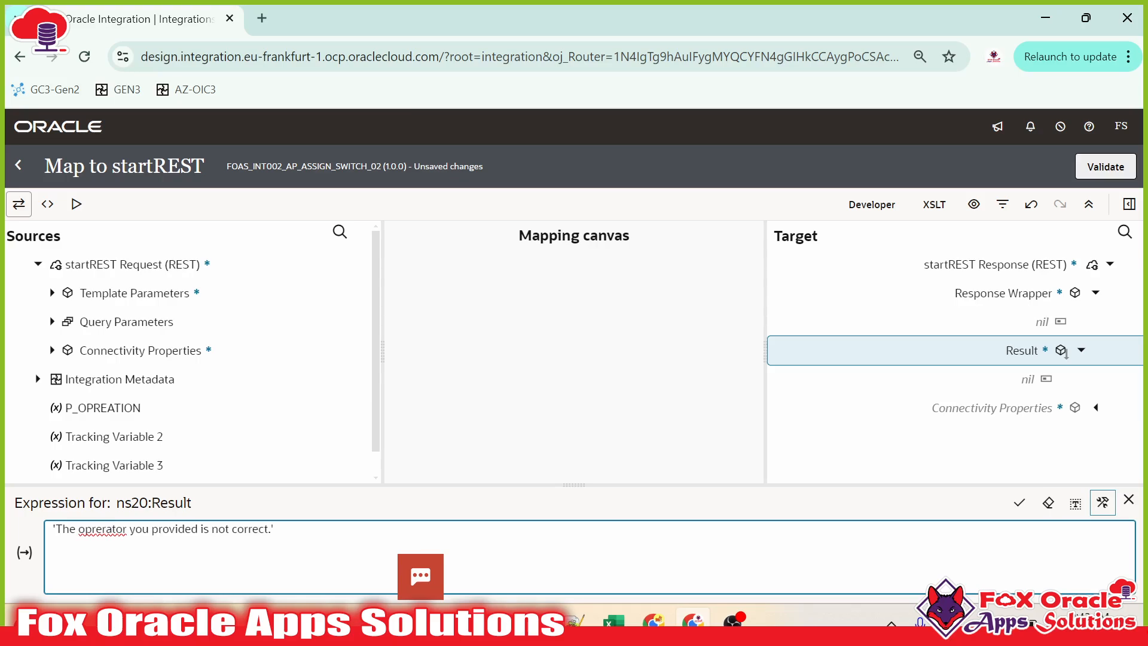
left_click(96, 529)
key("BackSpace")
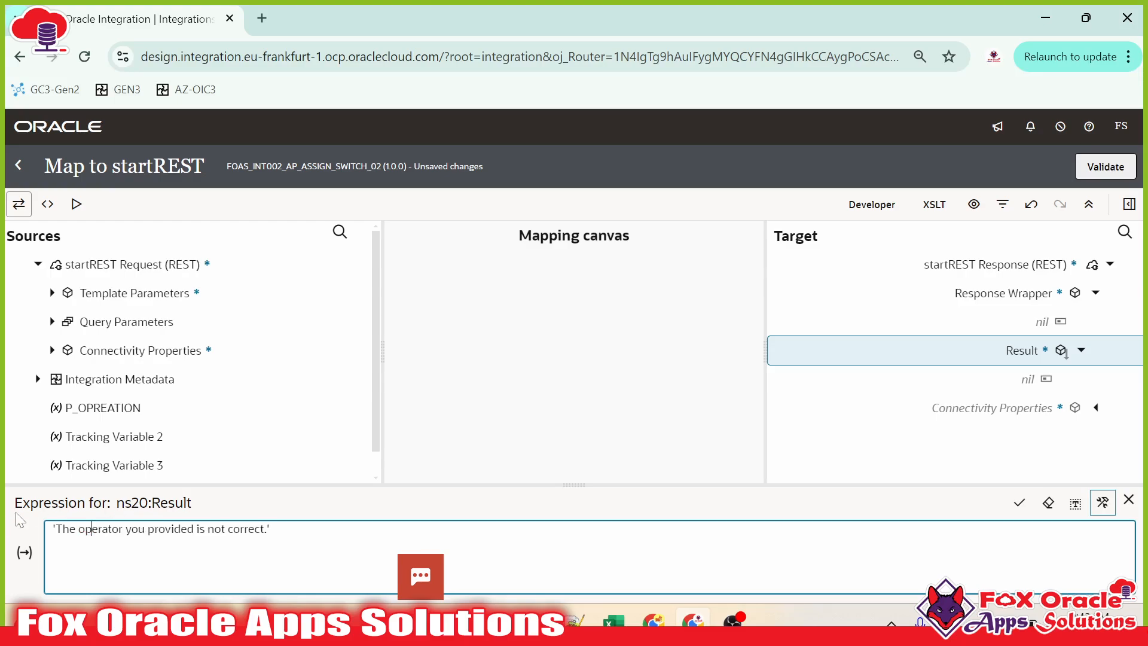
type("concat('The")
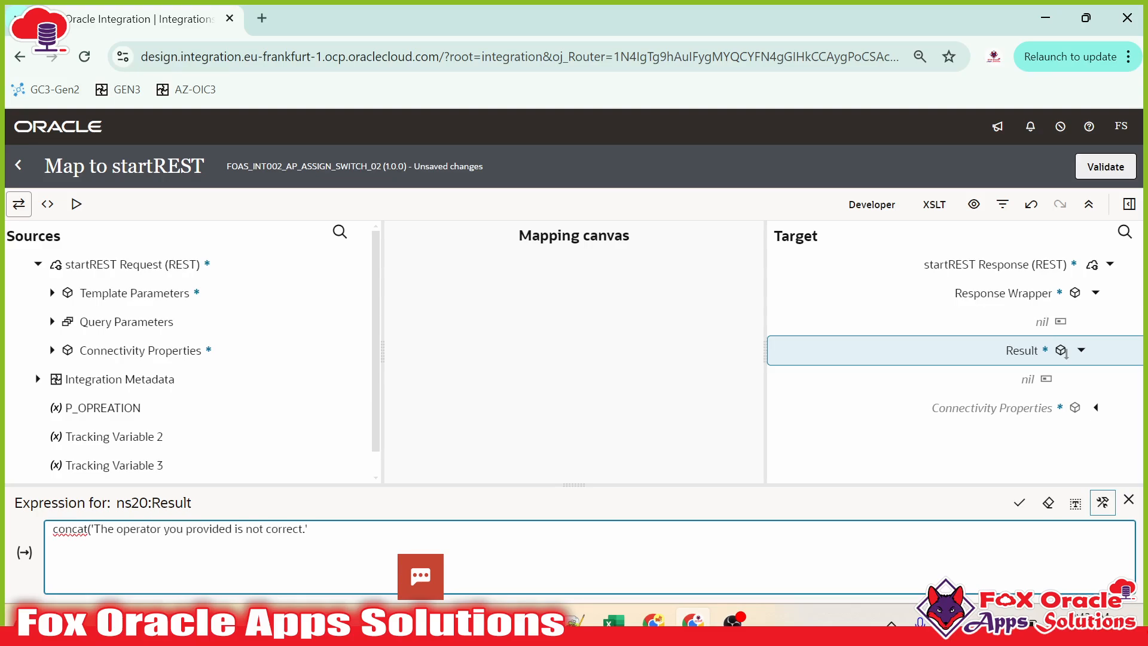
type(" operator")
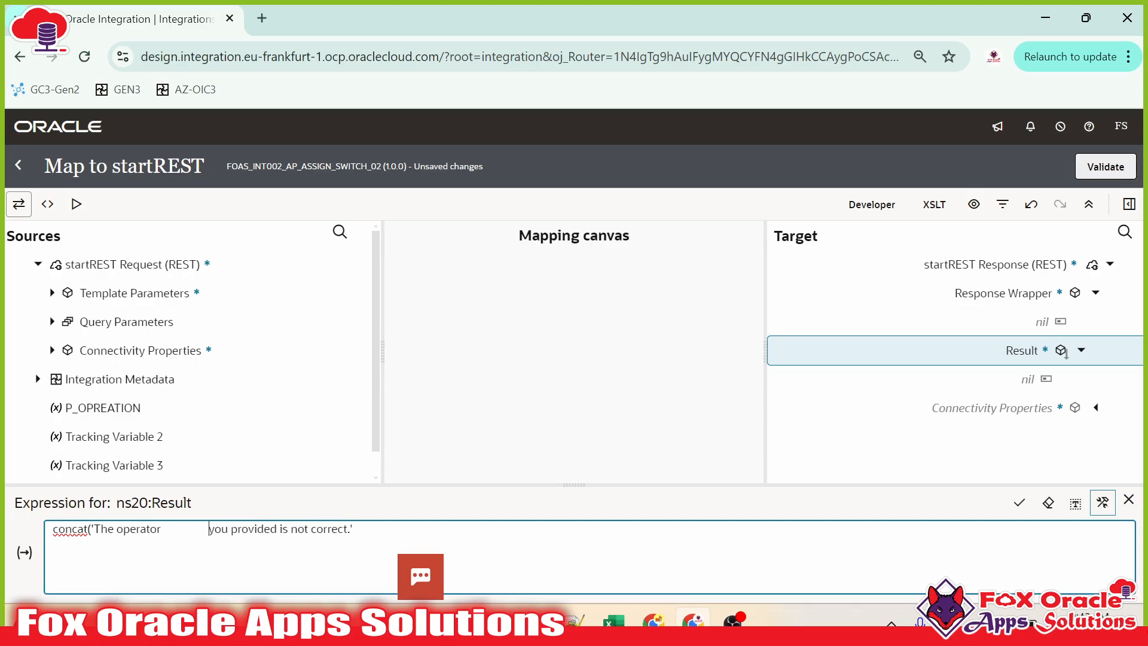
key("BackSpace")
type("',")
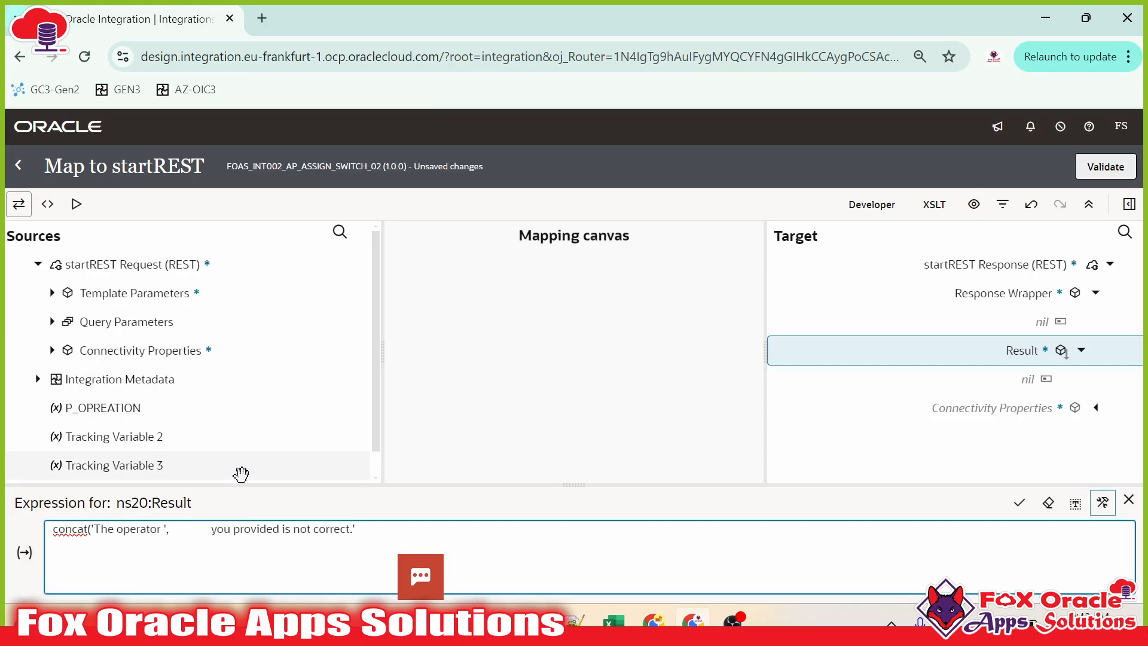
type("(")
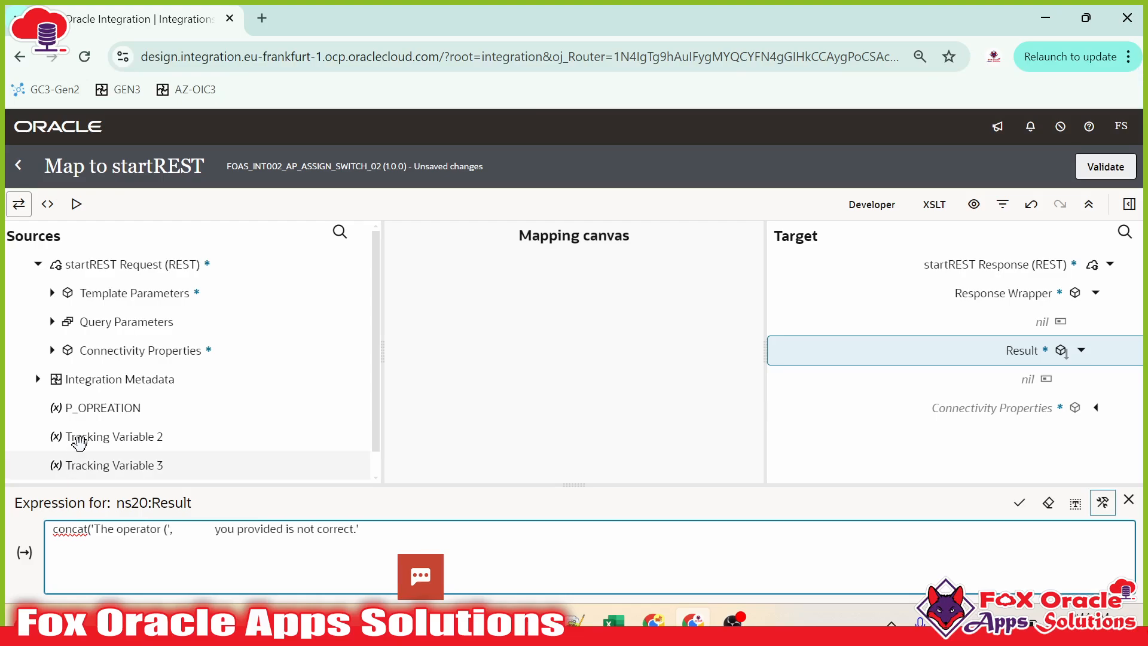
Step: Insert the P_OPREATION query parameter into the concat, add the closing text and parentheses, and apply
left_click(53, 323)
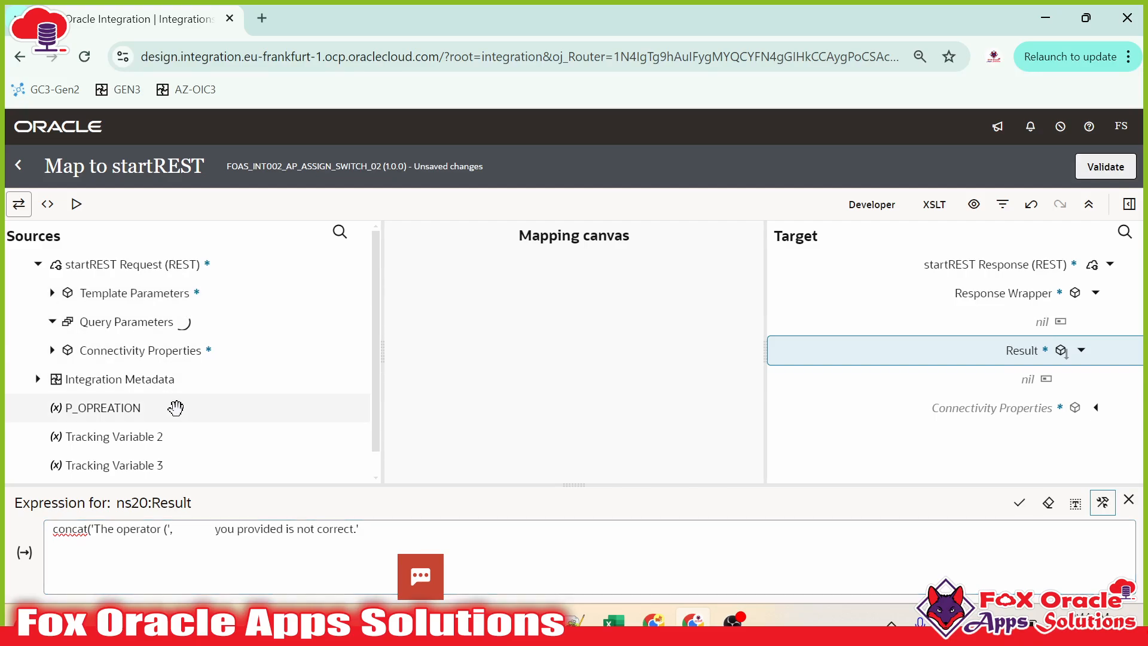
left_click_drag(148, 353, 178, 553)
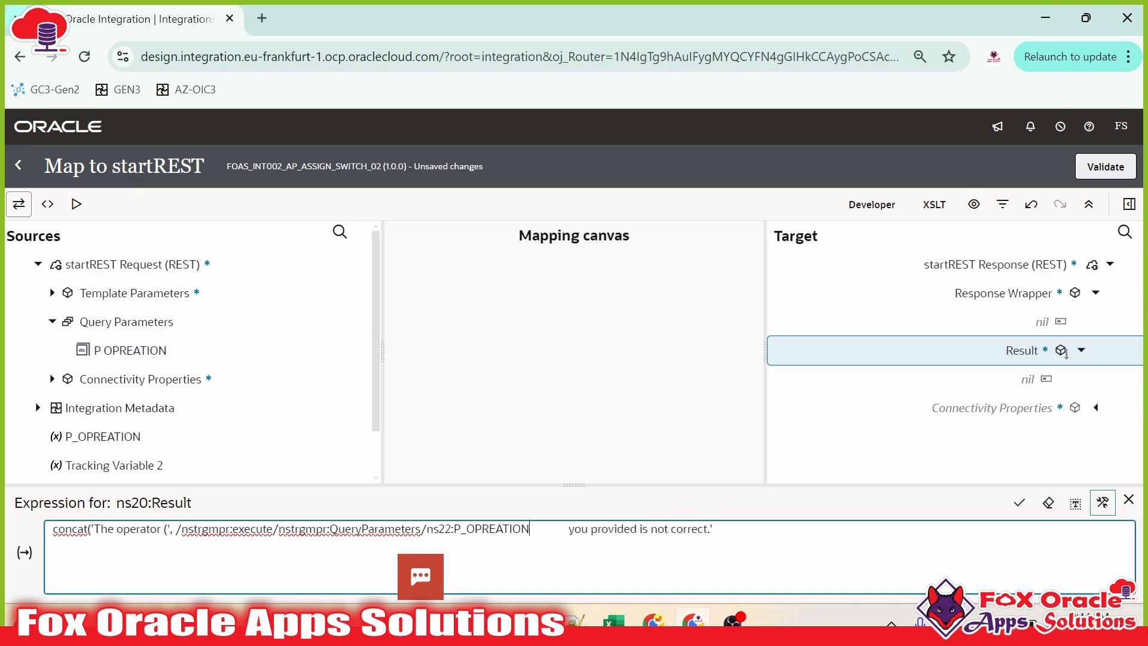
left_click_drag(162, 529, 91, 528)
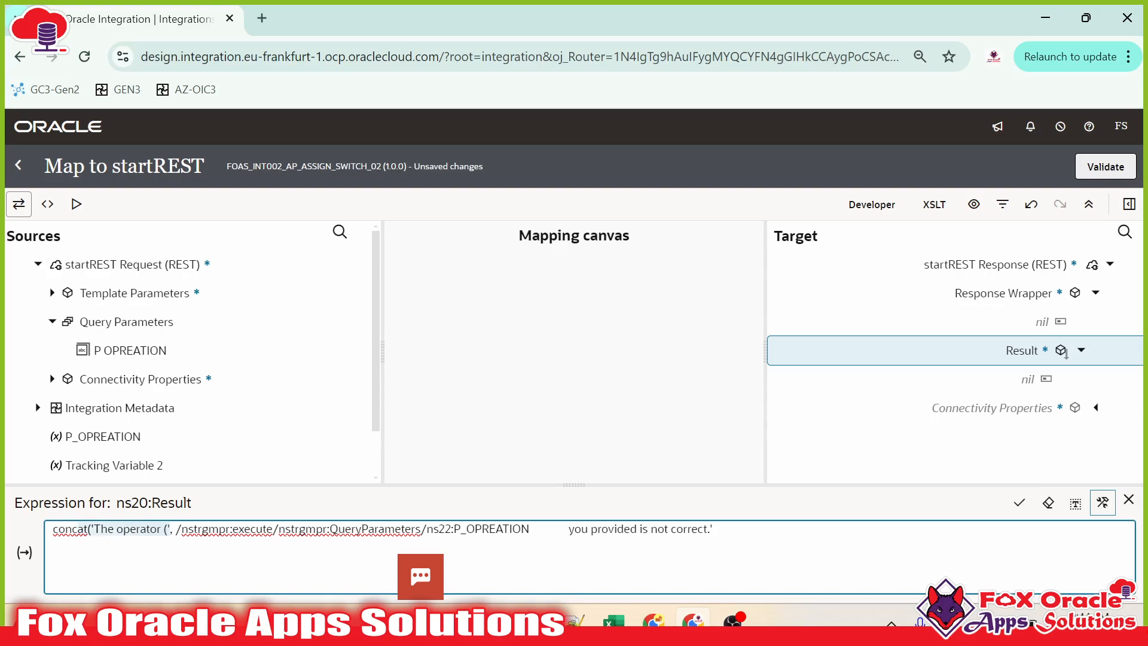
left_click(173, 529)
left_click_drag(176, 528, 530, 529)
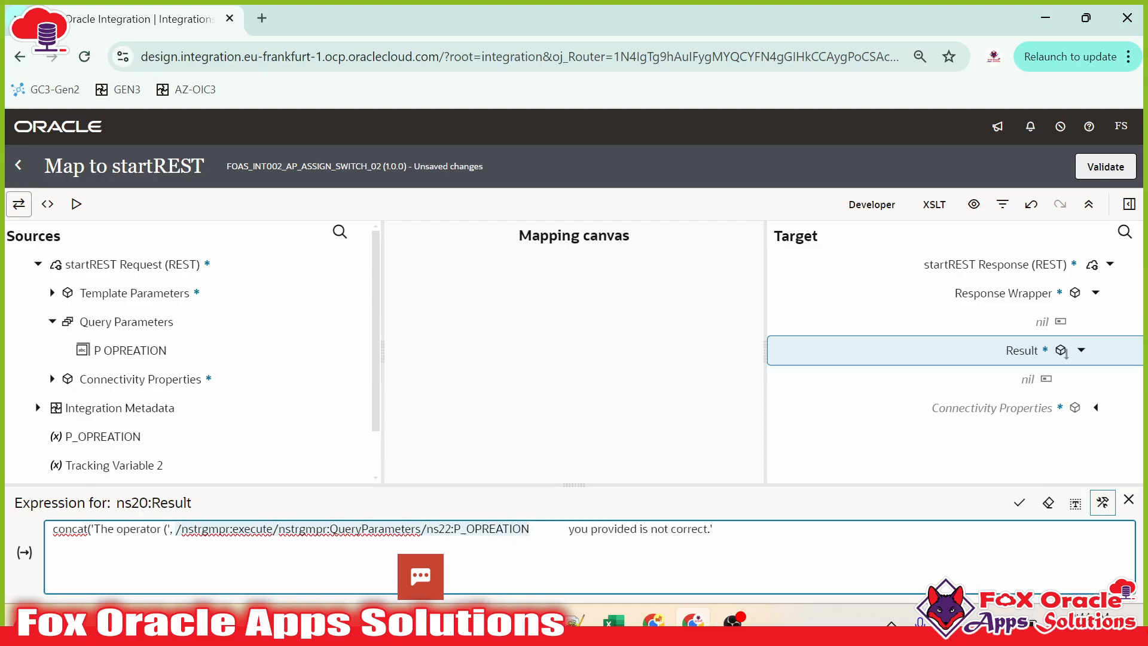
left_click(538, 529)
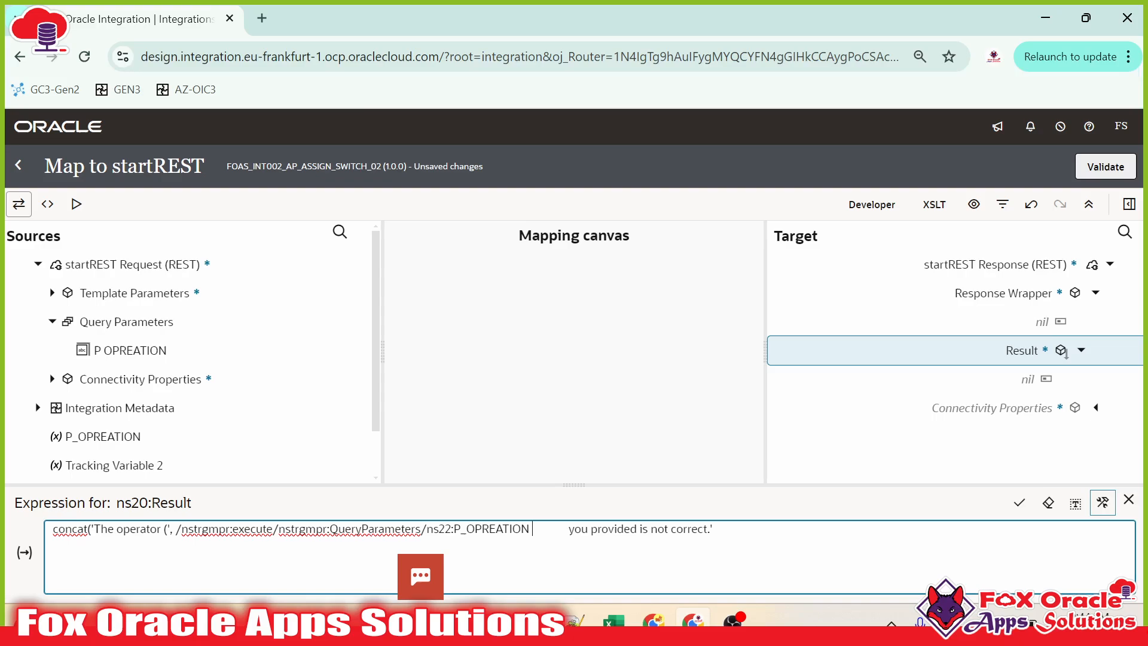
type(",")
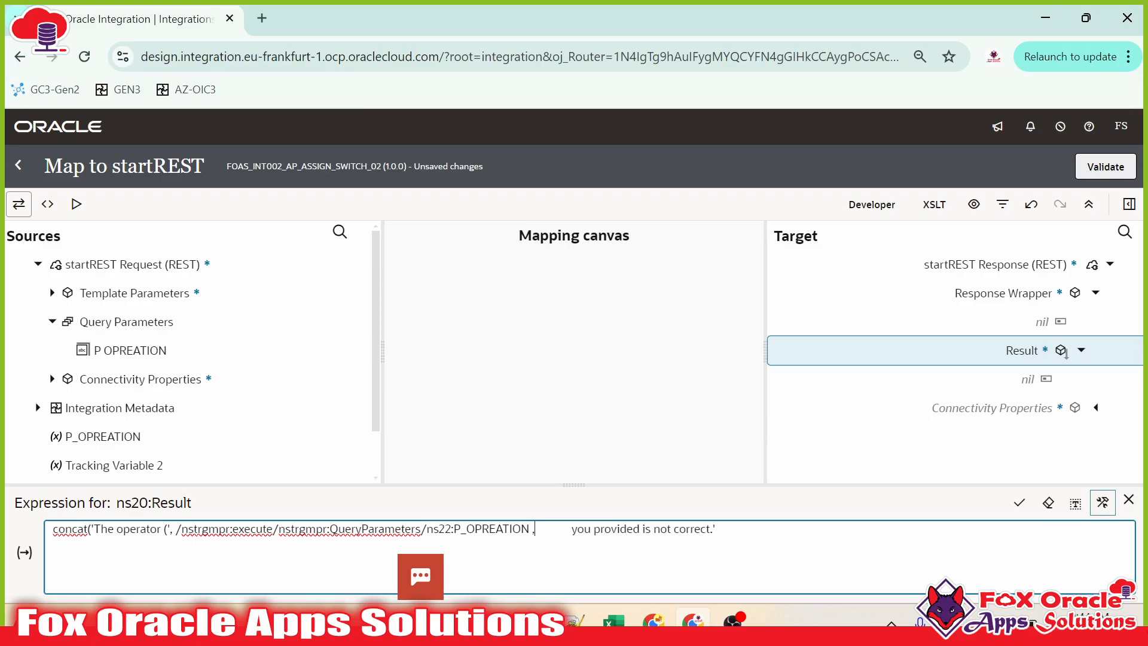
type(" '")
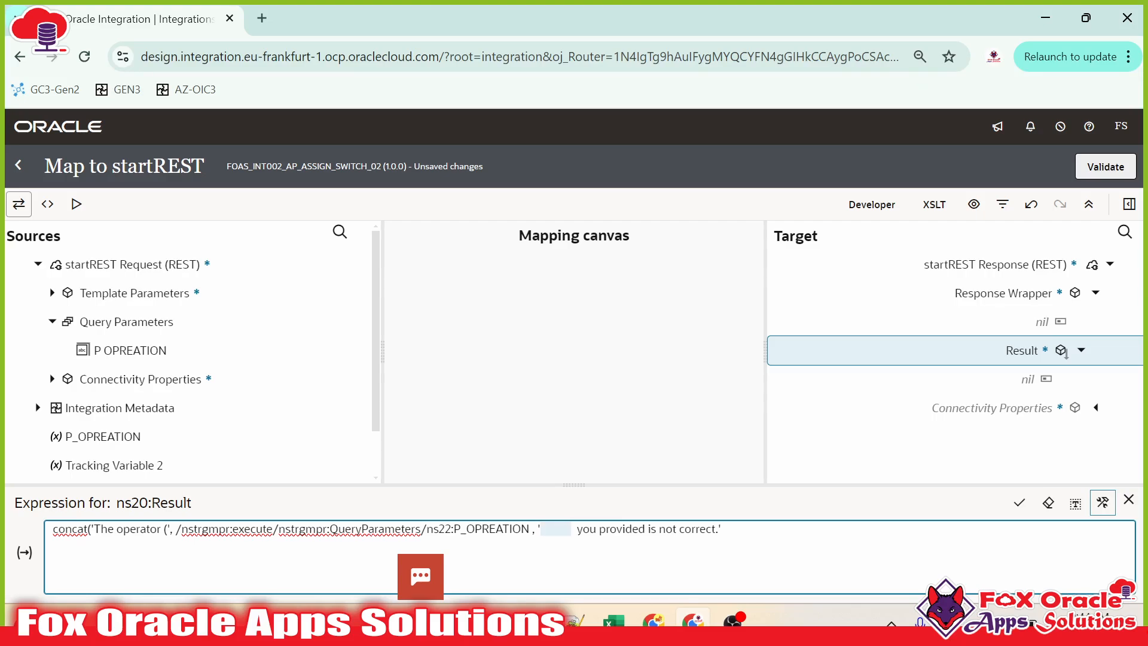
key("BackSpace")
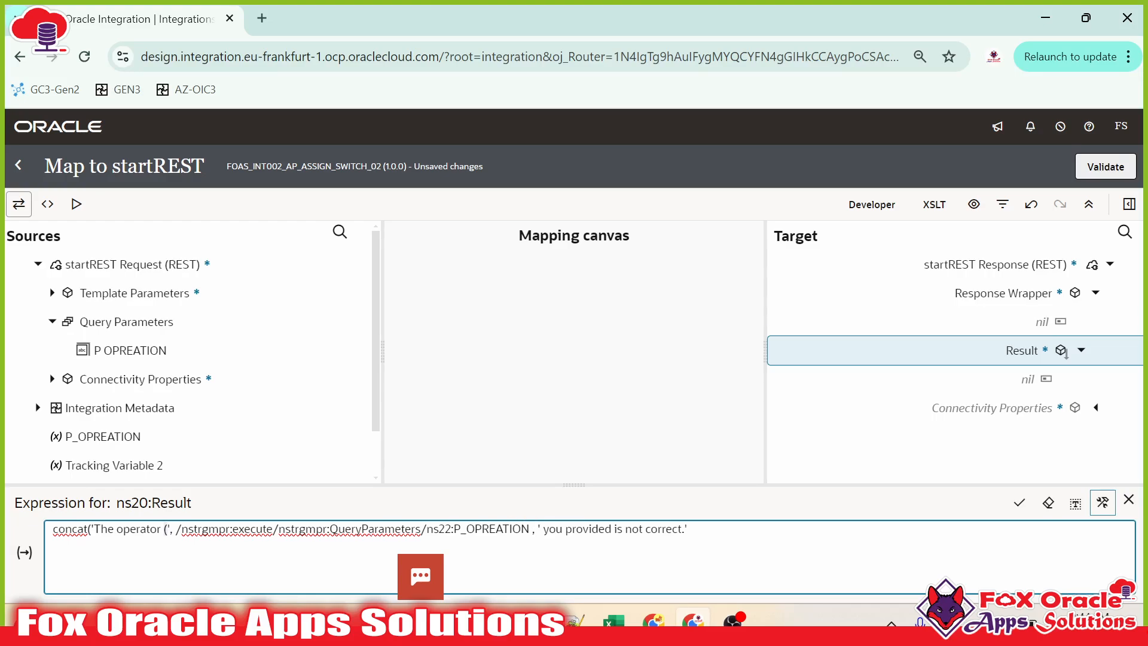
type(")")
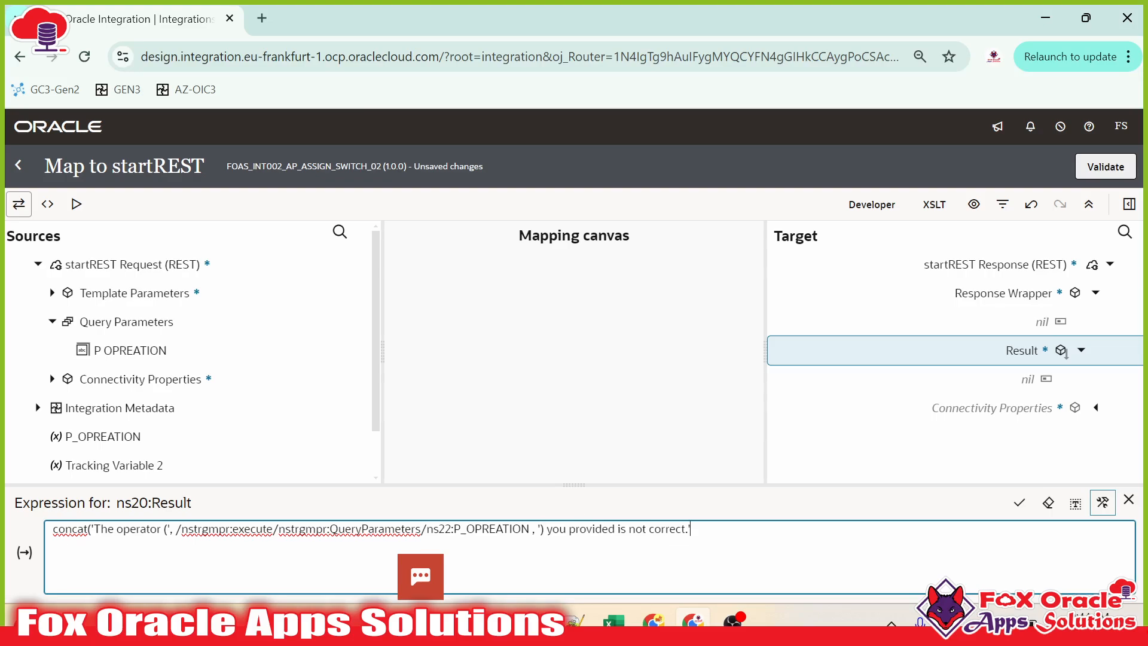
left_click(1020, 503)
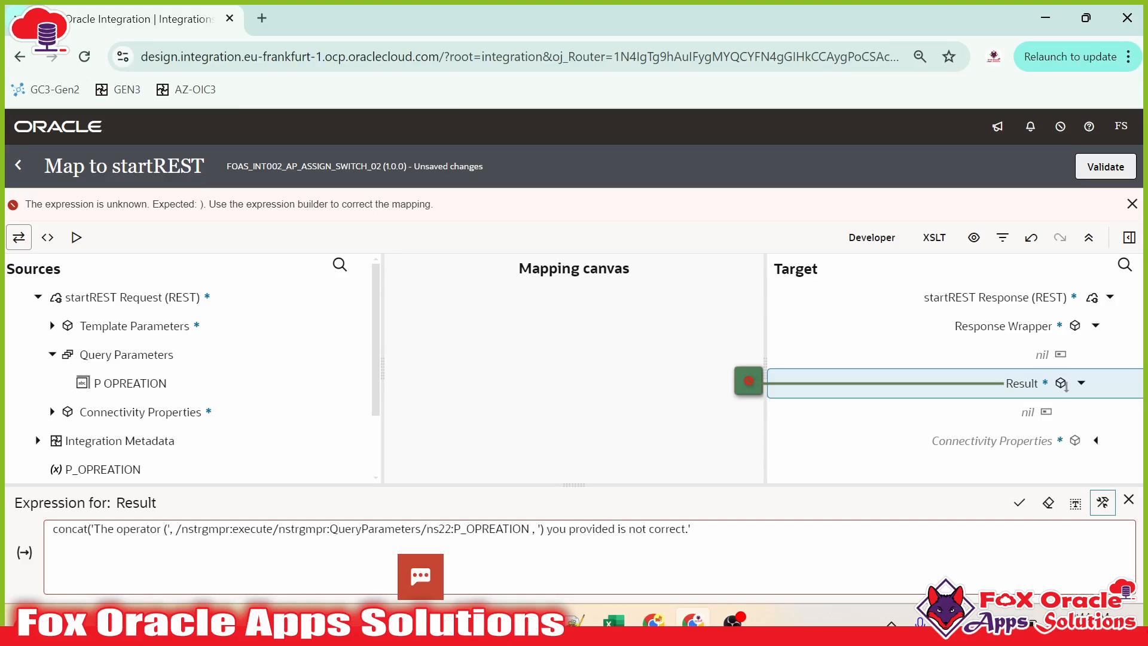
Step: Fix the closing parenthesis of the Result expression, apply it, and validate the mapping
left_click_drag(193, 528, 509, 529)
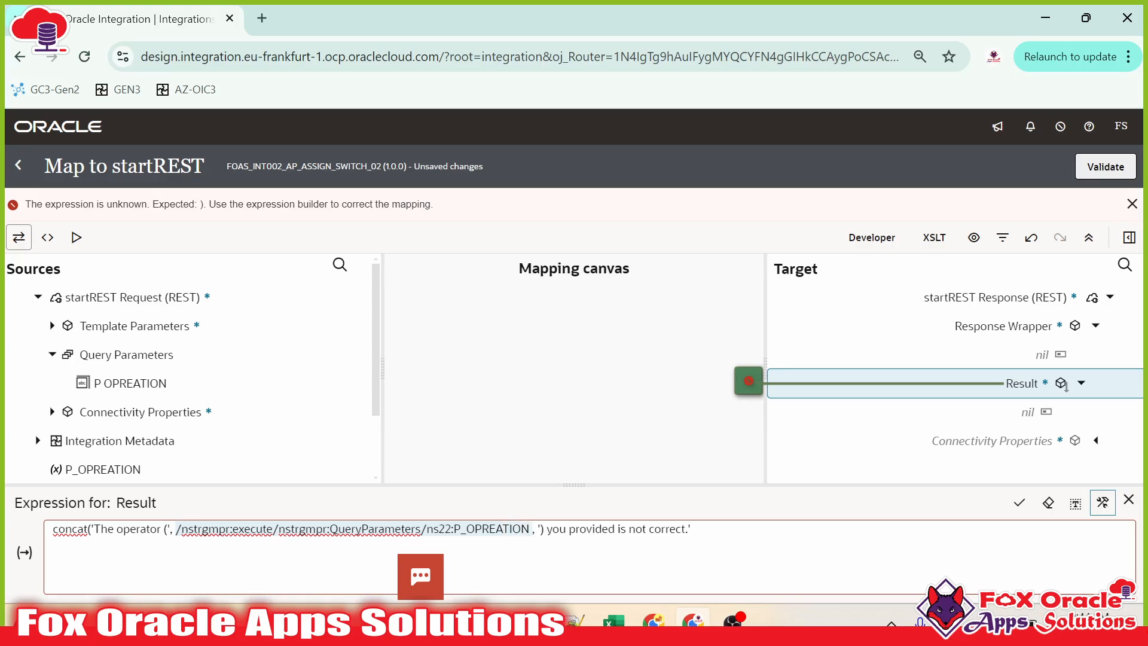
left_click(547, 529)
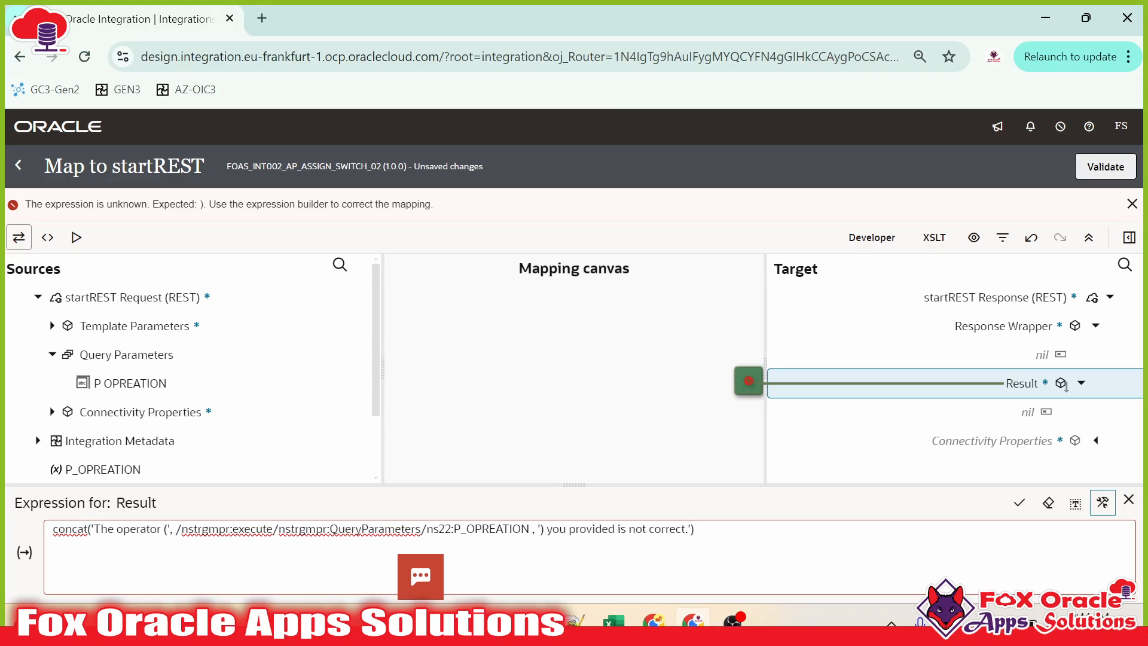
left_click(1020, 504)
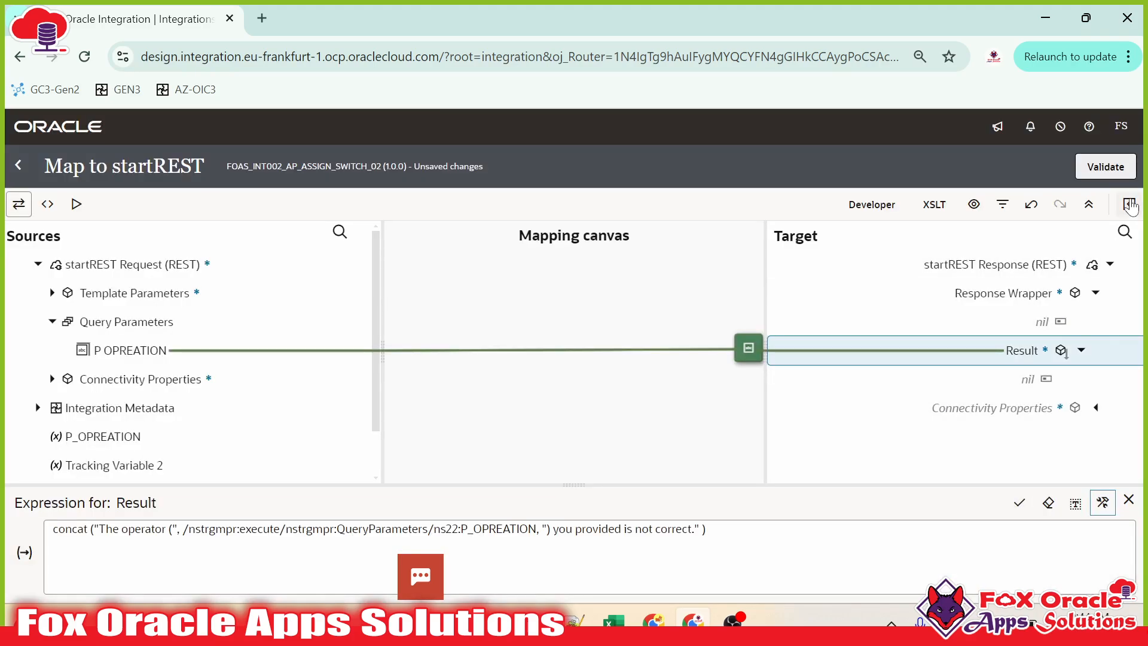
left_click(1110, 167)
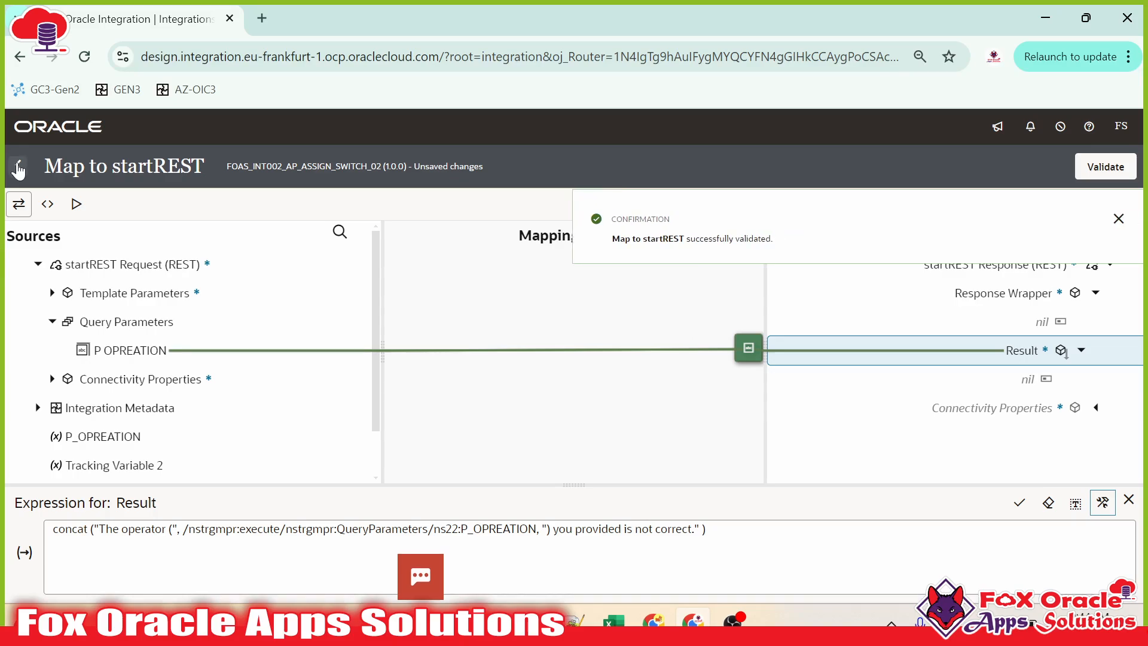
Step: Return to the flow and review the Trigger, Switch block and Route 1 map
left_click(17, 167)
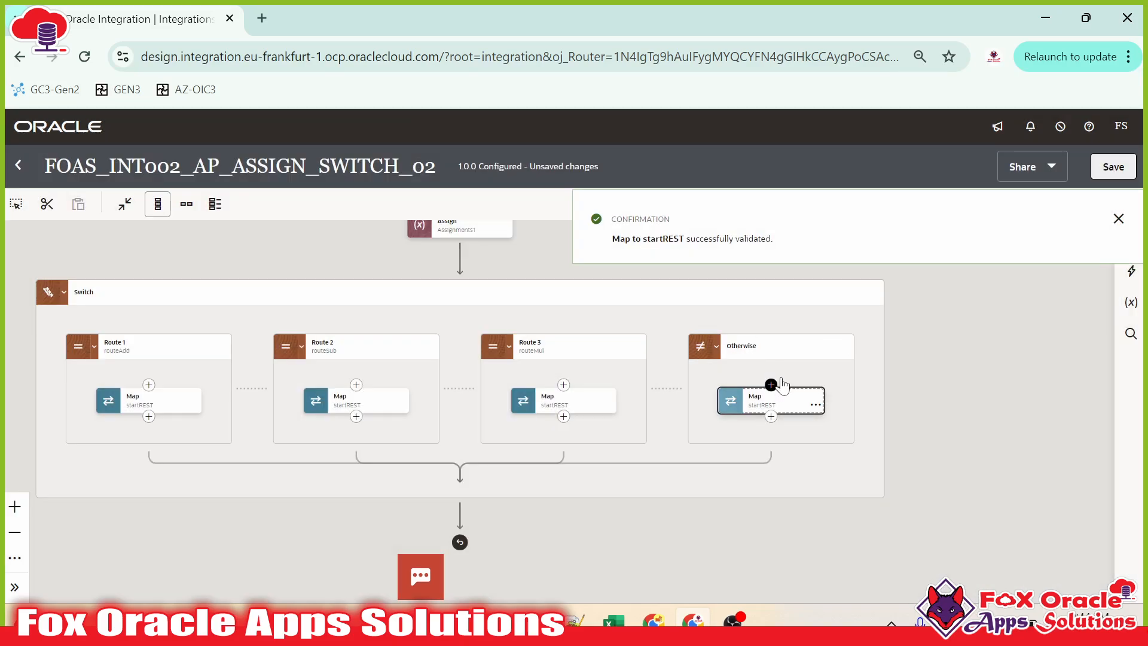
left_click_drag(567, 437, 645, 503)
left_click_drag(664, 464, 674, 409)
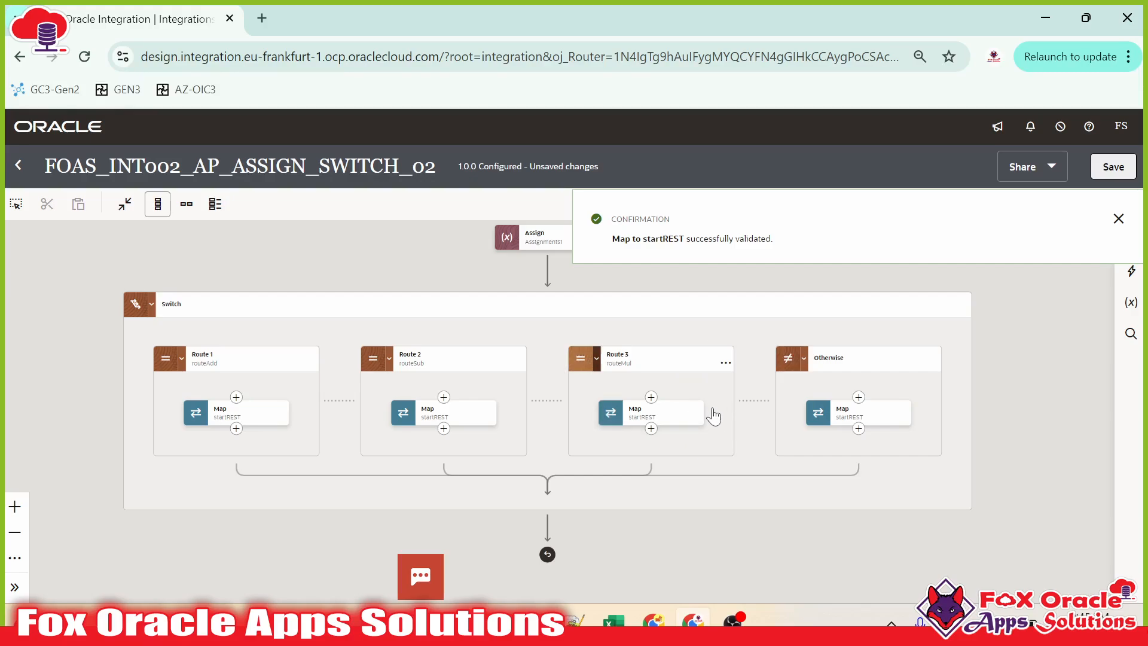
left_click_drag(295, 399, 274, 459)
left_click_drag(312, 365, 299, 496)
left_click_drag(375, 370, 402, 276)
left_click_drag(179, 449, 168, 386)
left_click_drag(522, 299, 506, 376)
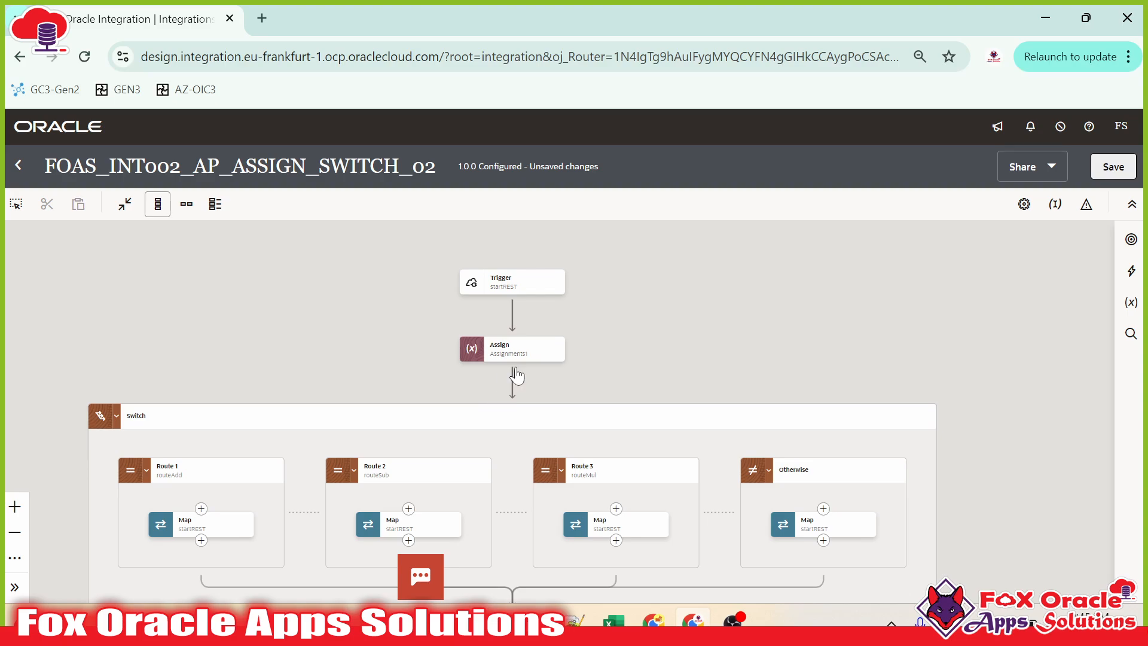
left_click(528, 293)
left_click_drag(428, 386, 456, 270)
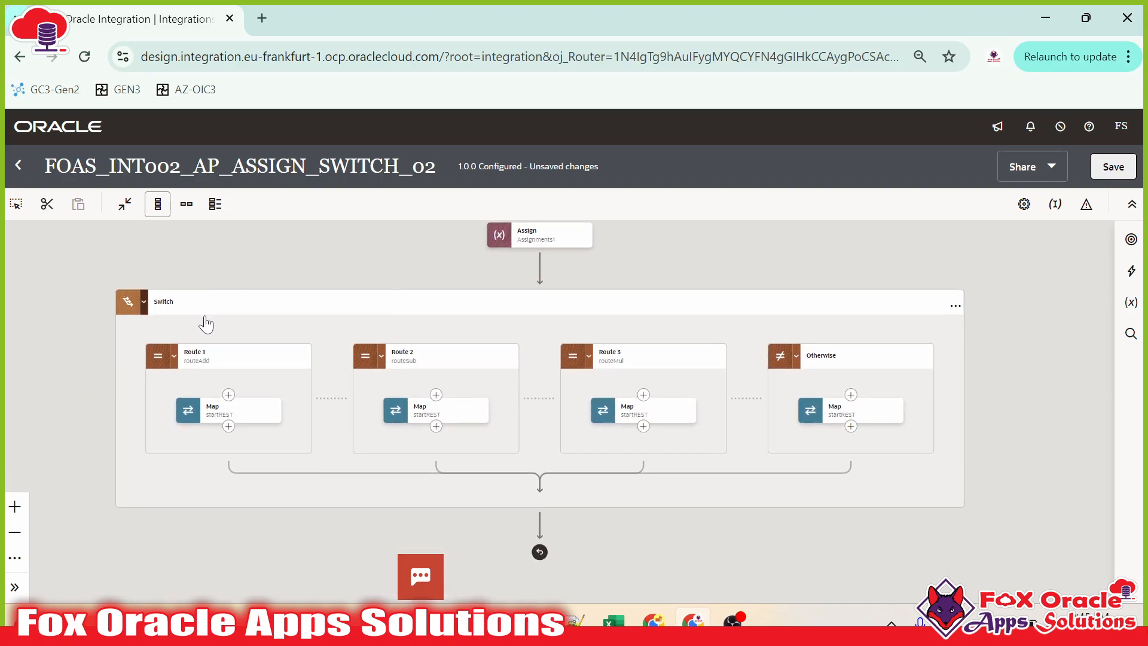
left_click(220, 354)
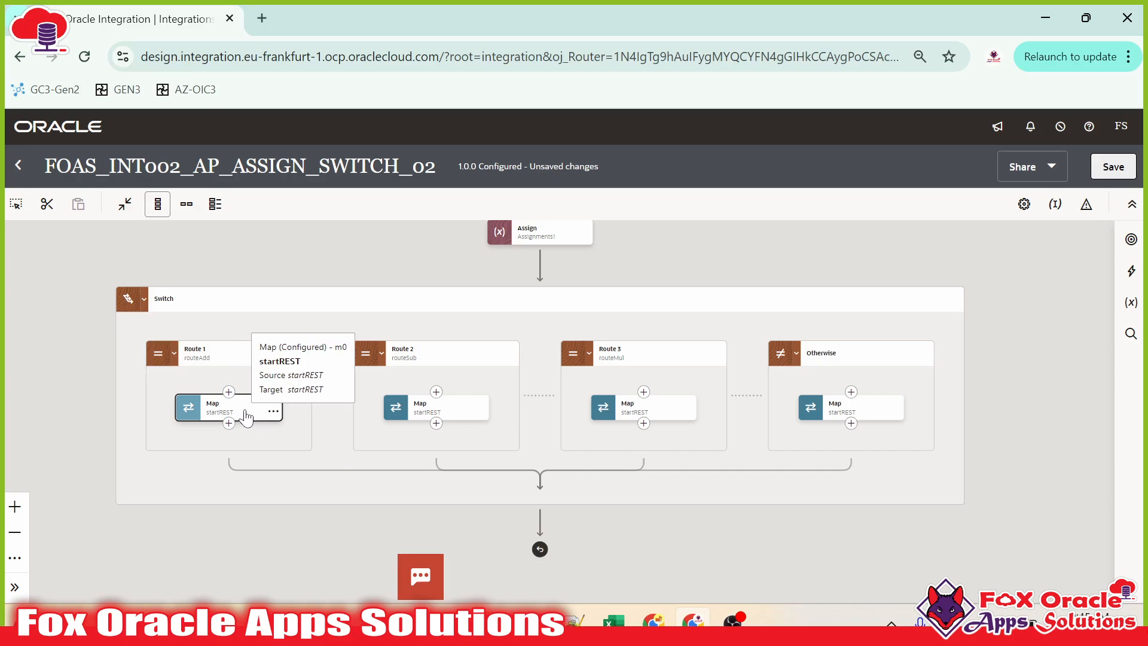
left_click(545, 554)
left_click(440, 394)
left_click(937, 390)
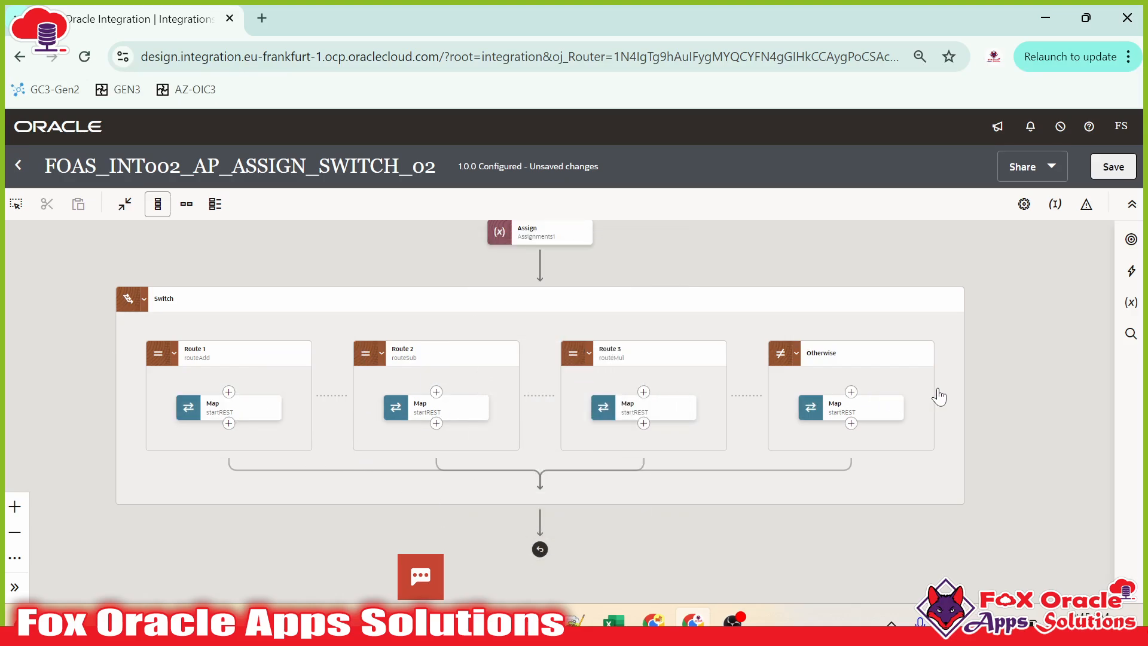
Step: Save and close the integration, then activate FOAS_INT002_AP_ASSIGN_SWITCH_02 from the list
left_click(1130, 171)
left_click(18, 166)
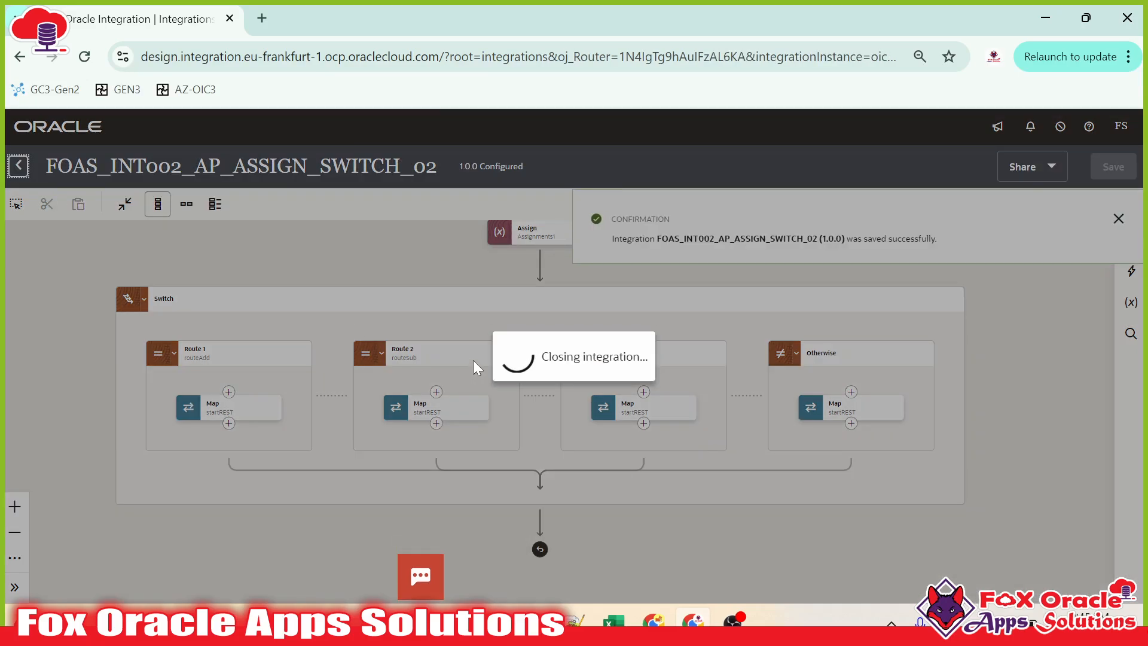
mouse_move(1029, 314)
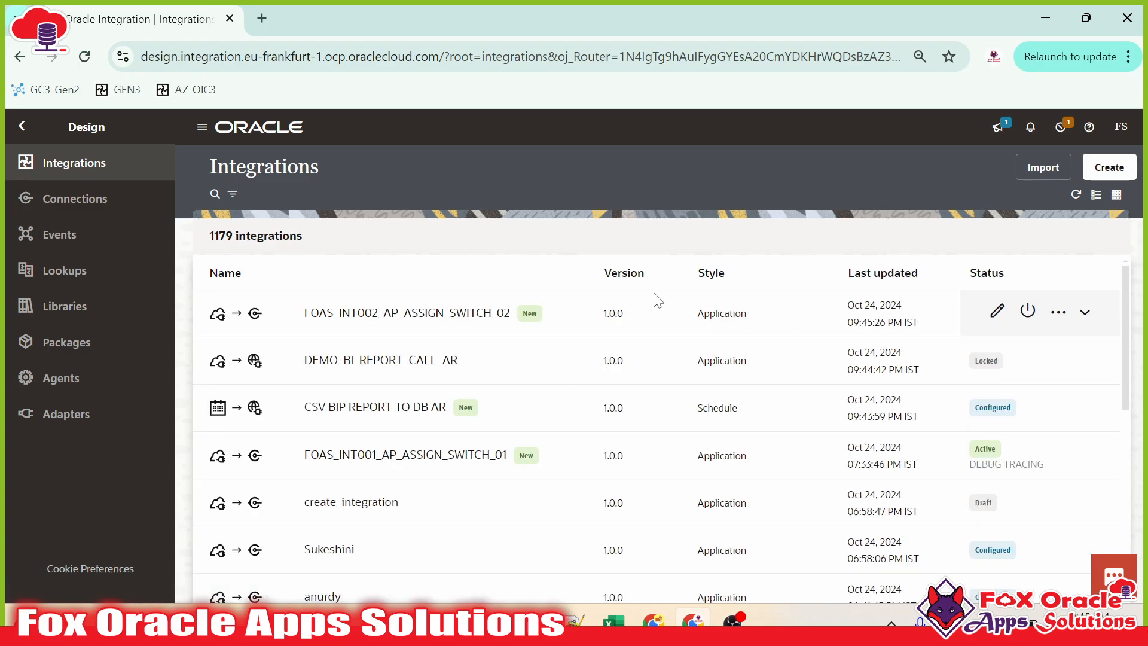
left_click(1097, 571)
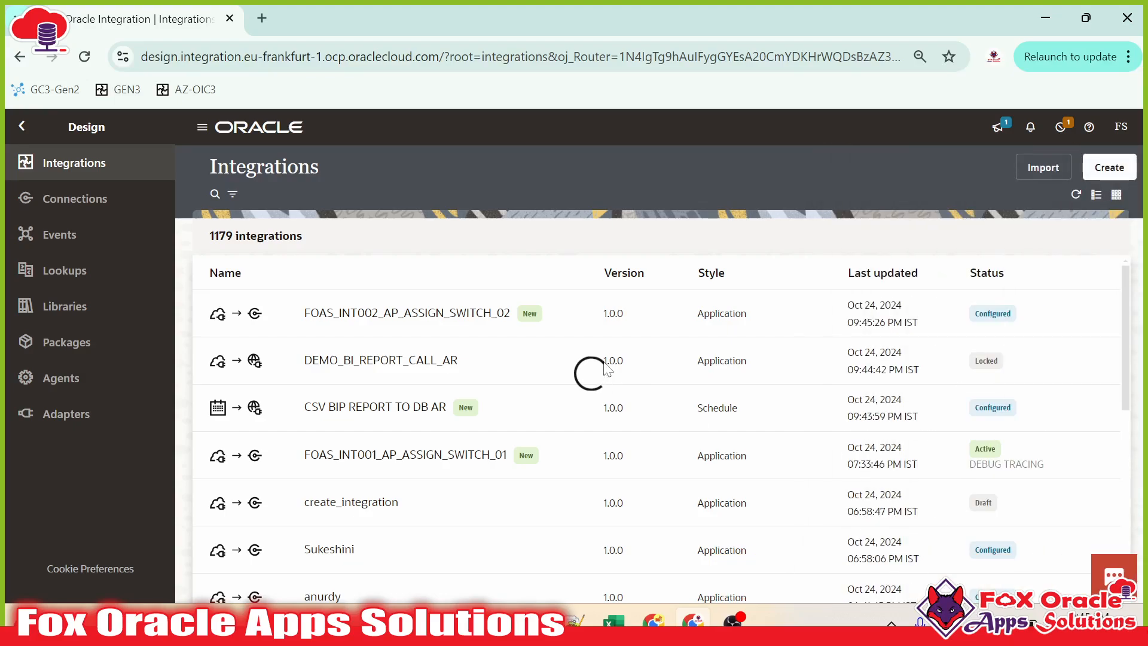
Step: Refresh to confirm activation, open the Run page, and test with operation SUB
left_click(1119, 255)
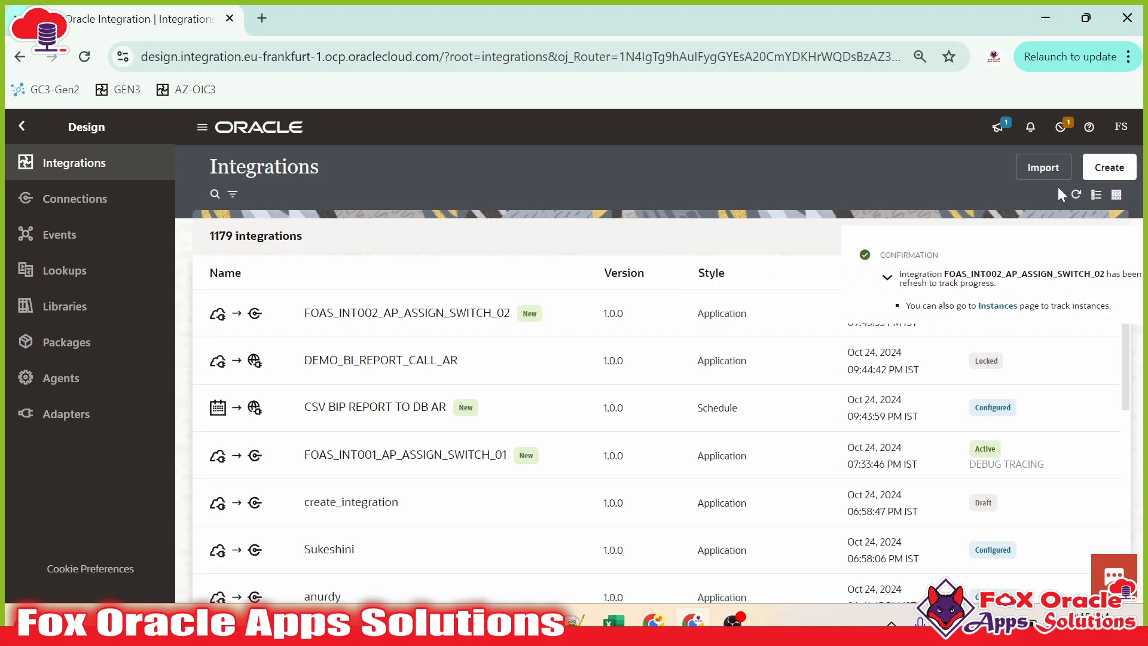
left_click(1076, 195)
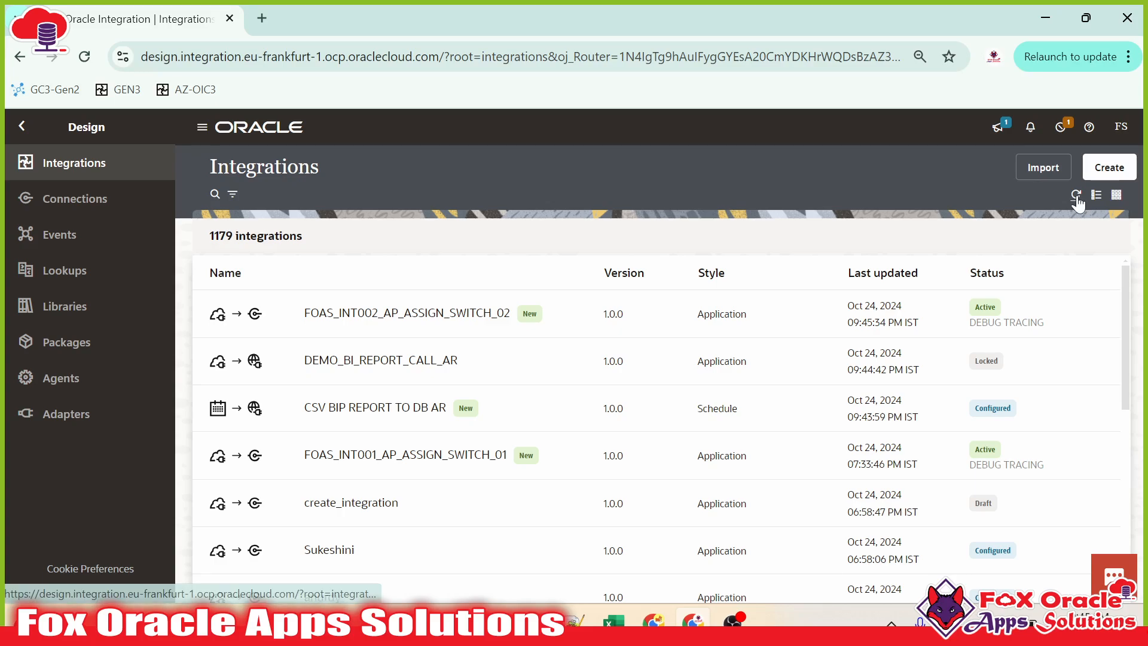
left_click(1062, 313)
left_click(961, 405)
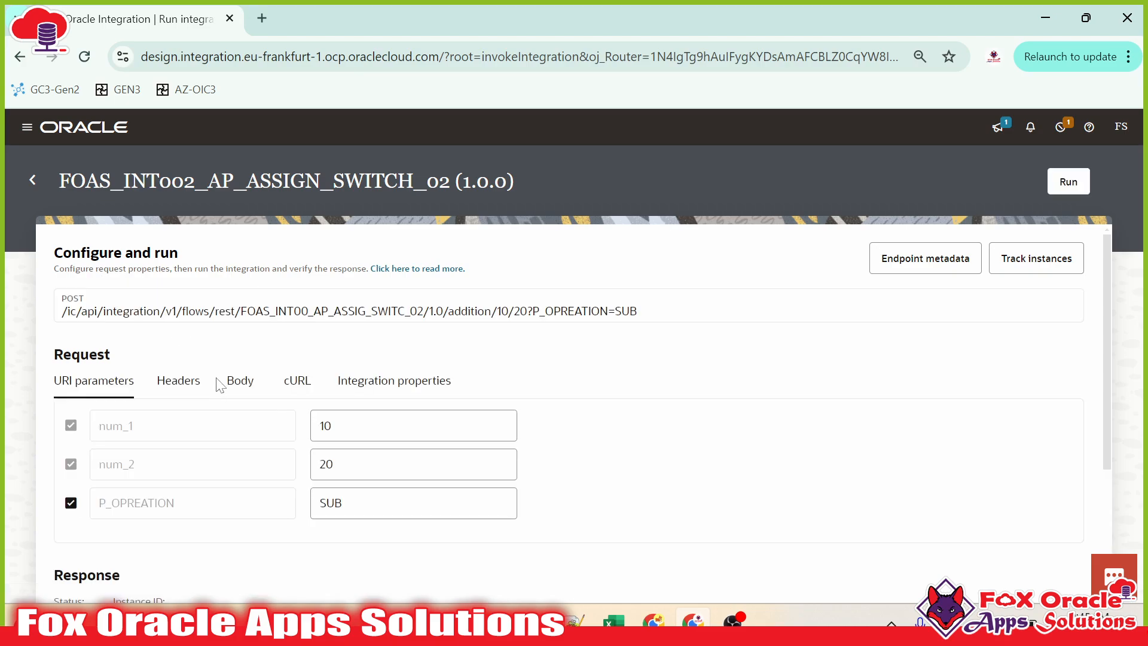
scroll(315, 413, "down", 1)
left_click(359, 414)
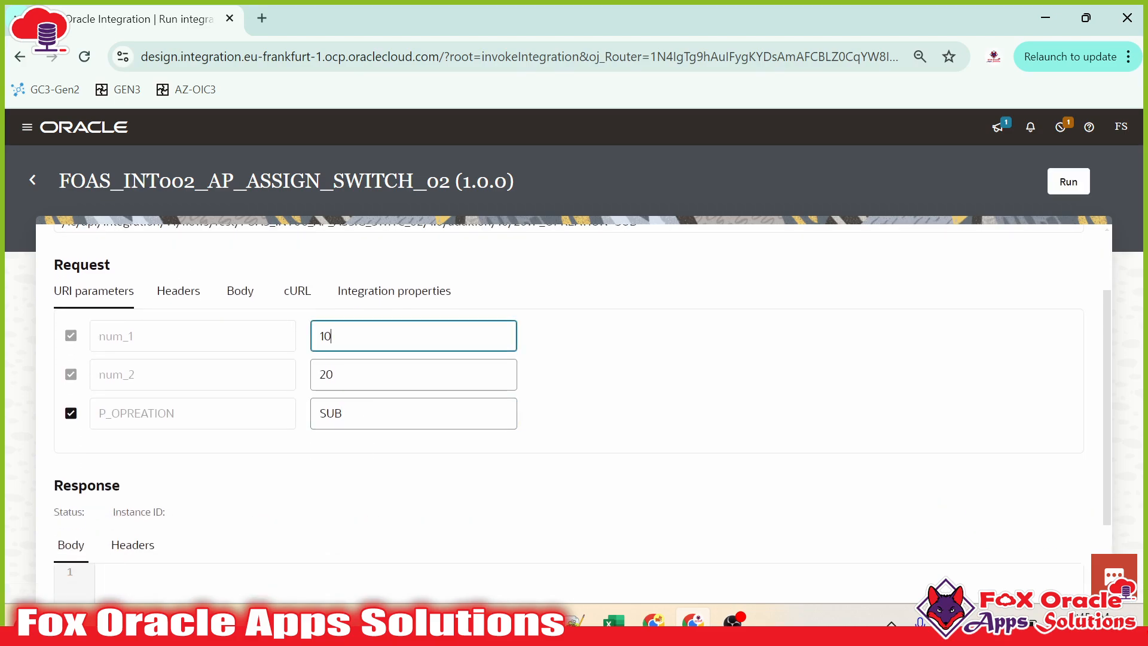
left_click(1067, 181)
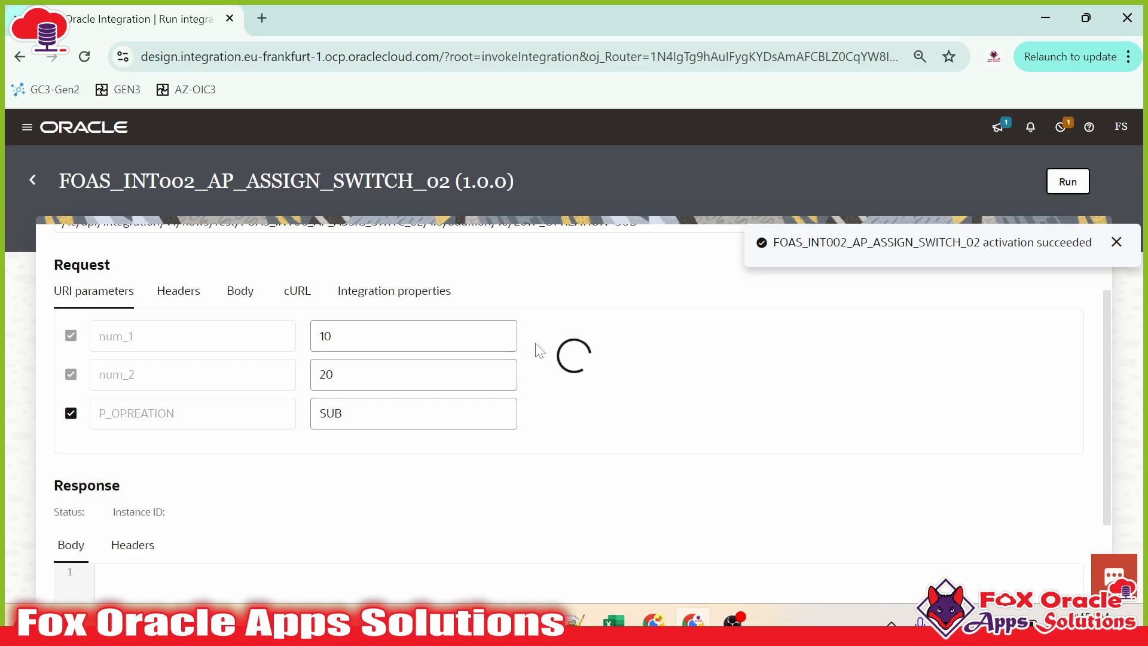
Step: Rerun the test with operation MUL and check the returned Result of 200
scroll(318, 453, "down", 1)
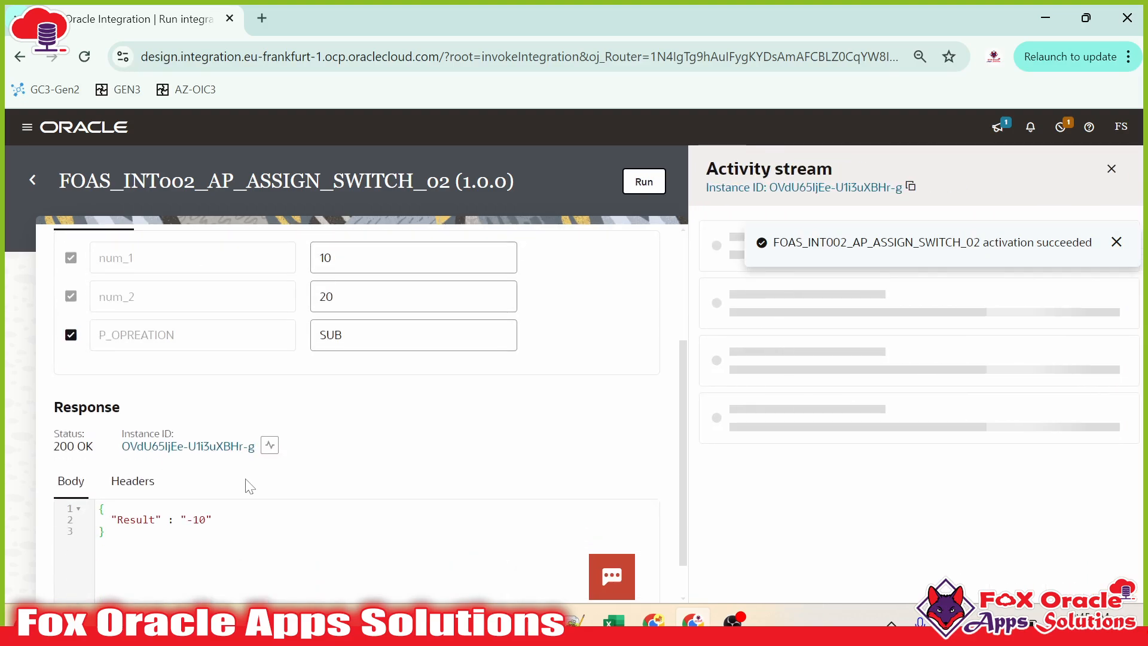
double_click(331, 335)
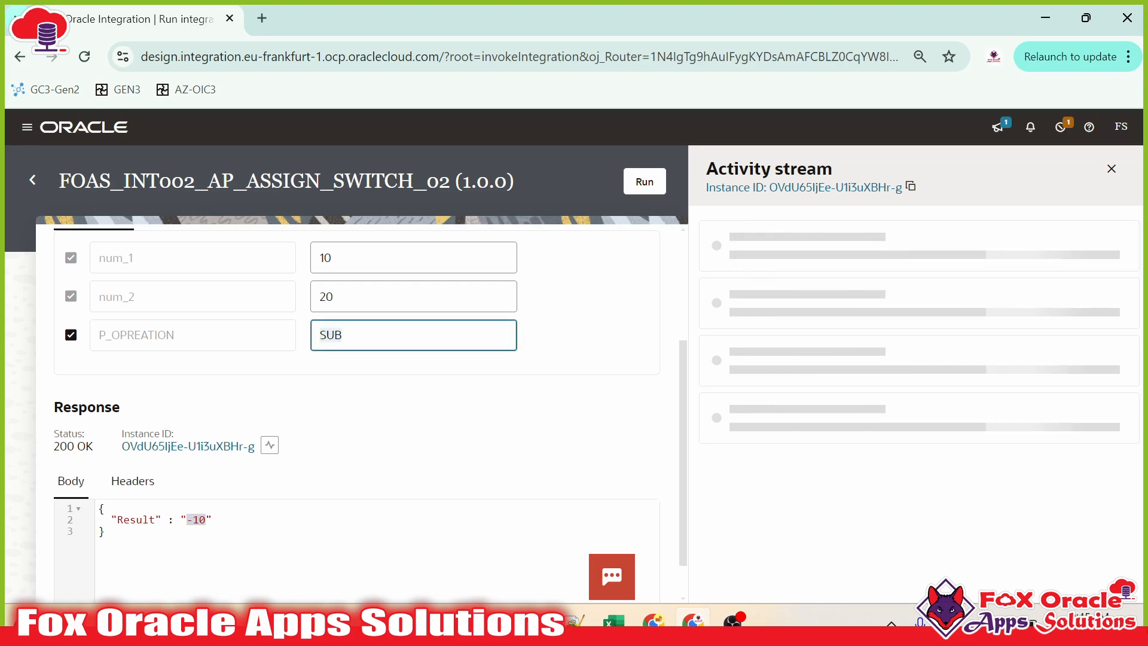
type("MUL")
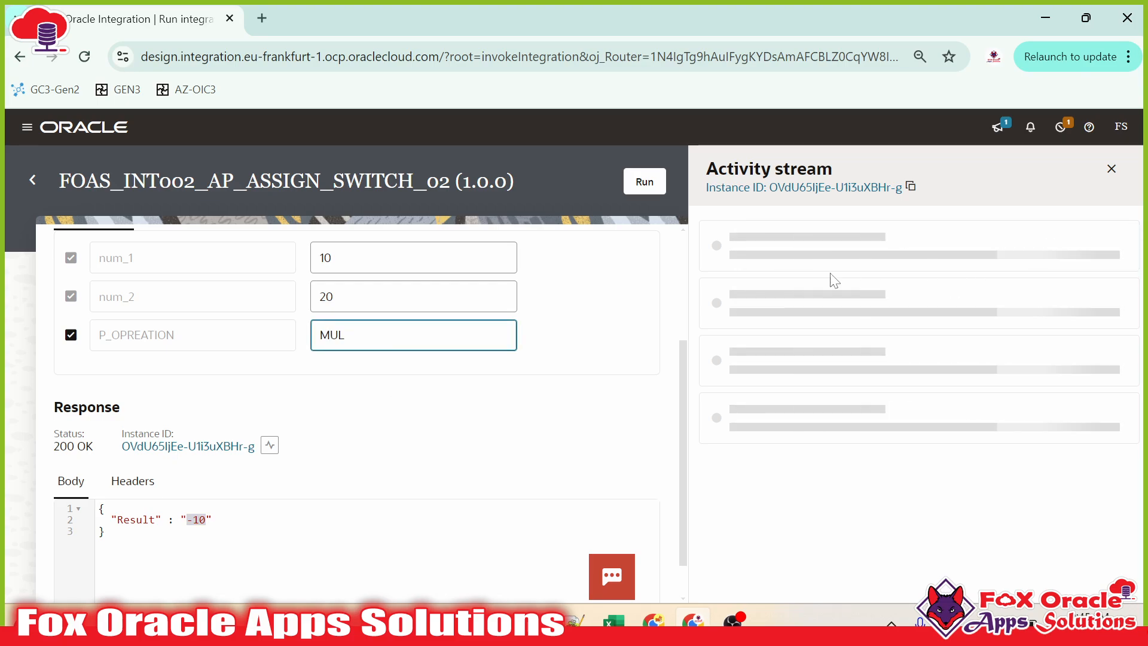
left_click(644, 181)
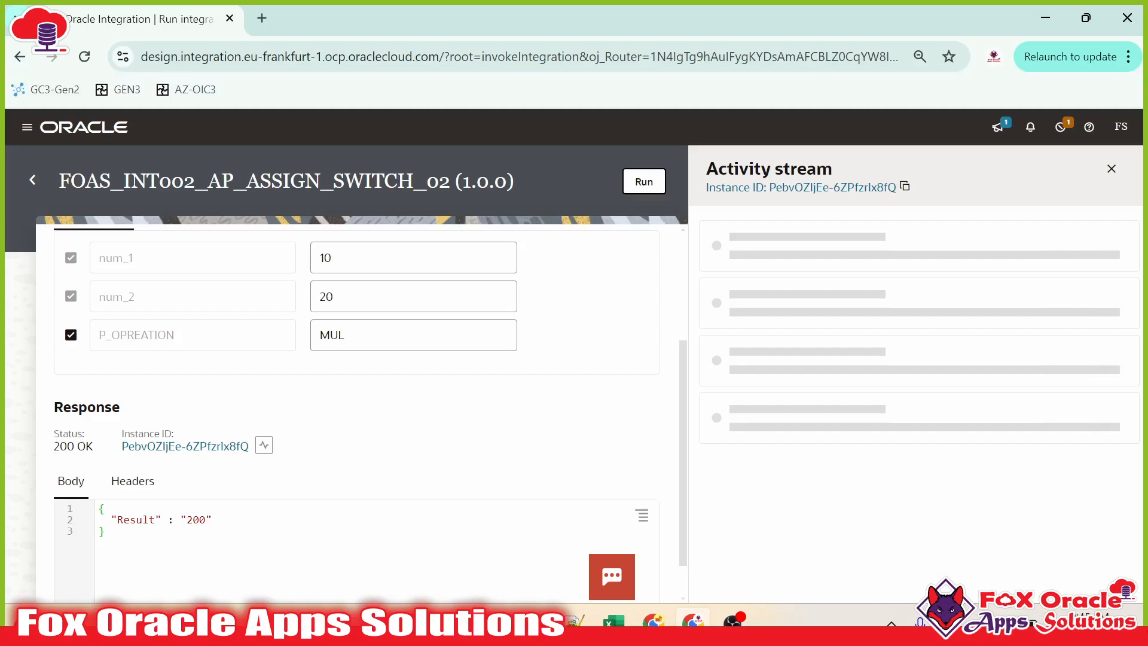
scroll(239, 519, "down", 1)
double_click(196, 473)
scroll(479, 505, "up", 1)
scroll(481, 504, "up", 1)
Step: Rerun the test with operation ADD
double_click(326, 378)
type("ADD")
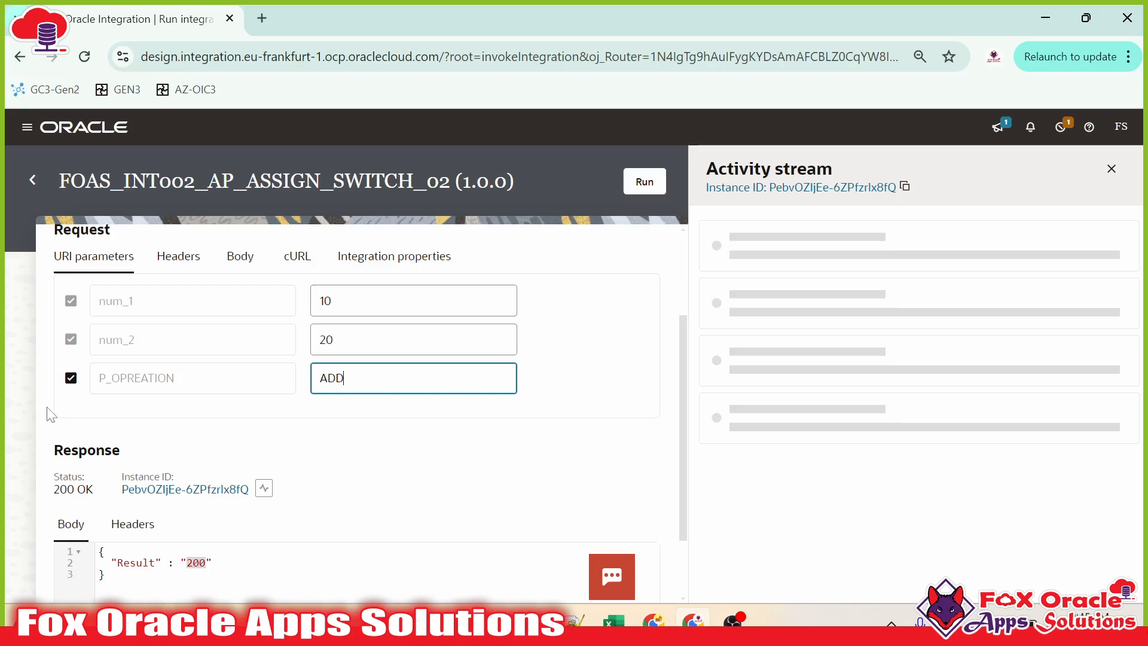
left_click(653, 180)
scroll(246, 547, "down", 1)
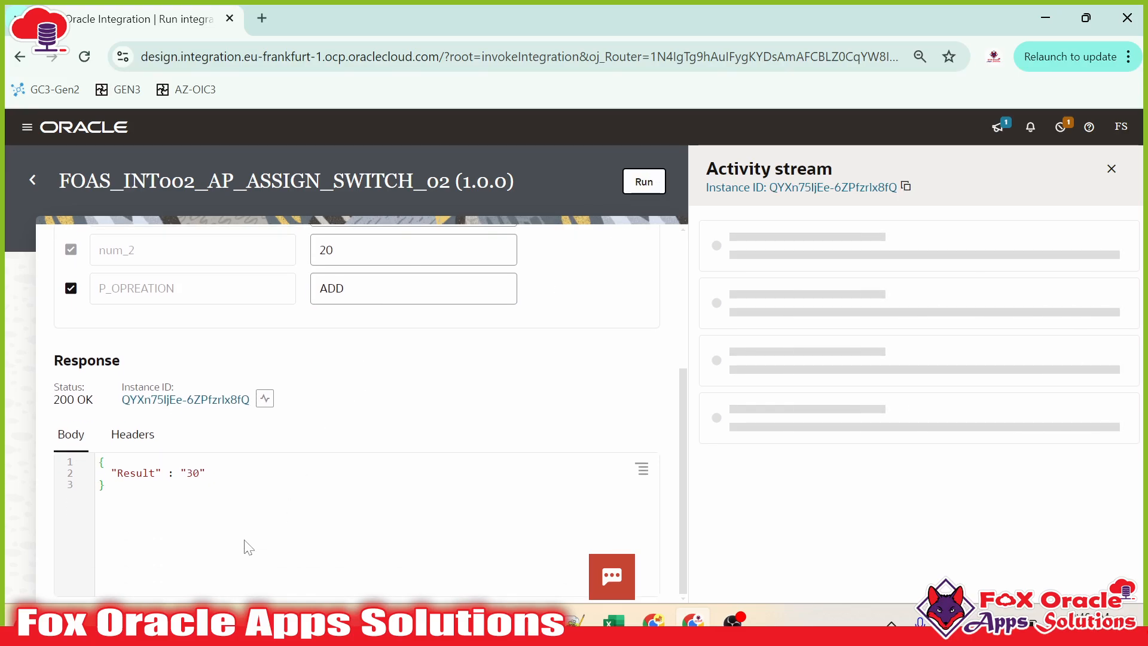
scroll(245, 546, "up", 2)
Step: Test with operation DIV, then close the activity stream and return to the Integrations list
left_click_drag(351, 469, 286, 464)
type("DIV")
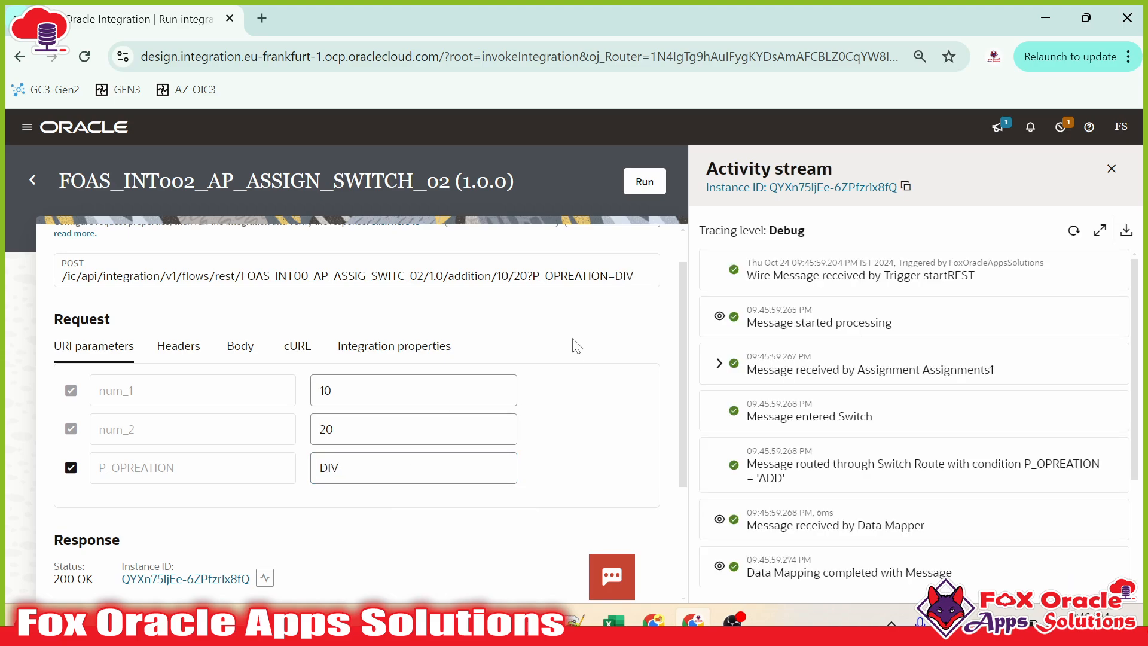
left_click(644, 181)
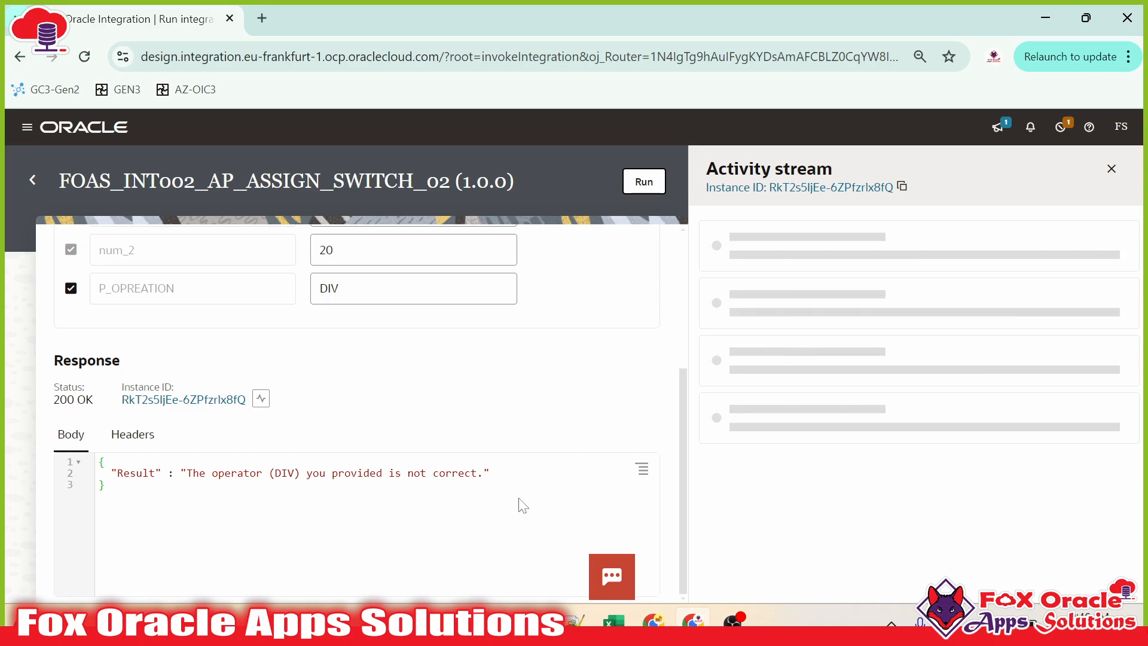
scroll(579, 441, "up", 4)
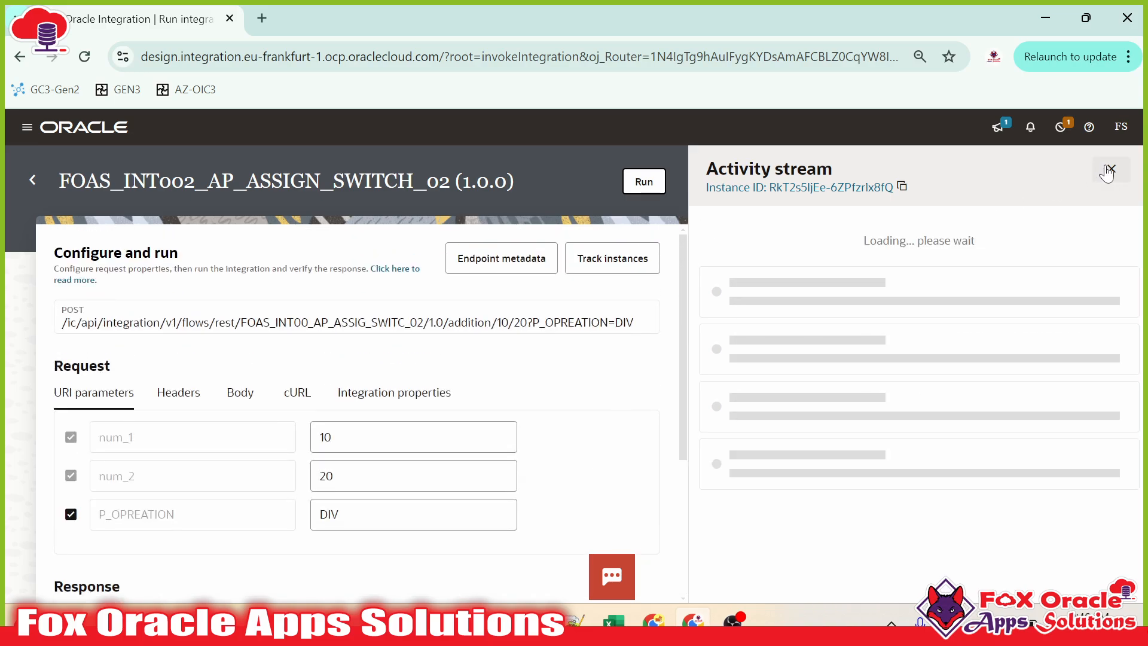
left_click(1112, 171)
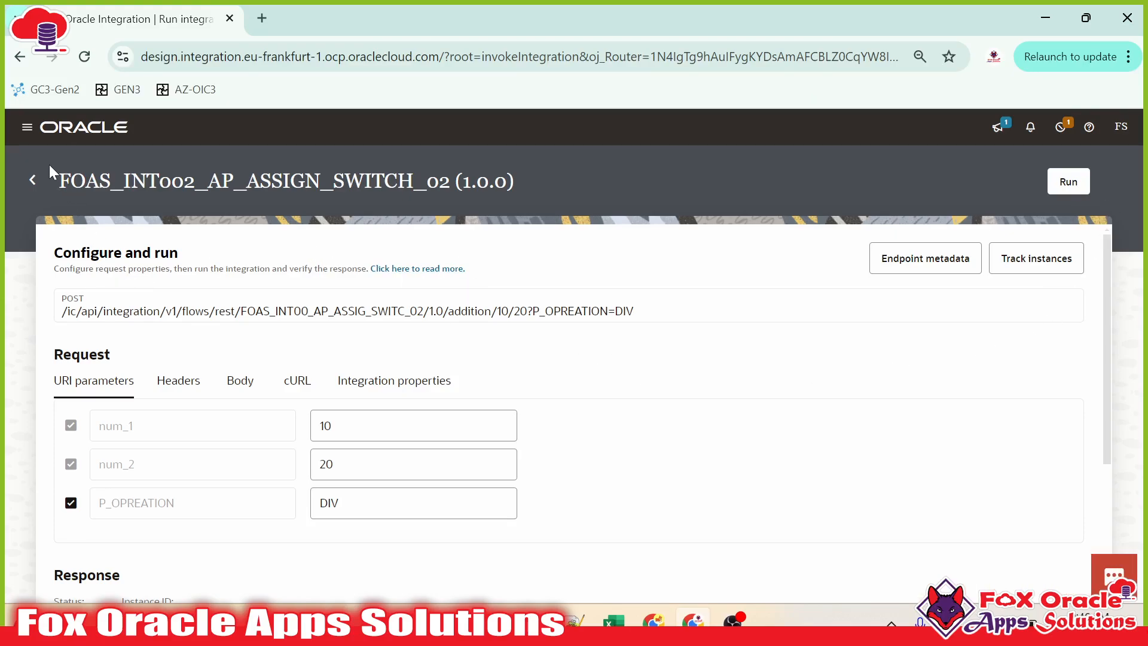
left_click(32, 182)
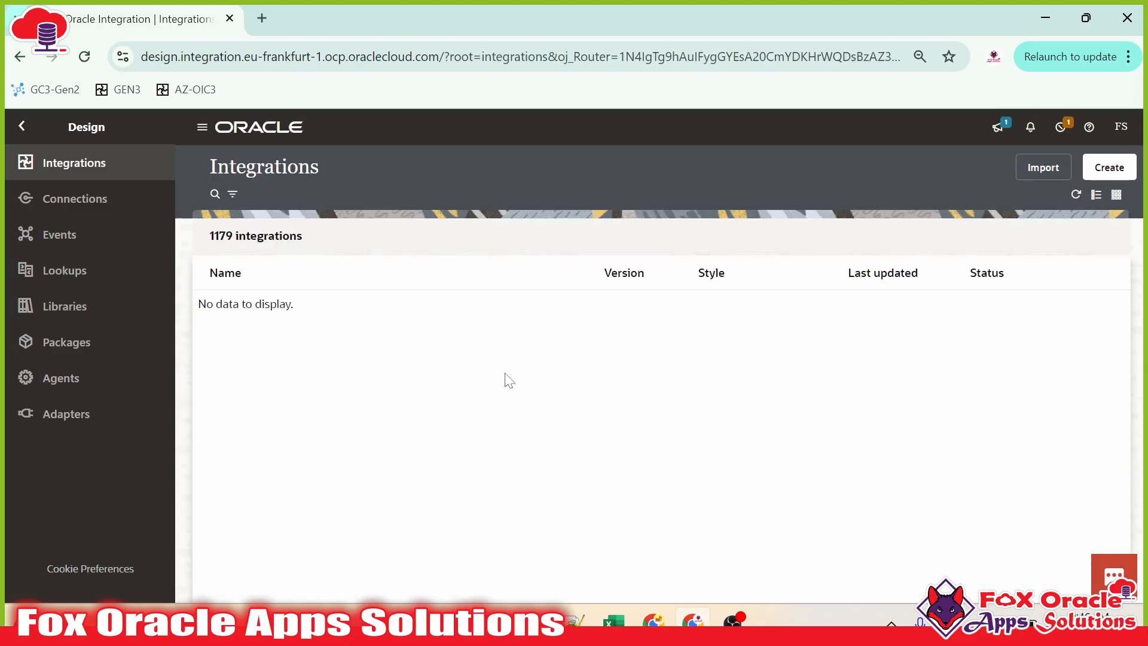
Step: From the Connections list, choose Clone on the MS_FTP_COn connection
left_click(68, 197)
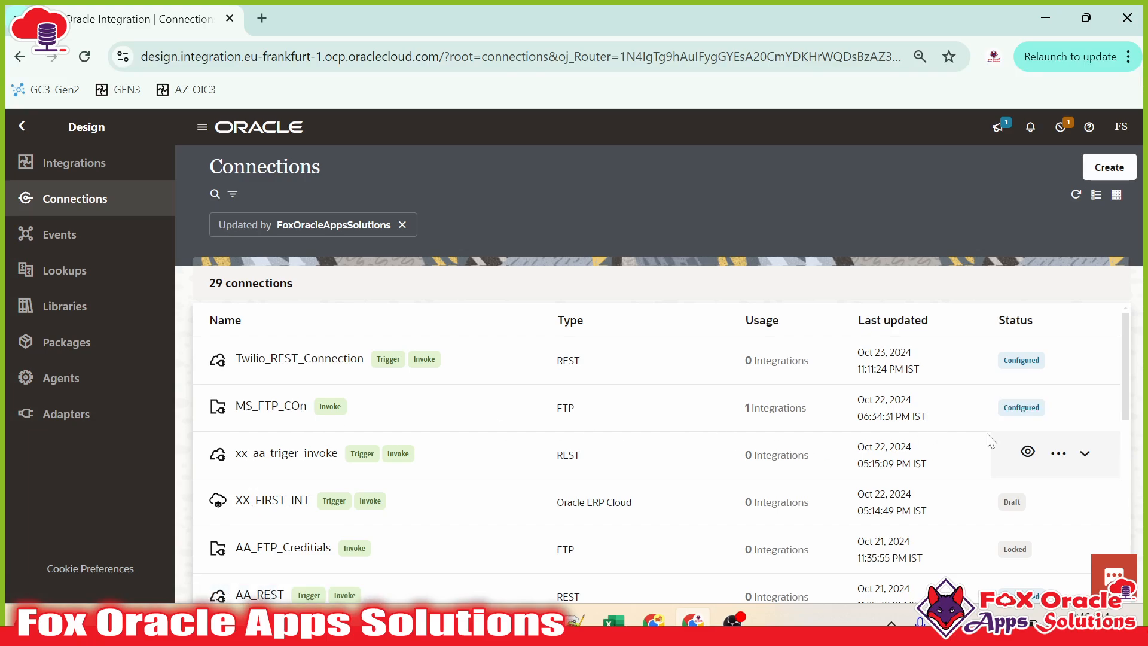
left_click(1058, 407)
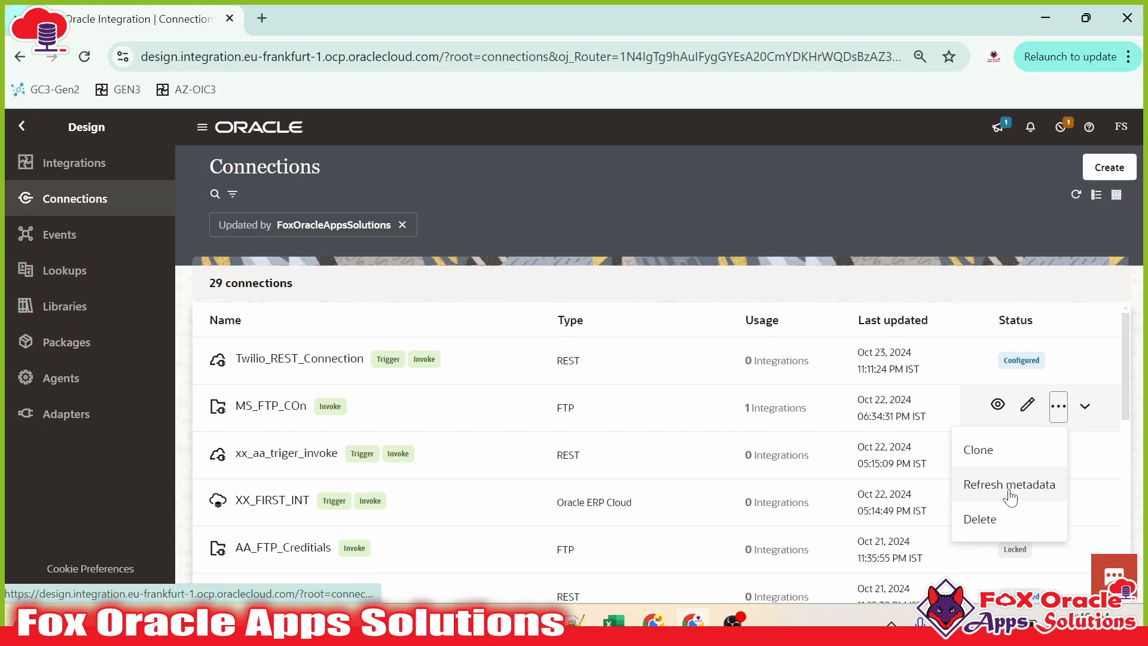
left_click(977, 451)
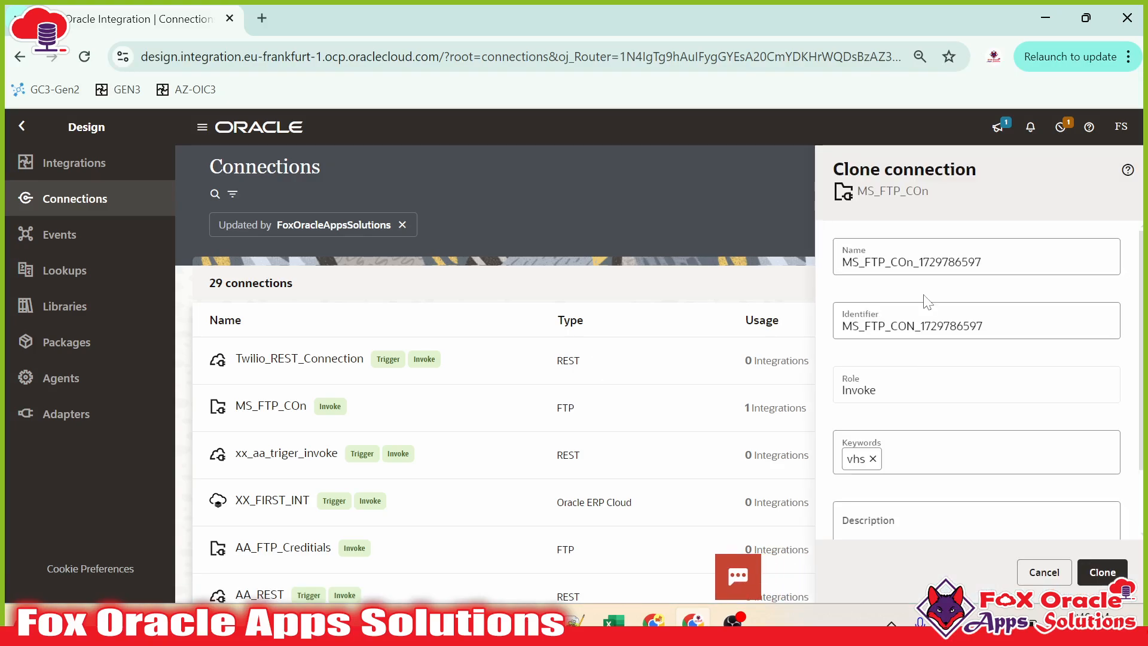
left_click_drag(983, 262, 805, 266)
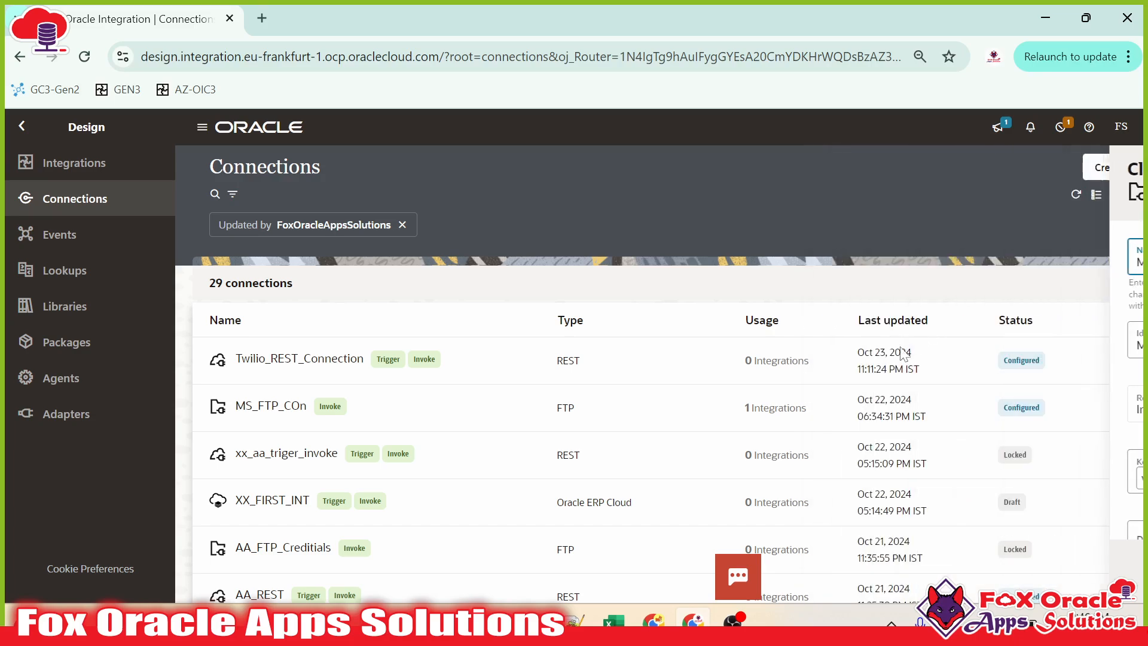
left_click(1056, 408)
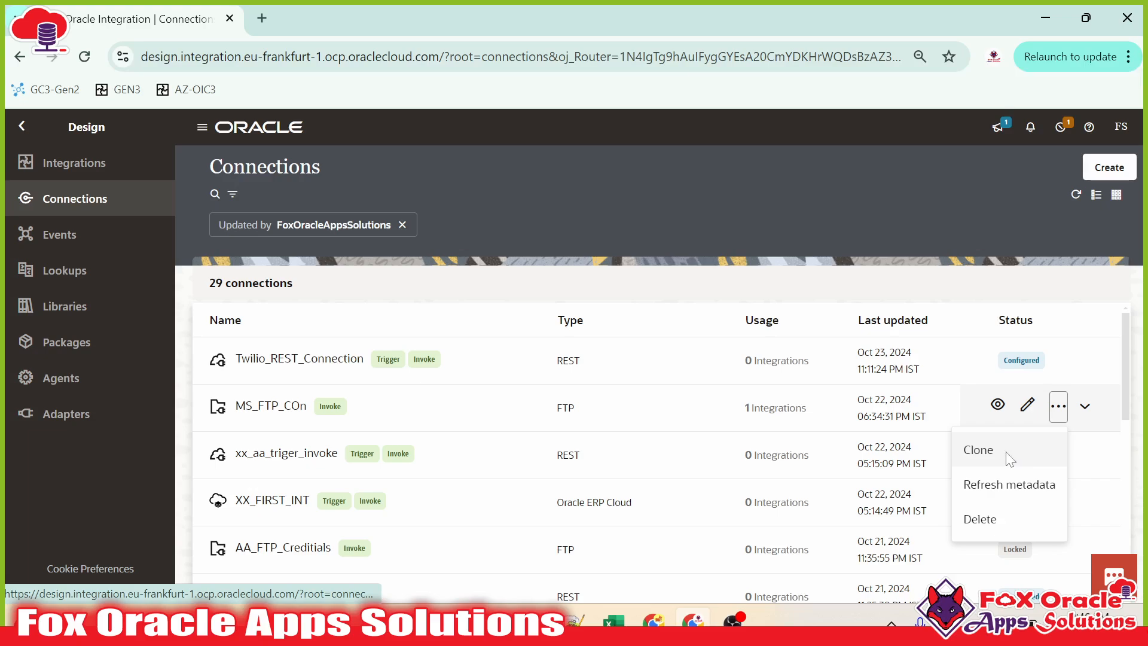
left_click(1007, 463)
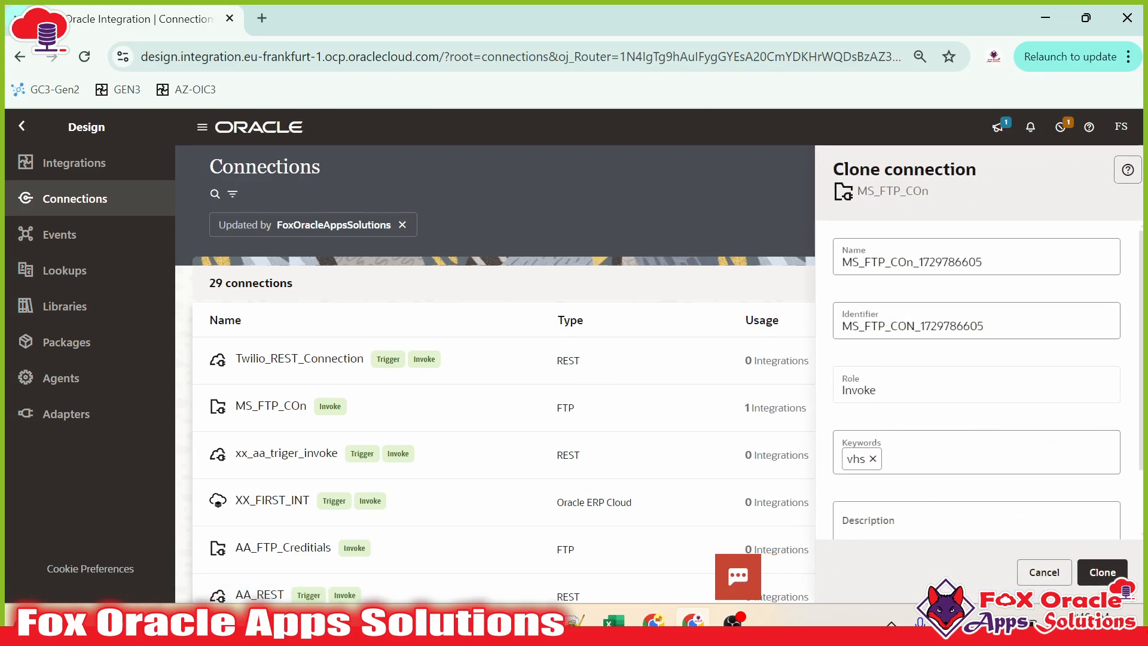
left_click(889, 393)
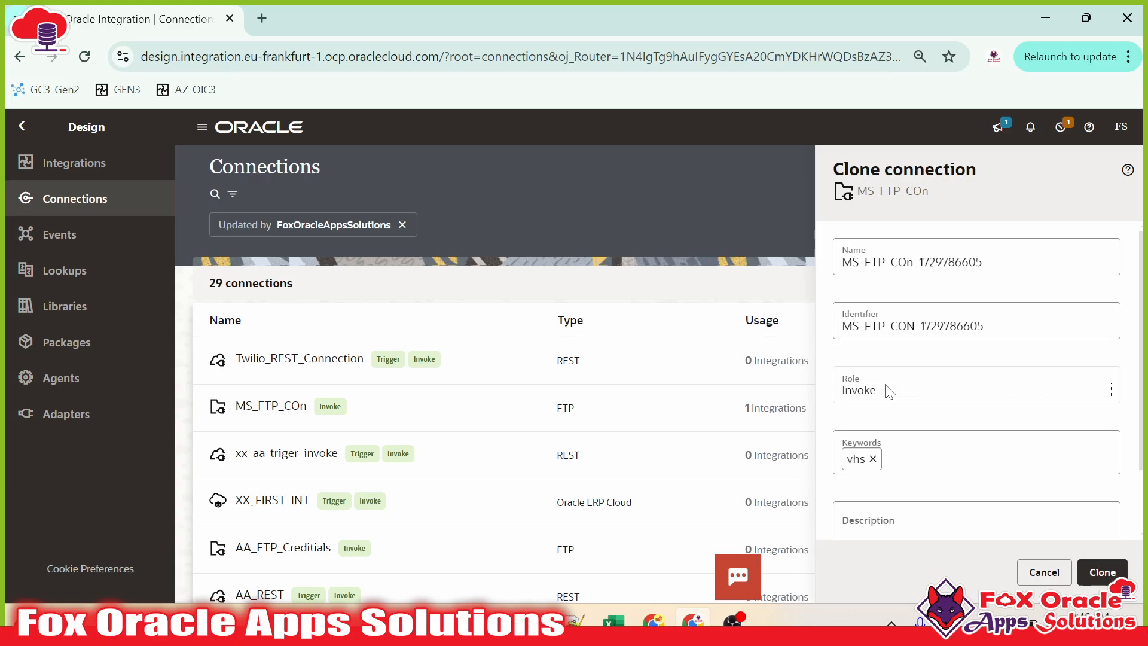
scroll(910, 357, "down", 2)
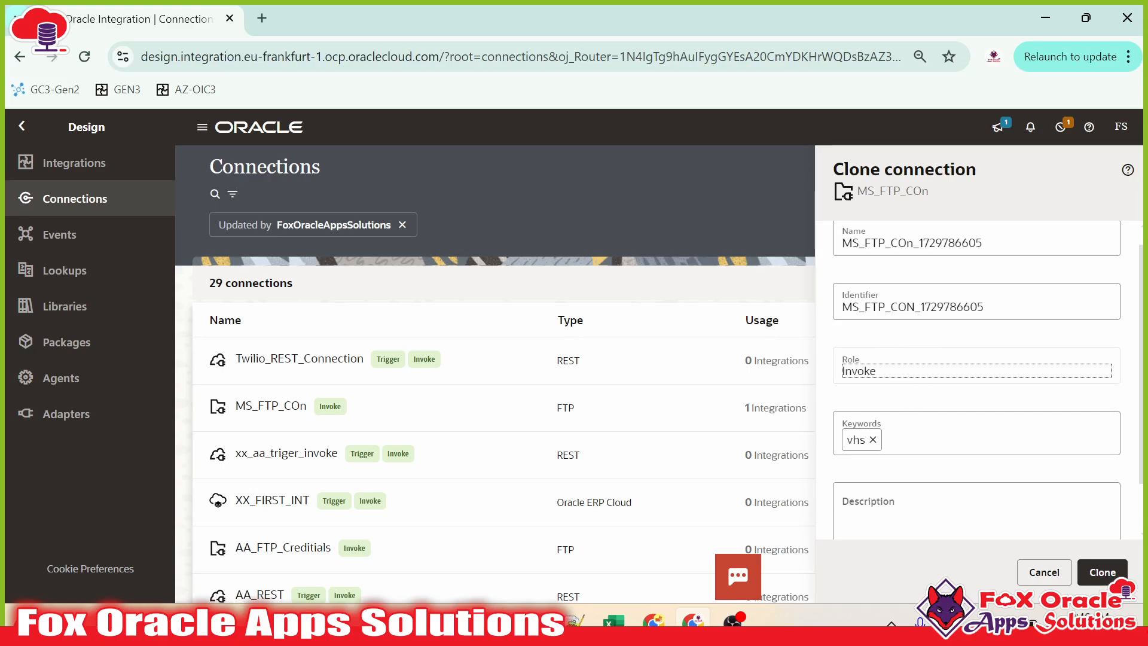
left_click(1101, 572)
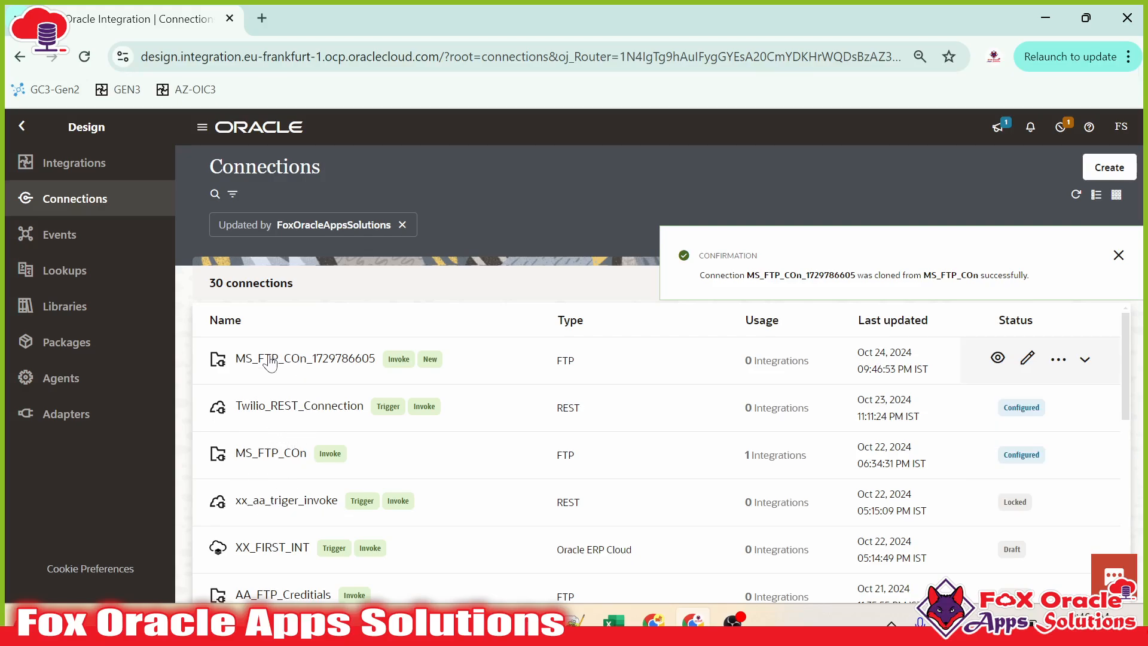
left_click(1028, 359)
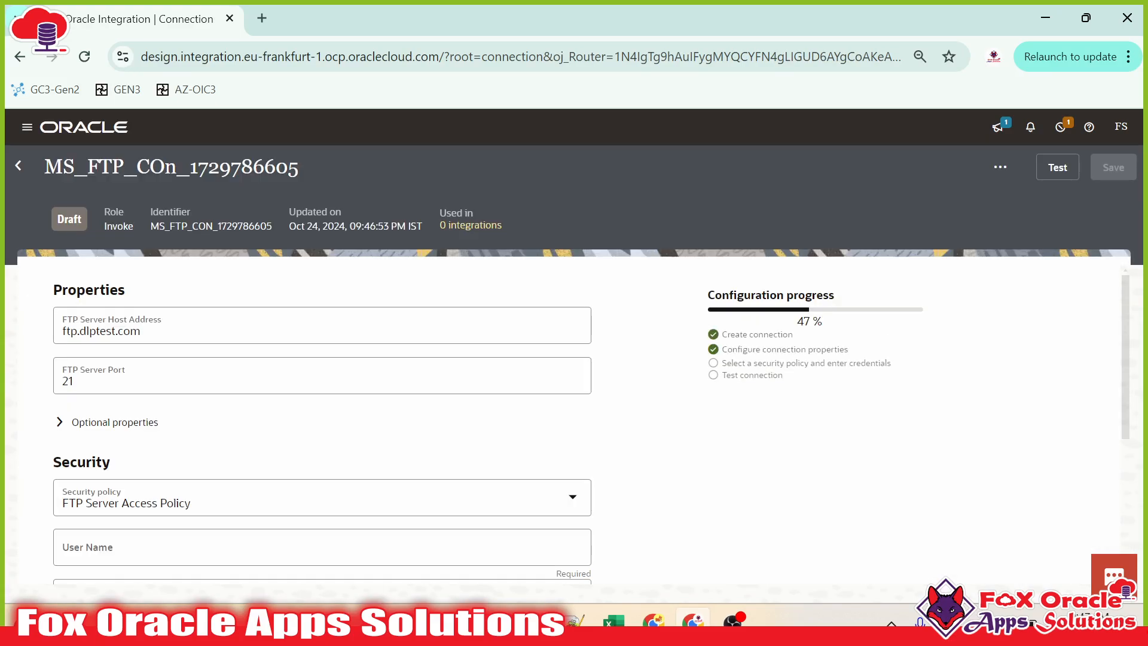
scroll(311, 488, "down", 3)
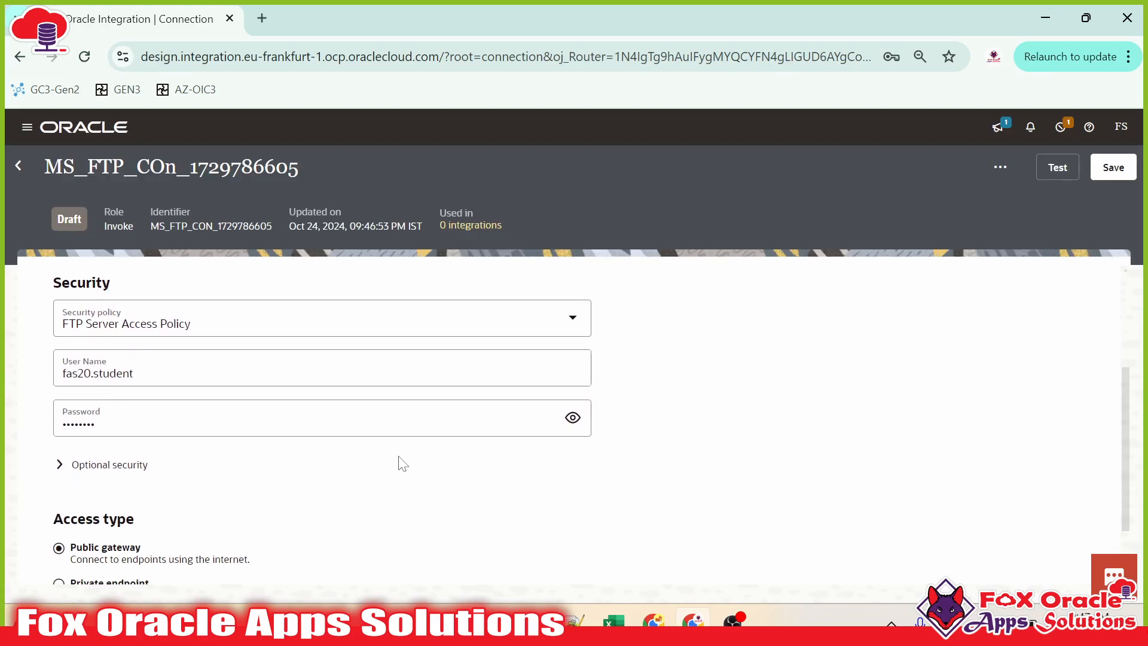
scroll(479, 452, "up", 3)
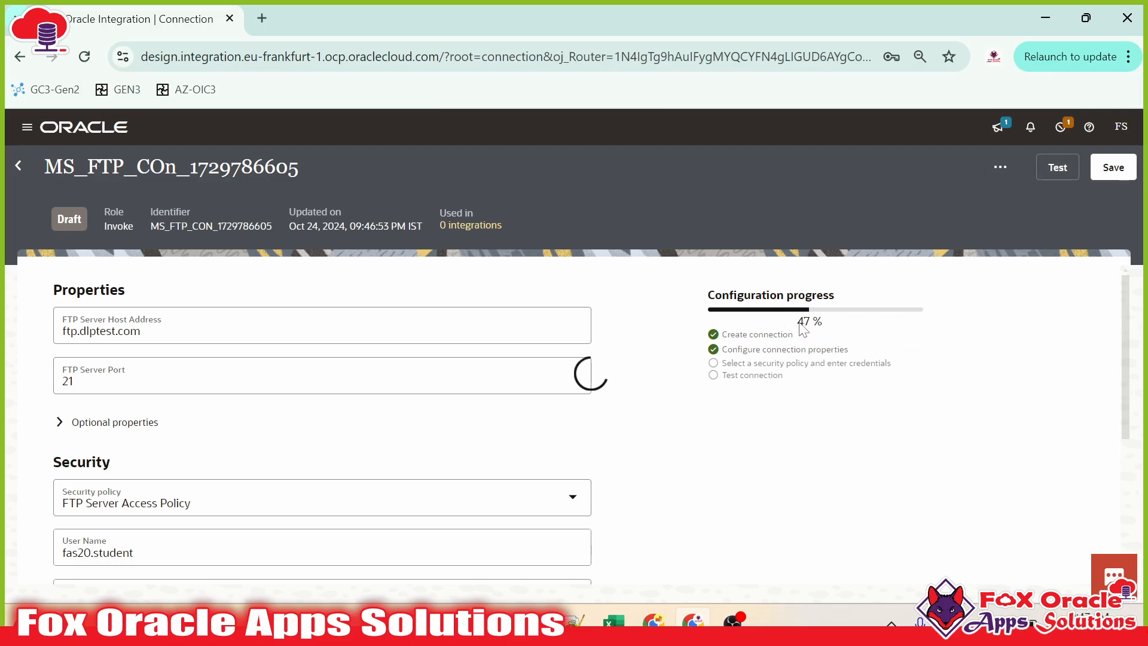
left_click(25, 167)
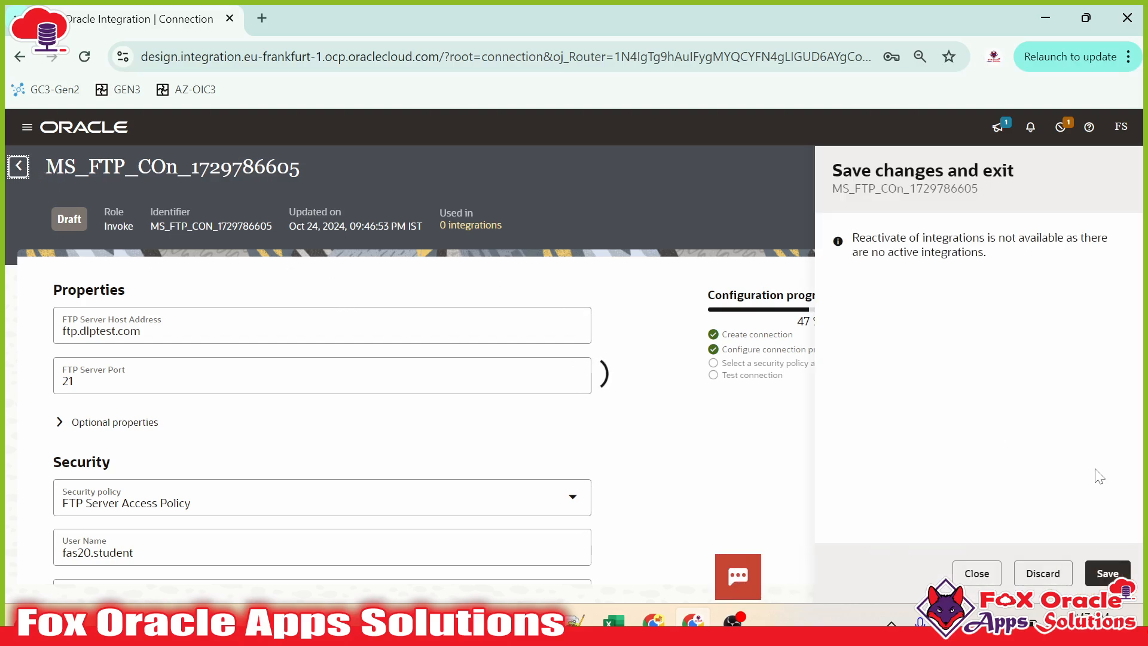
left_click(1043, 573)
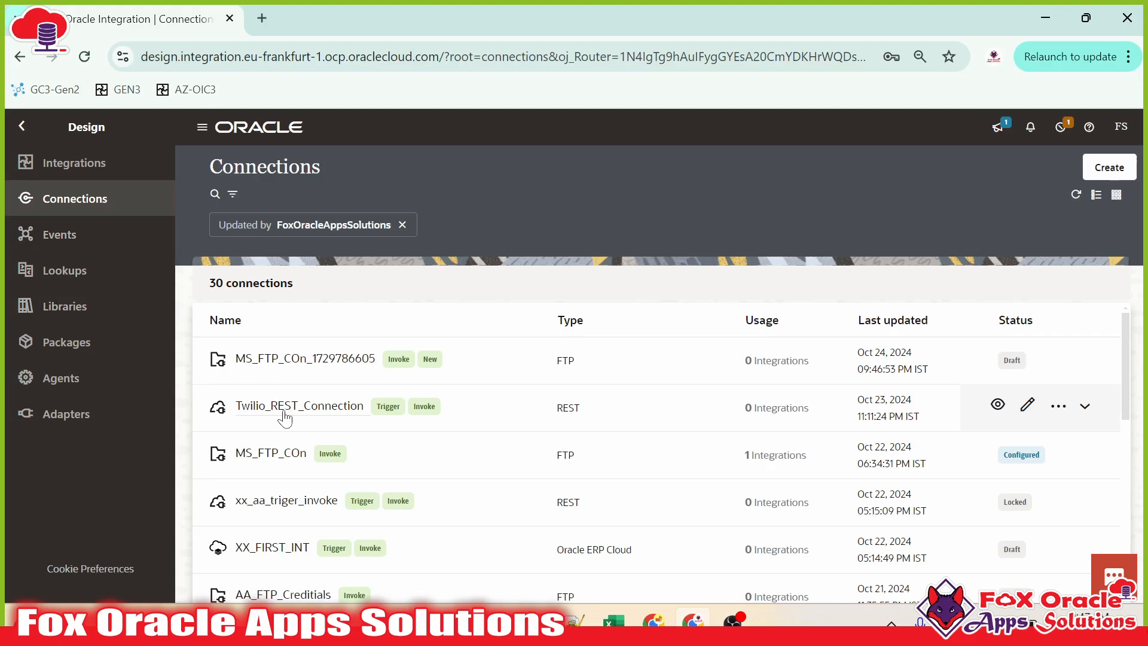
left_click(66, 282)
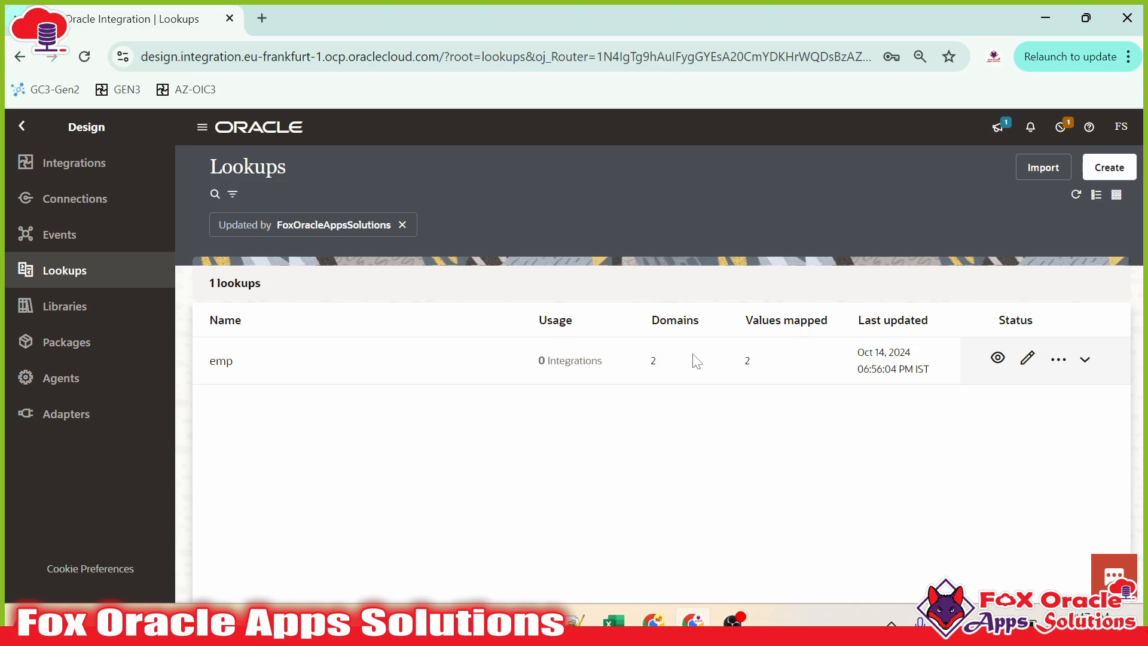
left_click(1059, 359)
left_click(1005, 404)
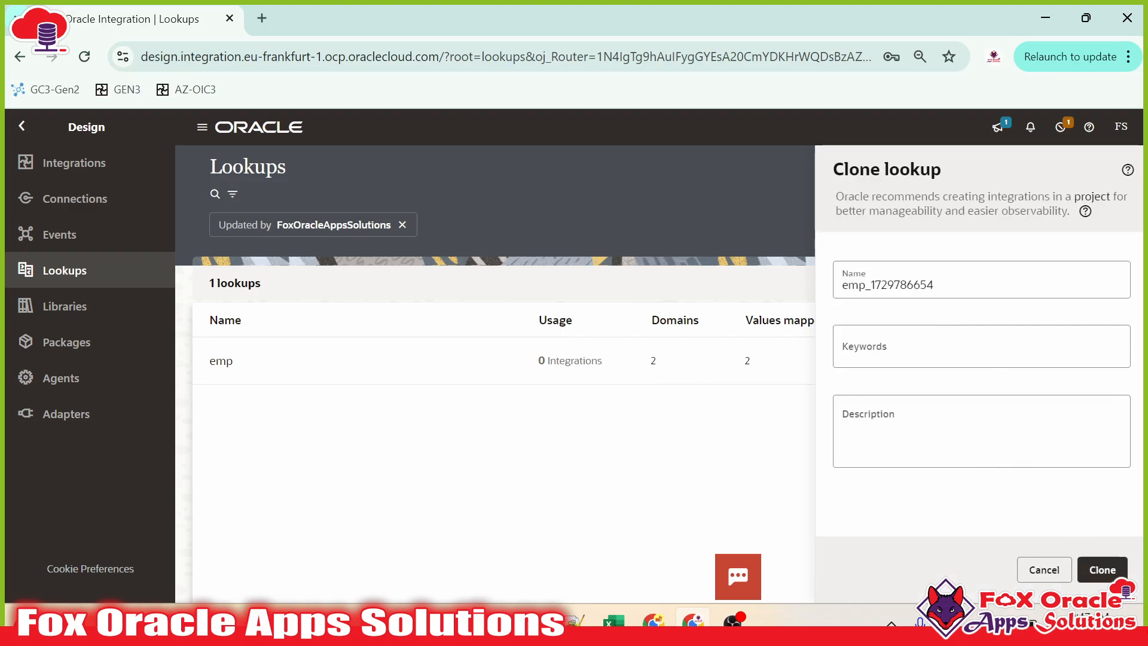
left_click(931, 286)
left_click(1103, 570)
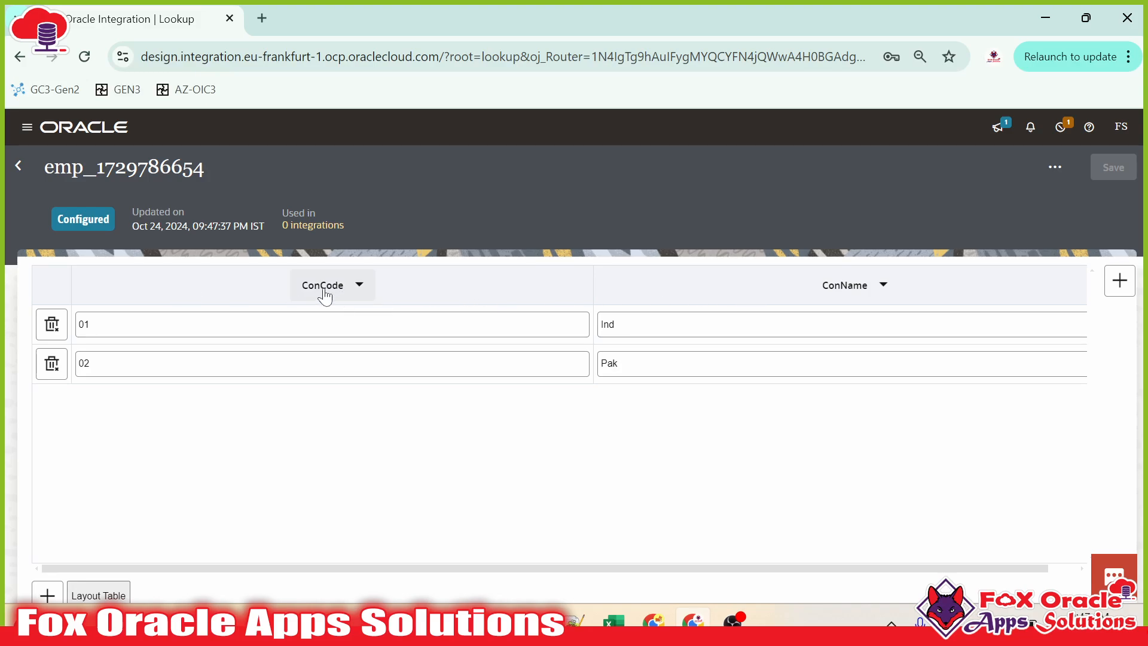
Step: Review the cloned lookup's ConCode and ConName values, then return to the lookups list
left_click(851, 293)
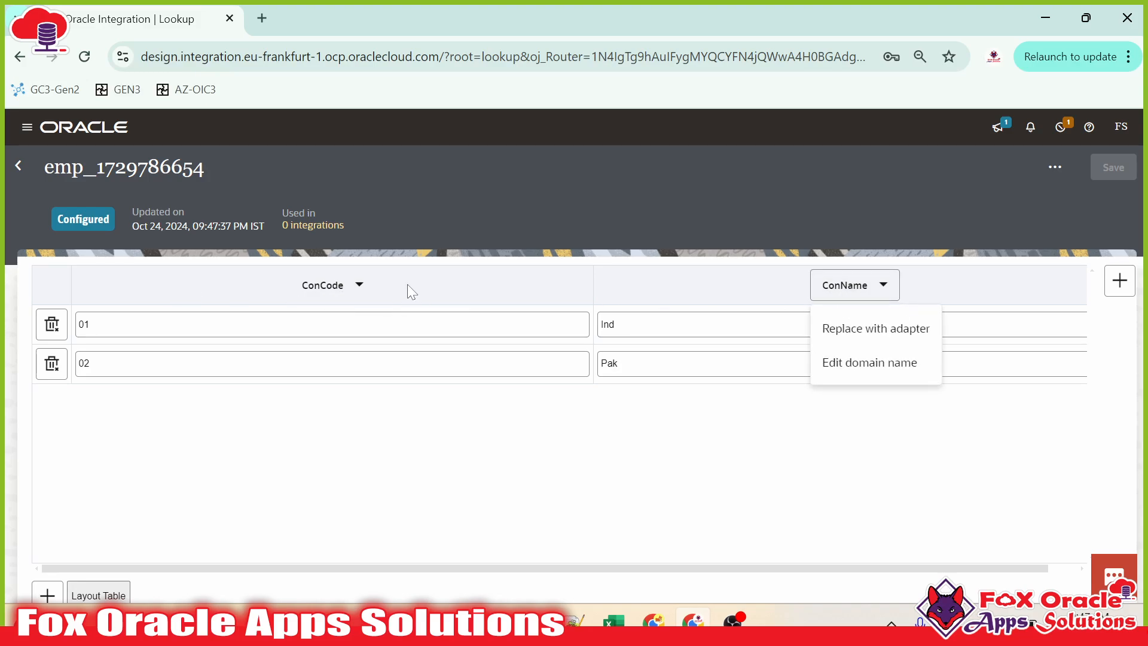
left_click(335, 325)
left_click(335, 364)
left_click(335, 325)
left_click(335, 363)
left_click(630, 360)
left_click(741, 418)
left_click(23, 166)
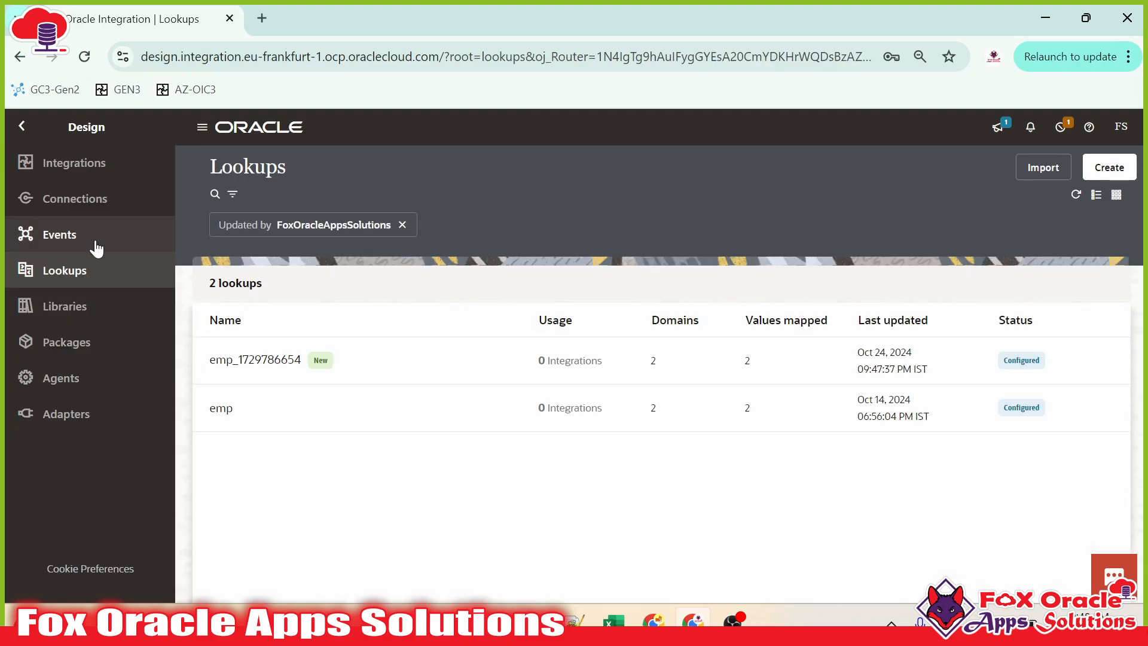
Step: Browse Libraries, Packages and Integrations, then advance the slide deck to '3. OIC Editions'
left_click(55, 308)
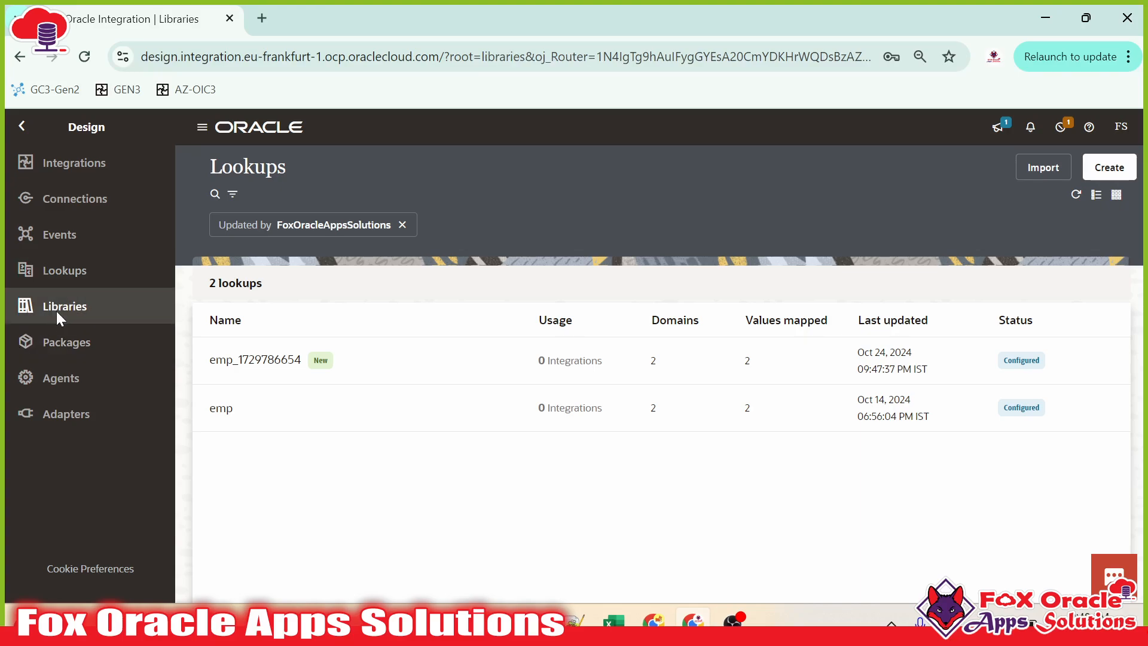
left_click(58, 350)
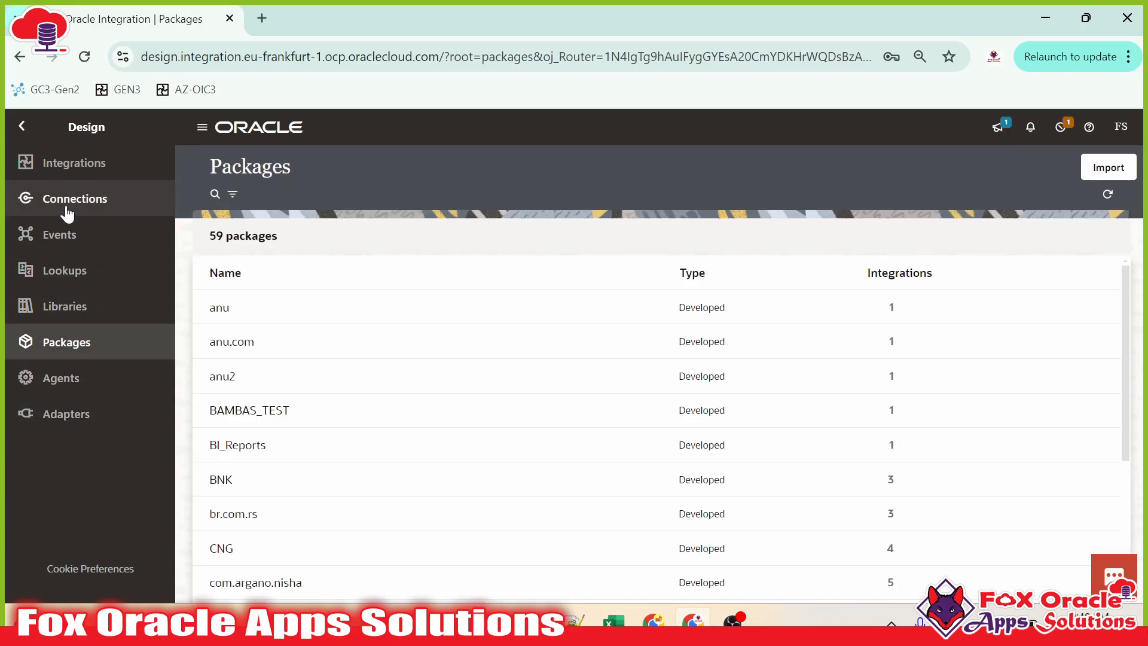
left_click(84, 162)
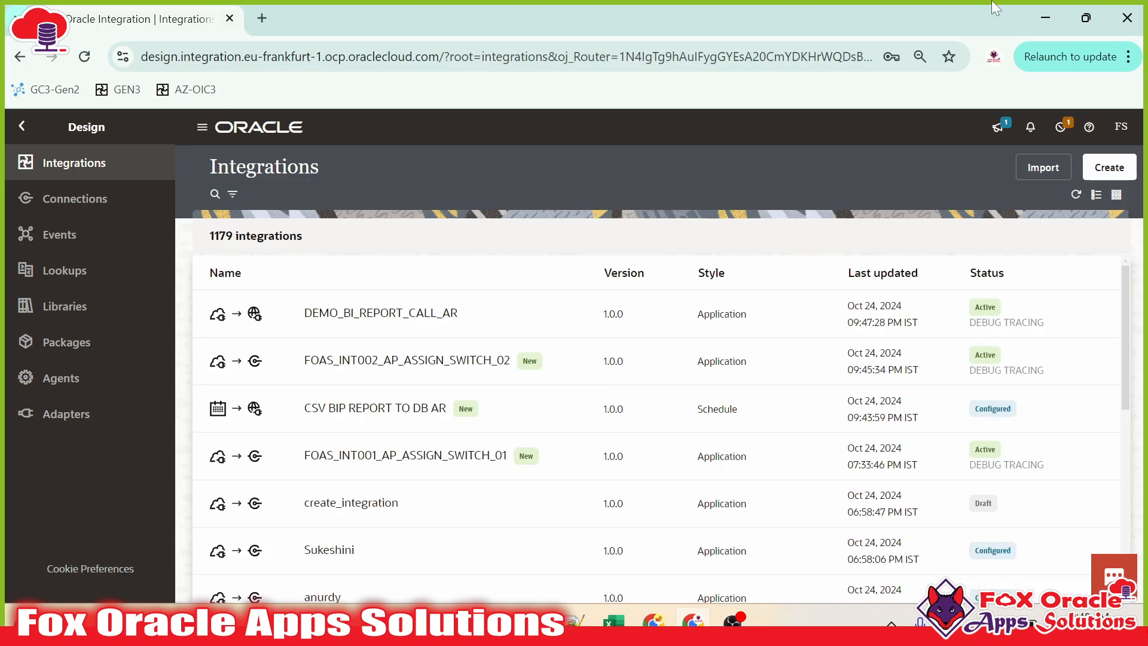
key("alt+Tab")
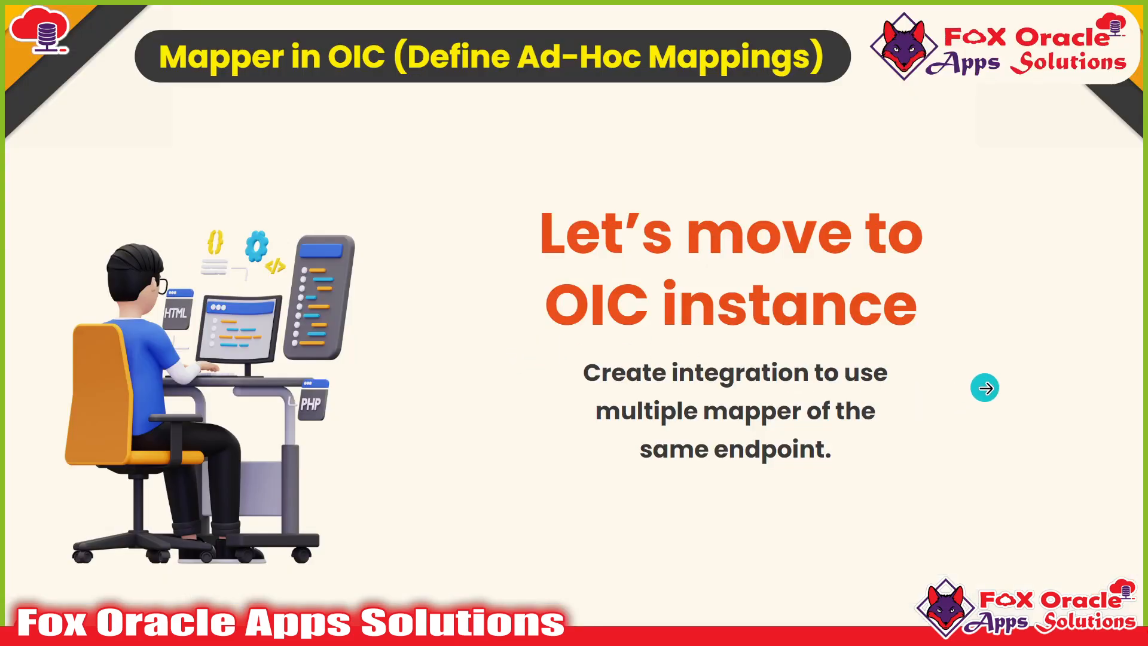
left_click(1039, 380)
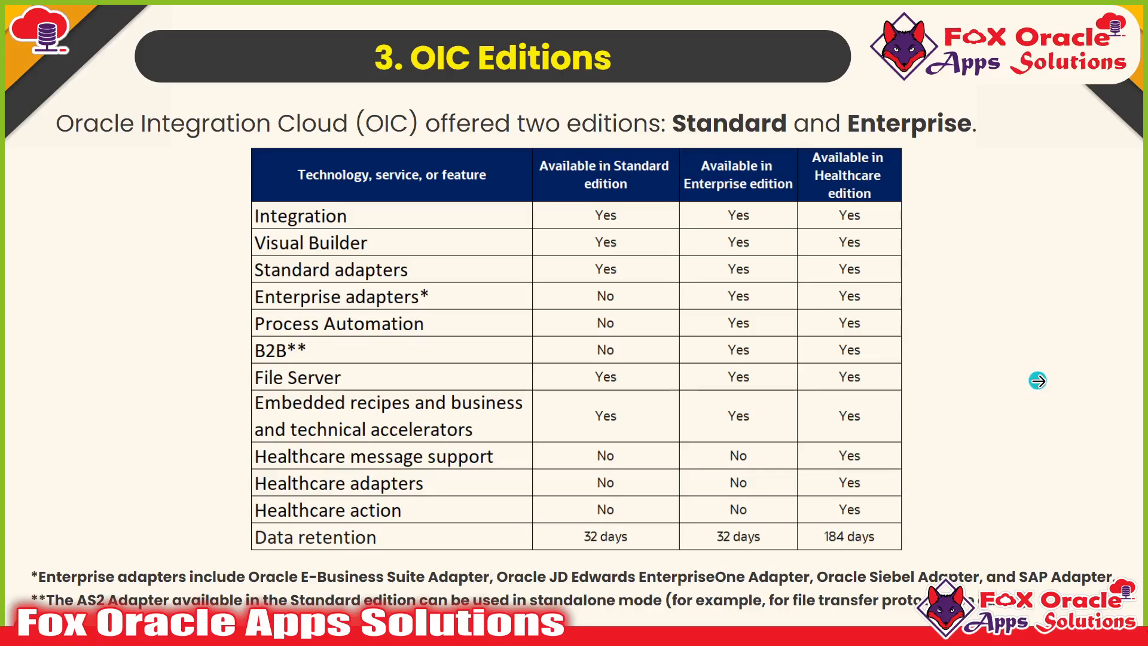